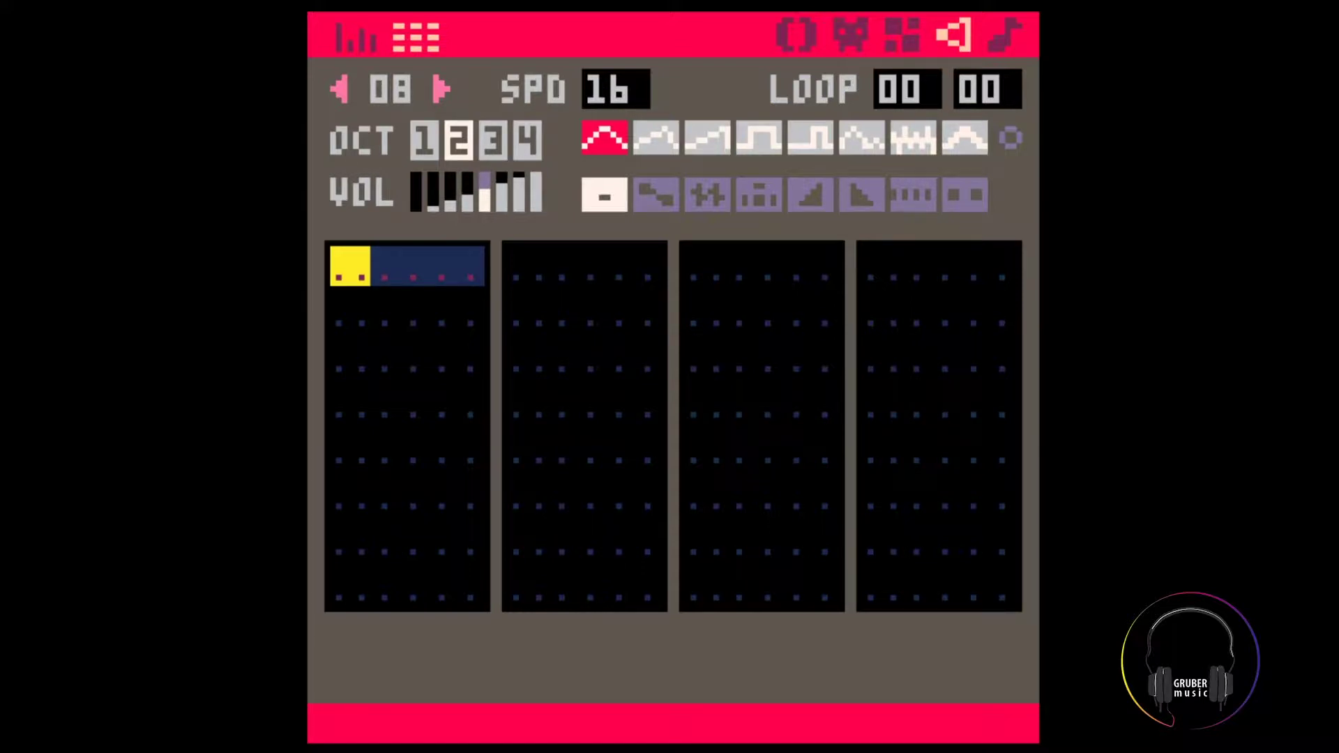
Enter an ascending C major scale from C 2 to C 3 in the first eight rows of SFX 08
{"action": "key", "text": "z"}
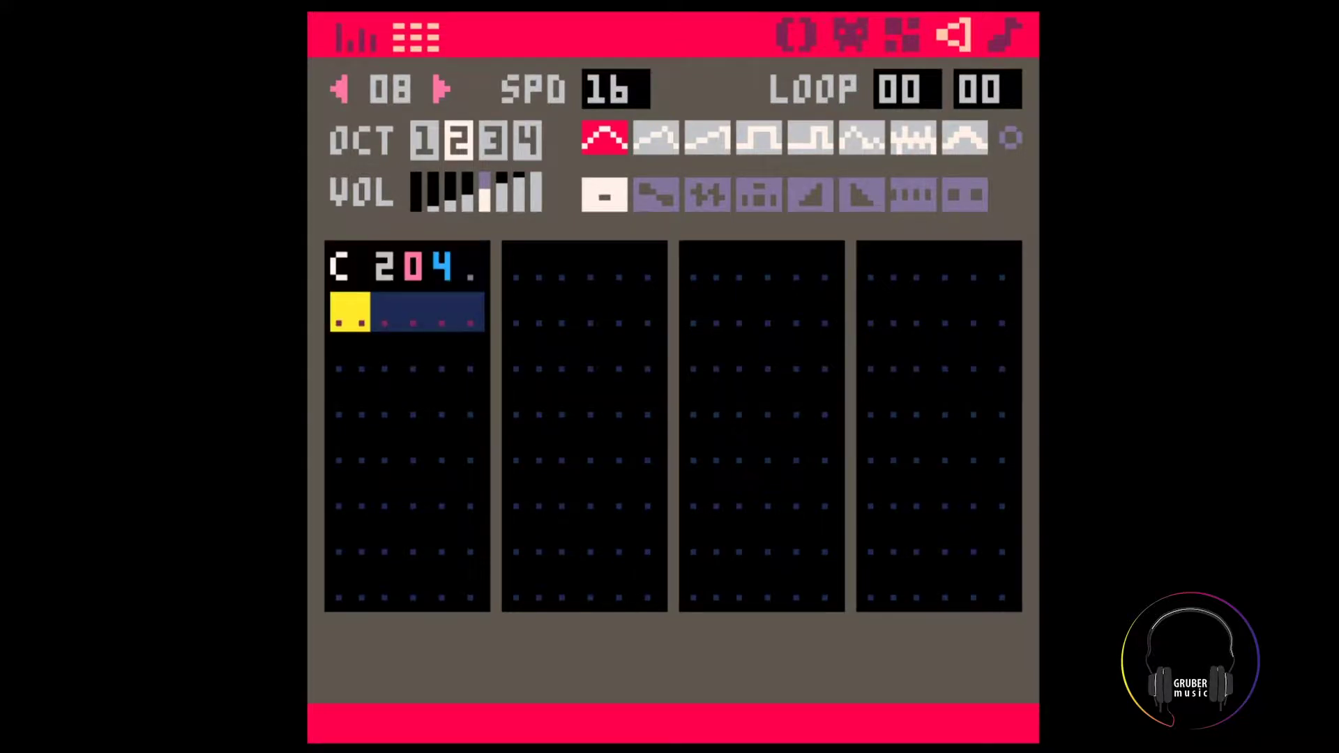
{"action": "key", "text": "x"}
{"action": "key", "text": "c"}
{"action": "key", "text": "v"}
{"action": "key", "text": "b"}
{"action": "key", "text": "n"}
{"action": "key", "text": "m"}
{"action": "key", "text": "q"}
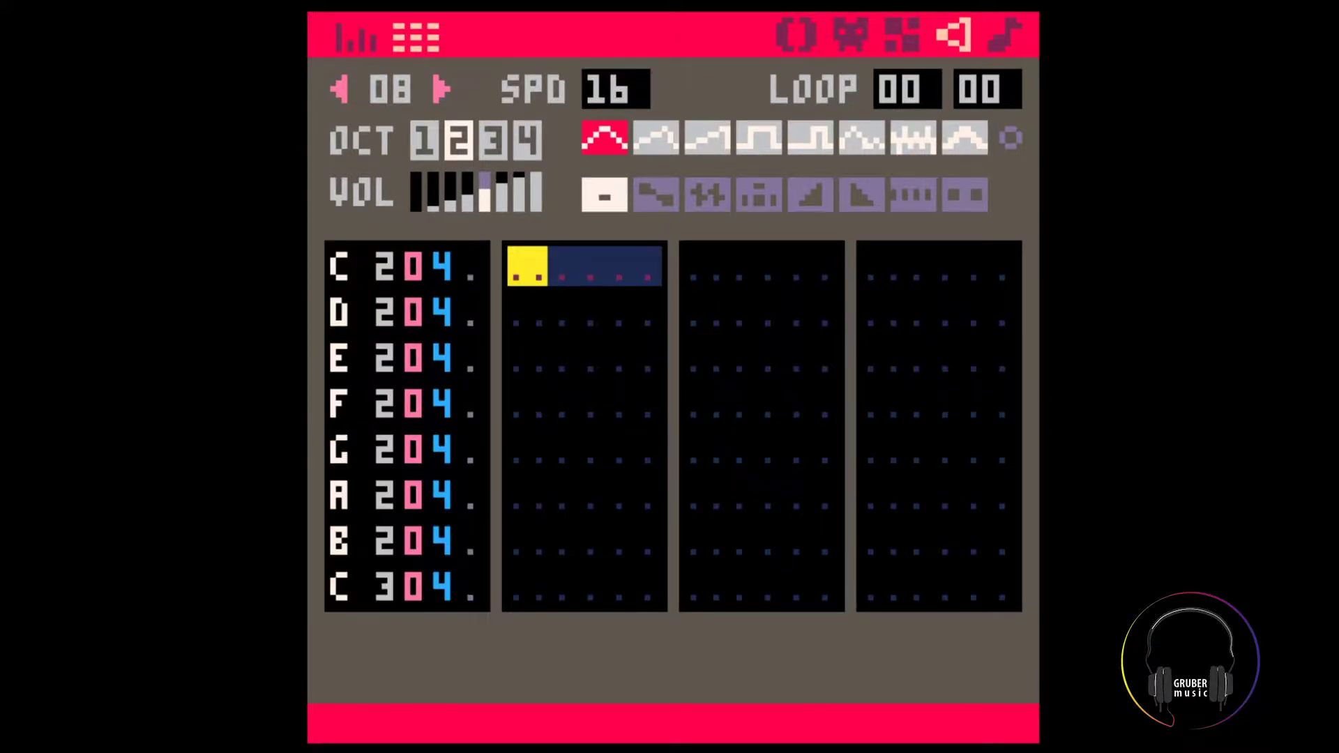
Copy the first four notes, C to F, onto the rows starting at the high C and transpose the copies up an octave
{"action": "left_click", "coordinate": [352, 415]}
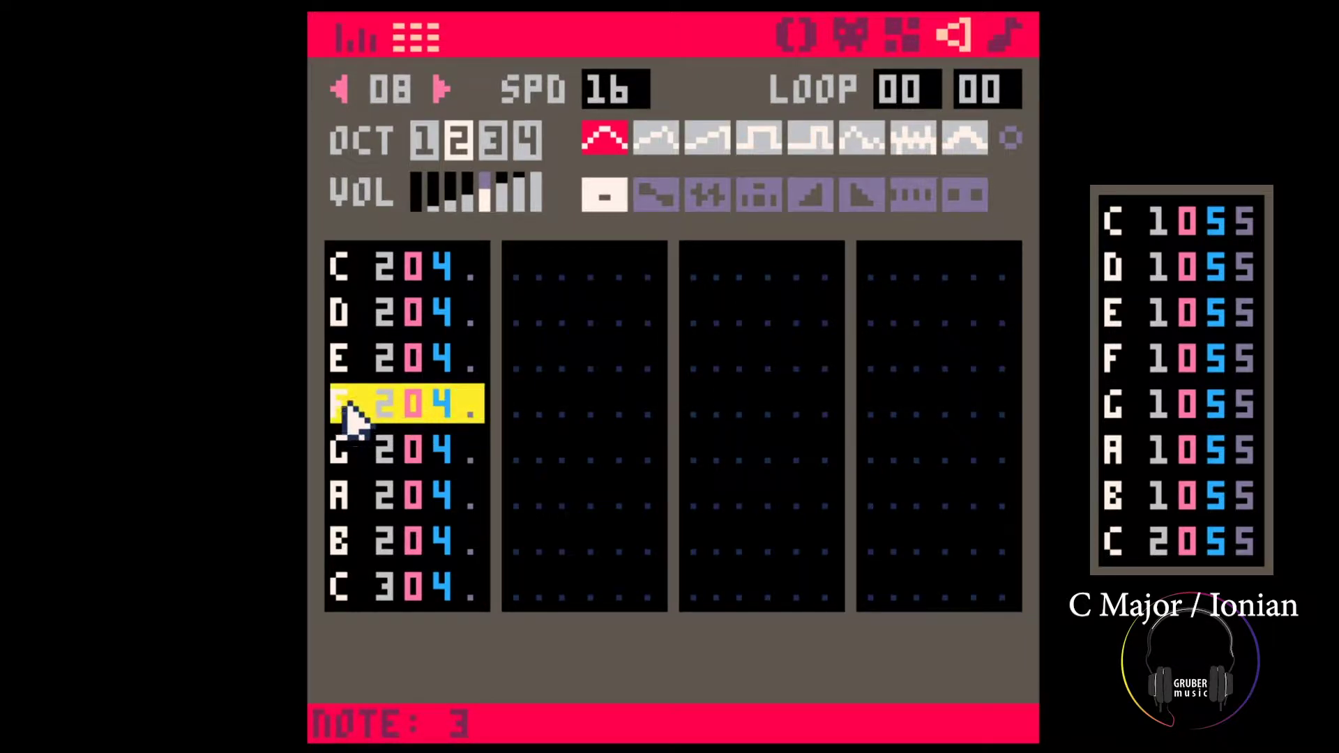
{"action": "left_click_drag", "start_coordinate": [343, 275], "coordinate": [464, 396]}
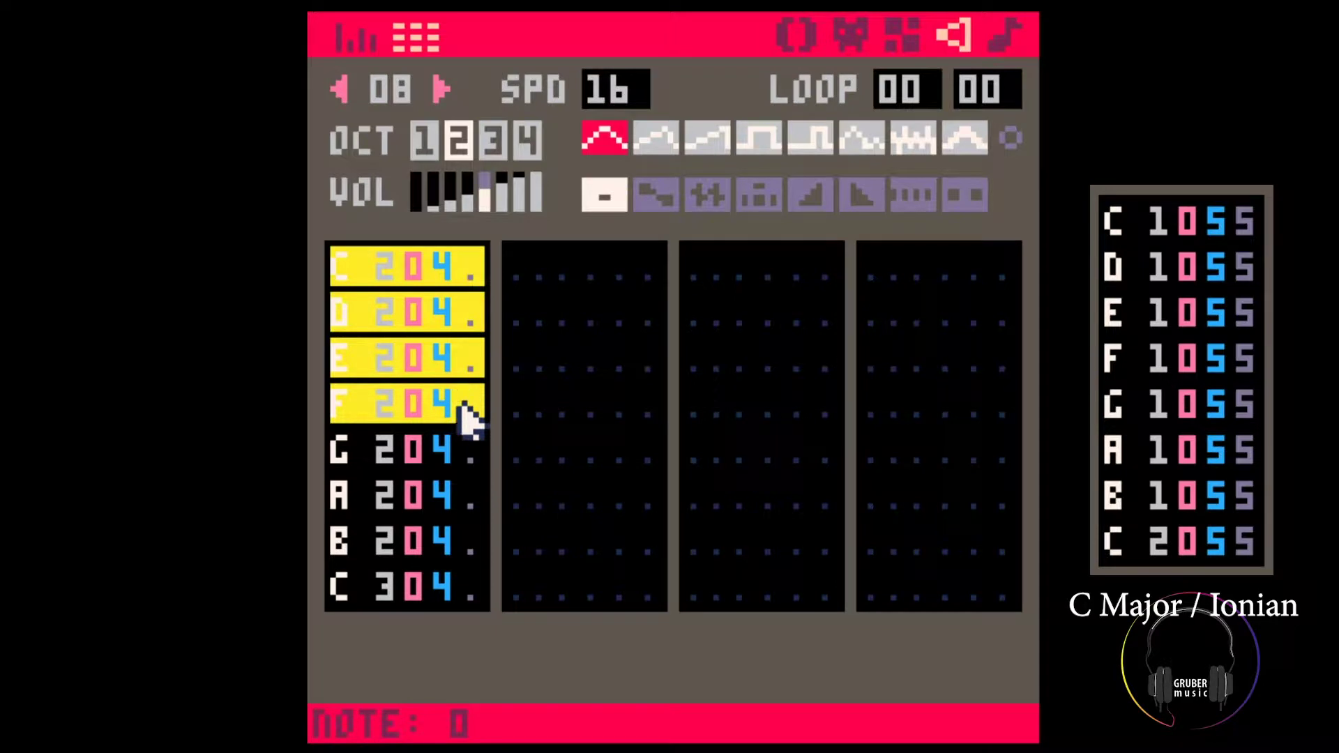
{"action": "key", "text": "ctrl+c"}
{"action": "left_click", "coordinate": [352, 585]}
{"action": "key", "text": "ctrl+v"}
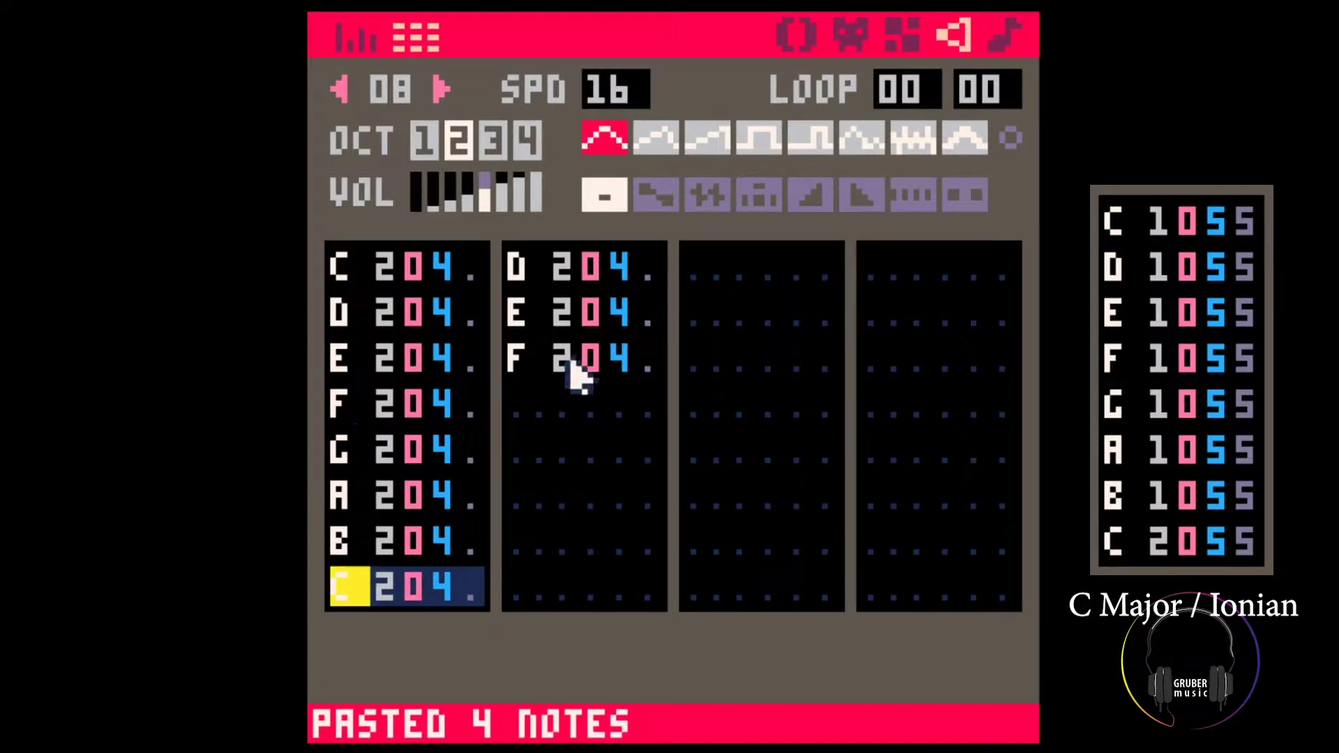
{"action": "left_click", "coordinate": [635, 352], "text": "shift"}
{"action": "key", "text": "alt+shift+Up"}
Delete the leading C, D and E notes so the scale starts on F, and play it back
{"action": "left_click", "coordinate": [351, 405]}
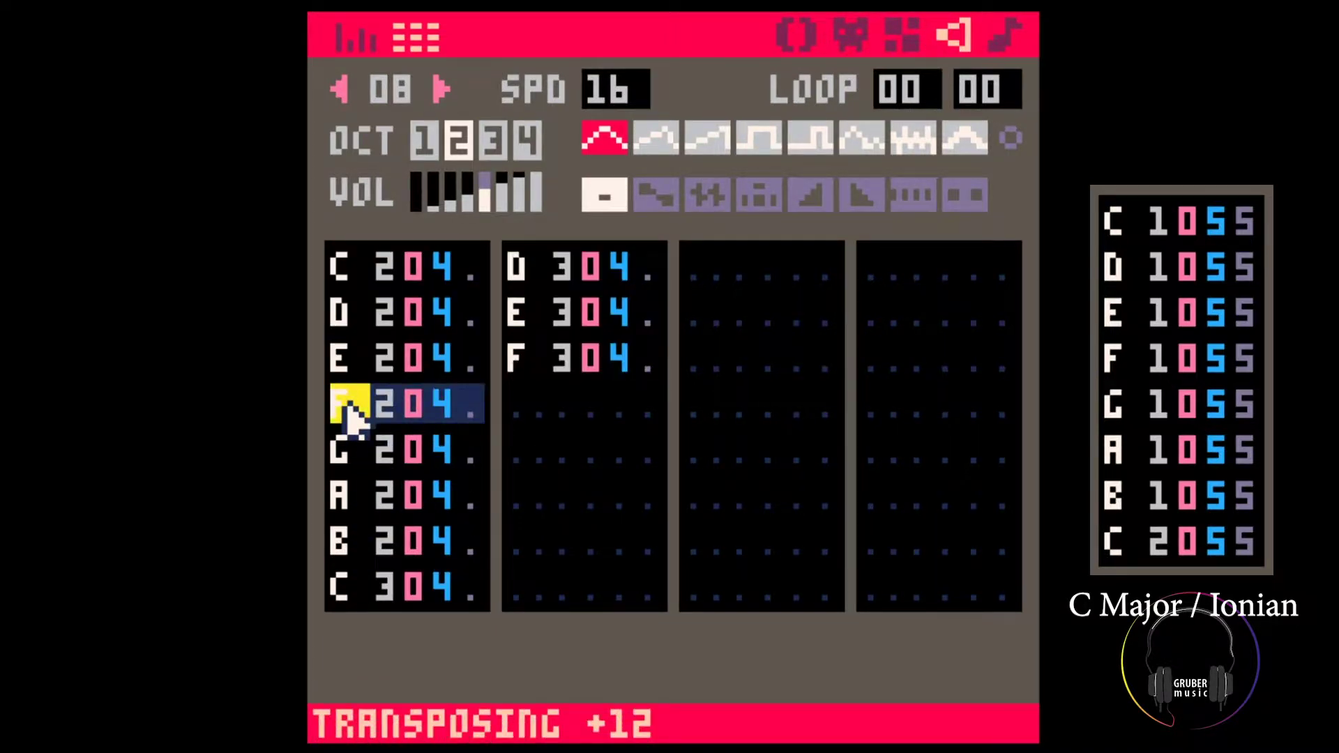
{"action": "key", "text": "BackSpace"}
{"action": "key", "text": "BackSpace"}
{"action": "key", "text": "BackSpace"}
{"action": "left_click", "coordinate": [555, 405]}
{"action": "key", "text": "space"}
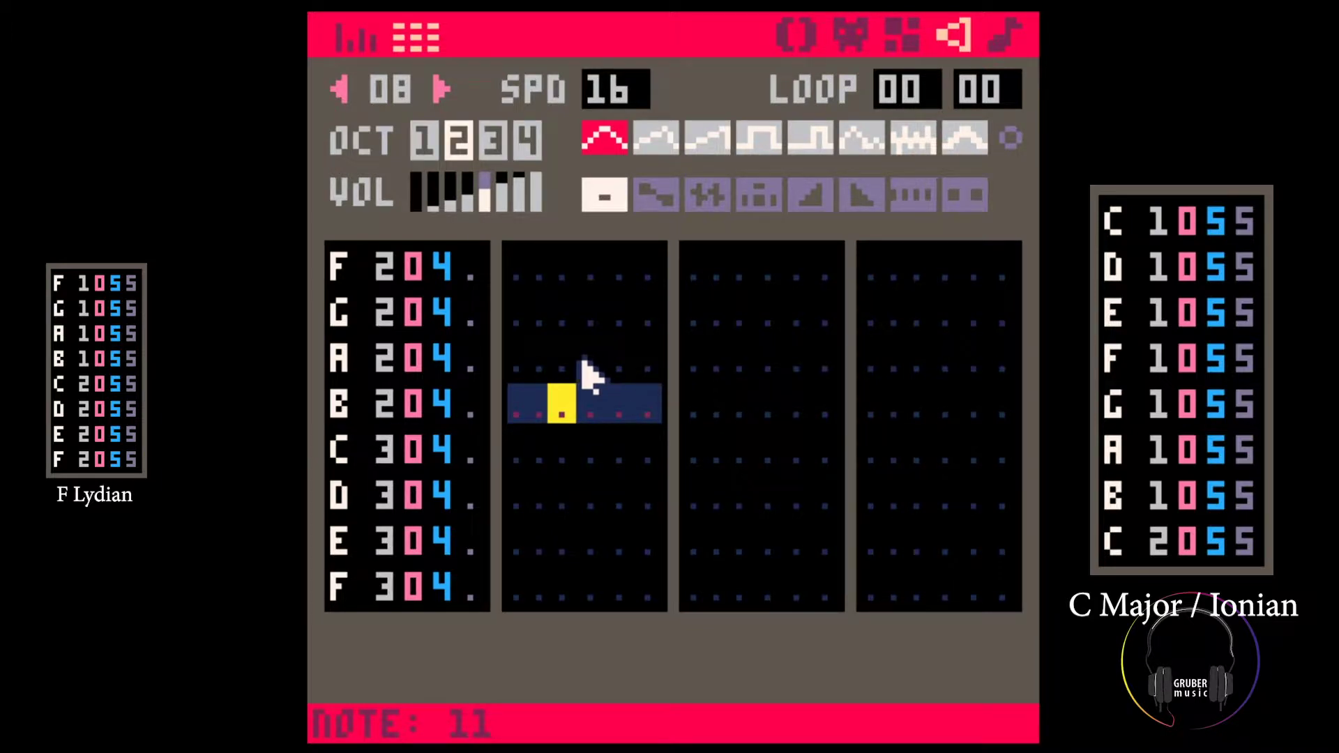
Copy the first two notes, F and G, onto the rows starting at the high F and transpose the copies up an octave
{"action": "left_click", "coordinate": [349, 318]}
{"action": "left_click", "coordinate": [470, 325]}
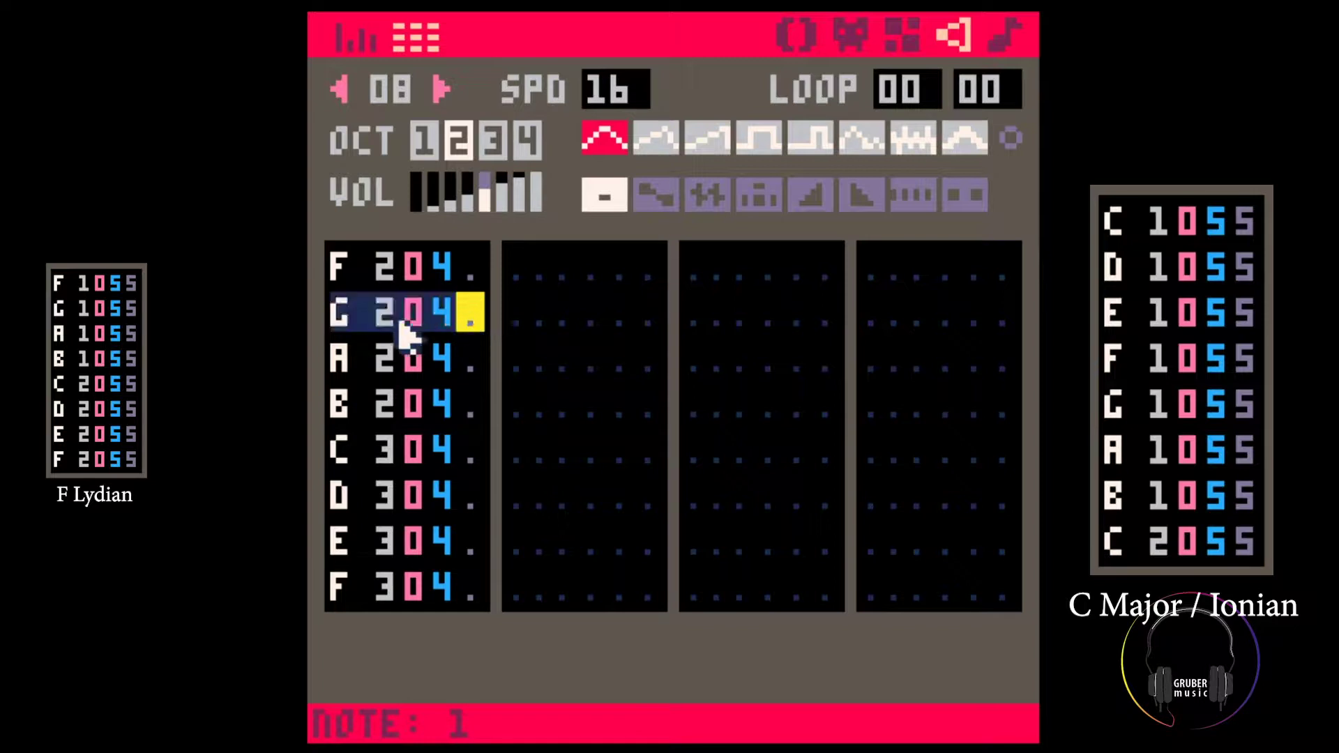
{"action": "left_click_drag", "start_coordinate": [344, 263], "coordinate": [484, 323]}
{"action": "key", "text": "ctrl+c"}
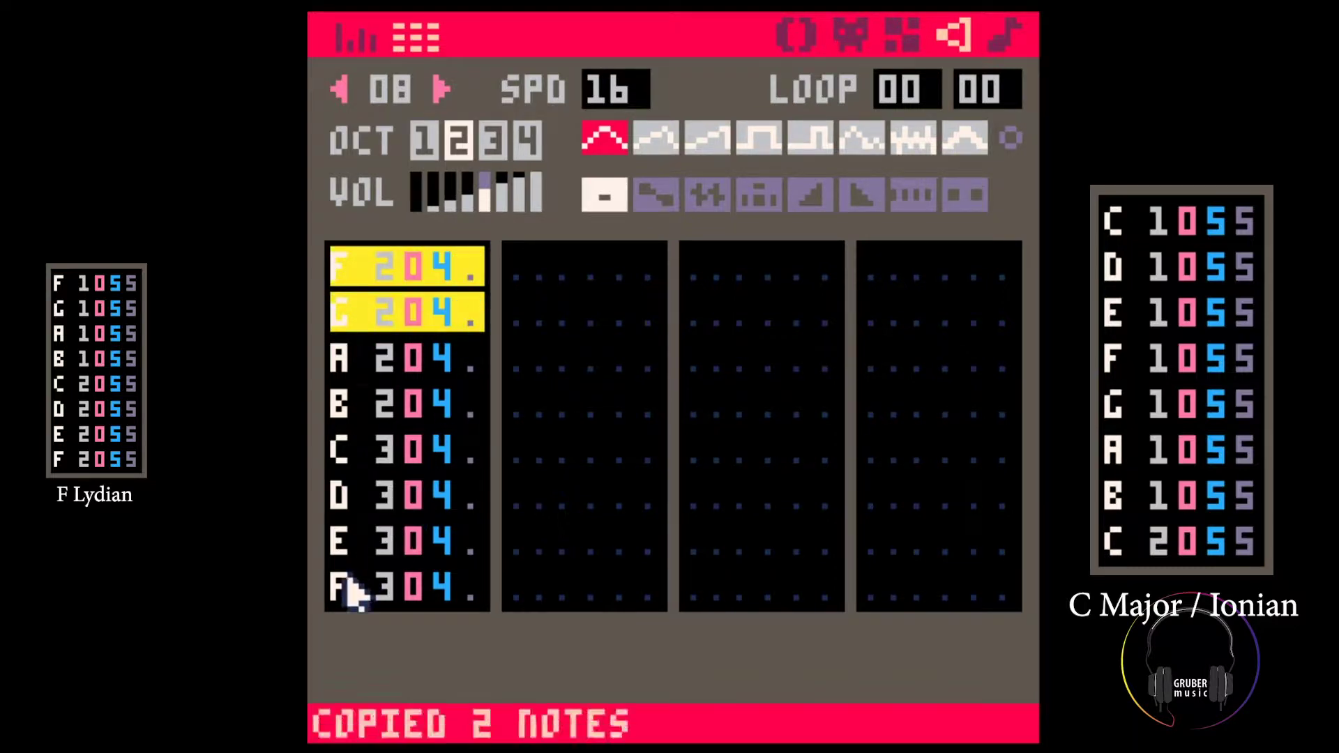
{"action": "left_click", "coordinate": [348, 589]}
{"action": "key", "text": "ctrl+v"}
{"action": "left_click", "coordinate": [647, 286], "text": "shift"}
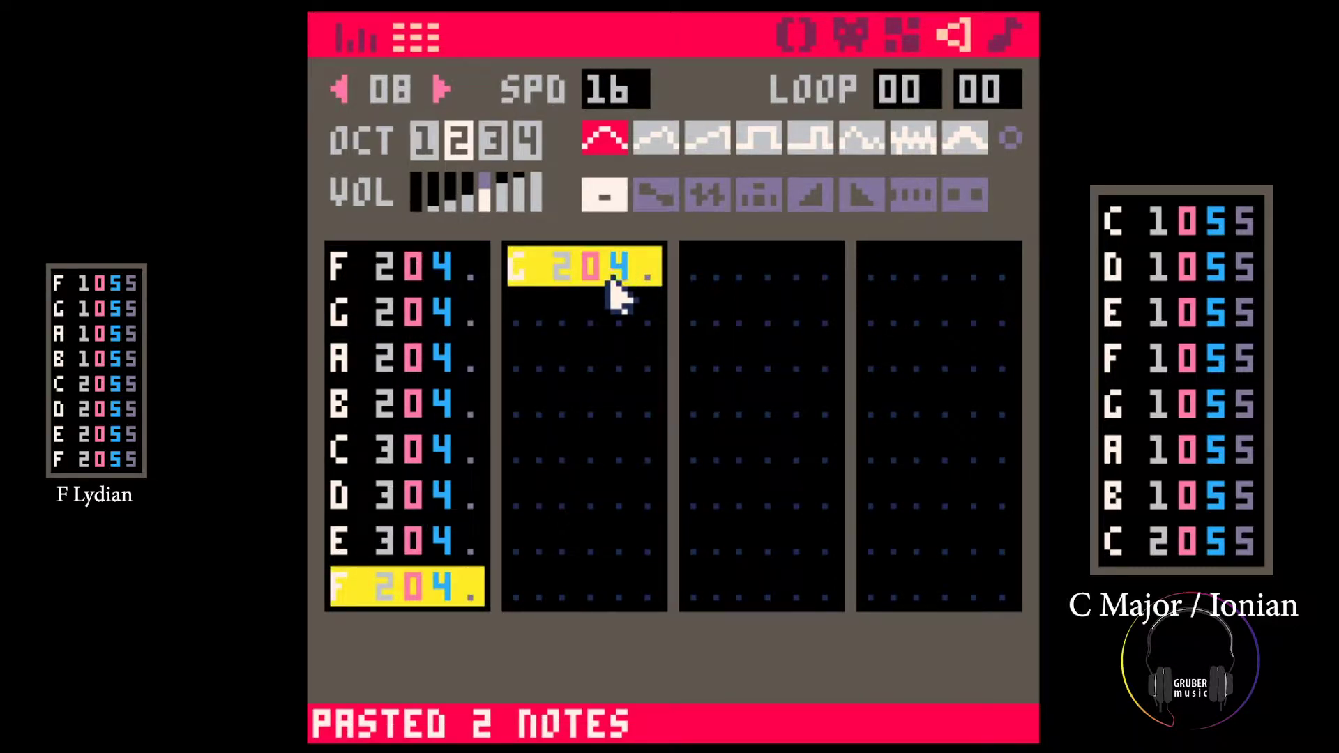
{"action": "key", "text": "ctrl+Up"}
Delete the leading F note so the scale starts on G, and play it back
{"action": "left_click", "coordinate": [346, 319]}
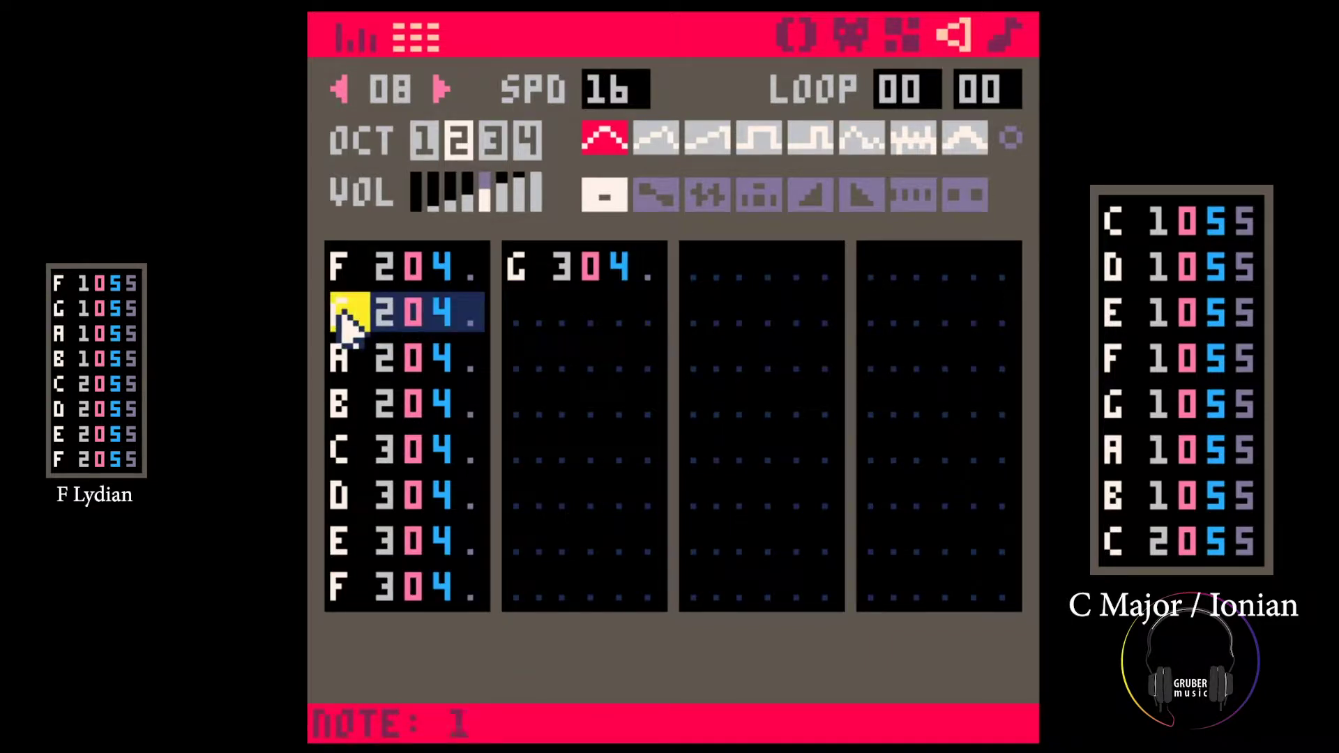
{"action": "key", "text": "BackSpace"}
{"action": "left_click", "coordinate": [592, 273]}
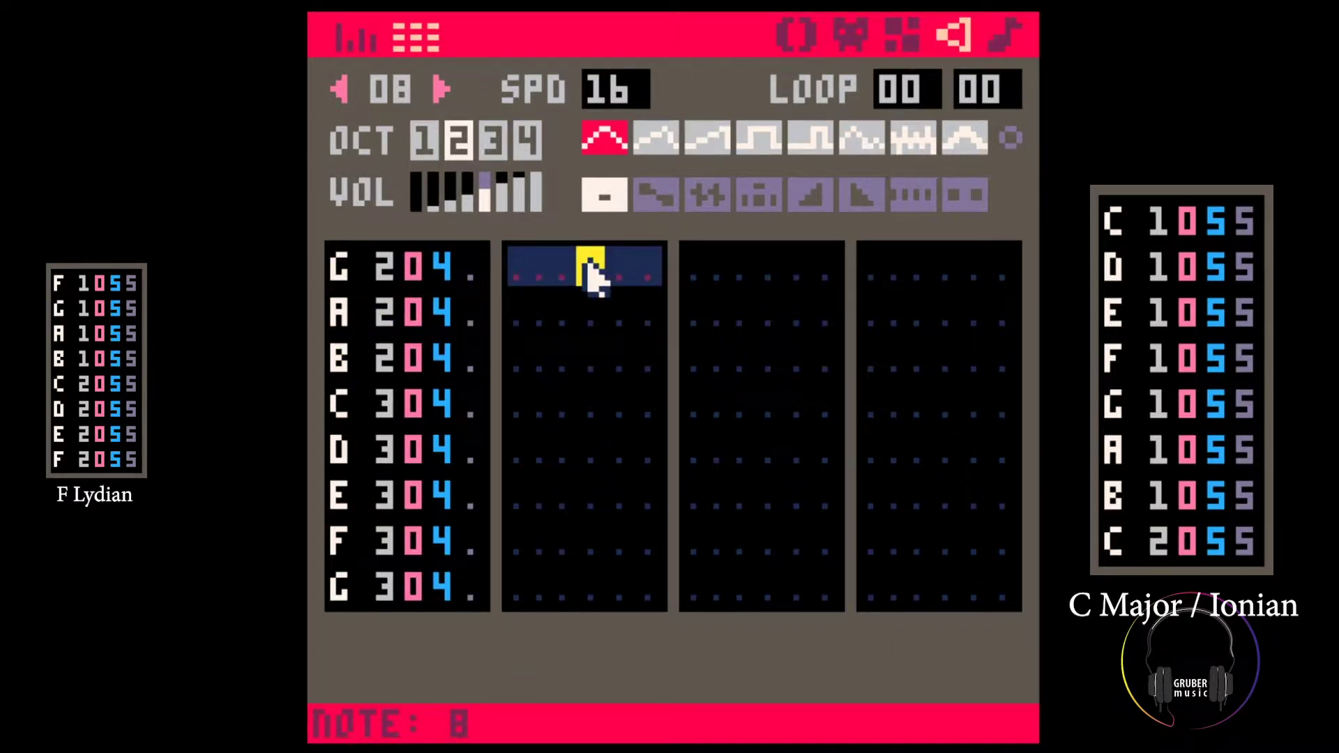
{"action": "key", "text": "space"}
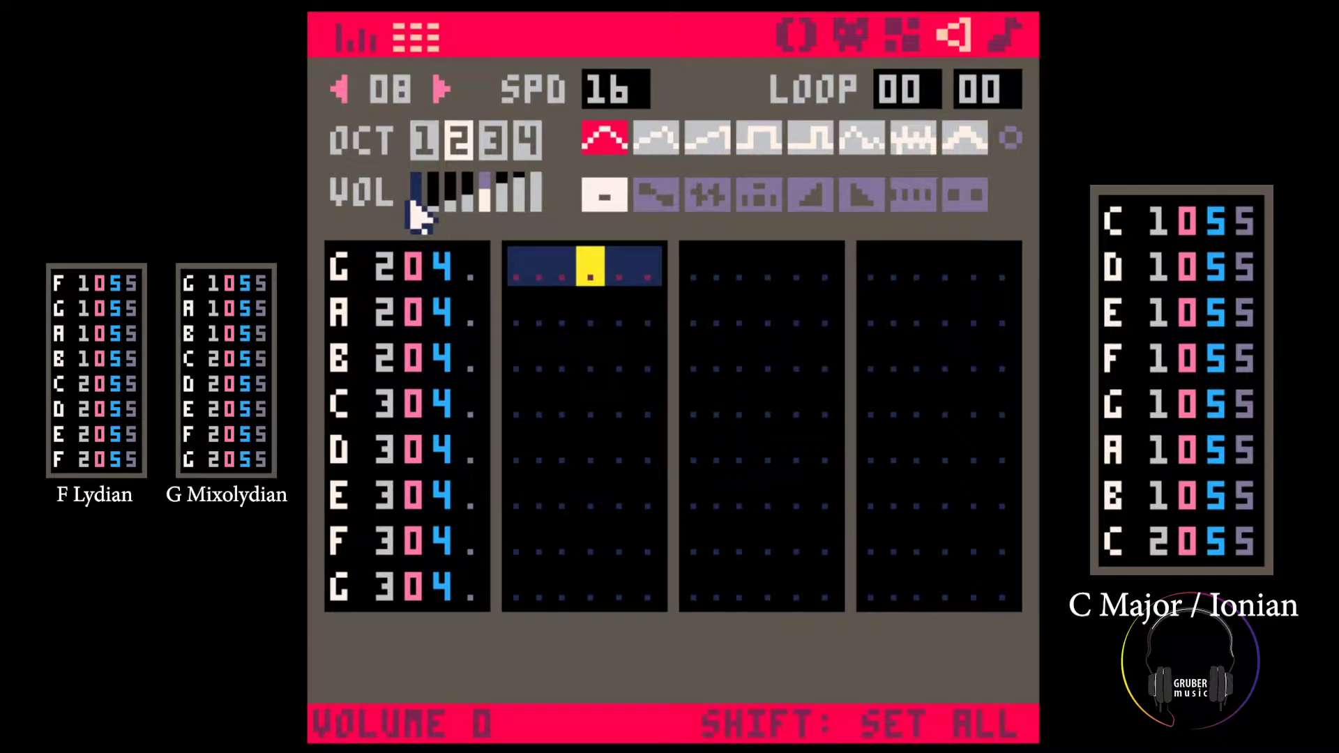
Enter a bass note C 1 on row 0 and G 1 on row 6 of the empty SFX 08
{"action": "left_click", "coordinate": [353, 266]}
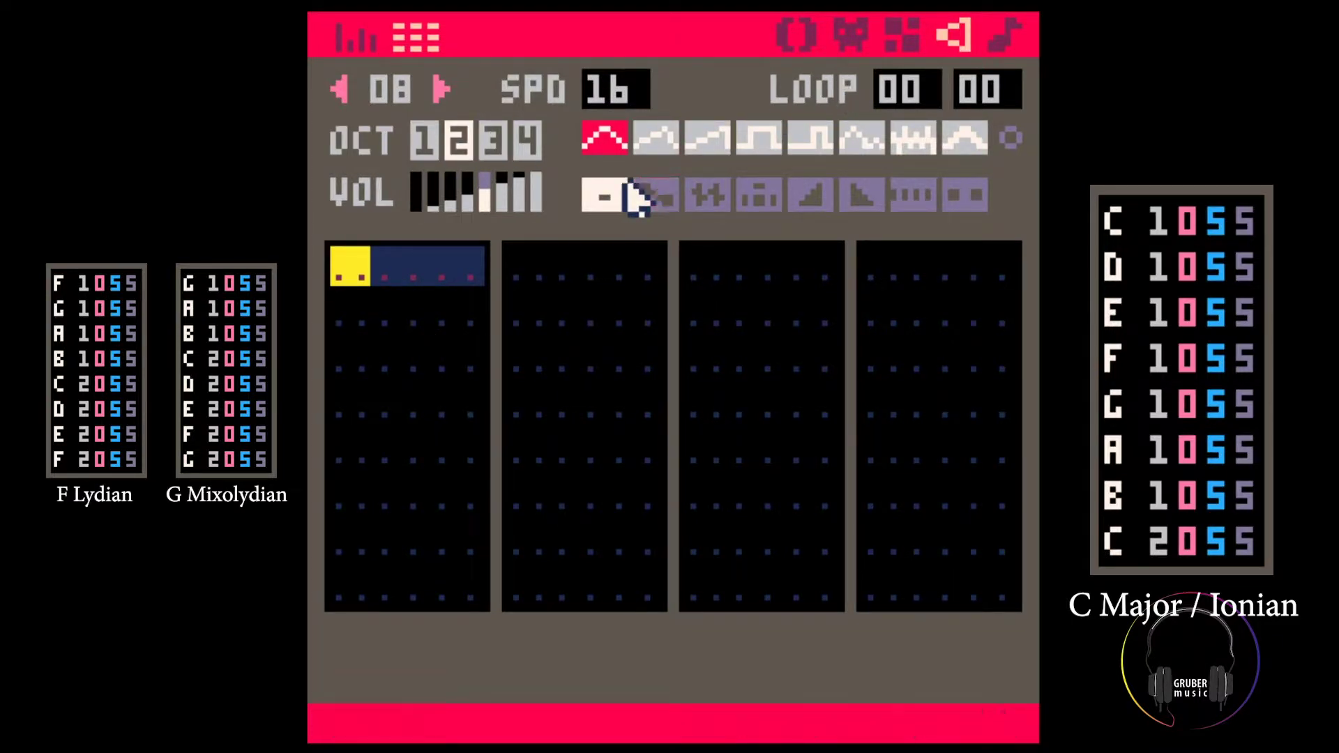
{"action": "key", "text": "z"}
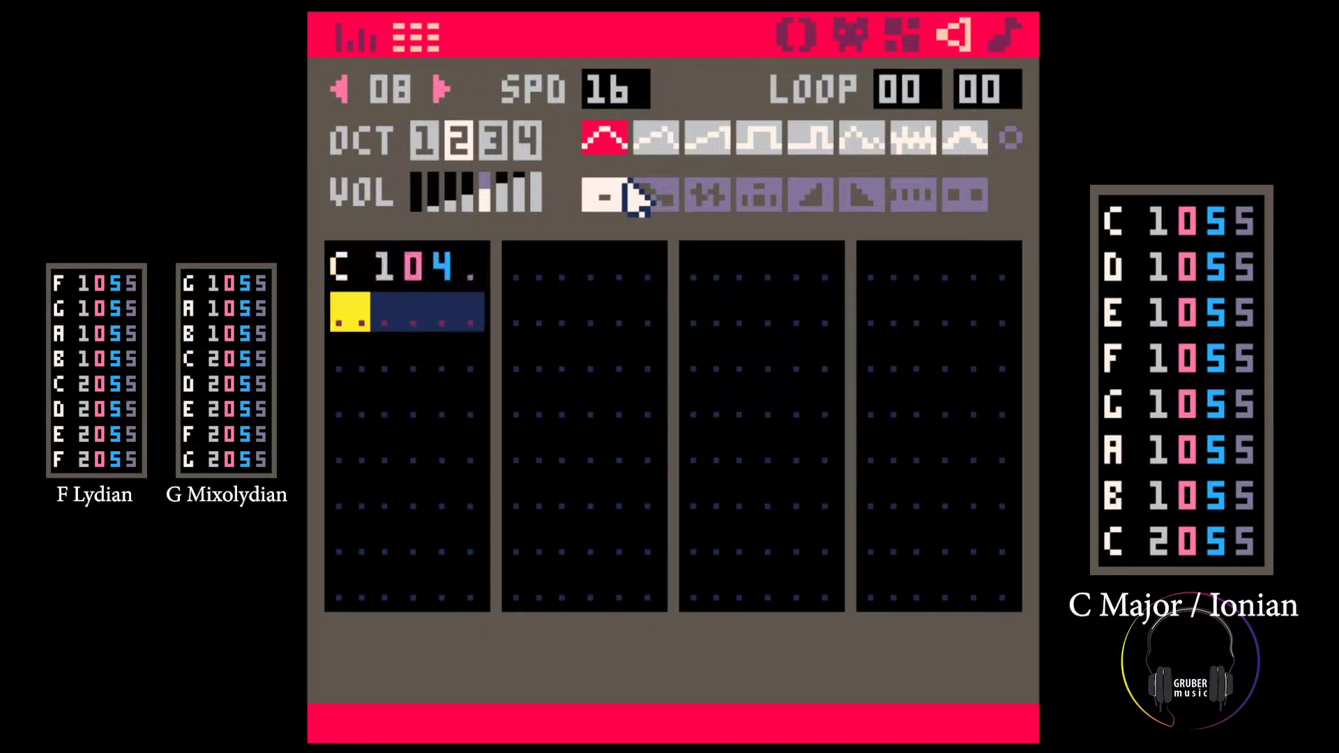
{"action": "key", "text": "Down"}
{"action": "key", "text": "Down"}
{"action": "key", "text": "Down"}
{"action": "key", "text": "Down"}
{"action": "key", "text": "Down"}
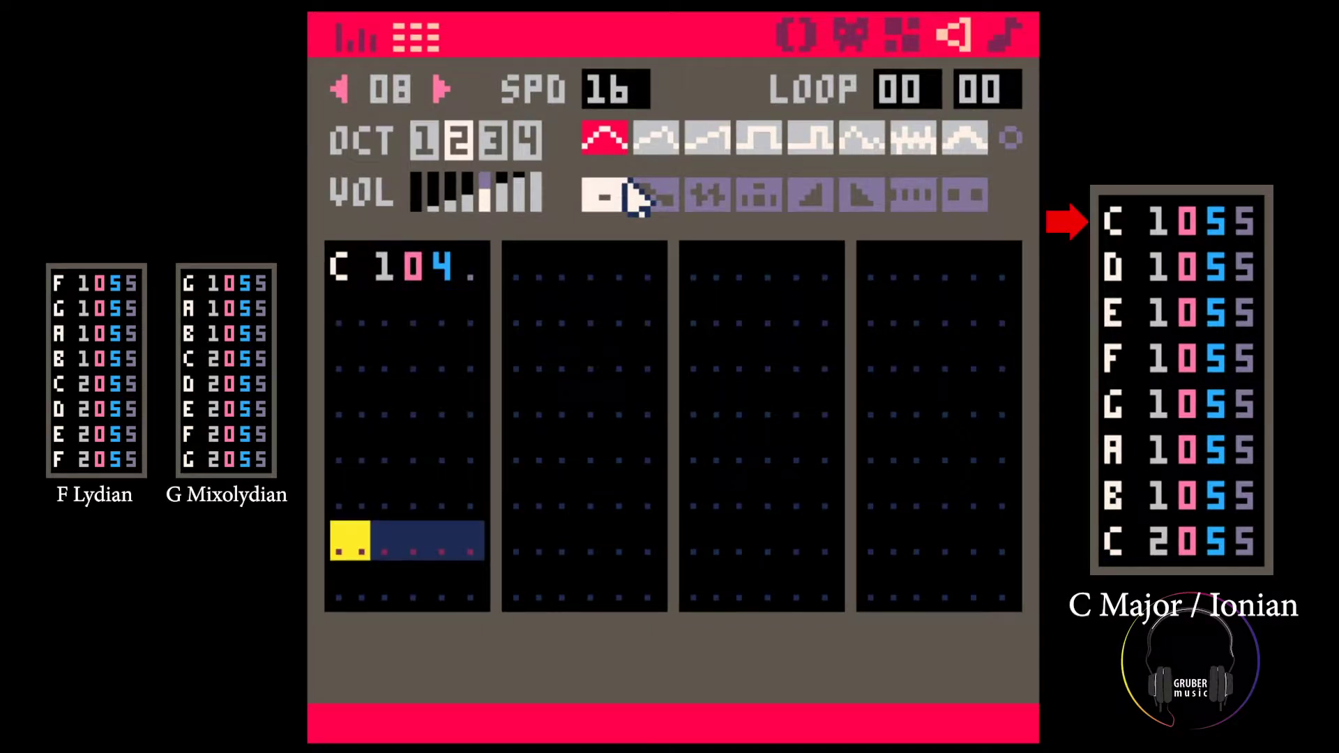
{"action": "key", "text": "b"}
Continue the bass line at six-row intervals with C 1 on row 12 and G 1 on row 18, and play it
{"action": "key", "text": "Down"}
{"action": "key", "text": "Down"}
{"action": "key", "text": "Down"}
{"action": "key", "text": "Down"}
{"action": "key", "text": "Down"}
{"action": "key", "text": "z"}
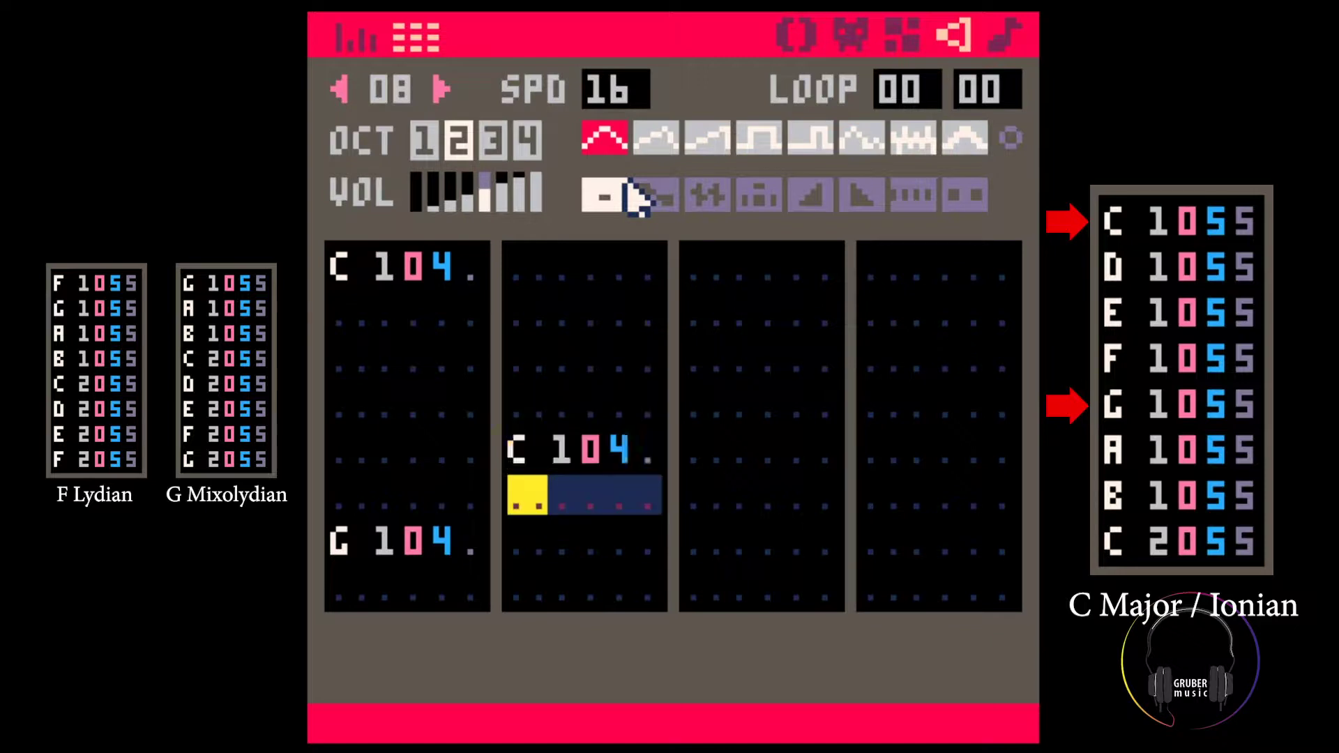
{"action": "key", "text": "Down"}
{"action": "key", "text": "Down"}
{"action": "key", "text": "Down"}
{"action": "key", "text": "Down"}
{"action": "key", "text": "Down"}
{"action": "key", "text": "b"}
{"action": "key", "text": "space"}
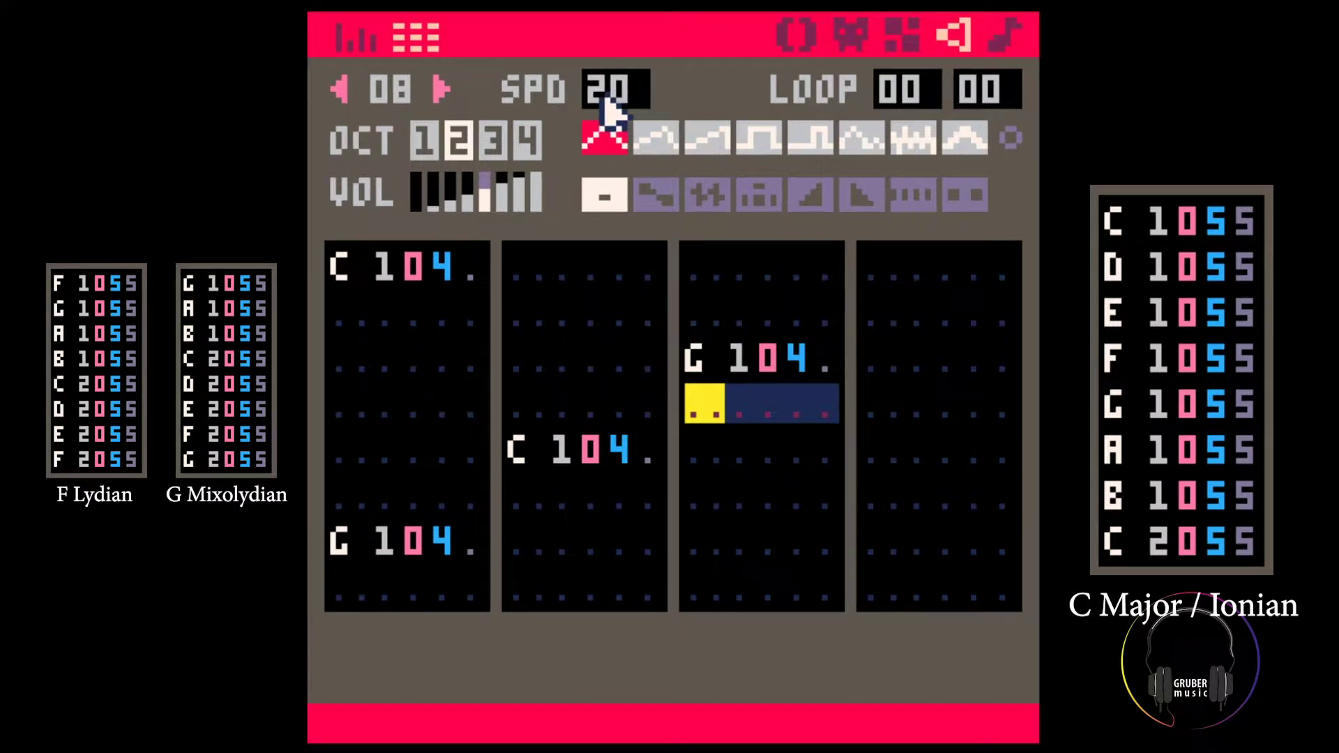
Set the speed to 20 for the SFX up to number 10, and play SFX 08
{"action": "key", "text": "plus"}
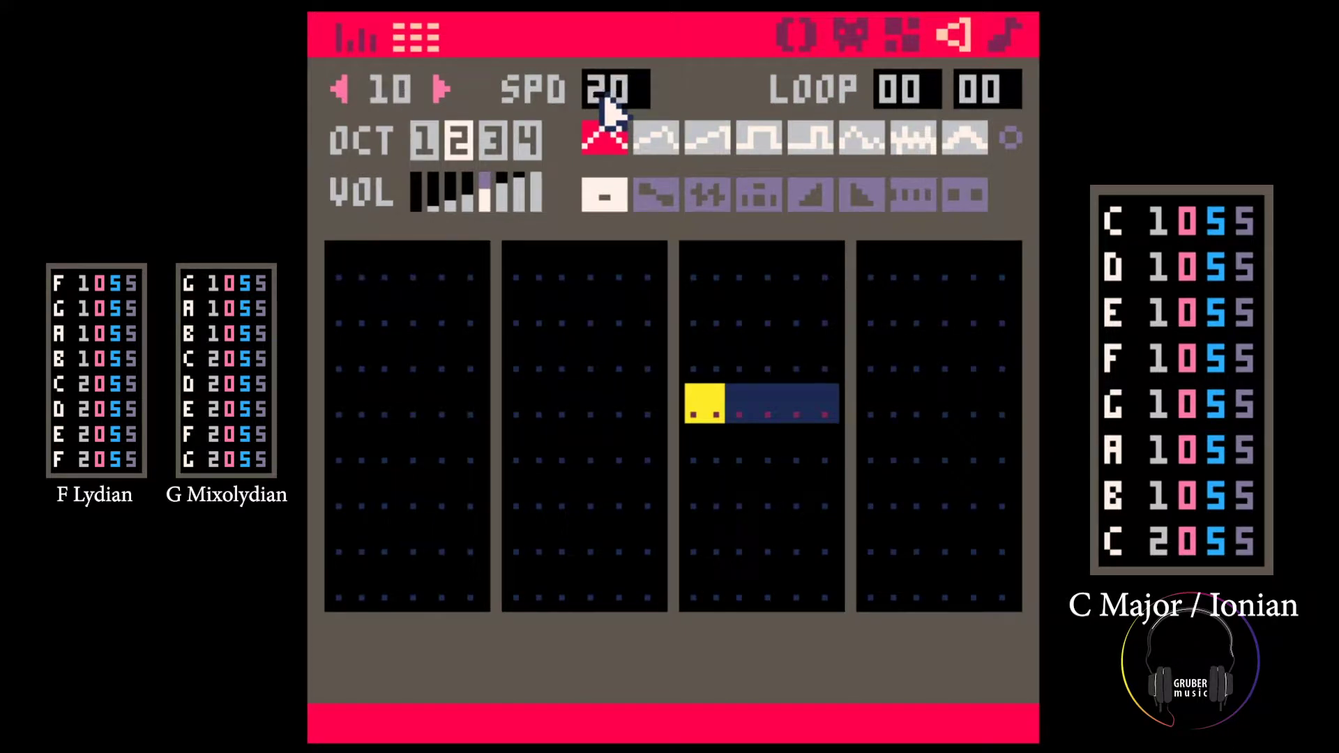
{"action": "left_click", "coordinate": [339, 90]}
{"action": "left_click", "coordinate": [339, 89]}
{"action": "key", "text": "space"}
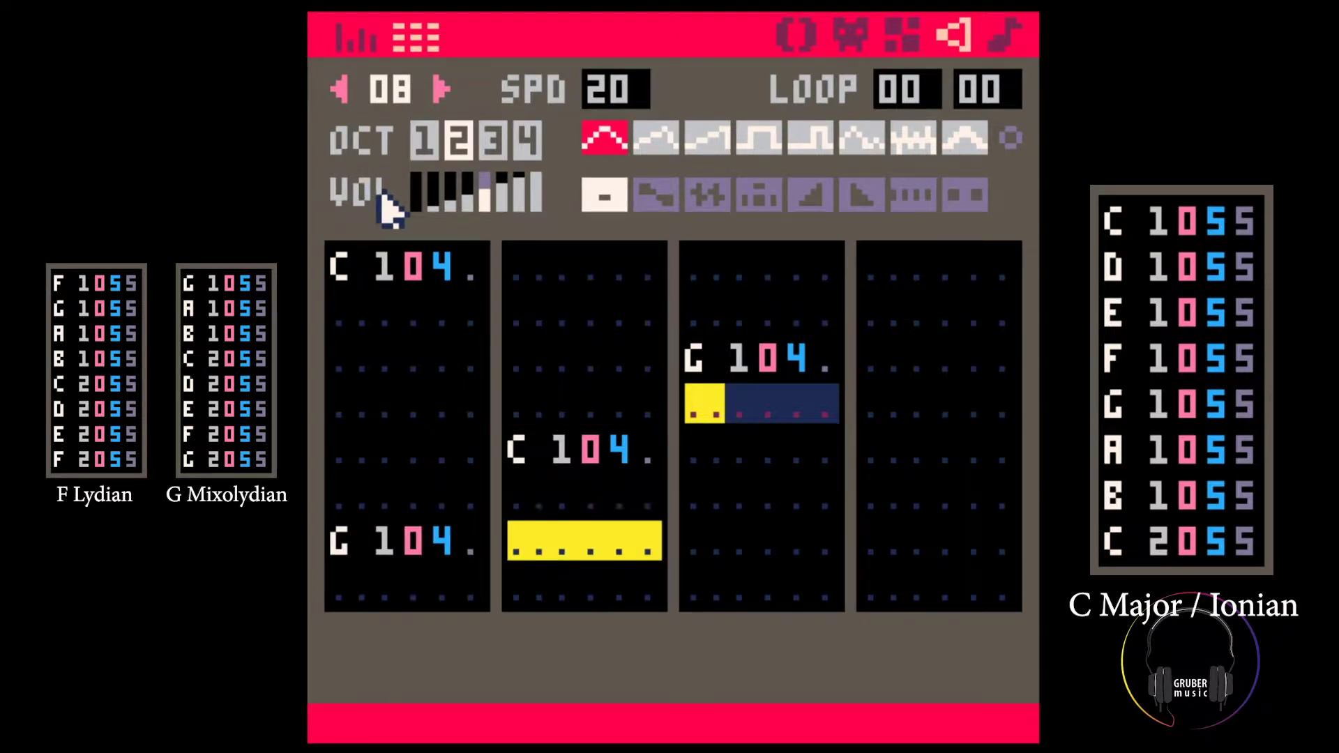
In the music editor's pattern 00, enter two E 2 notes on rows 2 and 3 of the SFX 09 channel
{"action": "left_click", "coordinate": [1005, 35]}
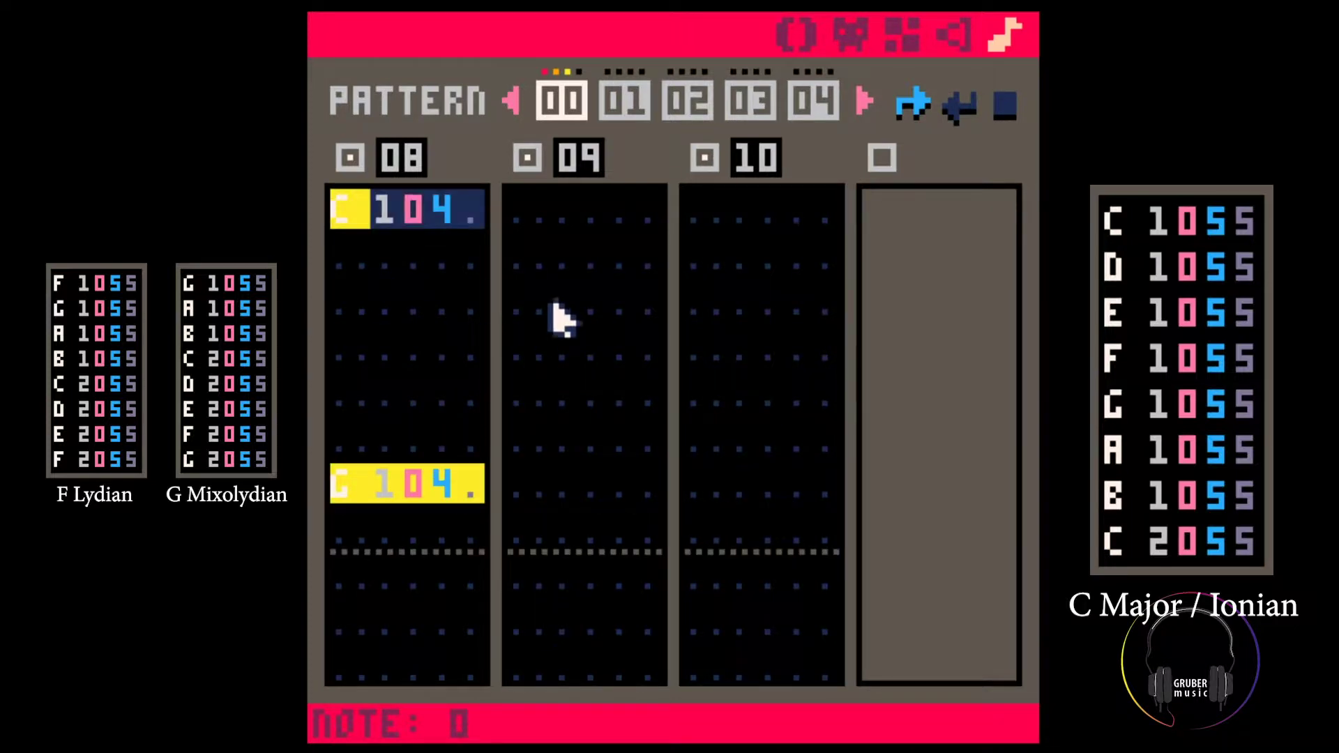
{"action": "left_click", "coordinate": [528, 307]}
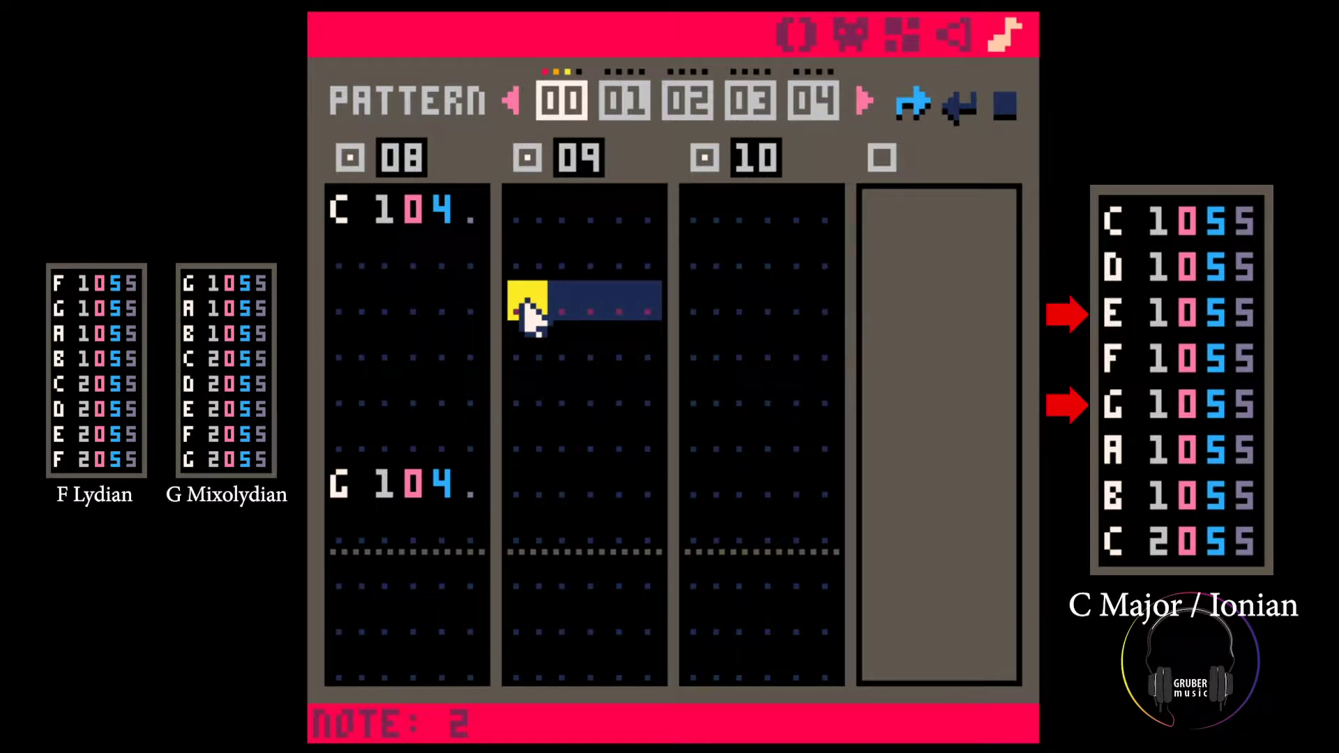
{"action": "key", "text": "c"}
{"action": "key", "text": "c"}
Enter two G 2 notes on rows 2 and 3 of the SFX 10 channel
{"action": "left_click", "coordinate": [528, 307]}
{"action": "key", "text": "Tab"}
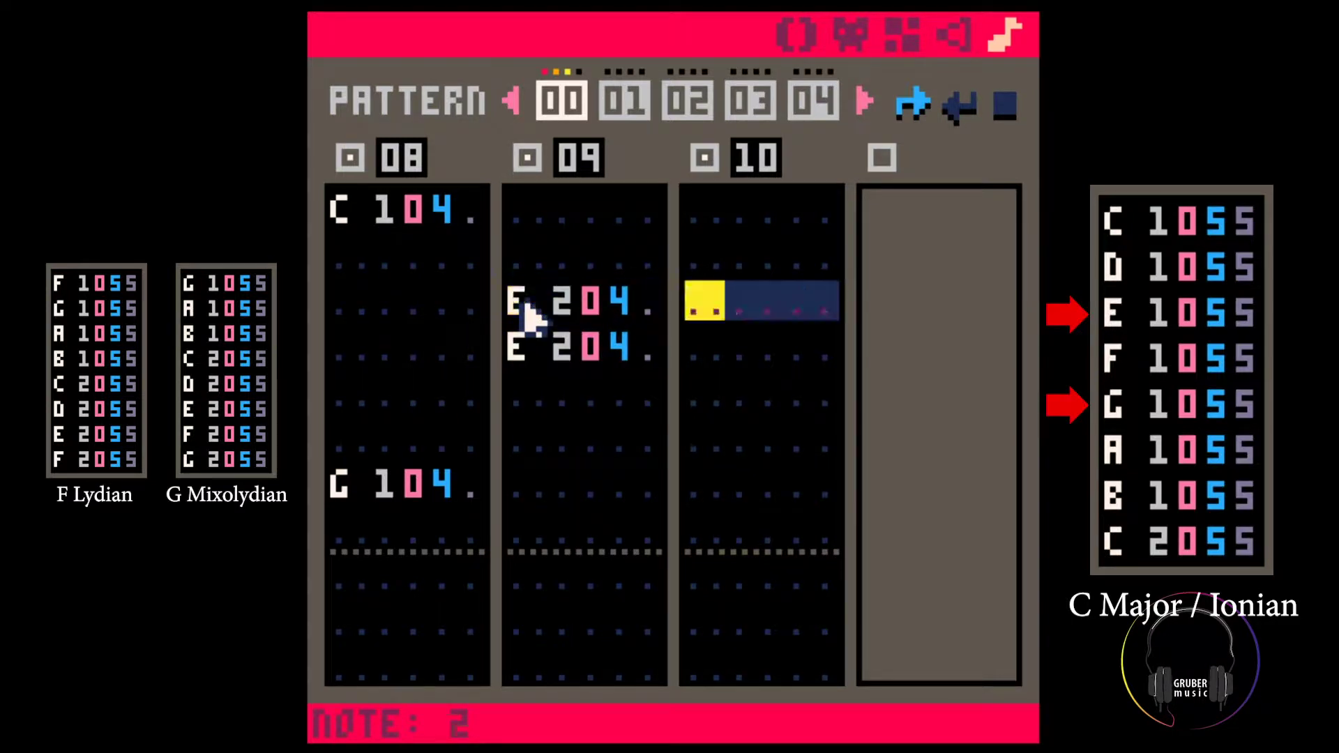
{"action": "key", "text": "b"}
{"action": "key", "text": "b"}
Apply effect 5 to the second E note in the SFX 09 channel
{"action": "key", "text": "Left"}
{"action": "key", "text": "Left"}
{"action": "key", "text": "Left"}
{"action": "key", "text": "Up"}
{"action": "key", "text": "Right"}
{"action": "key", "text": "Right"}
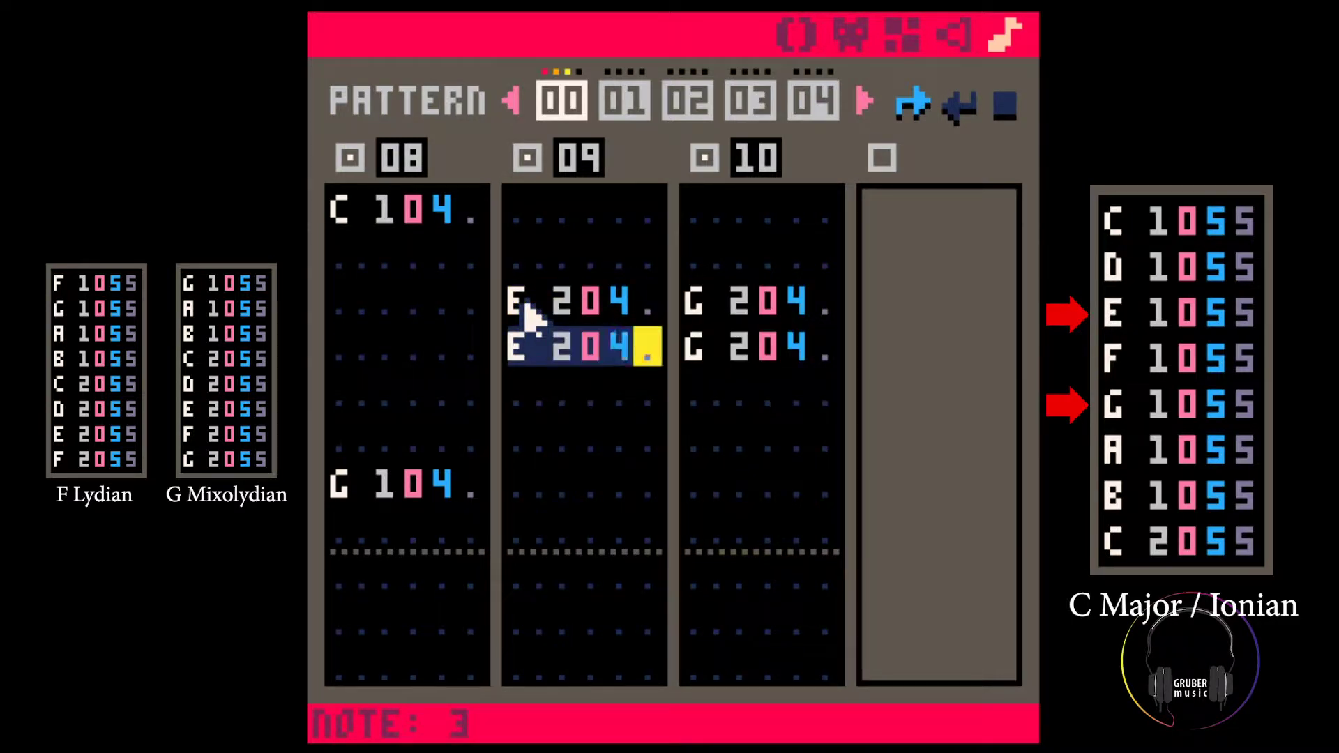
{"action": "key", "text": "5"}
Copy the two E notes in the SFX 09 channel and paste them directly below on rows 4 and 5
{"action": "key", "text": "Up"}
{"action": "key", "text": "shift+Left"}
{"action": "key", "text": "shift+Left"}
{"action": "key", "text": "shift+Left"}
{"action": "key", "text": "shift+Left"}
{"action": "key", "text": "shift+Up"}
{"action": "key", "text": "ctrl+c"}
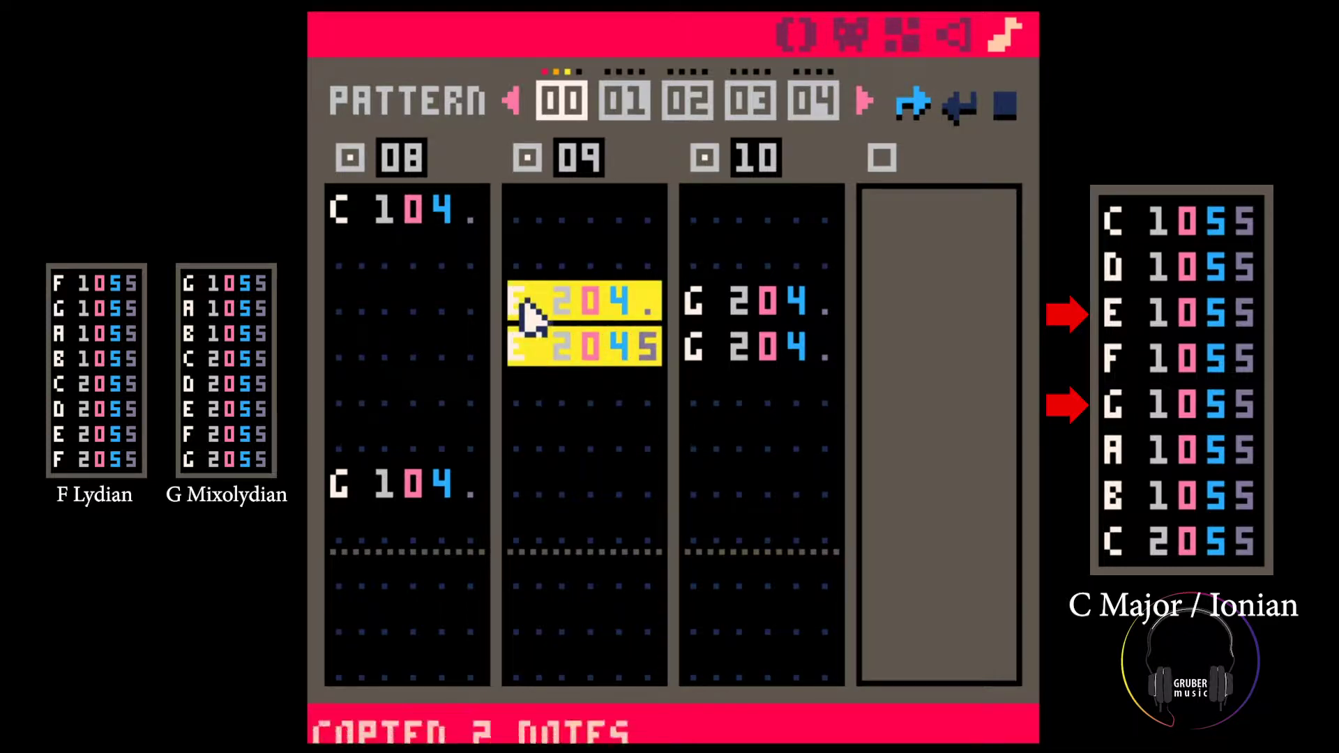
{"action": "key", "text": "Down"}
{"action": "key", "text": "Down"}
{"action": "key", "text": "ctrl+v"}
Add two more G 2 notes on rows 4 and 5 of the SFX 10 channel
{"action": "key", "text": "Right"}
{"action": "key", "text": "Right"}
{"action": "key", "text": "Right"}
{"action": "key", "text": "Right"}
{"action": "key", "text": "Right"}
{"action": "key", "text": "Right"}
{"action": "key", "text": "Left"}
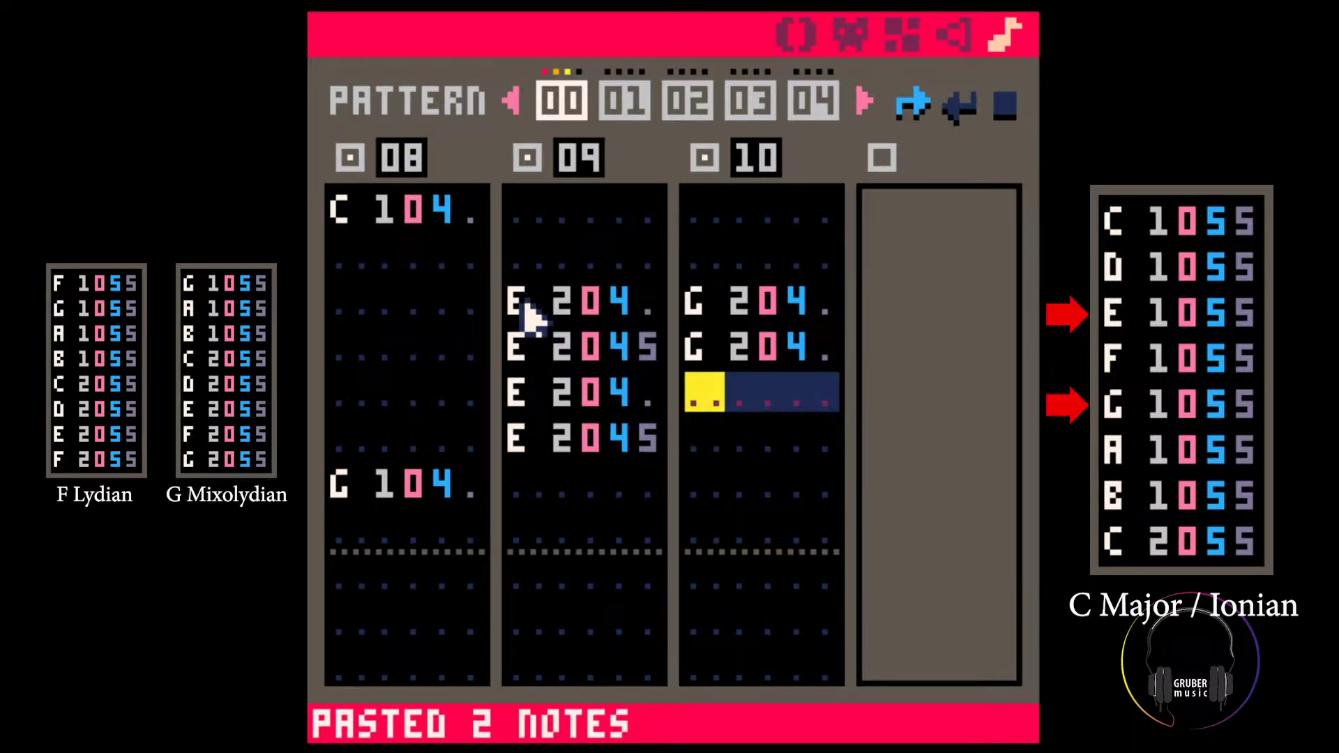
{"action": "key", "text": "b"}
{"action": "key", "text": "b"}
Apply effect 5 to the second and fourth G notes in the SFX 10 channel, and play the pattern briefly
{"action": "key", "text": "Up"}
{"action": "key", "text": "Up"}
{"action": "key", "text": "Right"}
{"action": "key", "text": "Right"}
{"action": "key", "text": "Right"}
{"action": "key", "text": "5"}
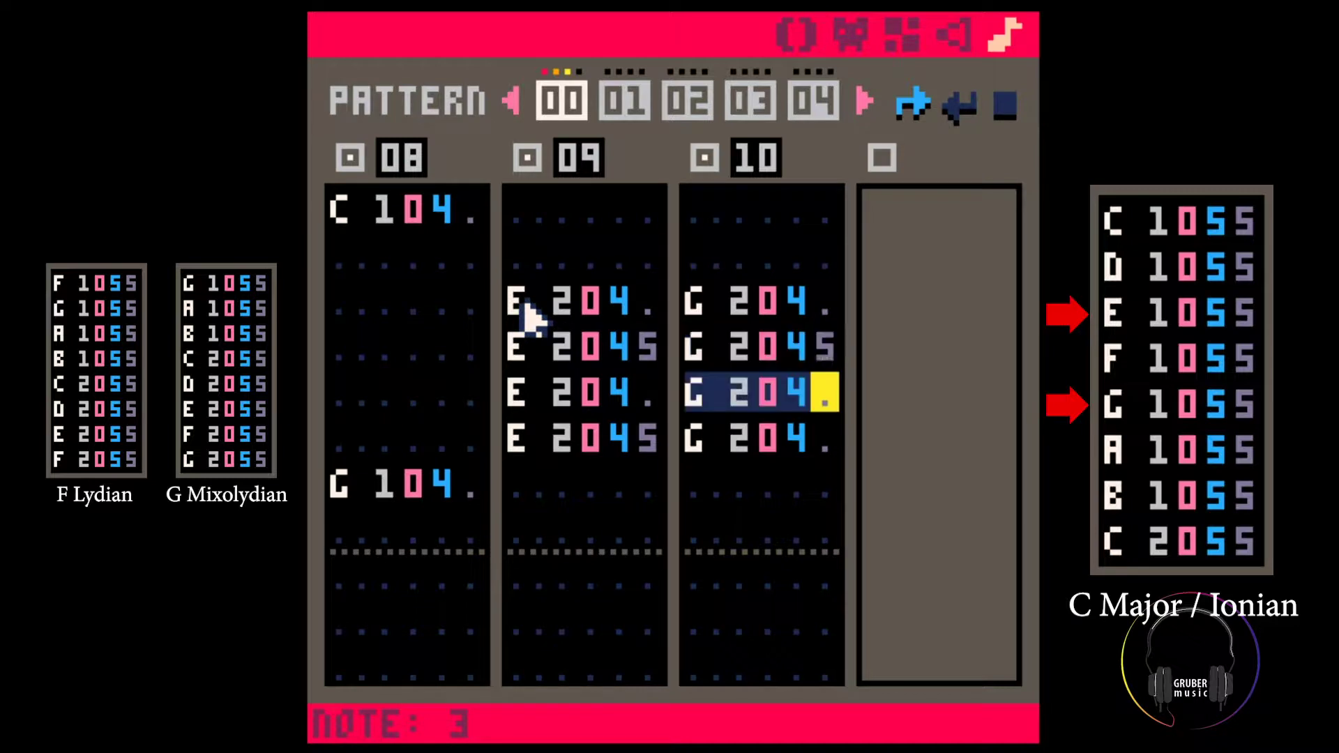
{"action": "key", "text": "Down"}
{"action": "key", "text": "5"}
{"action": "key", "text": "space"}
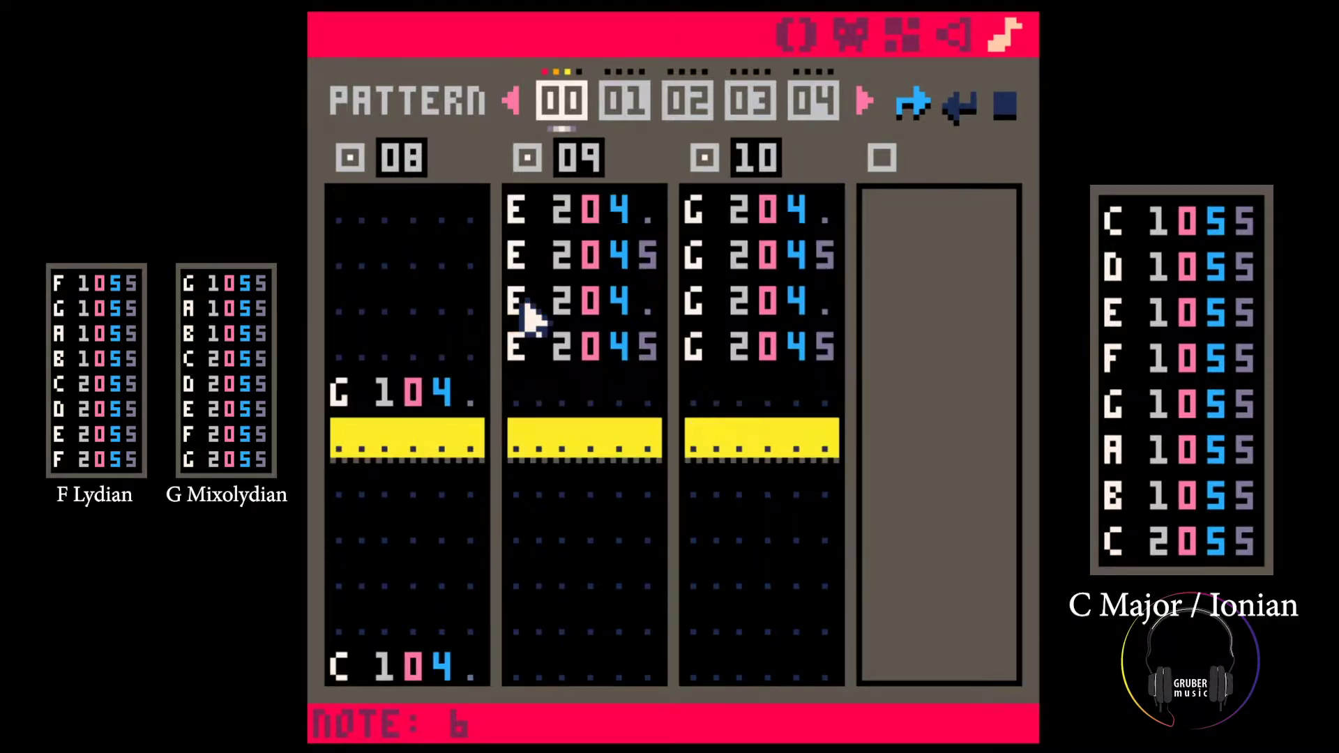
{"action": "key", "text": "space"}
Copy the four E notes in the SFX 09 channel and paste them starting at row 8
{"action": "key", "text": "Left"}
{"action": "key", "text": "Left"}
{"action": "key", "text": "Left"}
{"action": "key", "text": "Left"}
{"action": "key", "text": "Left"}
{"action": "key", "text": "Left"}
{"action": "key", "text": "shift+Left"}
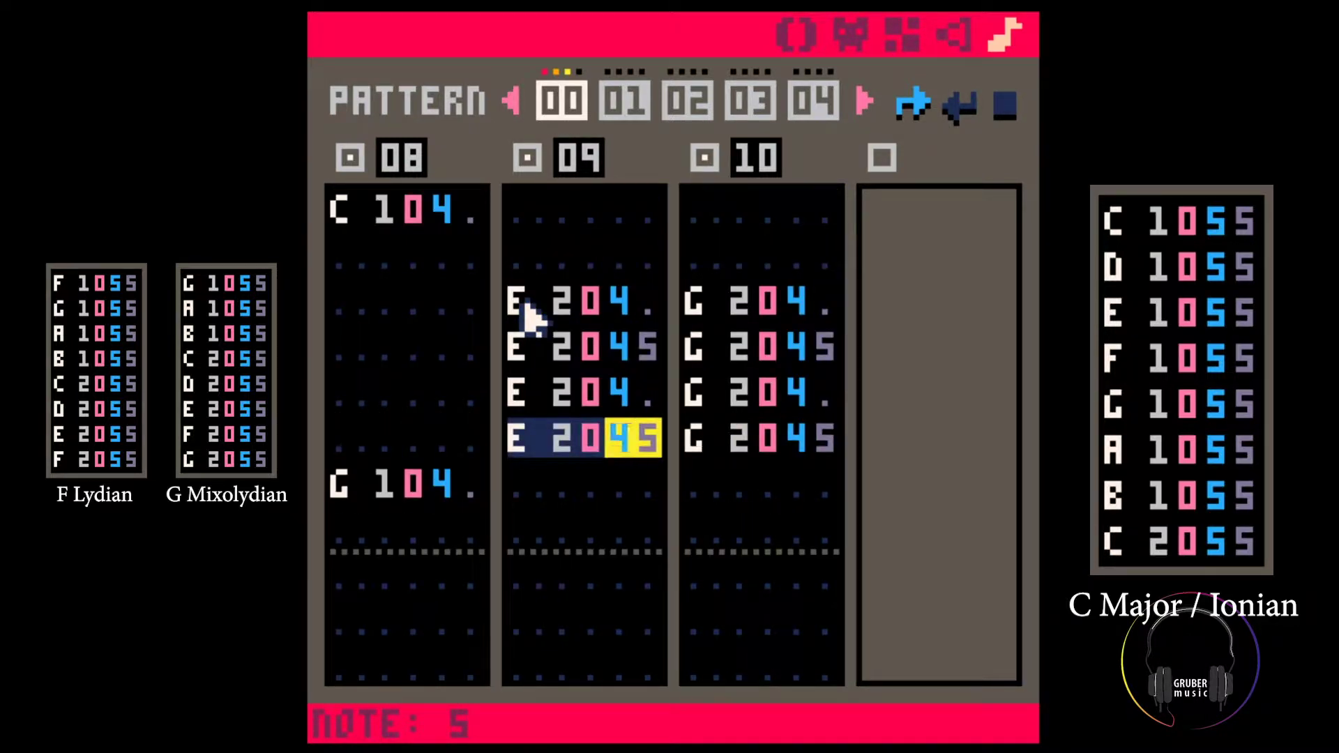
{"action": "key", "text": "shift+Up"}
{"action": "key", "text": "shift+Up"}
{"action": "key", "text": "shift+Left"}
{"action": "key", "text": "shift+Left"}
{"action": "key", "text": "shift+Up"}
{"action": "key", "text": "ctrl+c"}
{"action": "key", "text": "Down"}
{"action": "key", "text": "Down"}
{"action": "key", "text": "Down"}
{"action": "key", "text": "Down"}
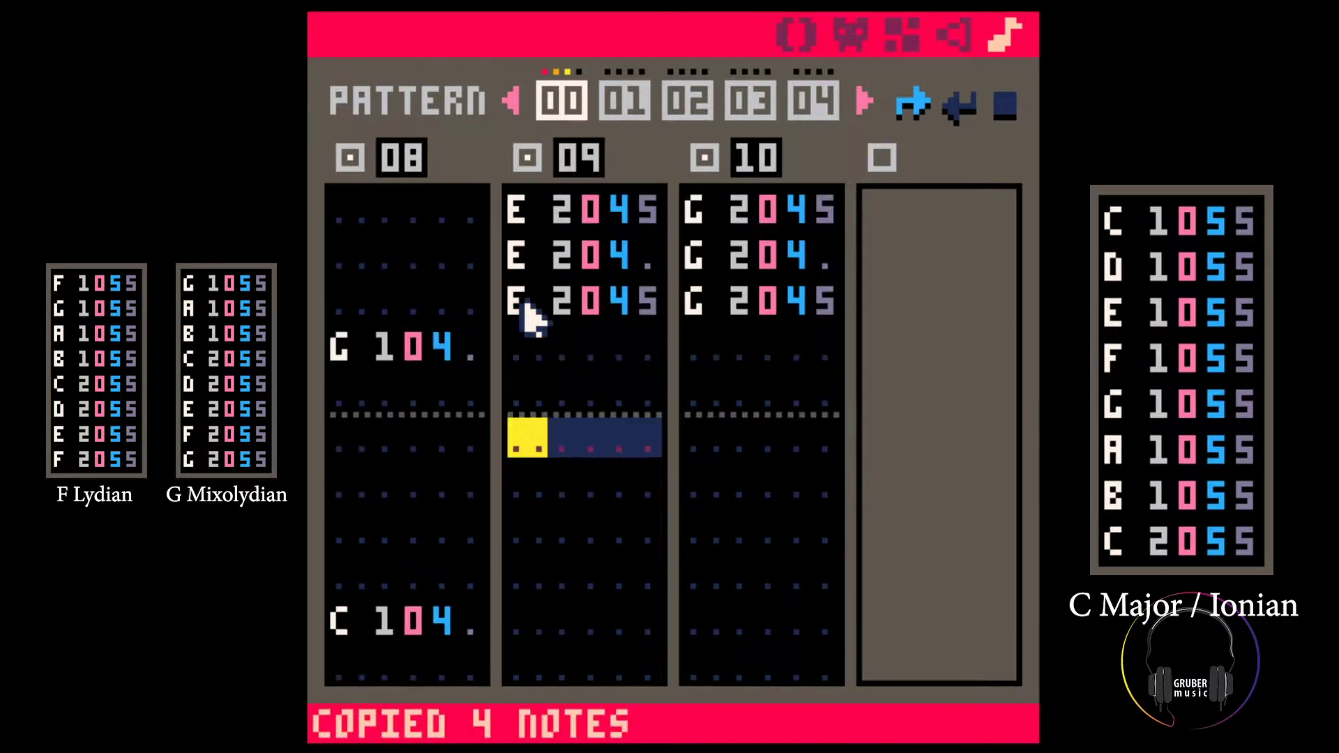
{"action": "key", "text": "ctrl+v"}
Copy the four G notes in the SFX 10 channel, paste them starting at row 8, and play the pattern briefly
{"action": "key", "text": "Right"}
{"action": "key", "text": "Right"}
{"action": "key", "text": "Right"}
{"action": "key", "text": "Right"}
{"action": "key", "text": "Right"}
{"action": "key", "text": "Up"}
{"action": "key", "text": "Up"}
{"action": "key", "text": "Up"}
{"action": "key", "text": "Up"}
{"action": "key", "text": "Up"}
{"action": "key", "text": "Up"}
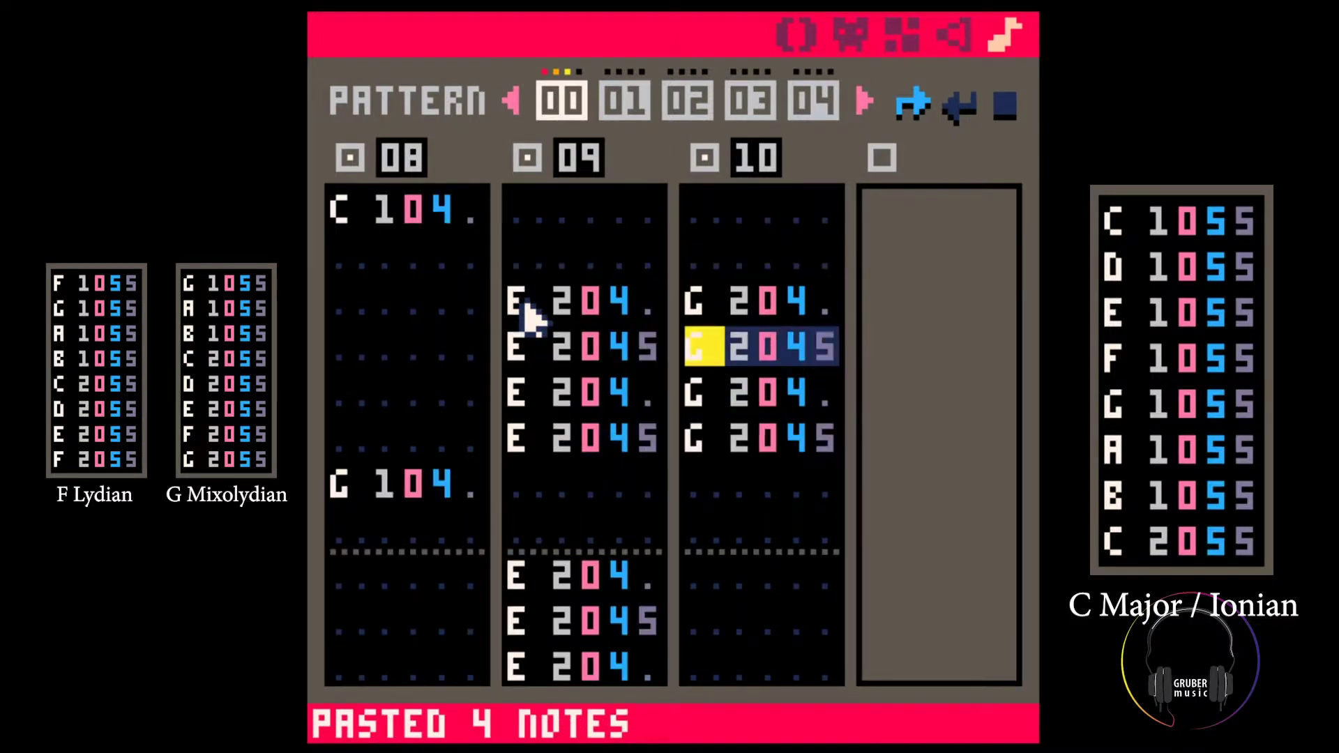
{"action": "key", "text": "shift+Down"}
{"action": "key", "text": "shift+Down"}
{"action": "key", "text": "shift+Right"}
{"action": "key", "text": "shift+Right"}
{"action": "key", "text": "shift+Right"}
{"action": "key", "text": "shift+Down"}
{"action": "key", "text": "shift+Right"}
{"action": "key", "text": "ctrl+c"}
{"action": "key", "text": "Down"}
{"action": "key", "text": "Down"}
{"action": "key", "text": "Down"}
{"action": "key", "text": "Down"}
{"action": "key", "text": "Left"}
{"action": "key", "text": "Left"}
{"action": "key", "text": "Left"}
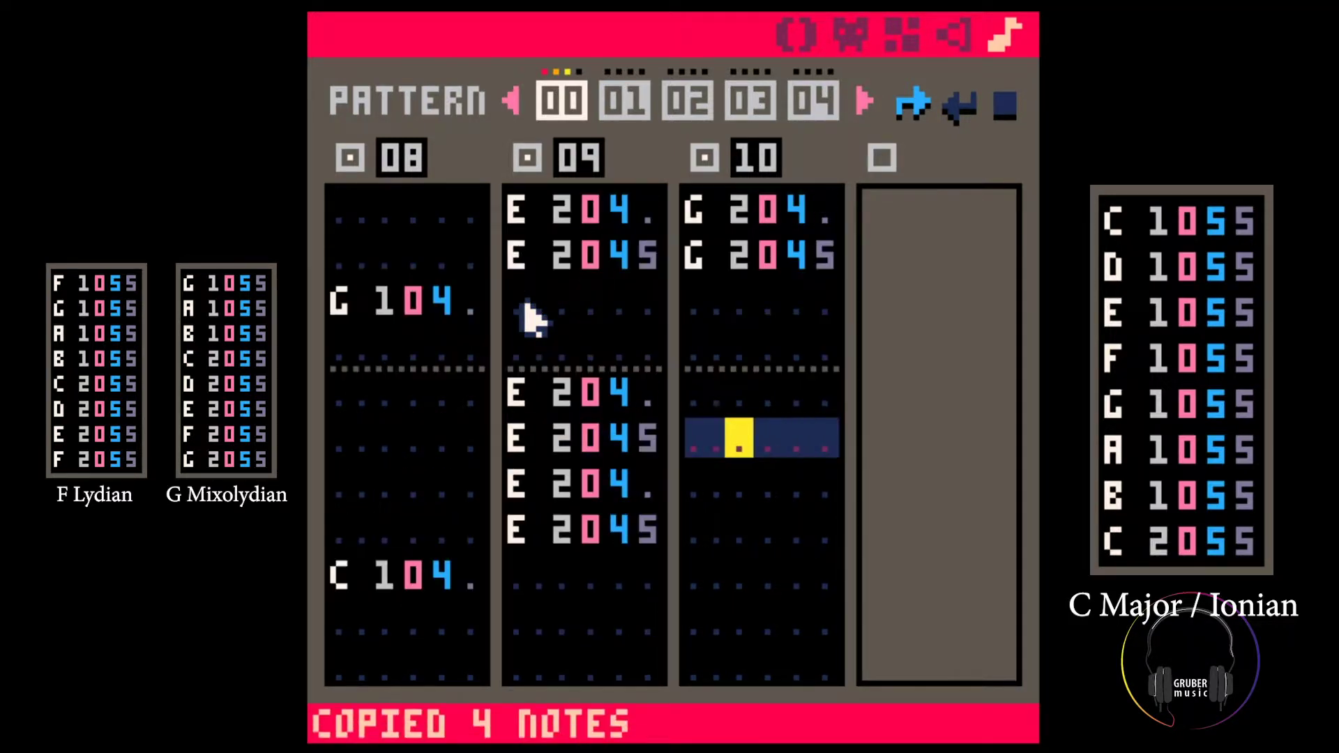
{"action": "key", "text": "Left"}
{"action": "key", "text": "Up"}
{"action": "key", "text": "ctrl+v"}
{"action": "key", "text": "space"}
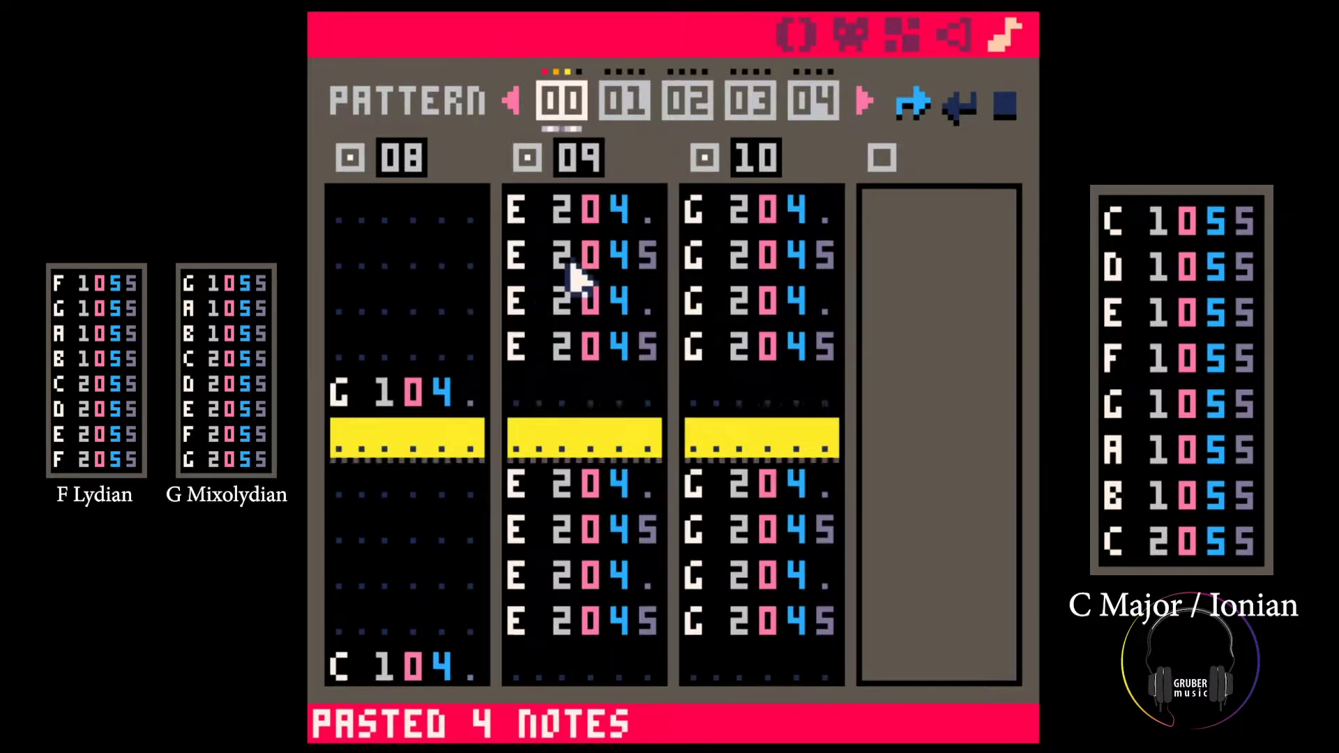
{"action": "key", "text": "space"}
Enable the fourth channel of pattern 00
{"action": "key", "text": "Up"}
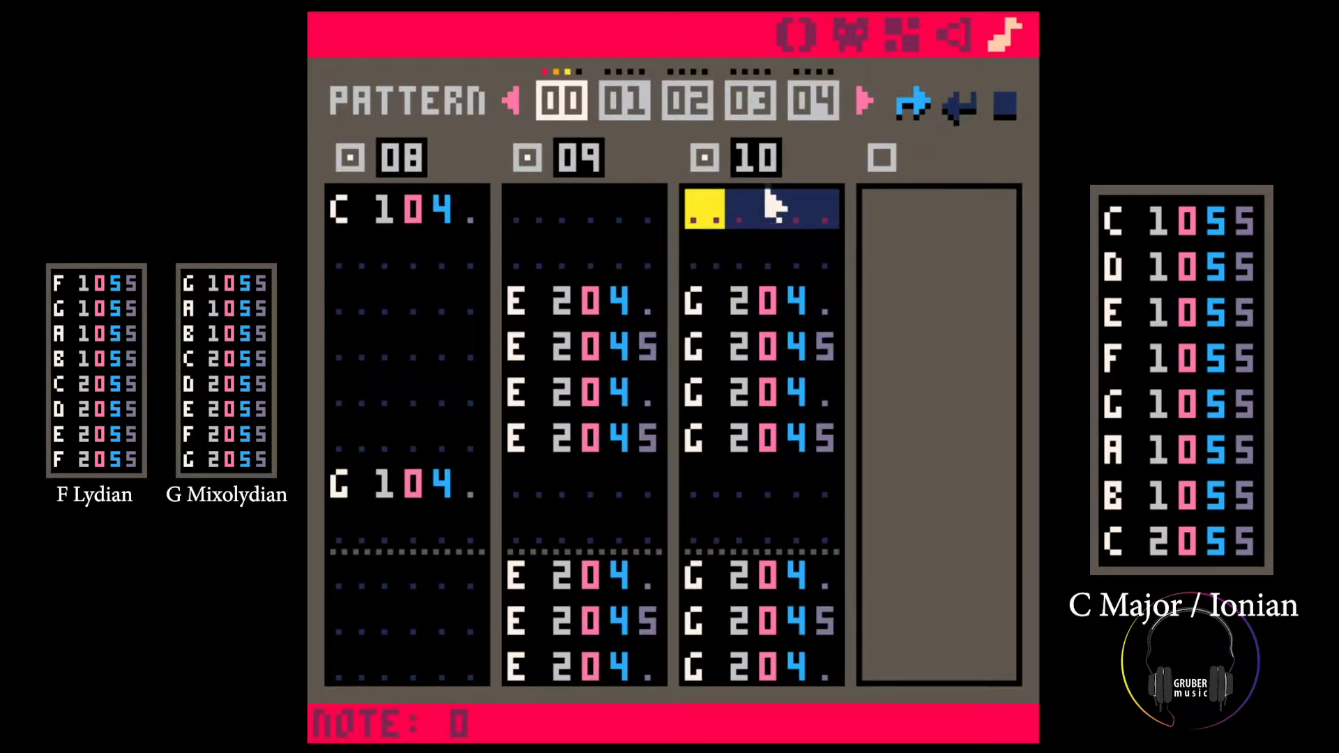
{"action": "left_click", "coordinate": [882, 167]}
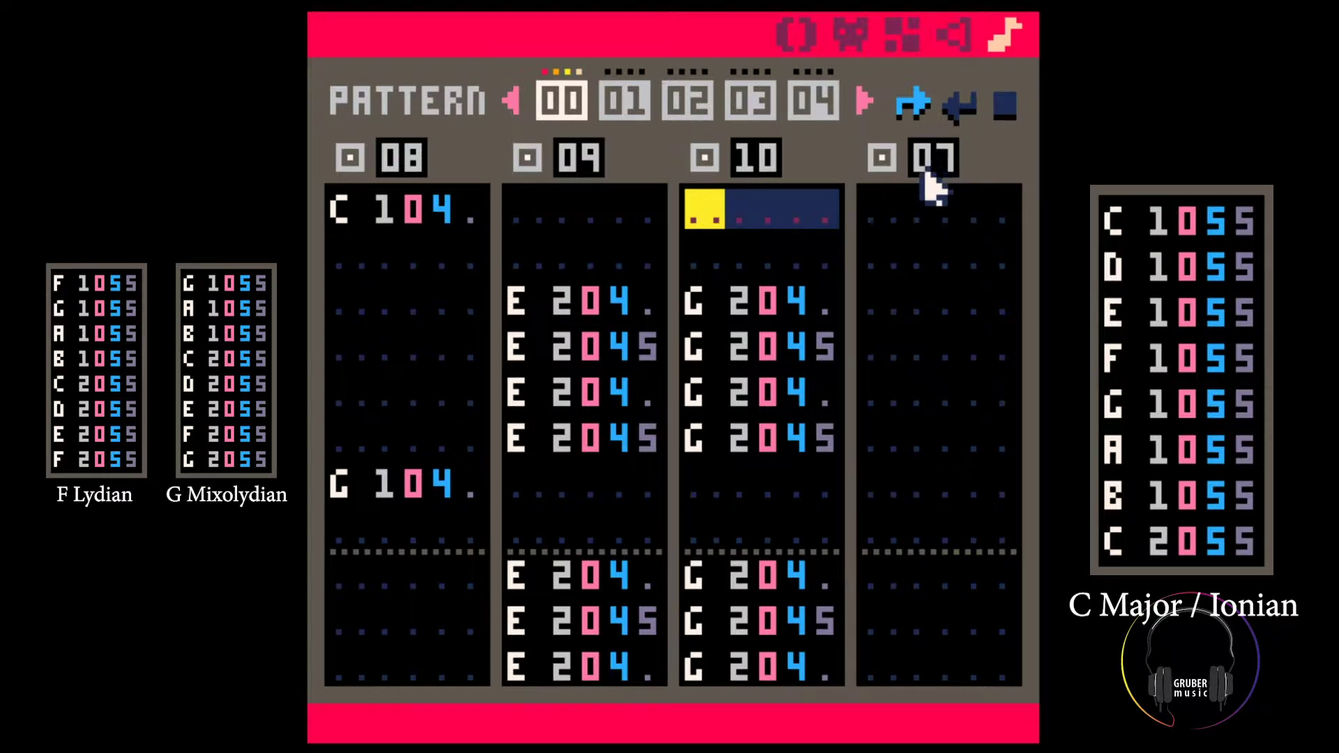
Open the SFX editor in tracker view and compare the settings of SFX 07 and SFX 08
{"action": "left_click", "coordinate": [953, 36]}
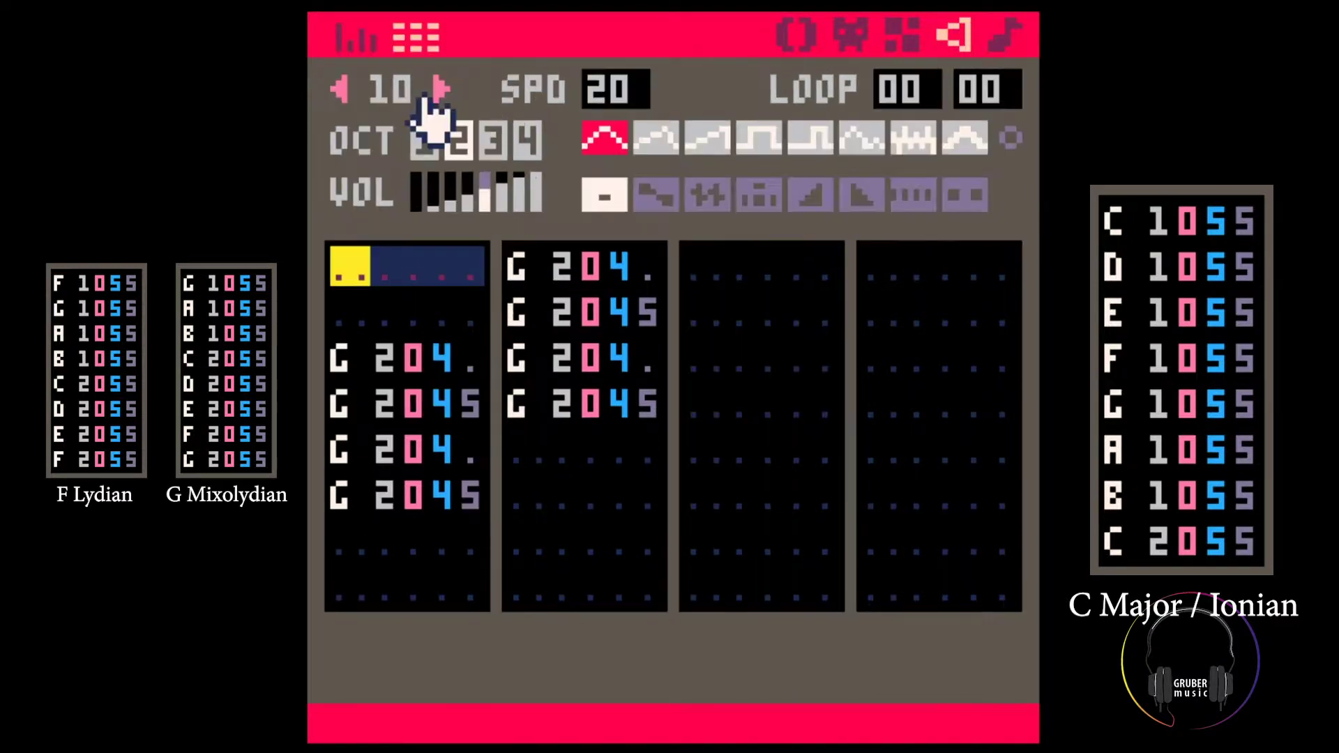
{"action": "key", "text": "Tab"}
{"action": "left_click", "coordinate": [340, 88]}
{"action": "left_click", "coordinate": [341, 88]}
{"action": "left_click", "coordinate": [341, 88]}
{"action": "left_click", "coordinate": [340, 87]}
{"action": "left_click", "coordinate": [438, 86]}
{"action": "key", "text": "Tab"}
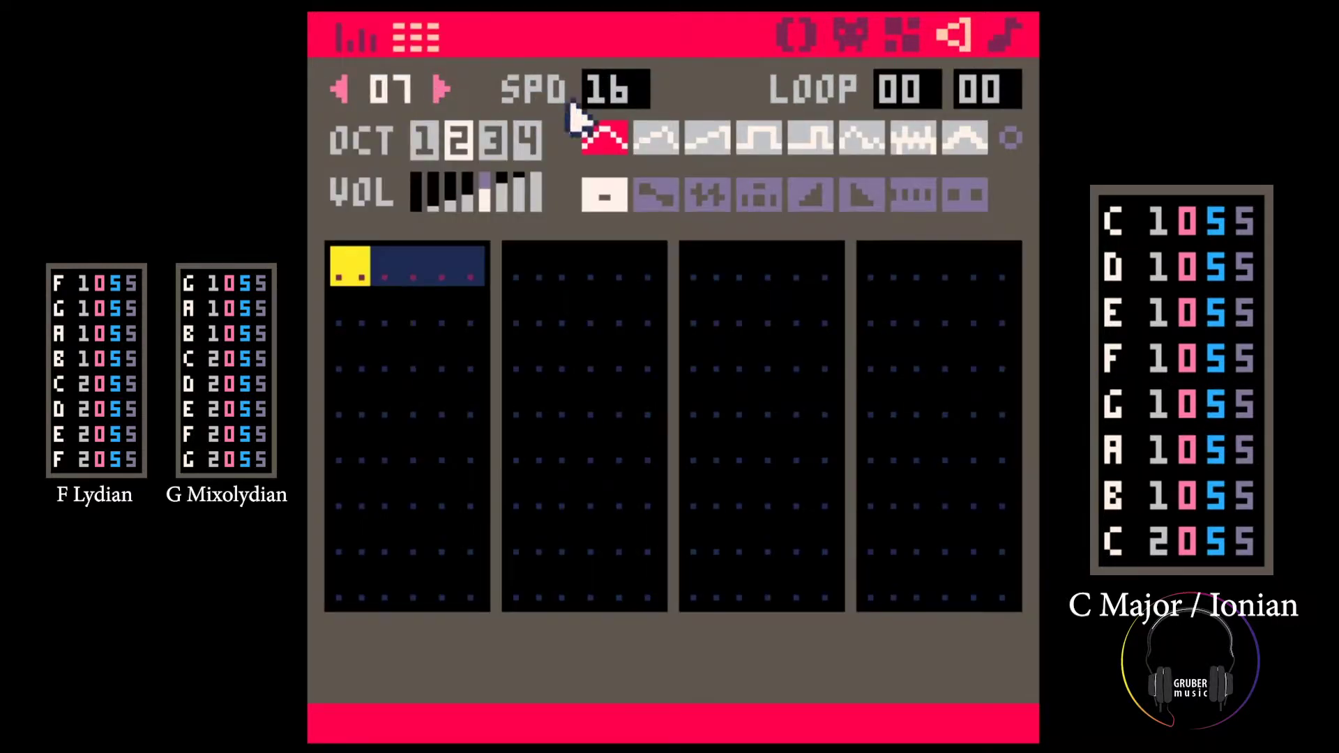
{"action": "left_click", "coordinate": [441, 88]}
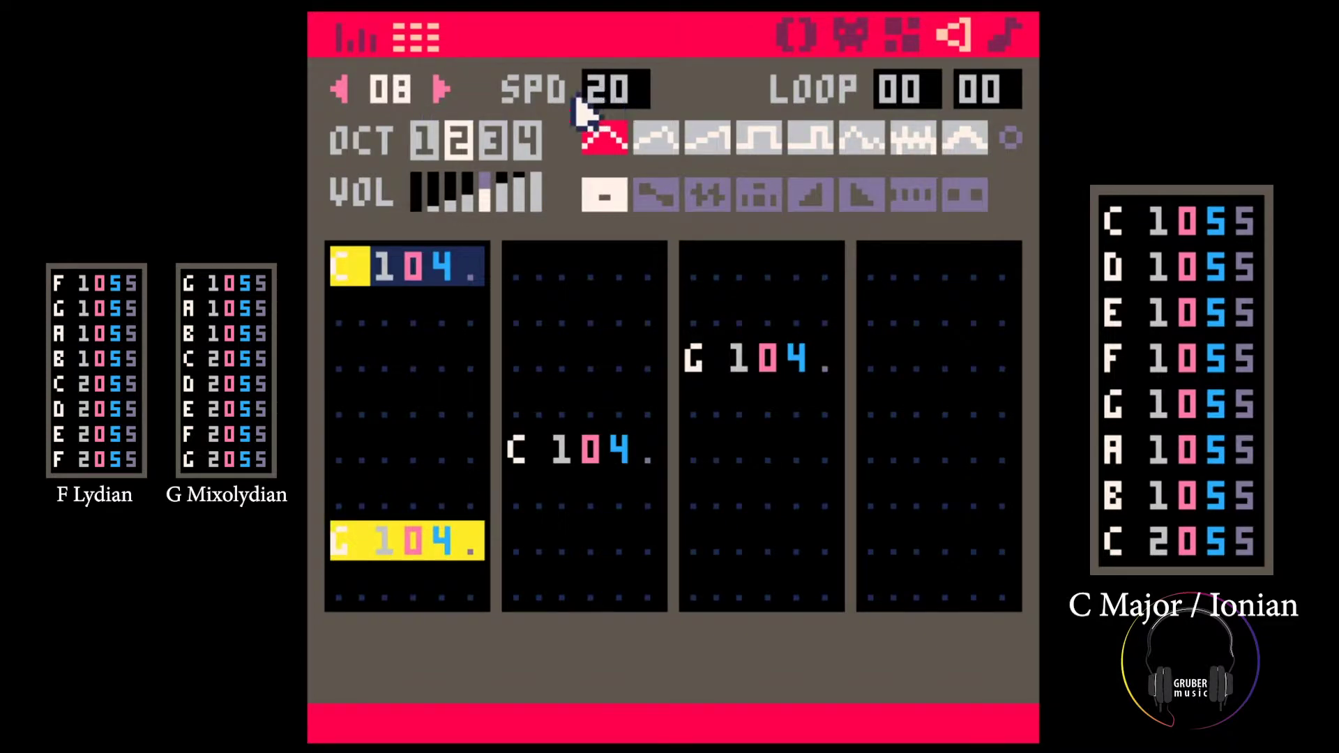
{"action": "left_click", "coordinate": [341, 88]}
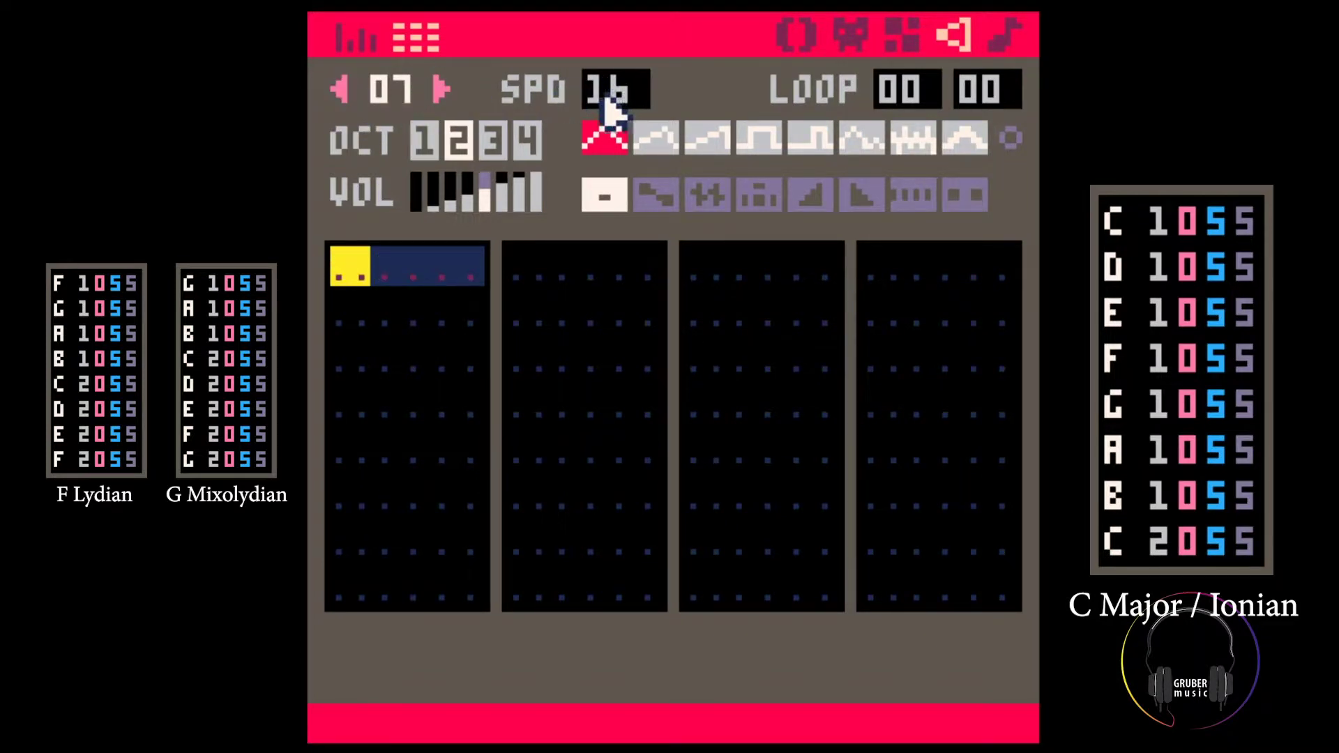
Set the loop end to 24 across the pattern's sound effects, starting with SFX 08
{"action": "left_click", "coordinate": [442, 90]}
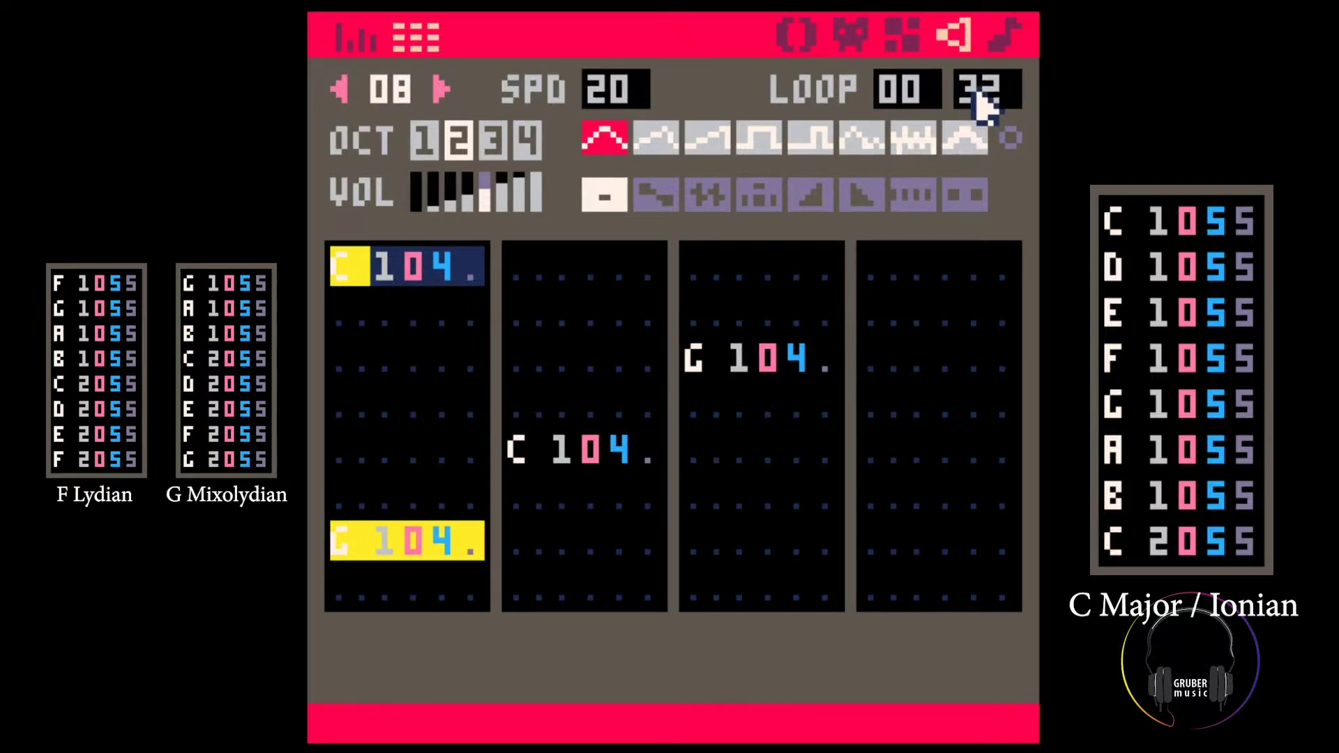
{"action": "key", "text": "equal"}
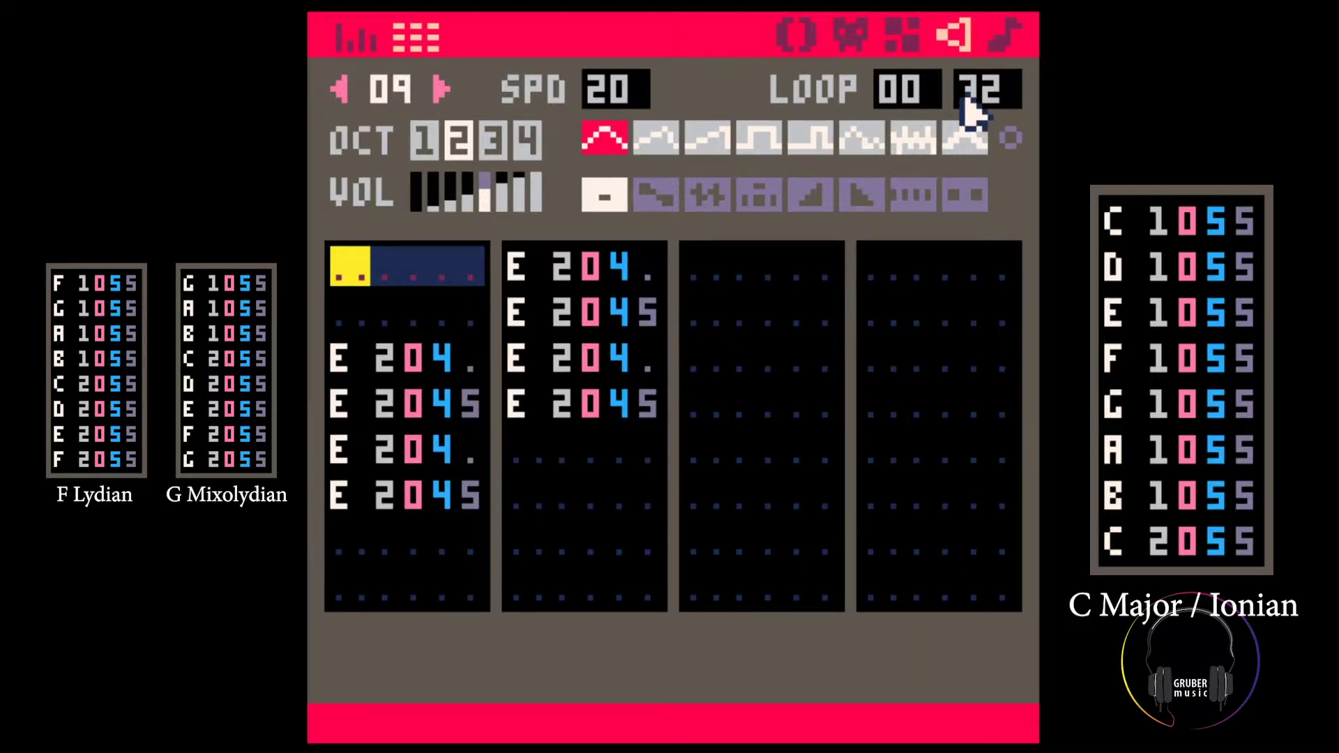
{"action": "key", "text": "equal"}
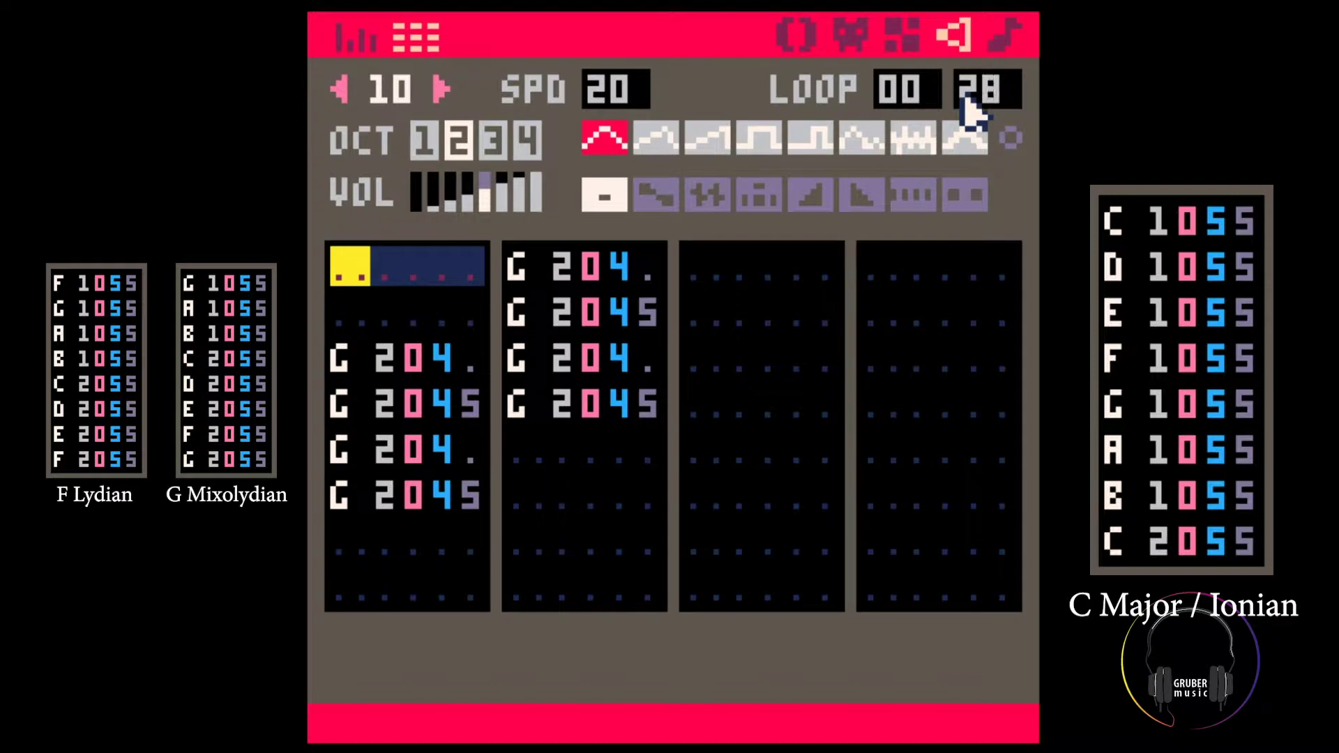
{"action": "key", "text": "equal"}
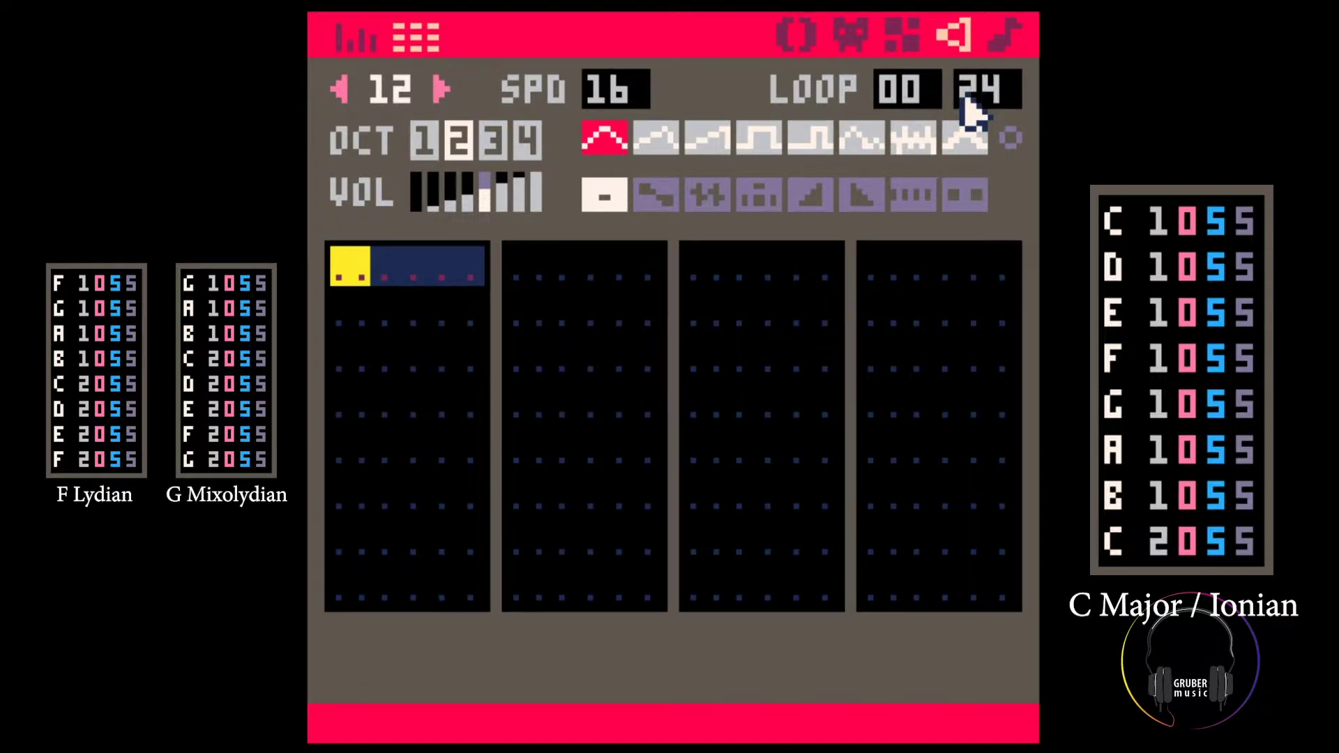
Return to the music editor and play pattern 00 briefly
{"action": "left_click", "coordinate": [1004, 34]}
{"action": "key", "text": "space"}
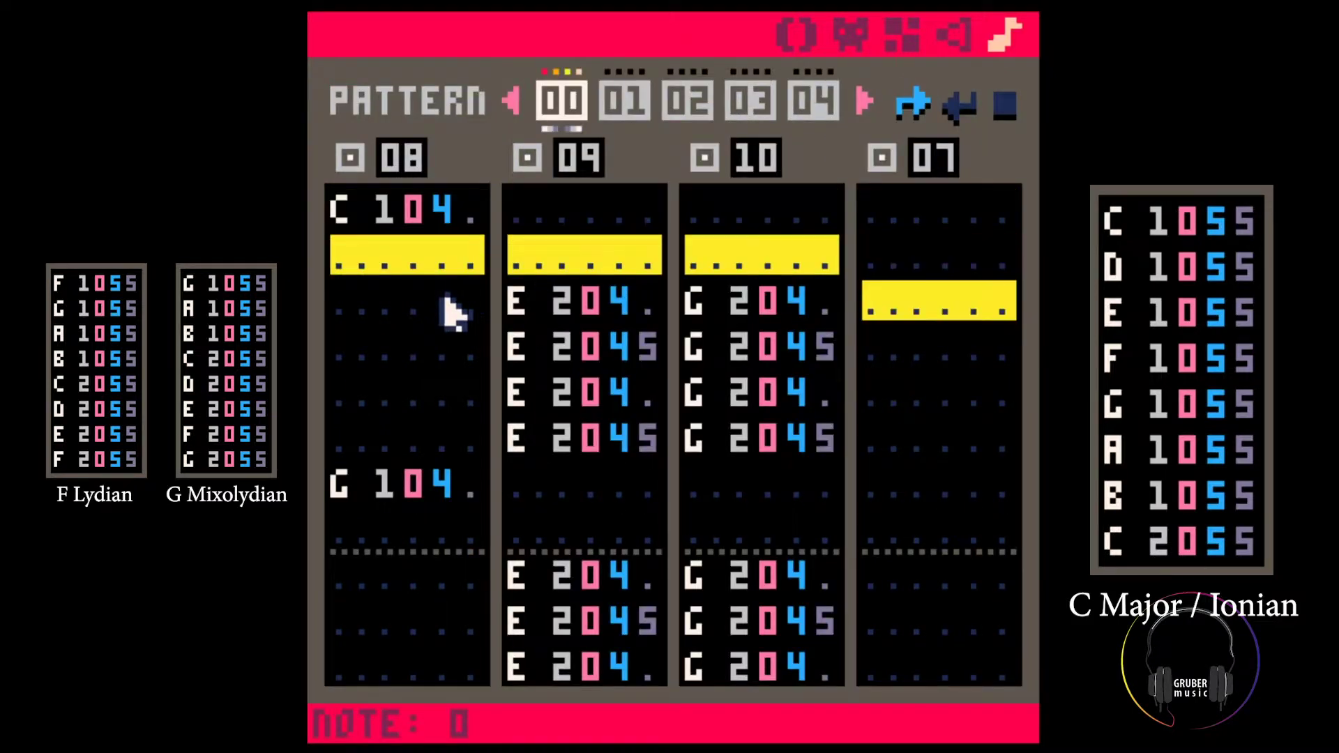
{"action": "left_click", "coordinate": [418, 429]}
{"action": "key", "text": "space"}
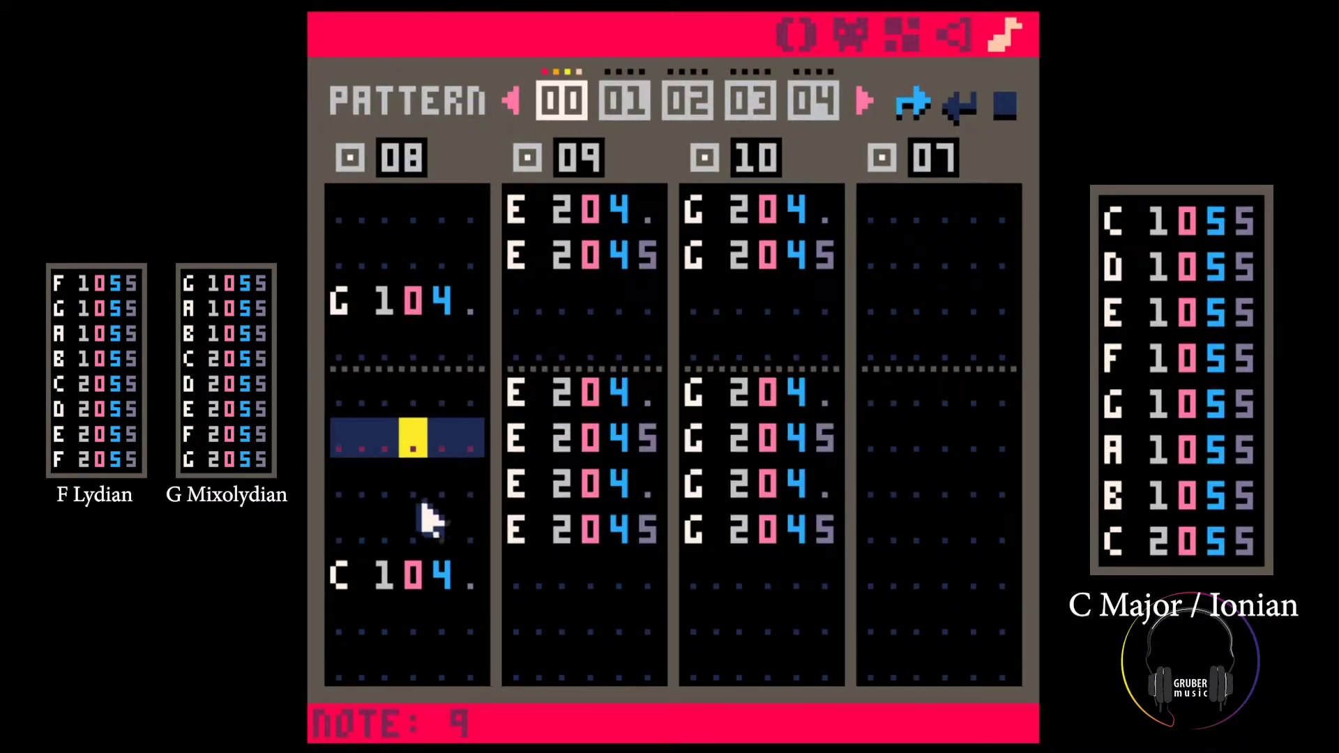
{"action": "key", "text": "Home"}
{"action": "left_click", "coordinate": [343, 201]}
{"action": "left_click", "coordinate": [469, 505], "text": "shift"}
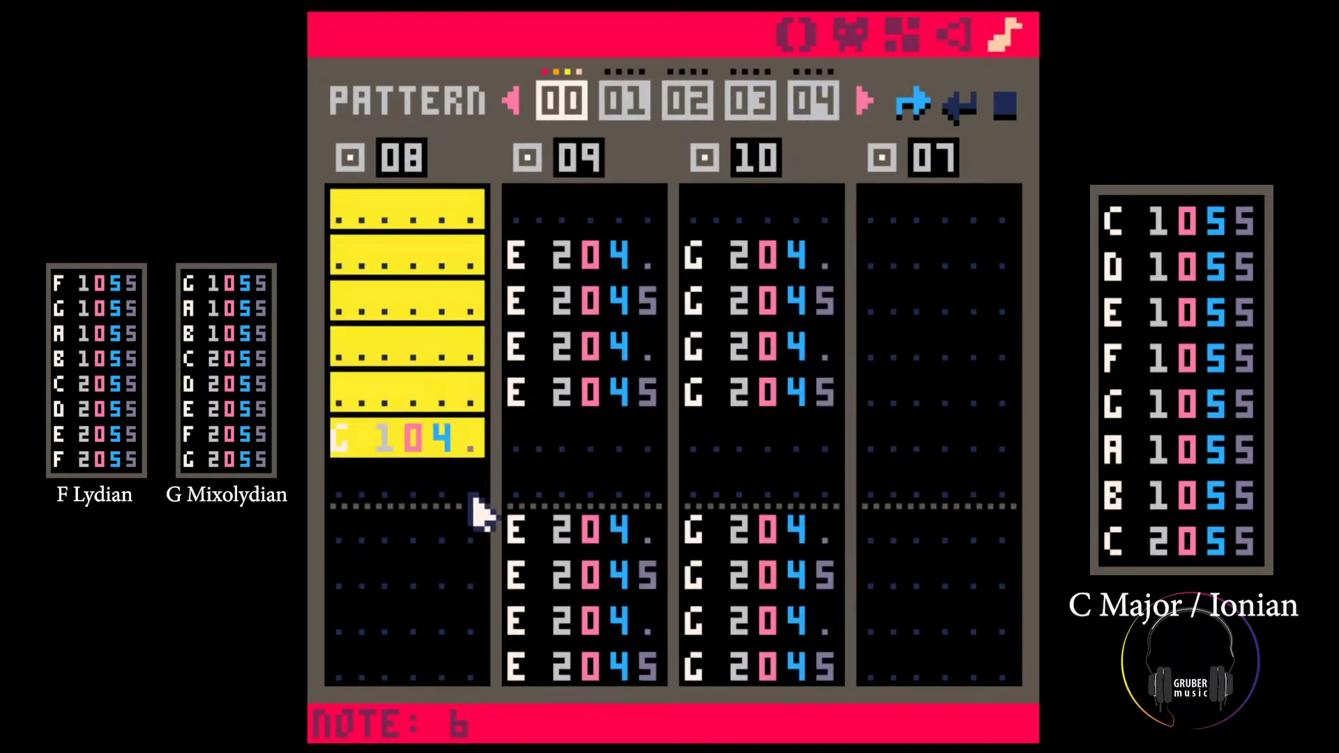
{"action": "left_click", "coordinate": [469, 506], "text": "shift"}
{"action": "scroll", "coordinate": [469, 505], "scroll_direction": "down", "scroll_amount": 6}
{"action": "scroll", "coordinate": [424, 370], "scroll_direction": "up", "scroll_amount": 3}
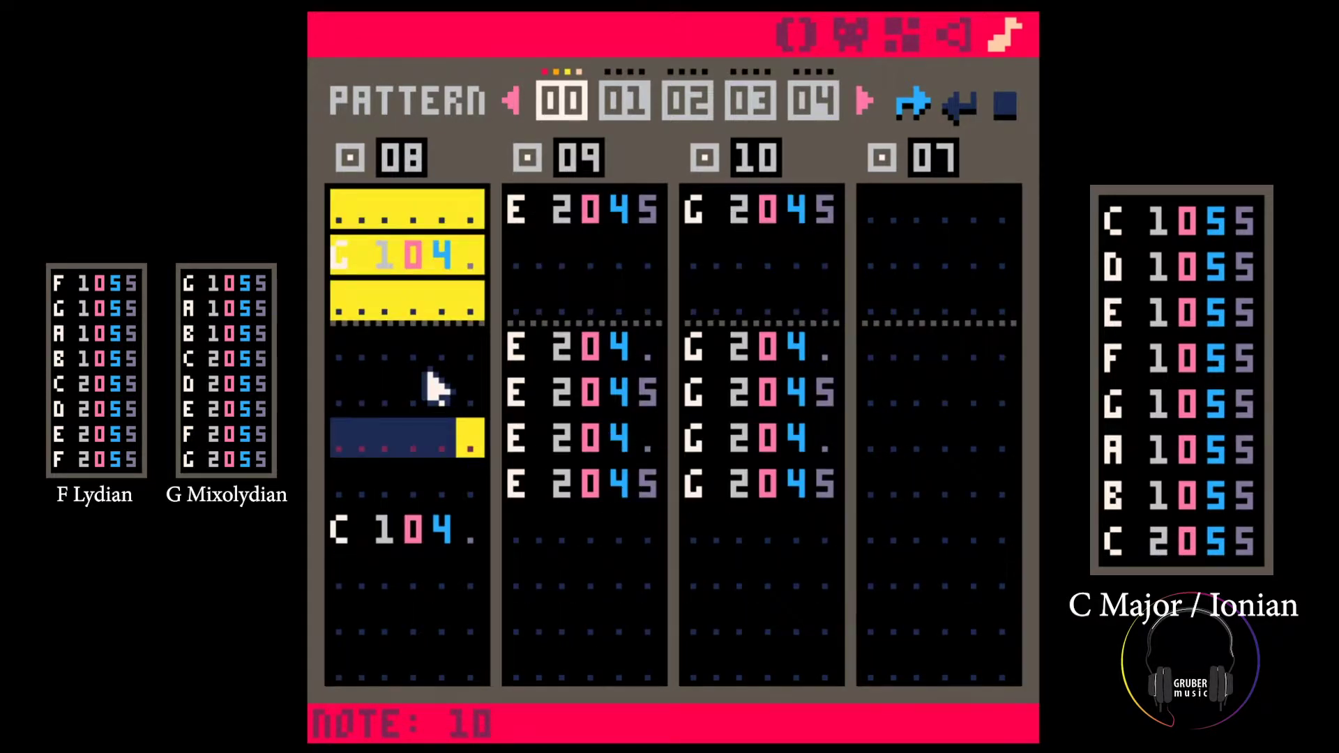
Change the SFX 08 bass notes to F at row 12 and C at row 18
{"action": "left_click", "coordinate": [353, 350]}
{"action": "scroll", "coordinate": [355, 622], "scroll_direction": "down", "scroll_amount": 4}
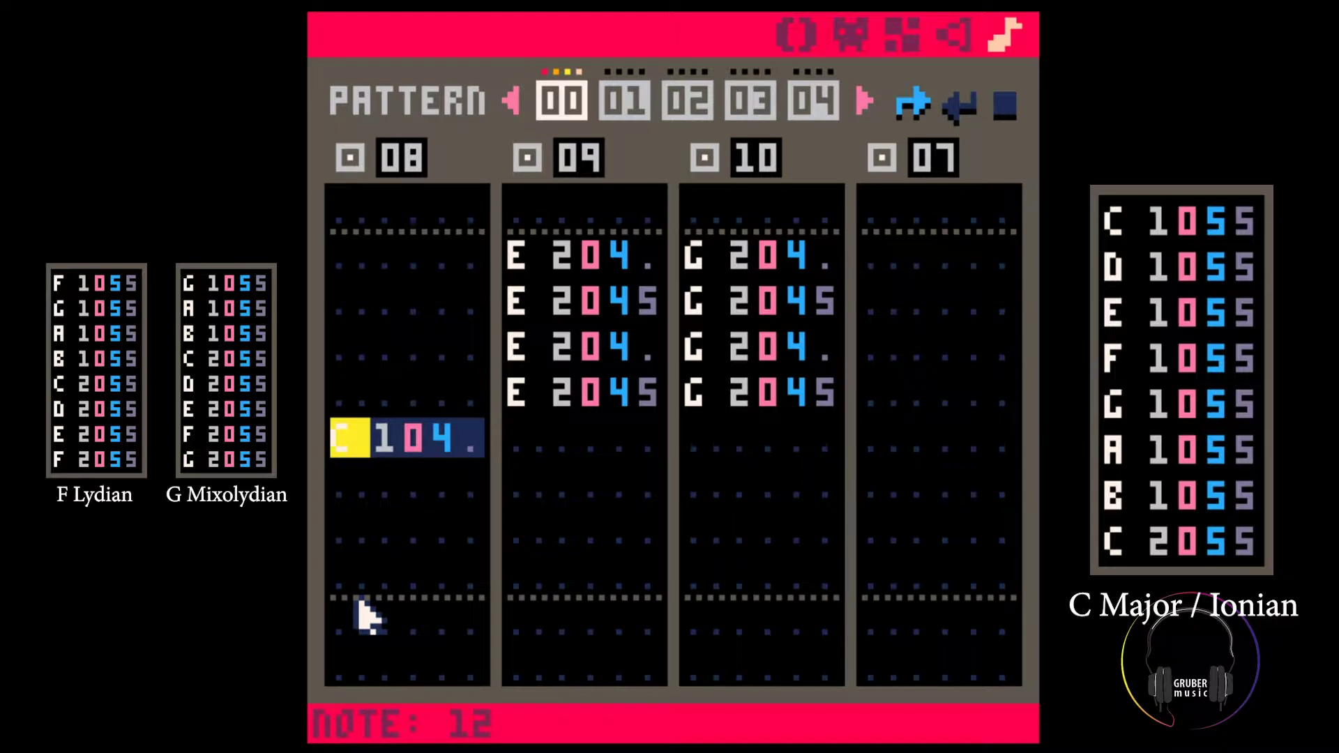
{"action": "key", "text": "v"}
{"action": "scroll", "coordinate": [366, 617], "scroll_direction": "down", "scroll_amount": 4}
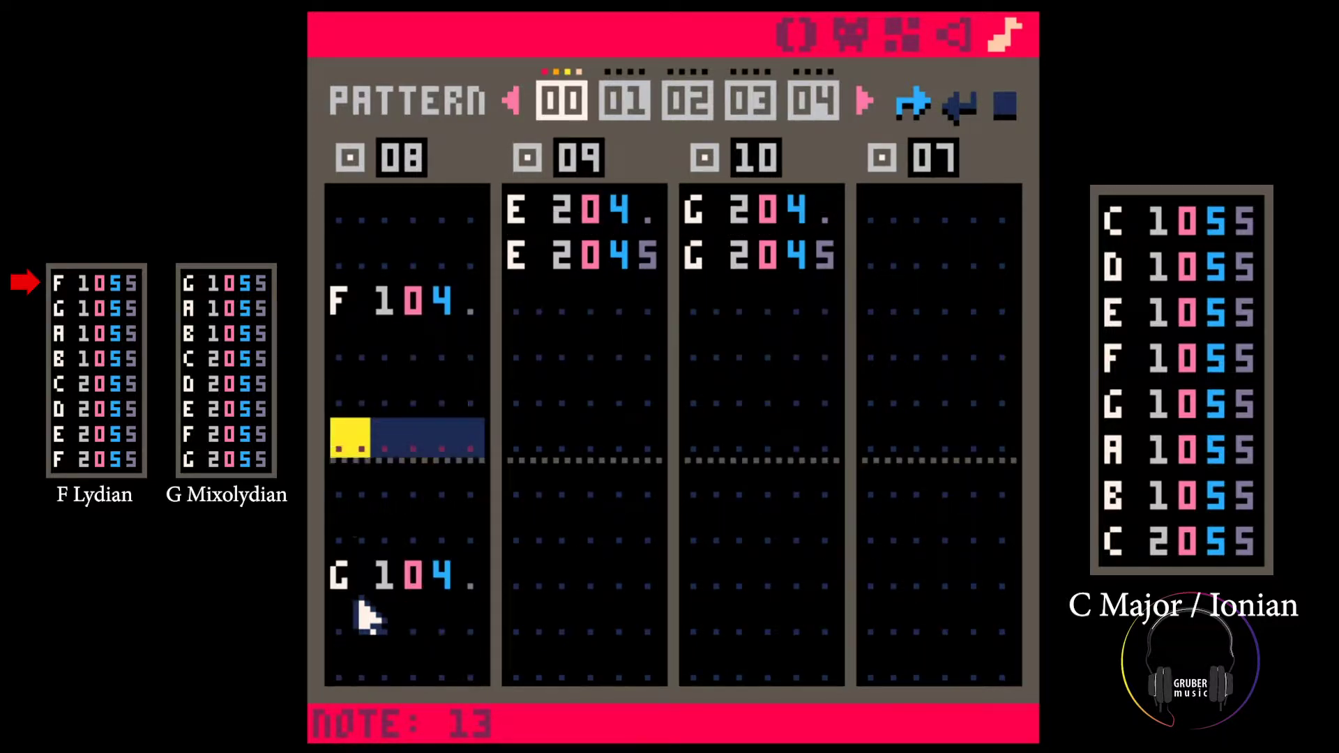
{"action": "scroll", "coordinate": [366, 617], "scroll_direction": "down", "scroll_amount": 1}
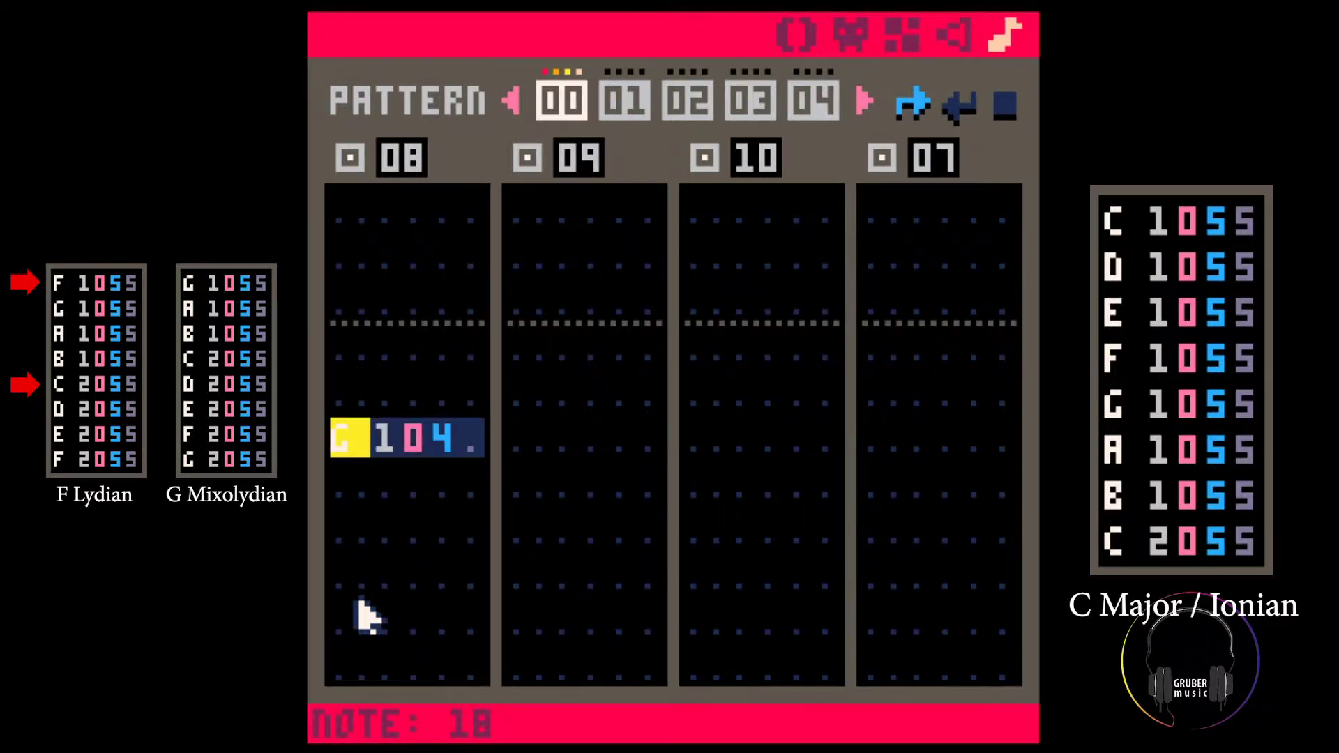
{"action": "scroll", "coordinate": [366, 617], "scroll_direction": "down", "scroll_amount": 1}
Transpose all the bass notes in SFX 08 down by 12 semitones and play the pattern
{"action": "key", "text": "Home"}
{"action": "key", "text": "shift+End"}
{"action": "key", "text": "shift+Right"}
{"action": "key", "text": "shift+Right"}
{"action": "key", "text": "shift+Right"}
{"action": "key", "text": "shift+Right"}
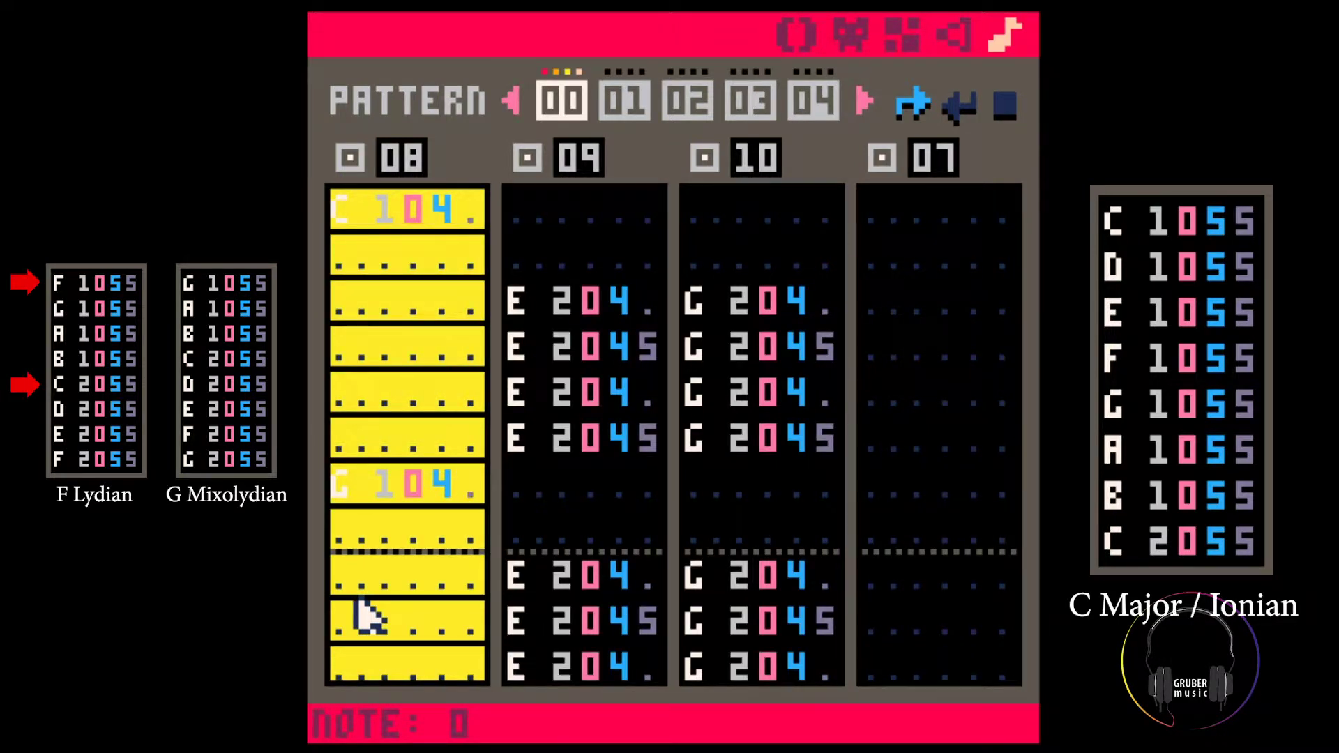
{"action": "key", "text": "ctrl+Page_Down"}
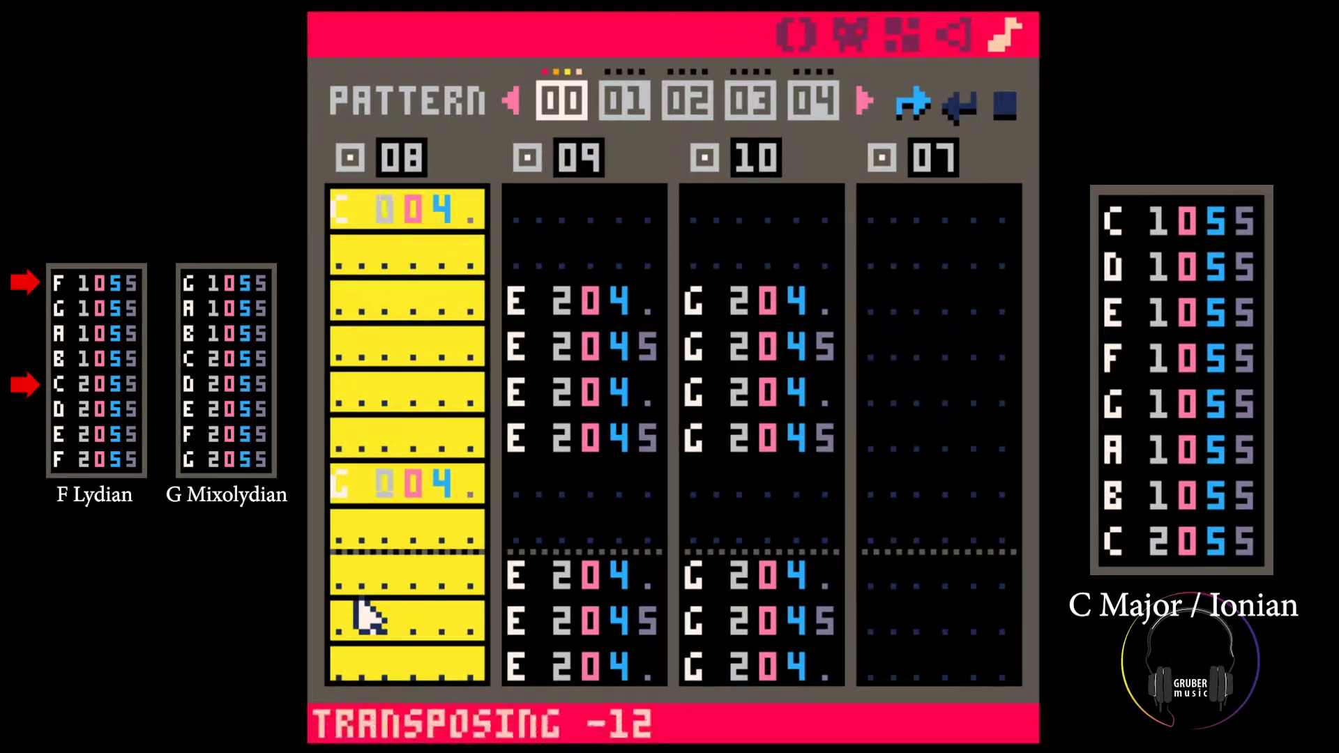
{"action": "key", "text": "space"}
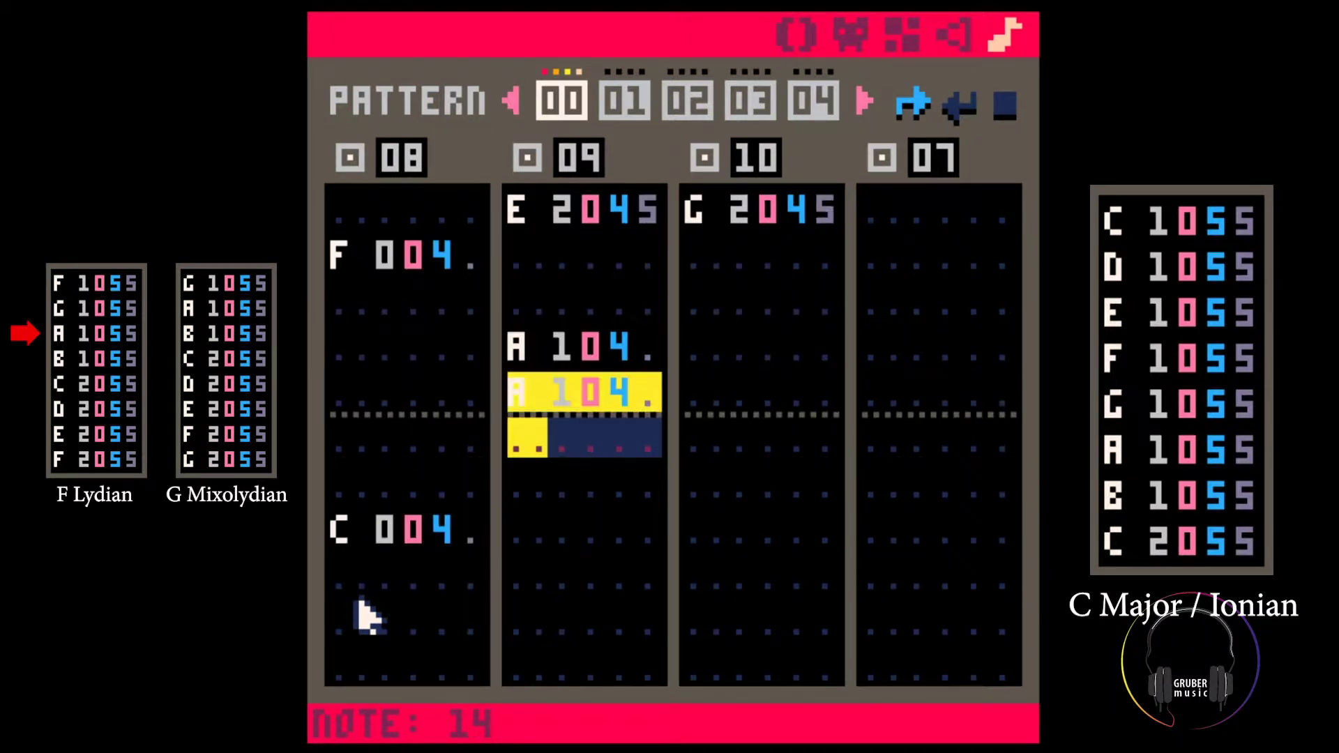
Enter four A notes in octave 1 from row 14 of SFX 09 and four C notes in octave 2 beside them in SFX 10
{"action": "scroll", "coordinate": [367, 617], "scroll_direction": "up", "scroll_amount": 1}
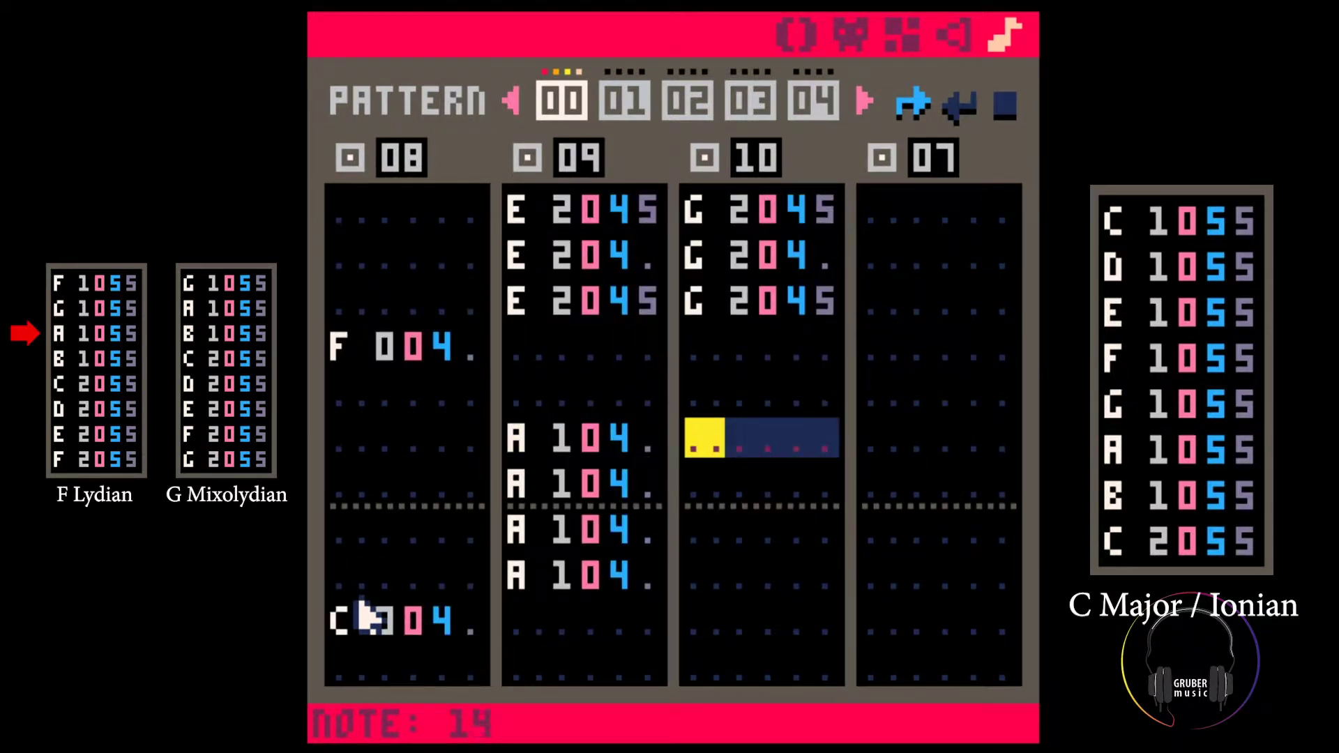
{"action": "scroll", "coordinate": [367, 617], "scroll_direction": "down", "scroll_amount": 3}
{"action": "key", "text": "Left"}
{"action": "scroll", "coordinate": [367, 617], "scroll_direction": "up", "scroll_amount": 5}
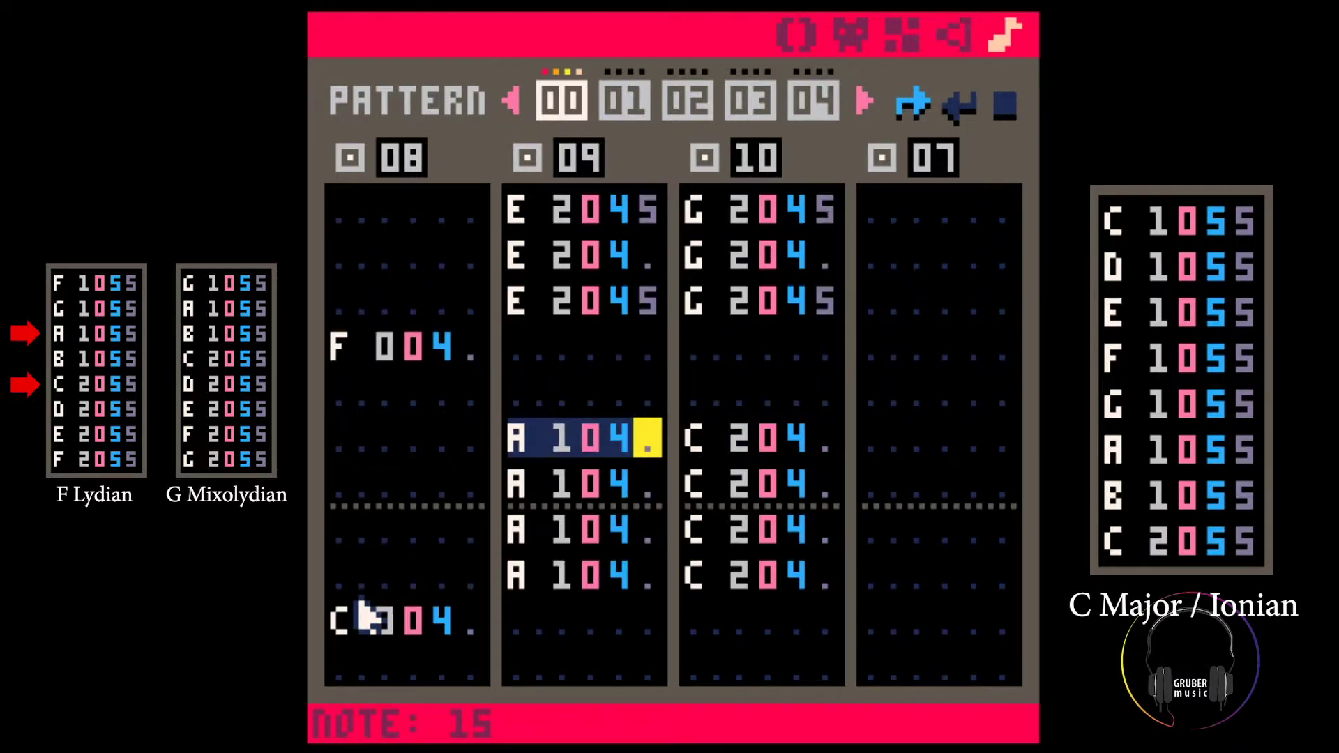
Copy the alternating effect values of the second group of E notes in SFX 09 onto the four A notes starting at row 14
{"action": "key", "text": "shift+Up"}
{"action": "key", "text": "shift+Up"}
{"action": "key", "text": "shift+Up"}
{"action": "key", "text": "ctrl+c"}
{"action": "scroll", "coordinate": [367, 616], "scroll_direction": "down", "scroll_amount": 6}
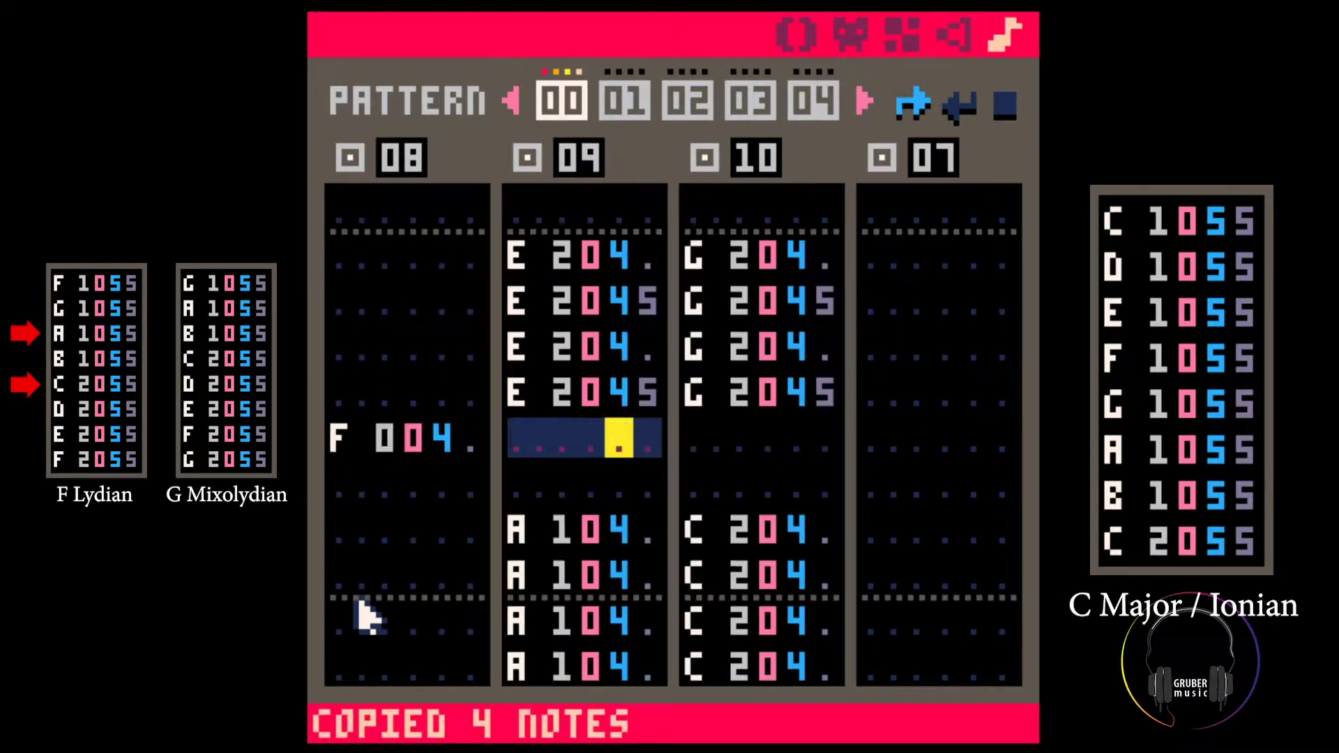
{"action": "key", "text": "ctrl+v"}
Paste the copied effect values onto the four C notes starting at row 14 in SFX 10, and play the pattern briefly
{"action": "key", "text": "Right"}
{"action": "key", "text": "Right"}
{"action": "key", "text": "Right"}
{"action": "key", "text": "Right"}
{"action": "key", "text": "Right"}
{"action": "key", "text": "ctrl+v"}
{"action": "key", "text": "space"}
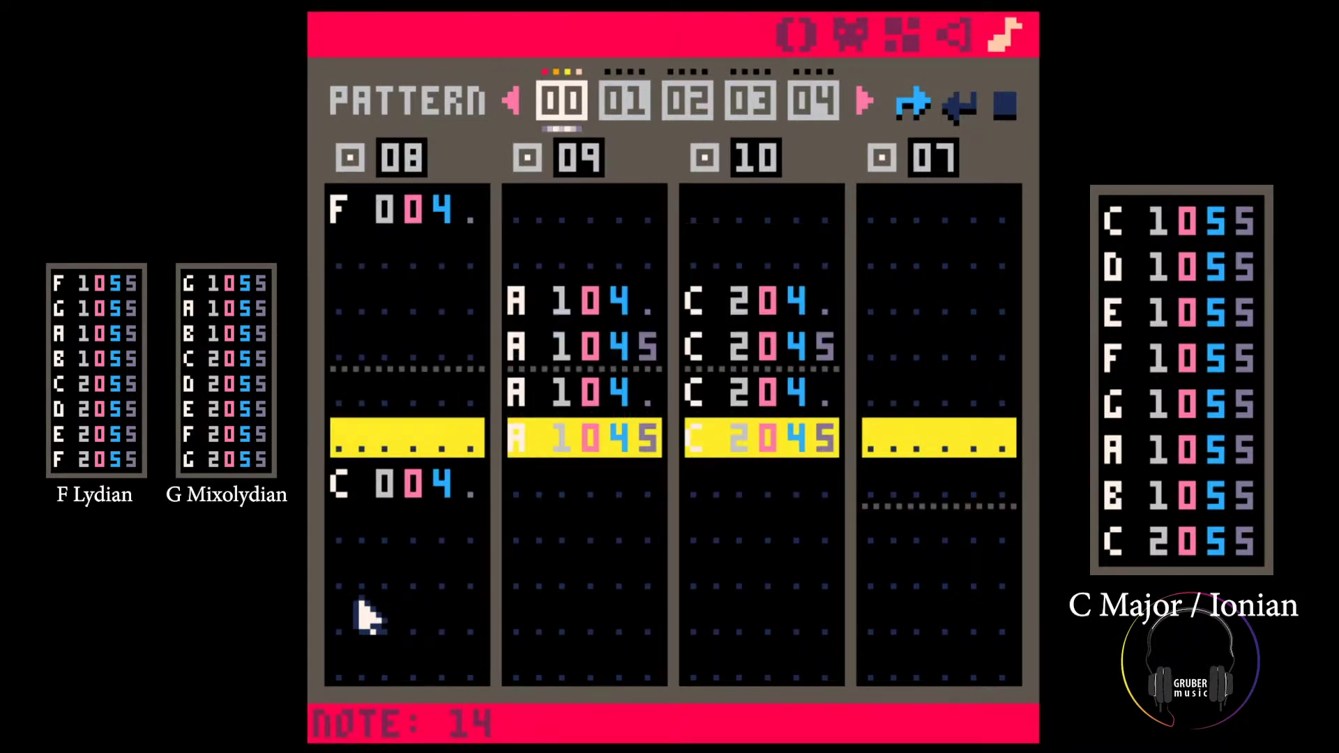
{"action": "key", "text": "space"}
Set the octave of the four A notes in SFX 09 to 2 and play the pattern briefly
{"action": "scroll", "coordinate": [368, 617], "scroll_direction": "down", "scroll_amount": 3}
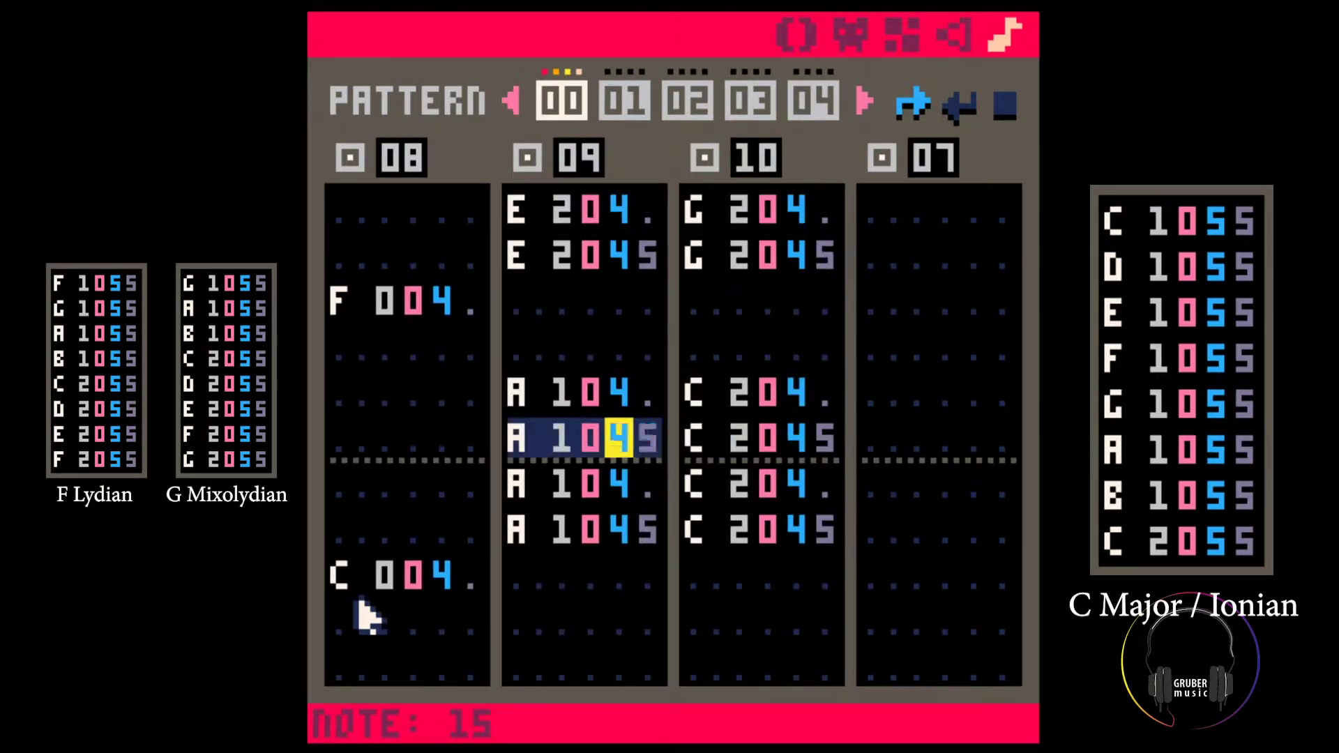
{"action": "key", "text": "Left"}
{"action": "key", "text": "Left"}
{"action": "key", "text": "Up"}
{"action": "type", "text": "2222"}
{"action": "key", "text": "Up"}
{"action": "key", "text": "Up"}
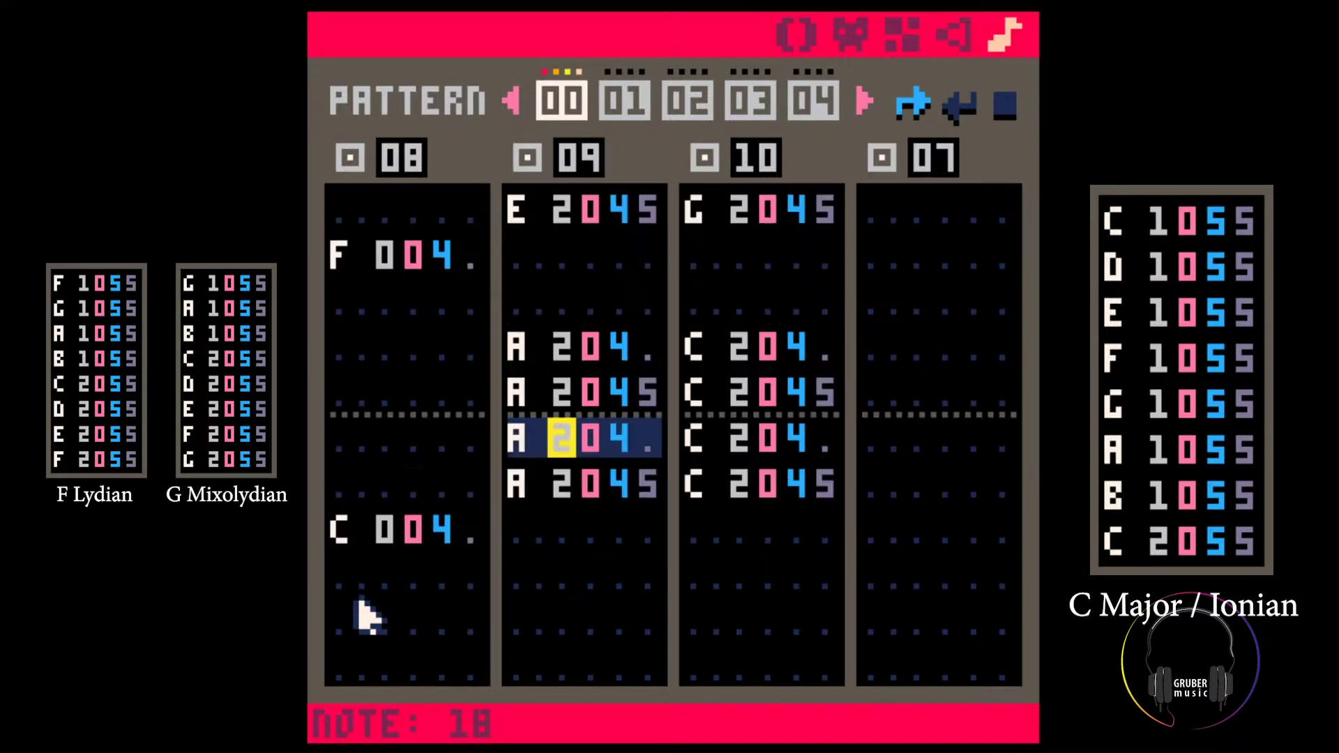
{"action": "key", "text": "space"}
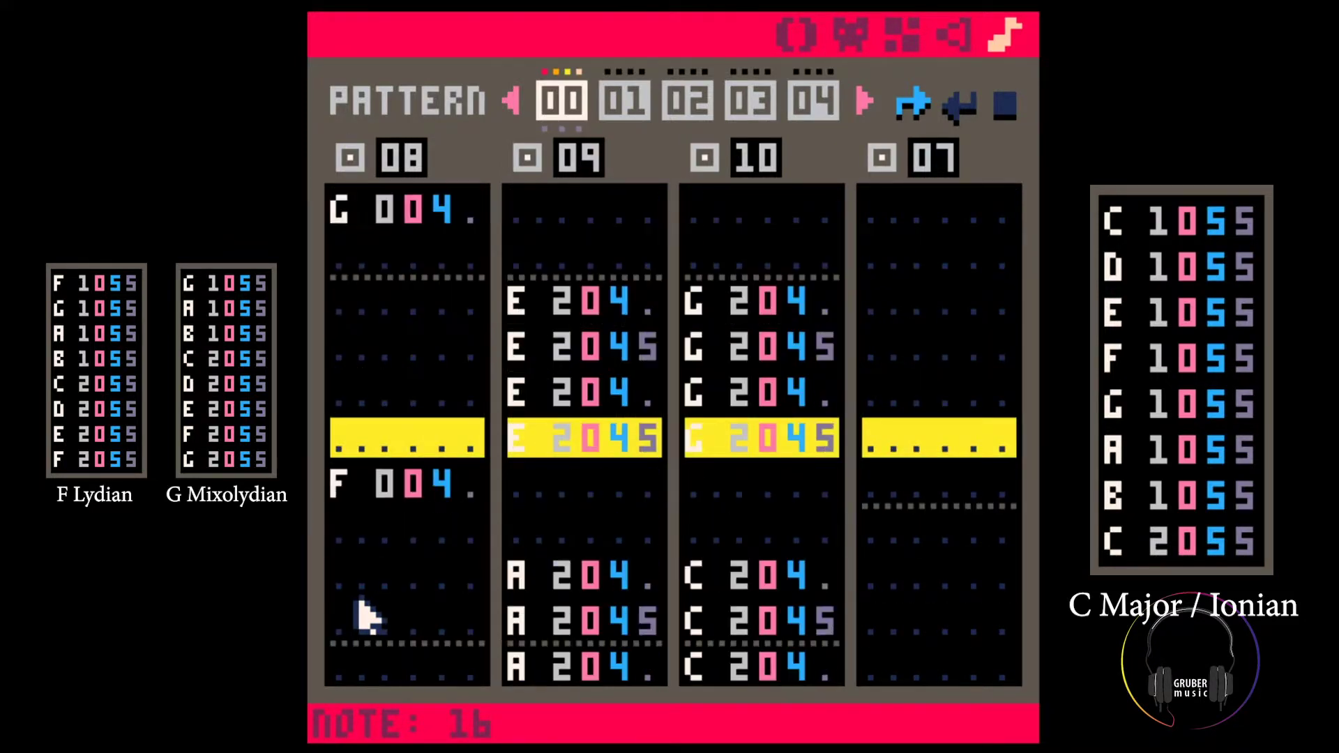
{"action": "key", "text": "space"}
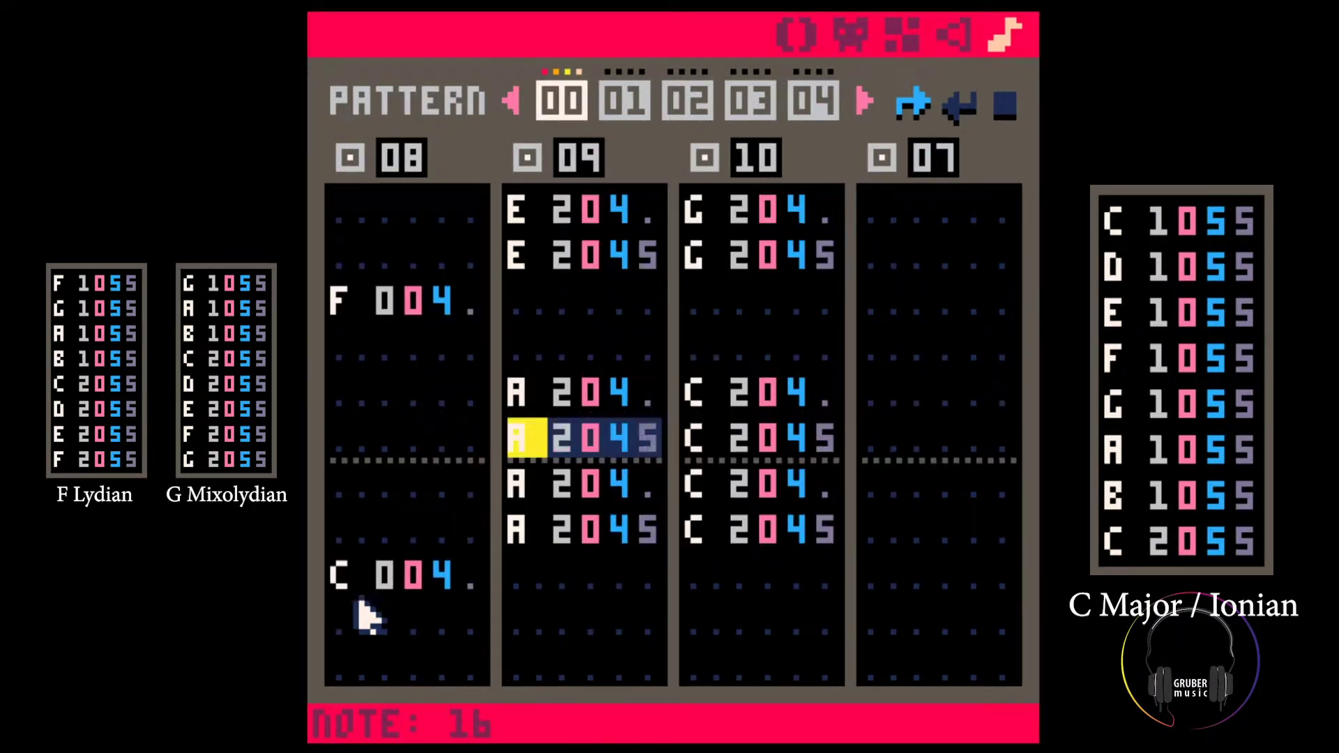
Copy the four A notes in SFX 09 and paste them starting at row 20
{"action": "key", "text": "Up"}
{"action": "key", "text": "shift+Down"}
{"action": "key", "text": "shift+Down"}
{"action": "key", "text": "shift+Down"}
{"action": "key", "text": "shift+Down"}
{"action": "key", "text": "ctrl+c"}
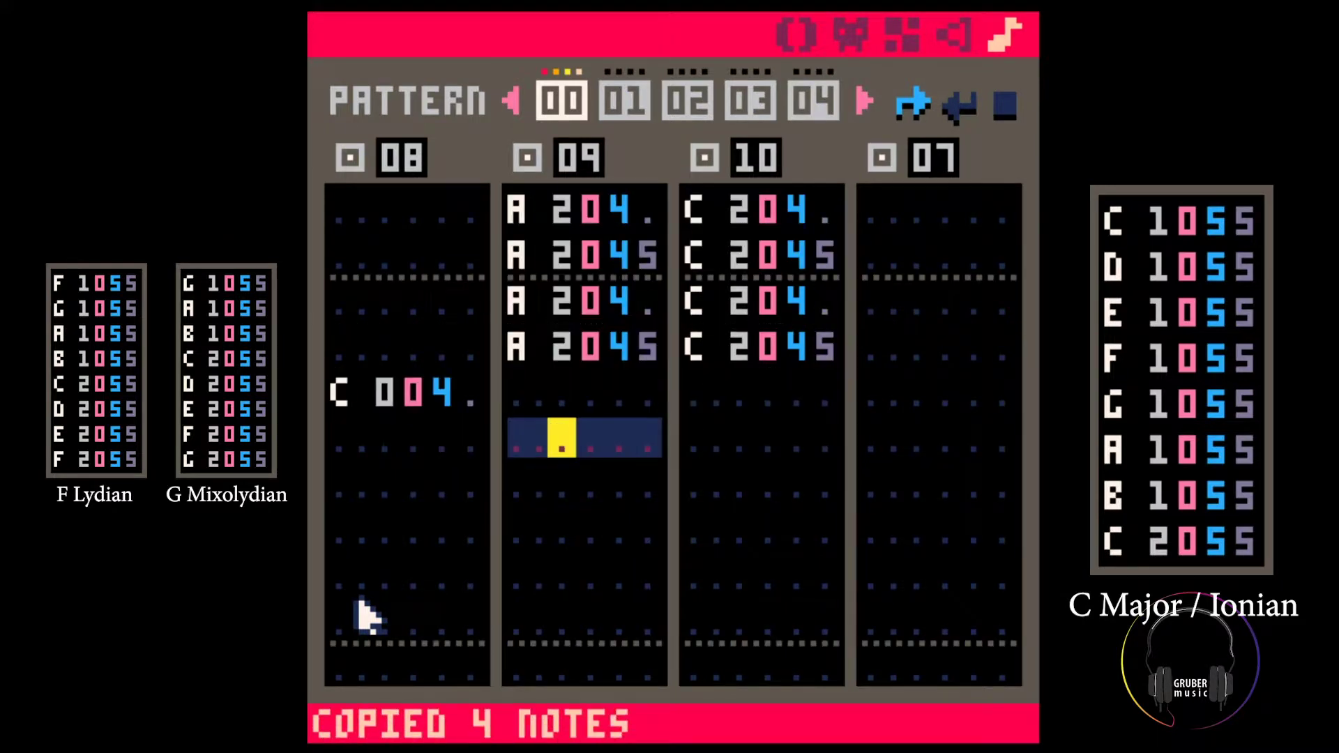
{"action": "key", "text": "Down"}
{"action": "key", "text": "ctrl+v"}
Copy the four C notes in SFX 10, paste them starting at row 20, and play the pattern
{"action": "key", "text": "Right"}
{"action": "key", "text": "Right"}
{"action": "key", "text": "Right"}
{"action": "key", "text": "Right"}
{"action": "key", "text": "Right"}
{"action": "key", "text": "Up"}
{"action": "key", "text": "Up"}
{"action": "key", "text": "Up"}
{"action": "key", "text": "shift+Up"}
{"action": "key", "text": "shift+Up"}
{"action": "key", "text": "shift+Up"}
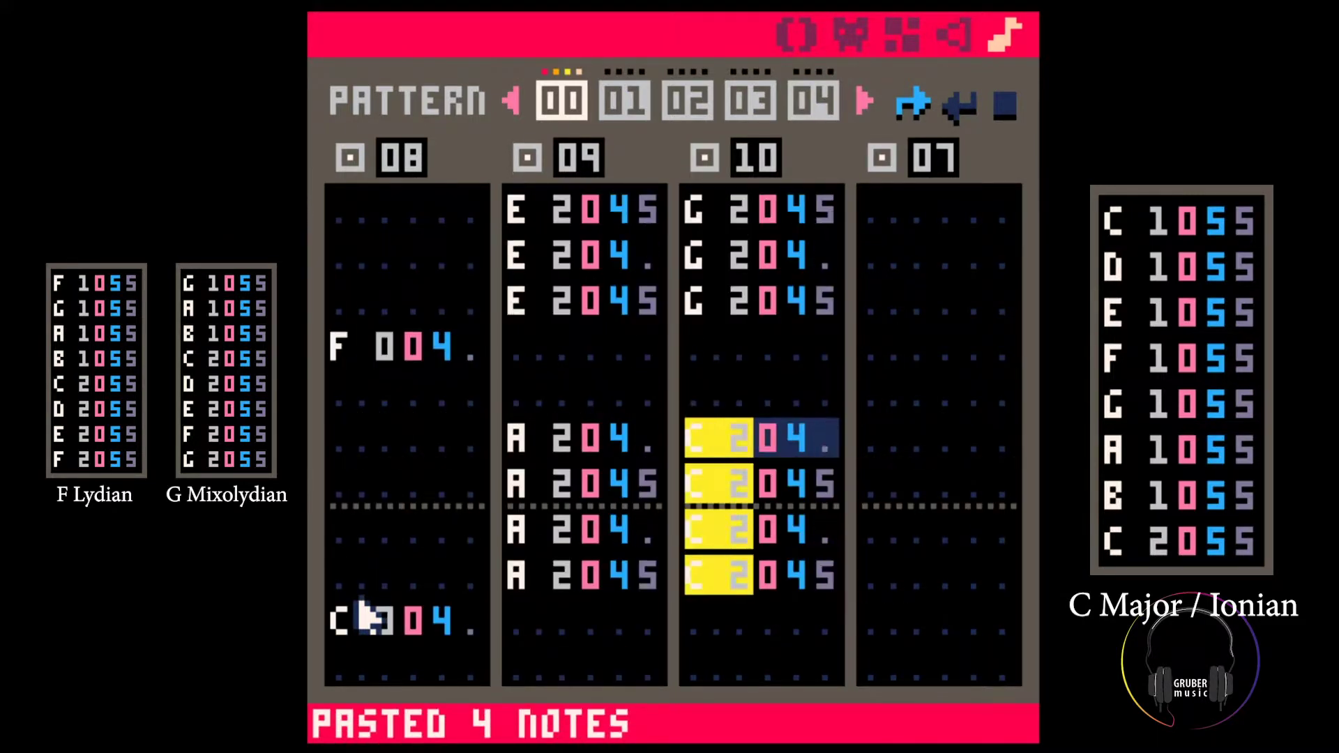
{"action": "key", "text": "shift+Right"}
{"action": "key", "text": "shift+Right"}
{"action": "key", "text": "shift+Right"}
{"action": "key", "text": "ctrl+c"}
{"action": "key", "text": "Down"}
{"action": "key", "text": "Down"}
{"action": "key", "text": "Down"}
{"action": "key", "text": "Down"}
{"action": "key", "text": "Left"}
{"action": "key", "text": "Down"}
{"action": "key", "text": "Down"}
{"action": "key", "text": "Left"}
{"action": "key", "text": "Left"}
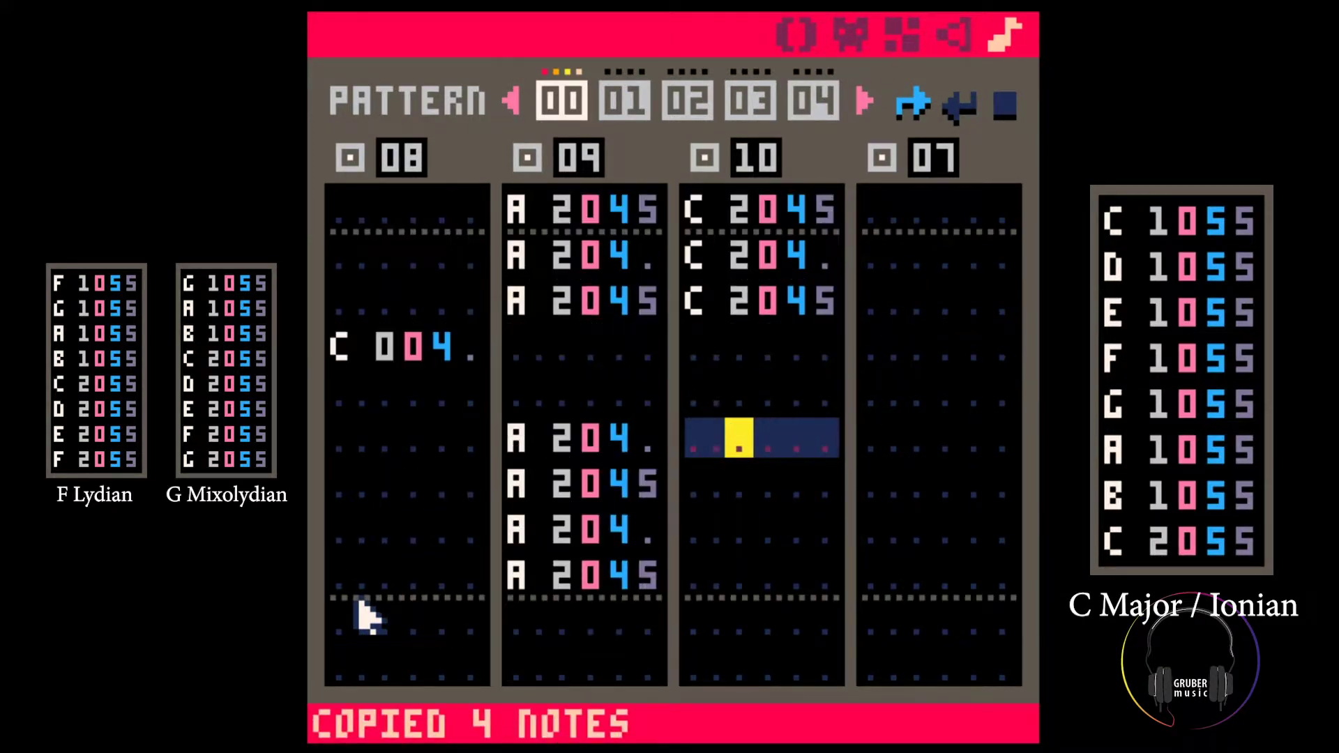
{"action": "key", "text": "ctrl+v"}
{"action": "key", "text": "space"}
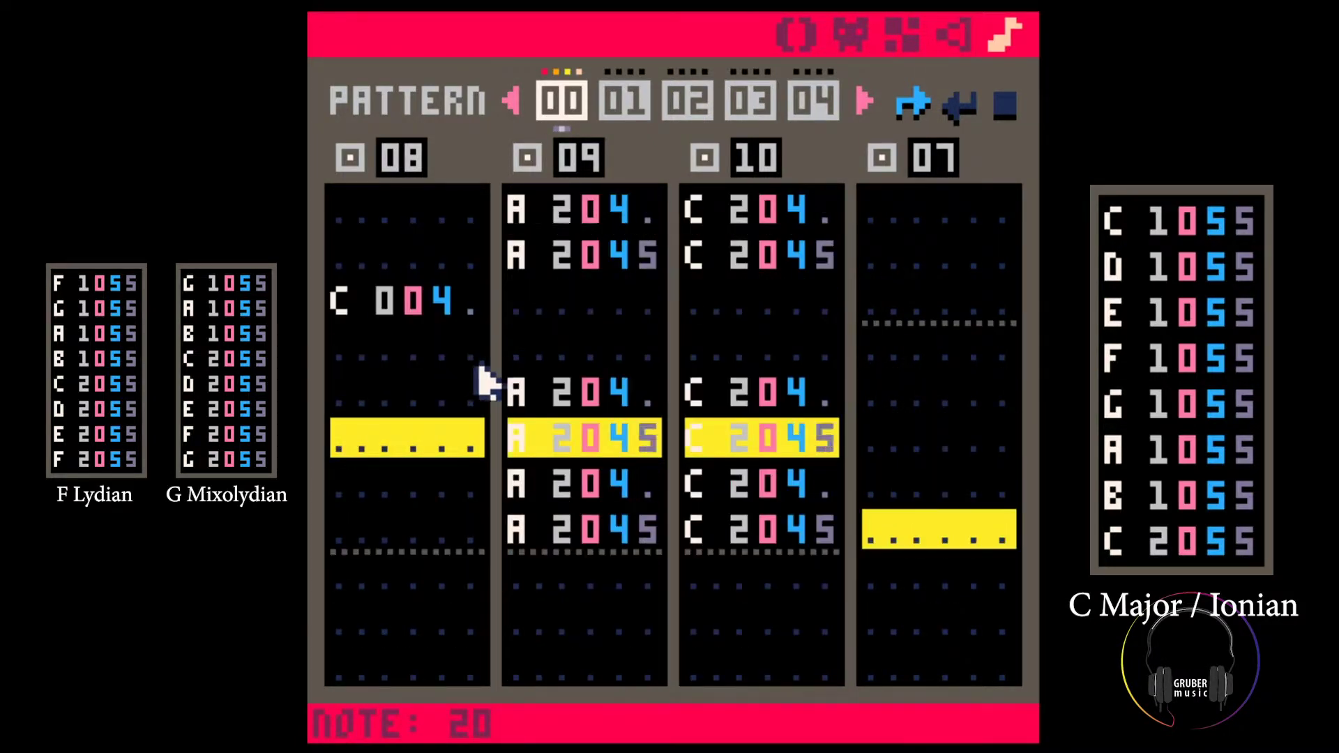
{"action": "key", "text": "space"}
Copy the opening C bass note in SFX 08 and paste it into row 1
{"action": "left_click", "coordinate": [405, 343]}
{"action": "scroll", "coordinate": [404, 335], "scroll_direction": "up", "scroll_amount": 5}
{"action": "left_click_drag", "start_coordinate": [347, 212], "coordinate": [485, 204]}
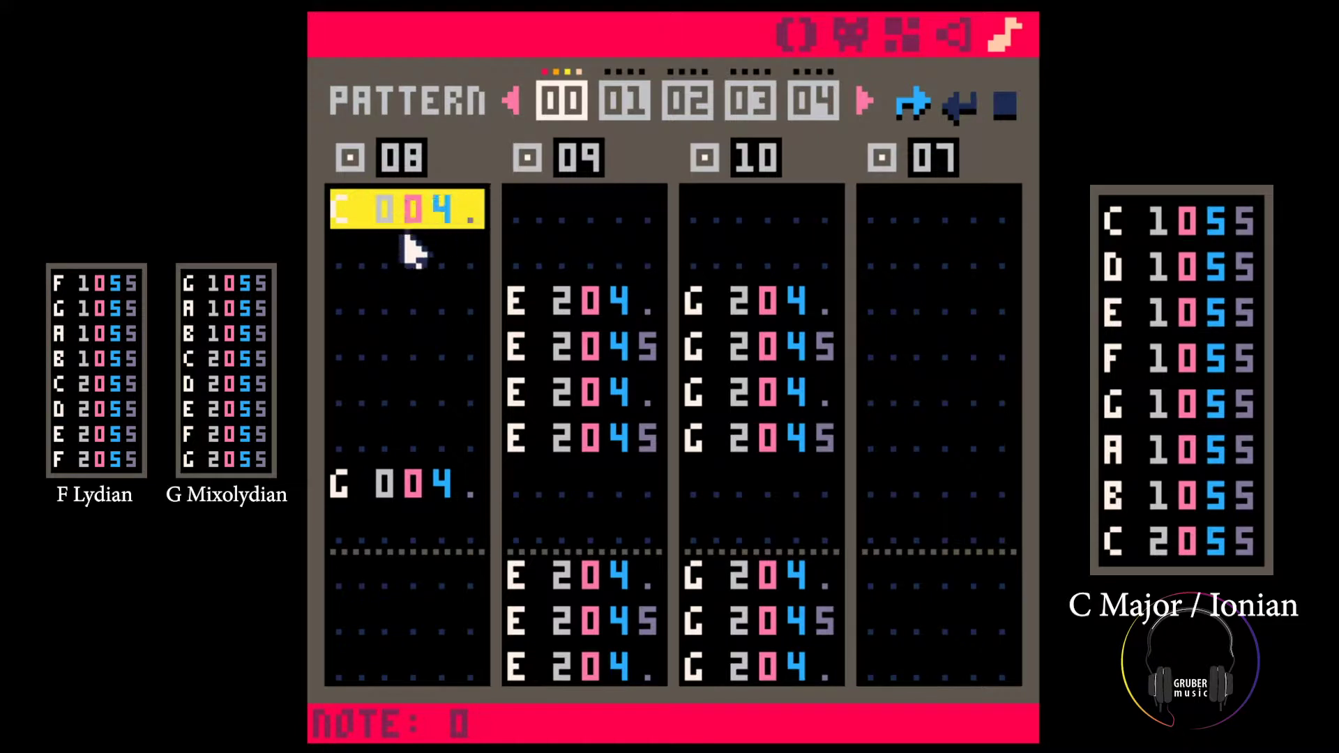
{"action": "key", "text": "ctrl+c"}
{"action": "left_click", "coordinate": [364, 257]}
{"action": "key", "text": "ctrl+v"}
Give the C note at row 1 of SFX 08 instrument 7, volume 2 and effect 5
{"action": "key", "text": "Right"}
{"action": "key", "text": "Right"}
{"action": "key", "text": "Right"}
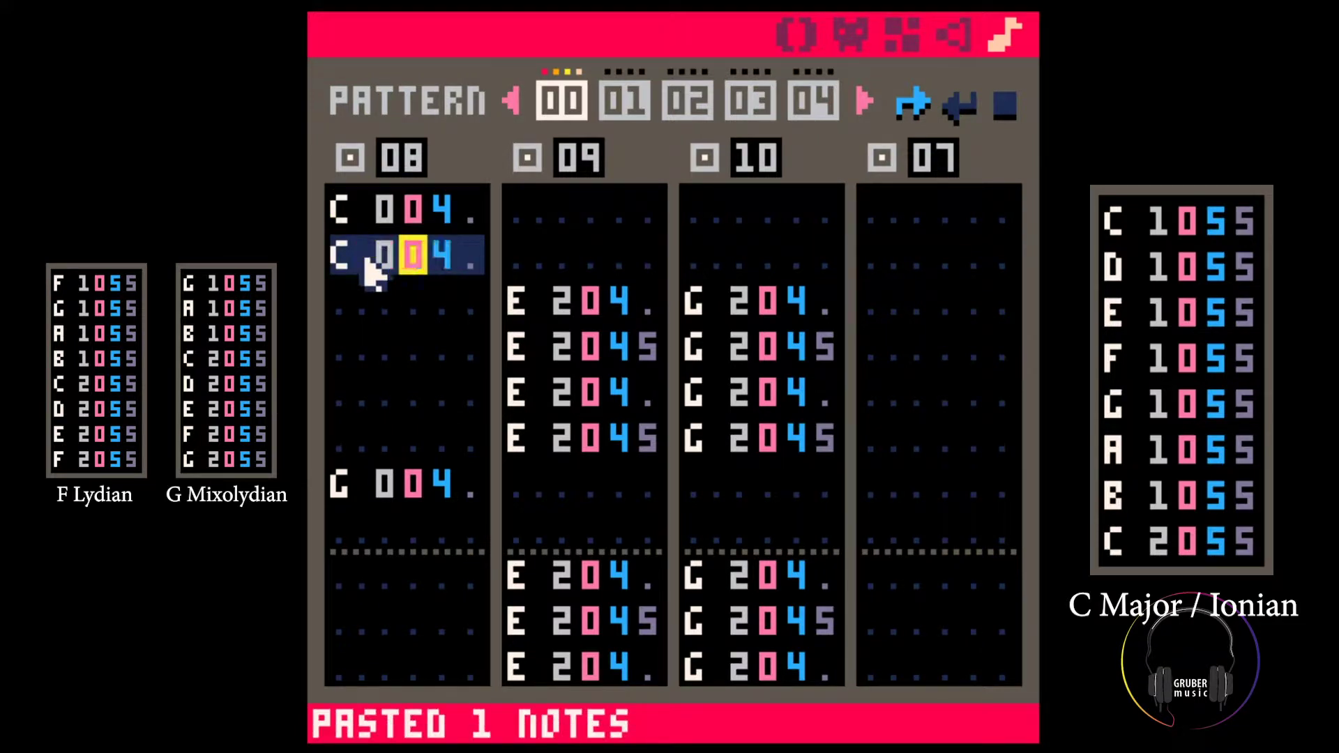
{"action": "type", "text": "25"}
{"action": "key", "text": "Up"}
{"action": "key", "text": "Up"}
{"action": "key", "text": "Left"}
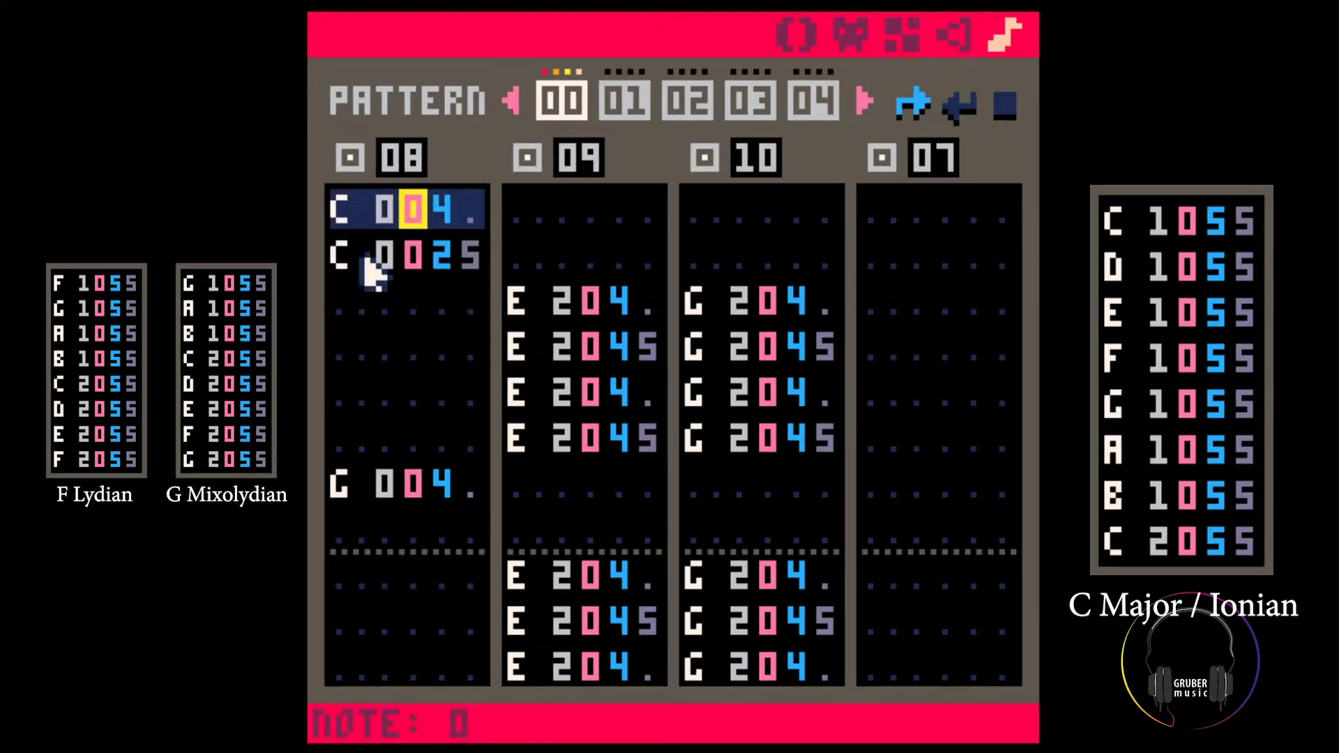
{"action": "key", "text": "Down"}
{"action": "type", "text": "7"}
{"action": "key", "text": "Up"}
{"action": "key", "text": "Up"}
{"action": "key", "text": "Right"}
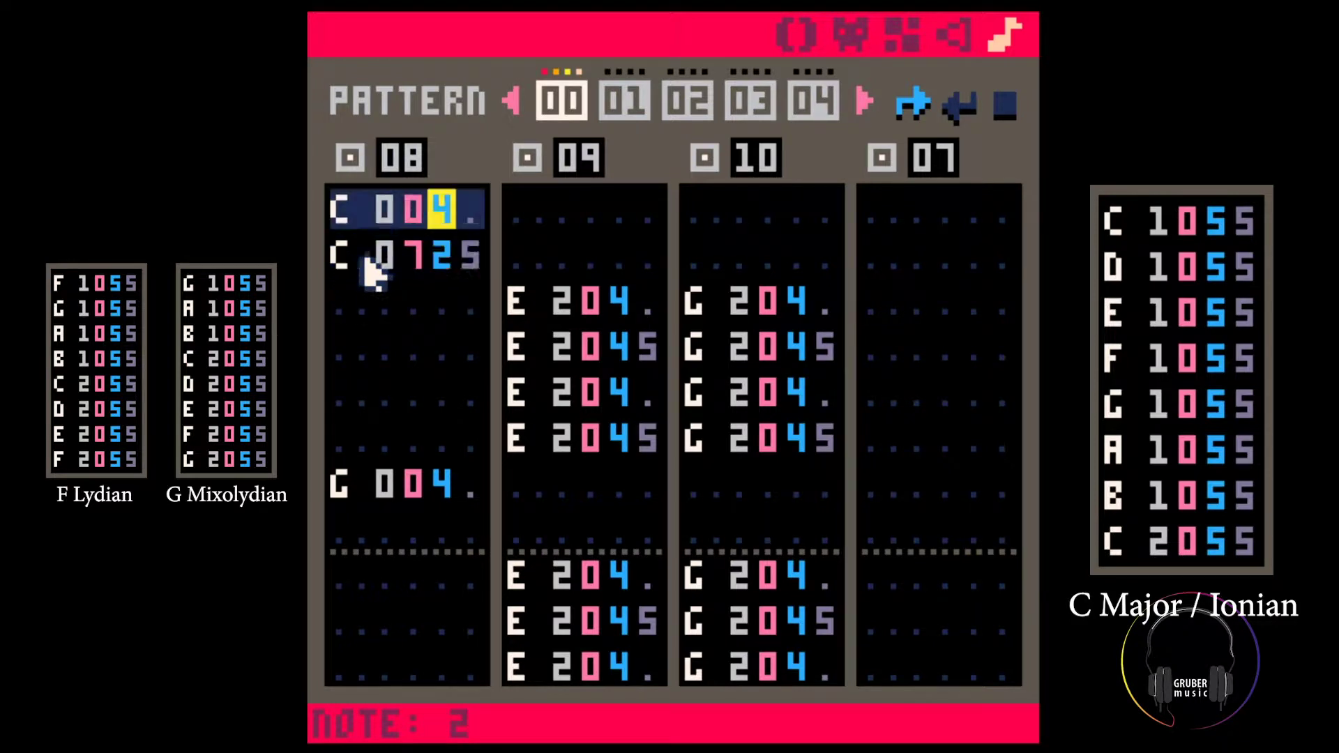
{"action": "key", "text": "Down"}
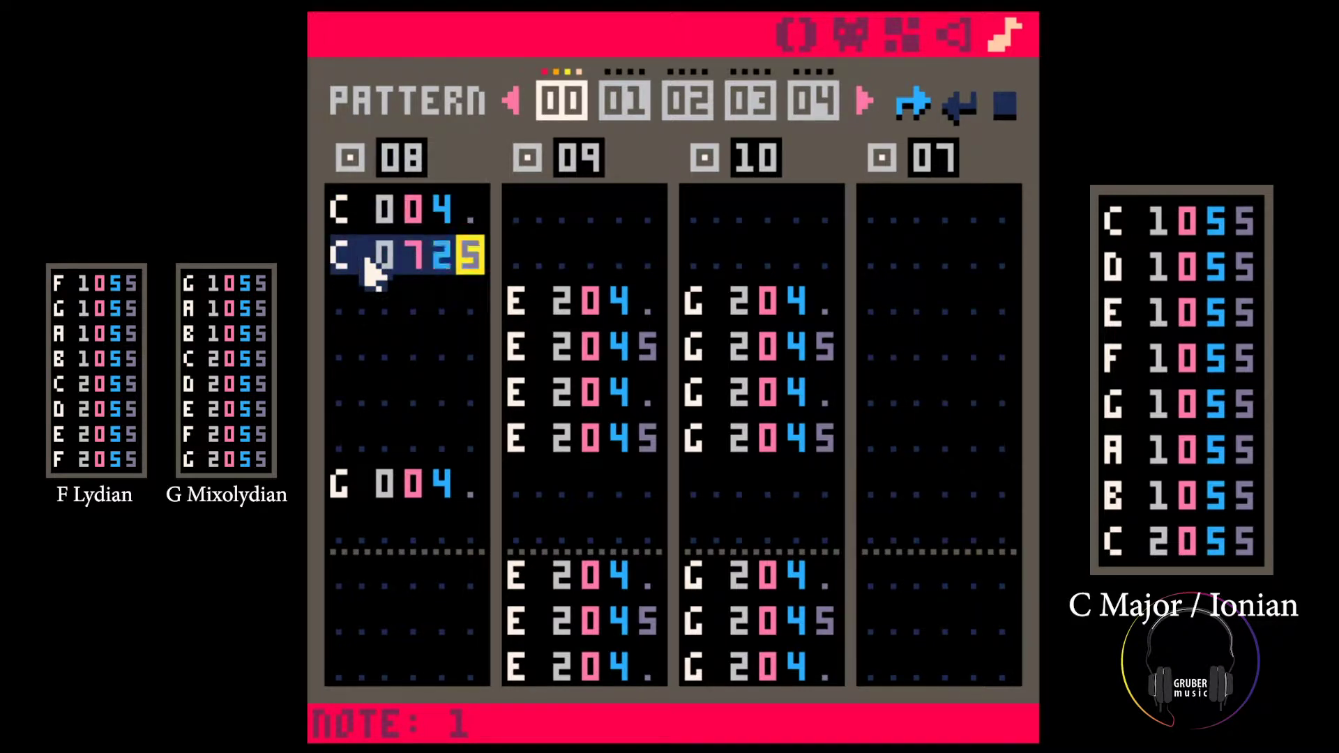
In SFX 08, give the C note at row 1 volume 3 with no effect and the C note at row 2 volume 1
{"action": "key", "text": "Left"}
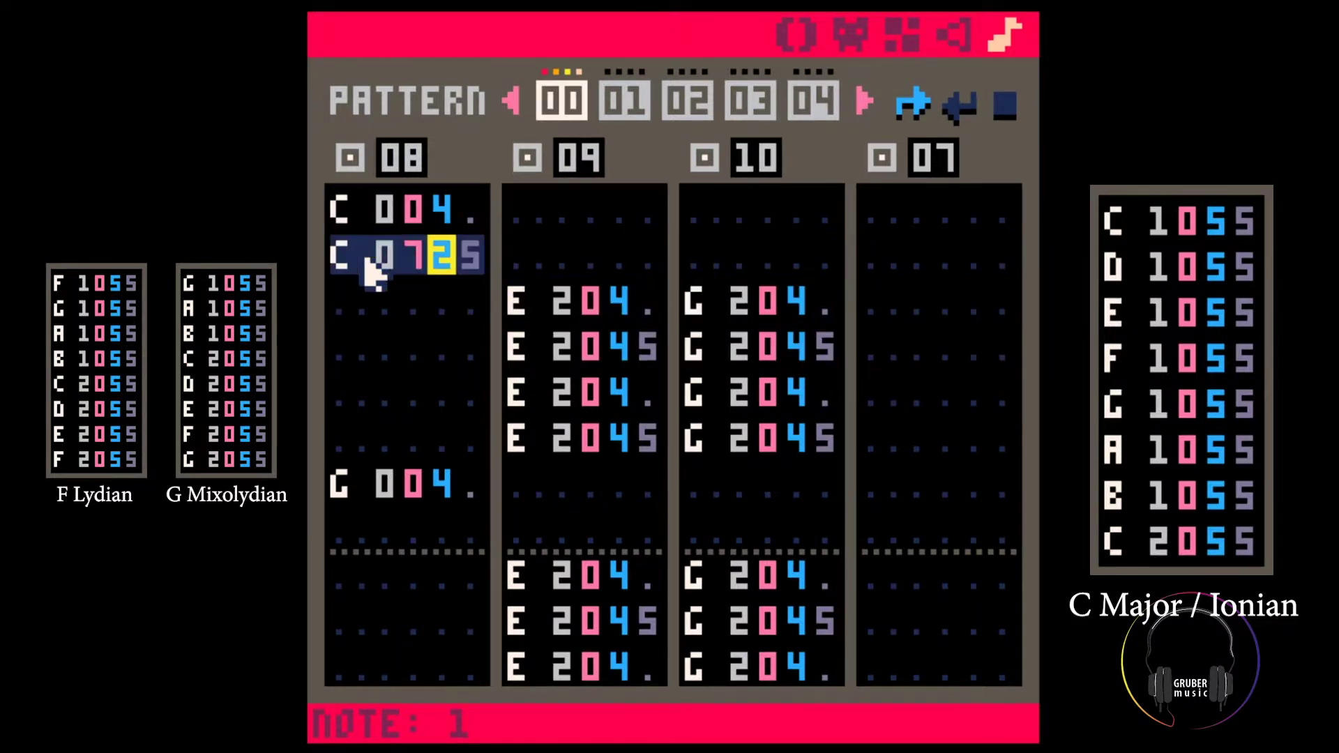
{"action": "type", "text": "3."}
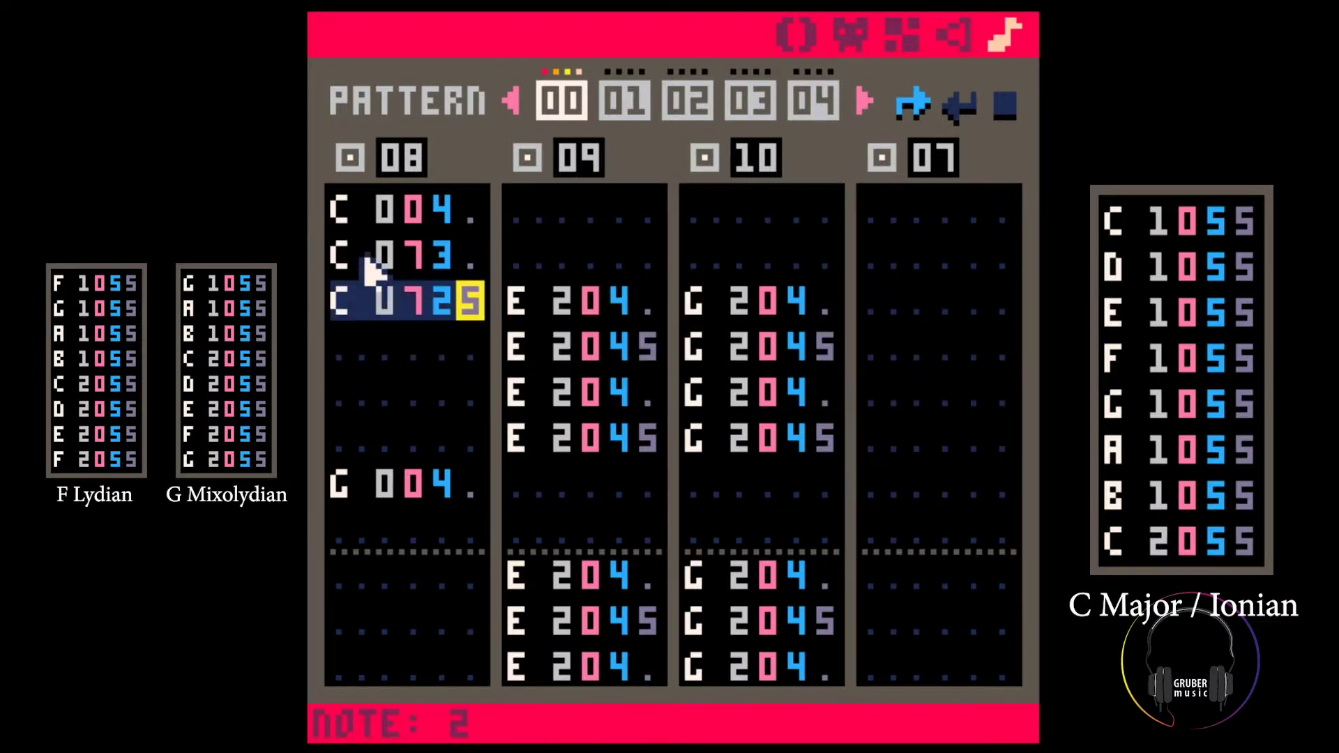
{"action": "key", "text": "Down"}
{"action": "key", "text": "Left"}
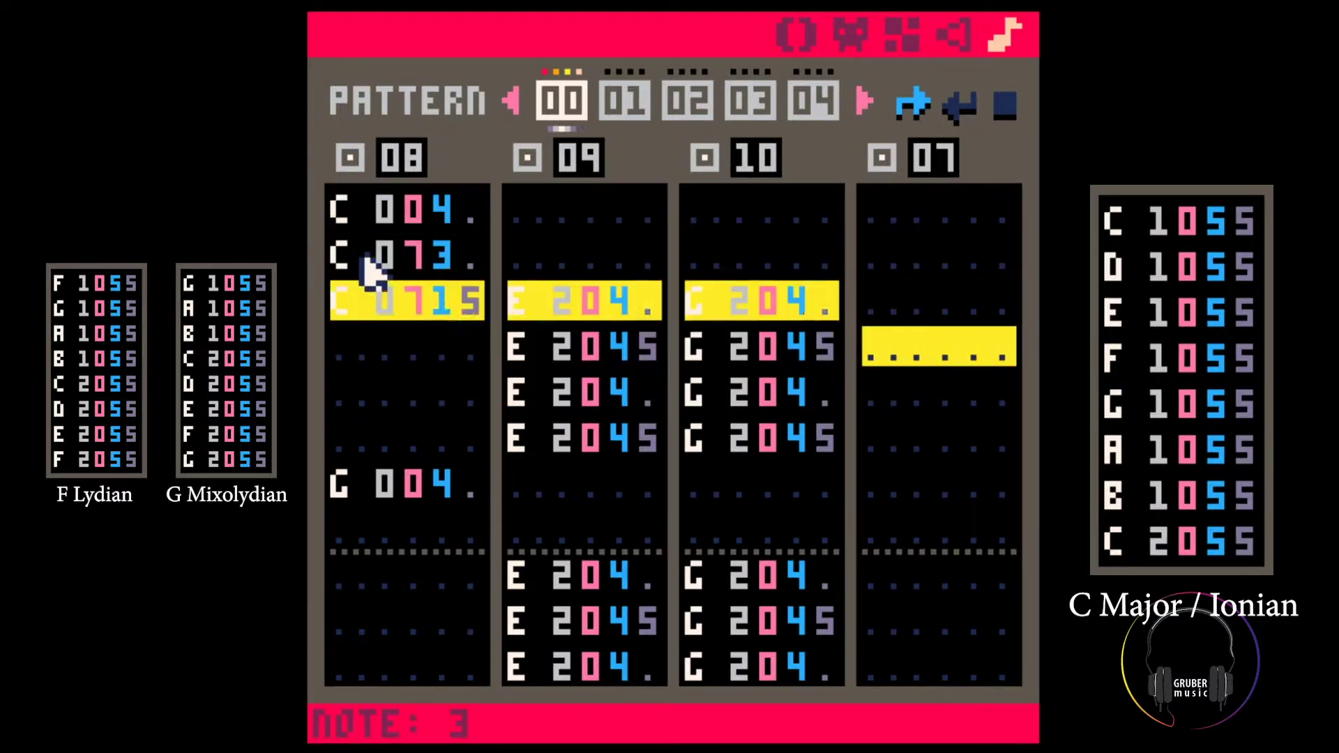
Add G notes in octave 0 at rows 7 and 8 of SFX 08
{"action": "key", "text": "Down"}
{"action": "key", "text": "Down"}
{"action": "key", "text": "Left"}
{"action": "key", "text": "Left"}
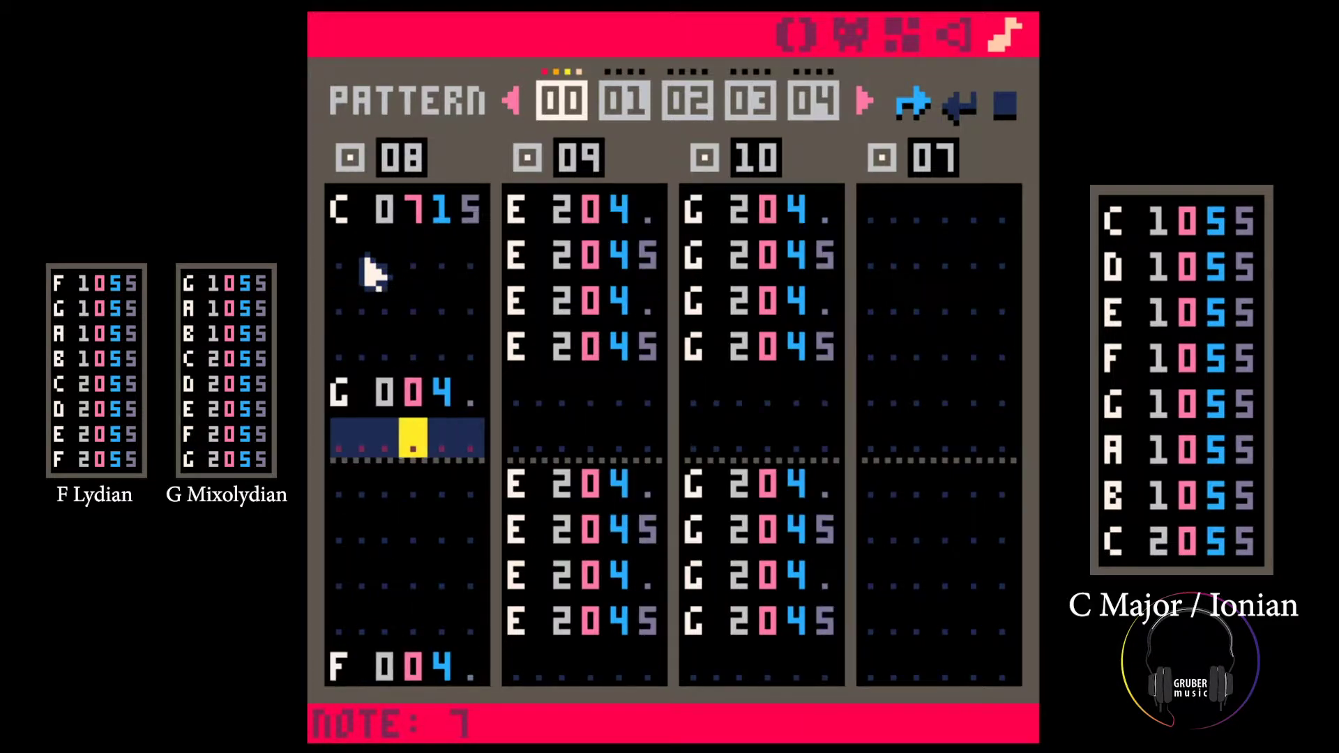
{"action": "key", "text": "b"}
{"action": "key", "text": "b"}
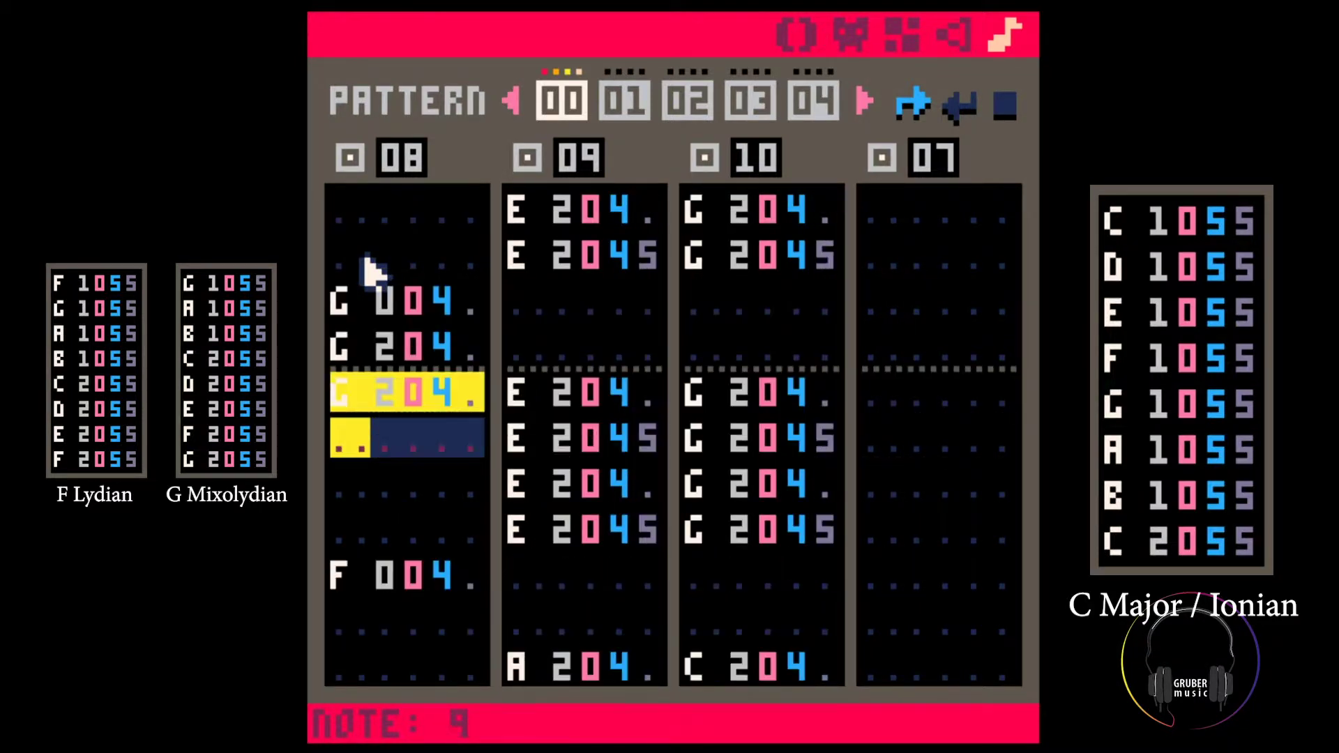
{"action": "key", "text": "Up"}
{"action": "key", "text": "Up"}
{"action": "key", "text": "Right"}
{"action": "key", "text": "0"}
{"action": "key", "text": "0"}
Copy the instrument, volume and effect values of the three opening C notes in SFX 08 and paste them onto the G notes from row 6
{"action": "key", "text": "Up"}
{"action": "key", "text": "Up"}
{"action": "key", "text": "Up"}
{"action": "key", "text": "Up"}
{"action": "key", "text": "Up"}
{"action": "key", "text": "Up"}
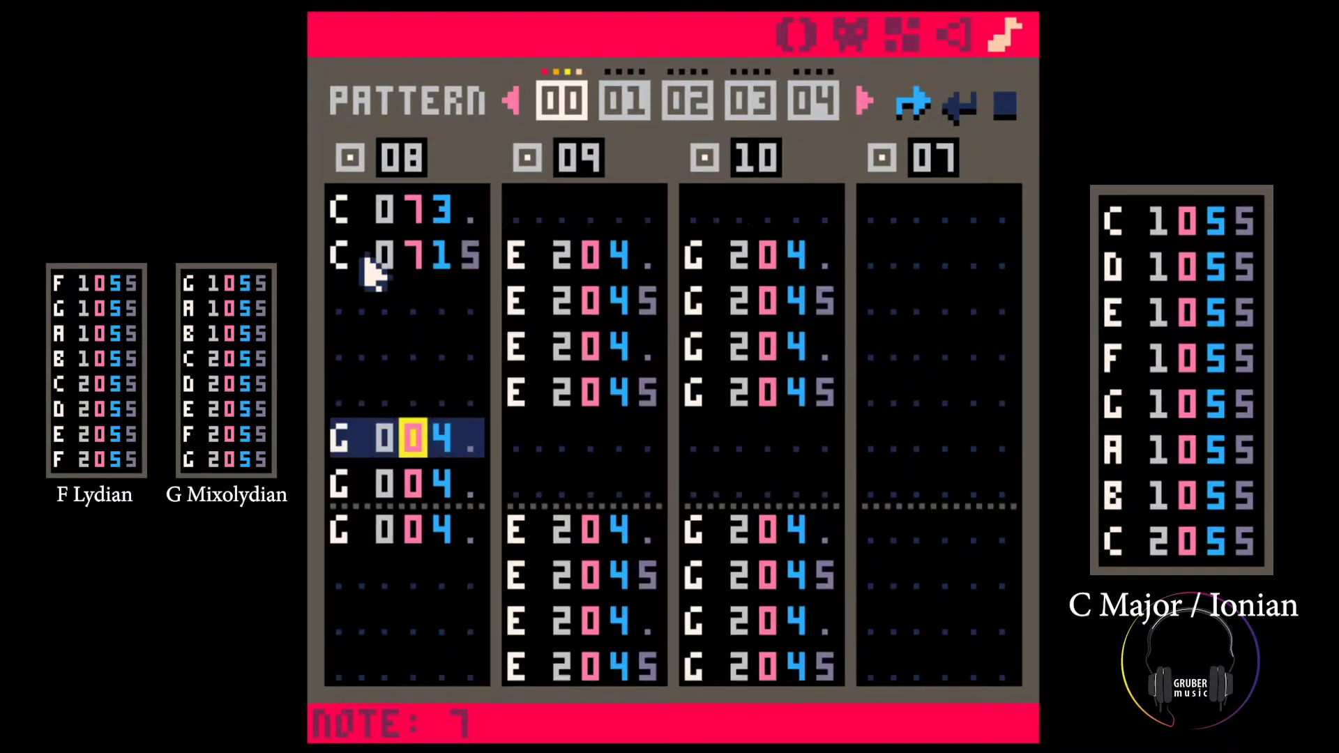
{"action": "key", "text": "Right"}
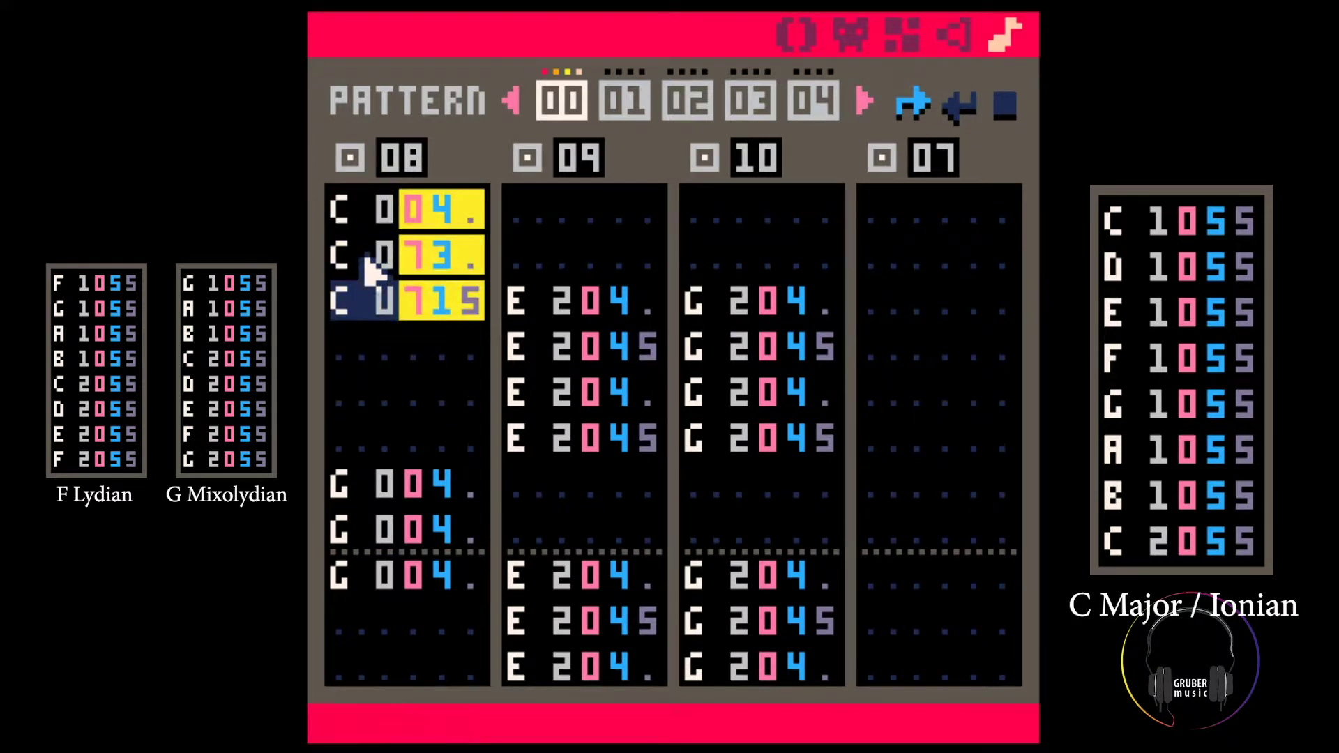
{"action": "key", "text": "ctrl+c"}
{"action": "key", "text": "Down"}
{"action": "key", "text": "Down"}
{"action": "key", "text": "Down"}
{"action": "key", "text": "Down"}
{"action": "key", "text": "Left"}
{"action": "key", "text": "Left"}
{"action": "key", "text": "ctrl+v"}
Paste the copied note settings at the F note on row 12 of SFX 08 and set rows 13 and 14 to F in octave 0
{"action": "key", "text": "Down"}
{"action": "key", "text": "Down"}
{"action": "key", "text": "Down"}
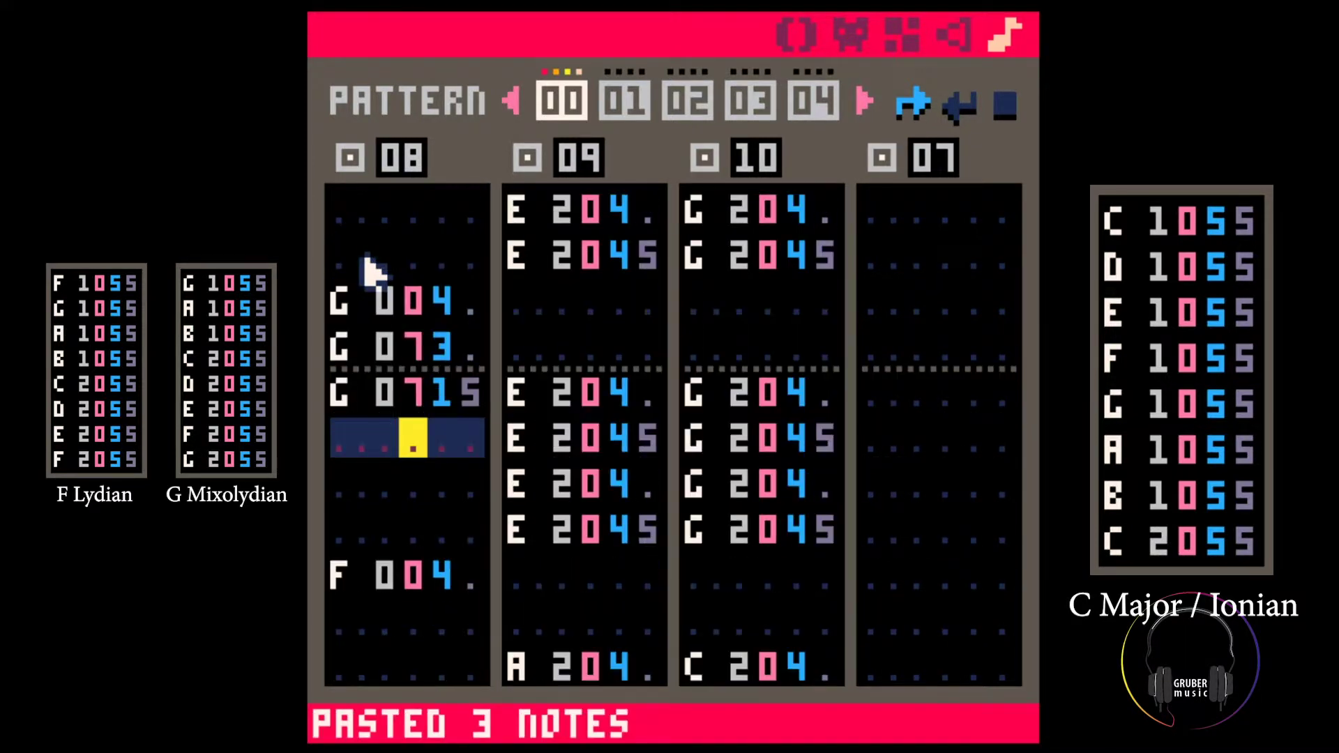
{"action": "key", "text": "Down"}
{"action": "key", "text": "Down"}
{"action": "key", "text": "Down"}
{"action": "key", "text": "ctrl+v"}
{"action": "key", "text": "Down"}
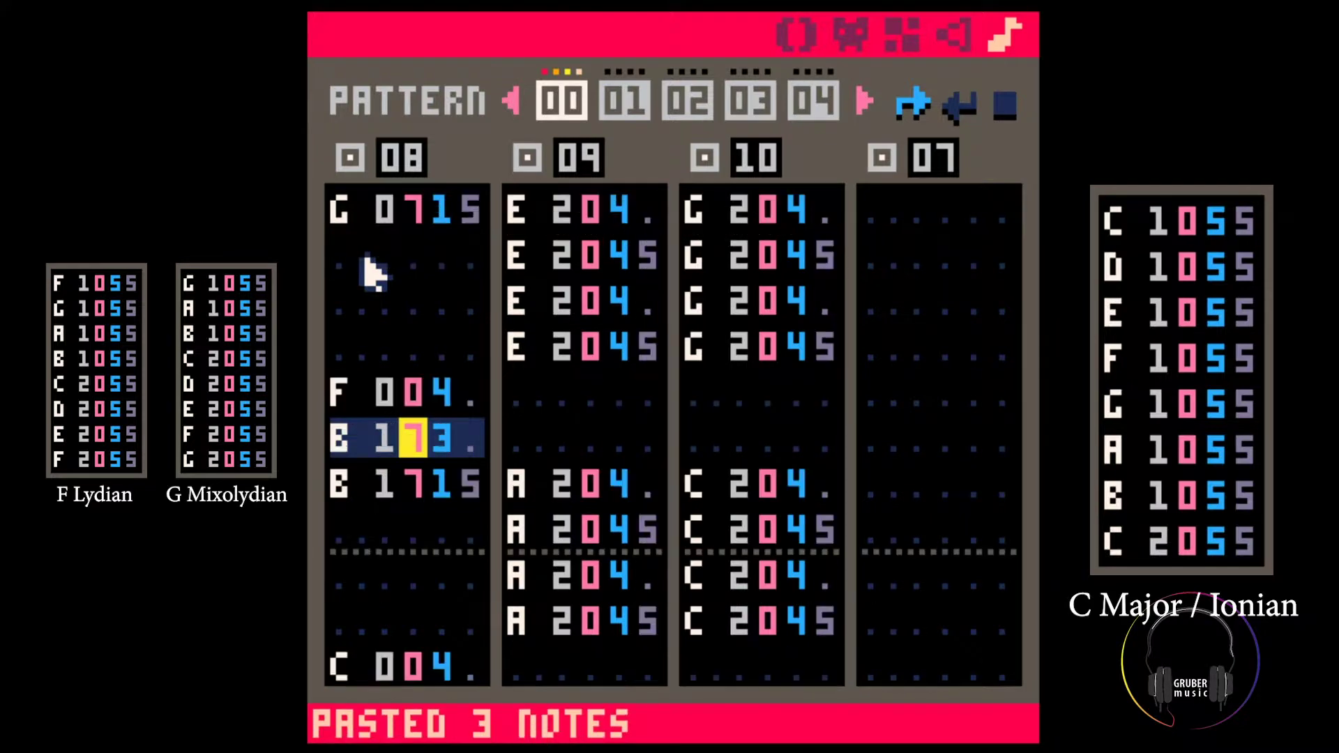
{"action": "key", "text": "v"}
{"action": "key", "text": "v"}
{"action": "key", "text": "Right"}
{"action": "key", "text": "Up"}
{"action": "key", "text": "Up"}
{"action": "key", "text": "0"}
{"action": "key", "text": "0"}
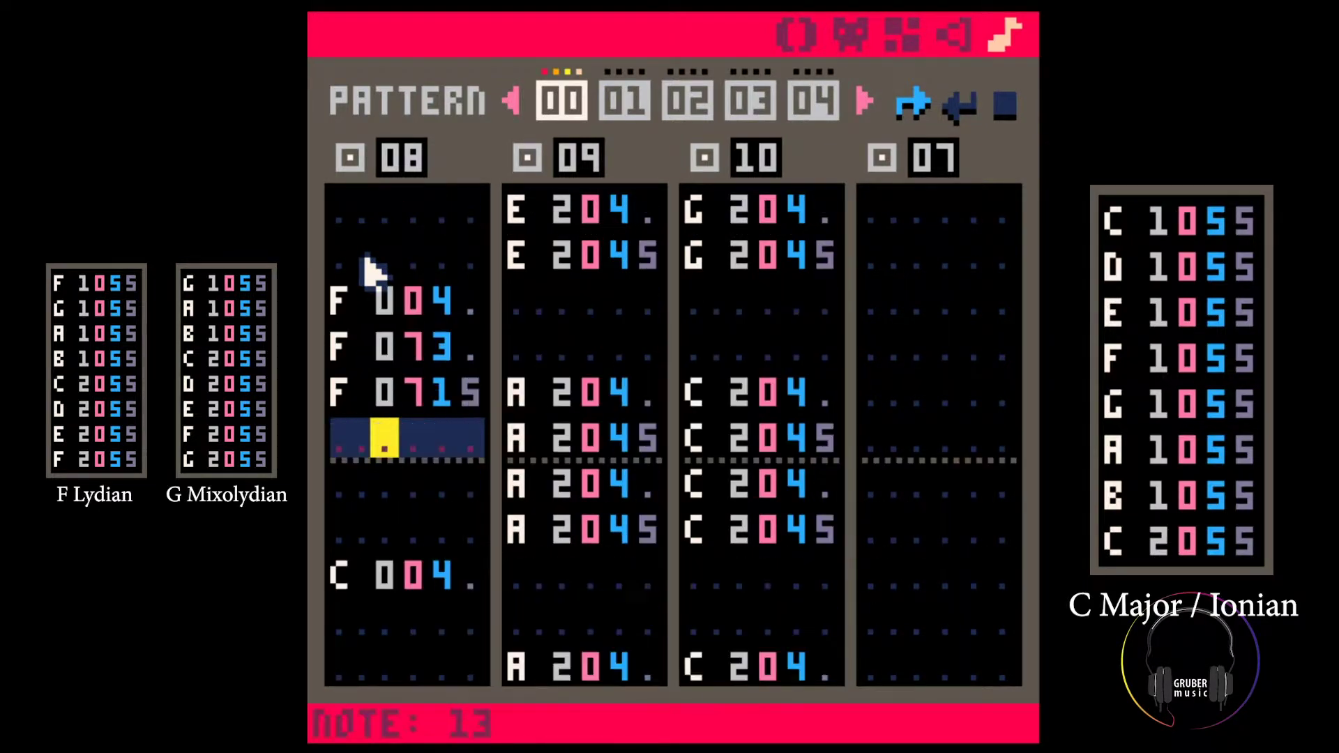
Add C notes in octave 0 at rows 19 and 20 of SFX 08
{"action": "key", "text": "Down"}
{"action": "key", "text": "Down"}
{"action": "key", "text": "Down"}
{"action": "key", "text": "Down"}
{"action": "key", "text": "Left"}
{"action": "key", "text": "z"}
{"action": "key", "text": "z"}
{"action": "key", "text": "Right"}
{"action": "key", "text": "Up"}
{"action": "key", "text": "Up"}
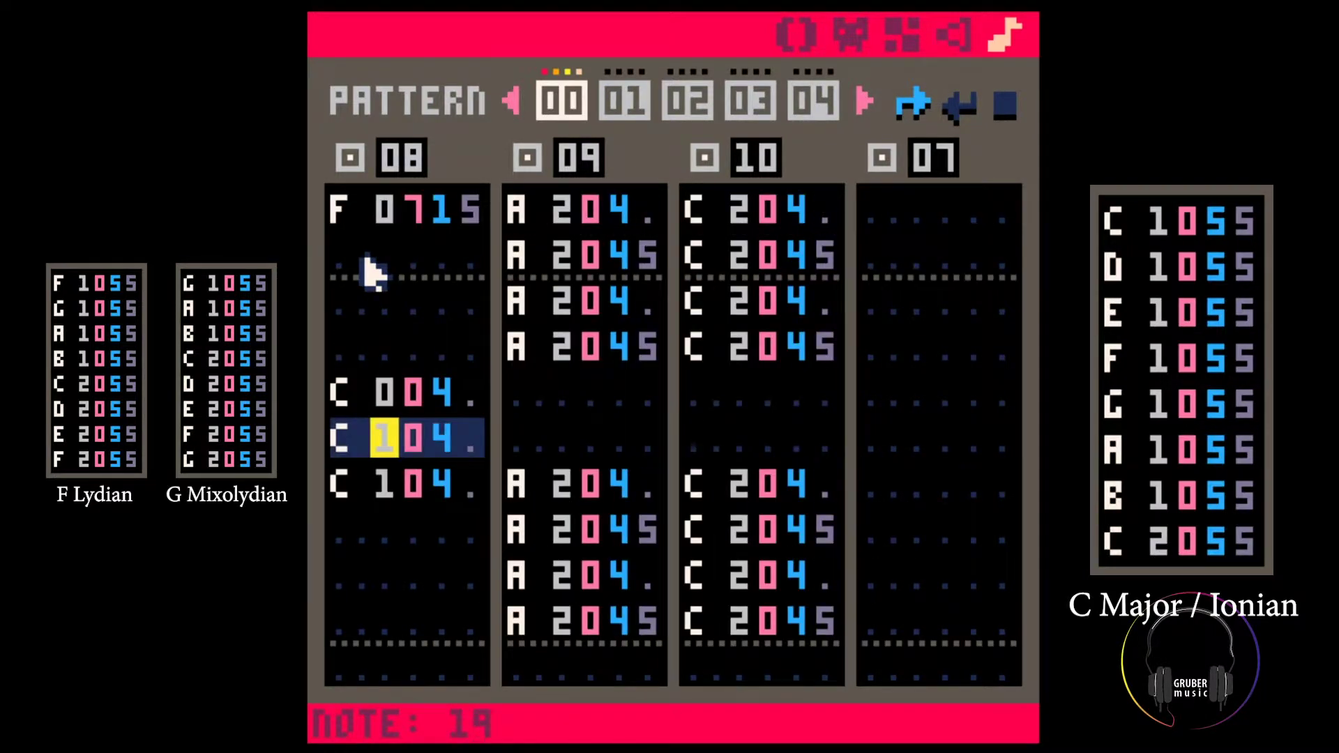
{"action": "key", "text": "0"}
{"action": "key", "text": "0"}
Paste the copied note settings onto the three C notes starting at row 18 of SFX 08, and play the pattern
{"action": "key", "text": "Up"}
{"action": "key", "text": "Up"}
{"action": "key", "text": "Up"}
{"action": "key", "text": "Right"}
{"action": "key", "text": "ctrl+v"}
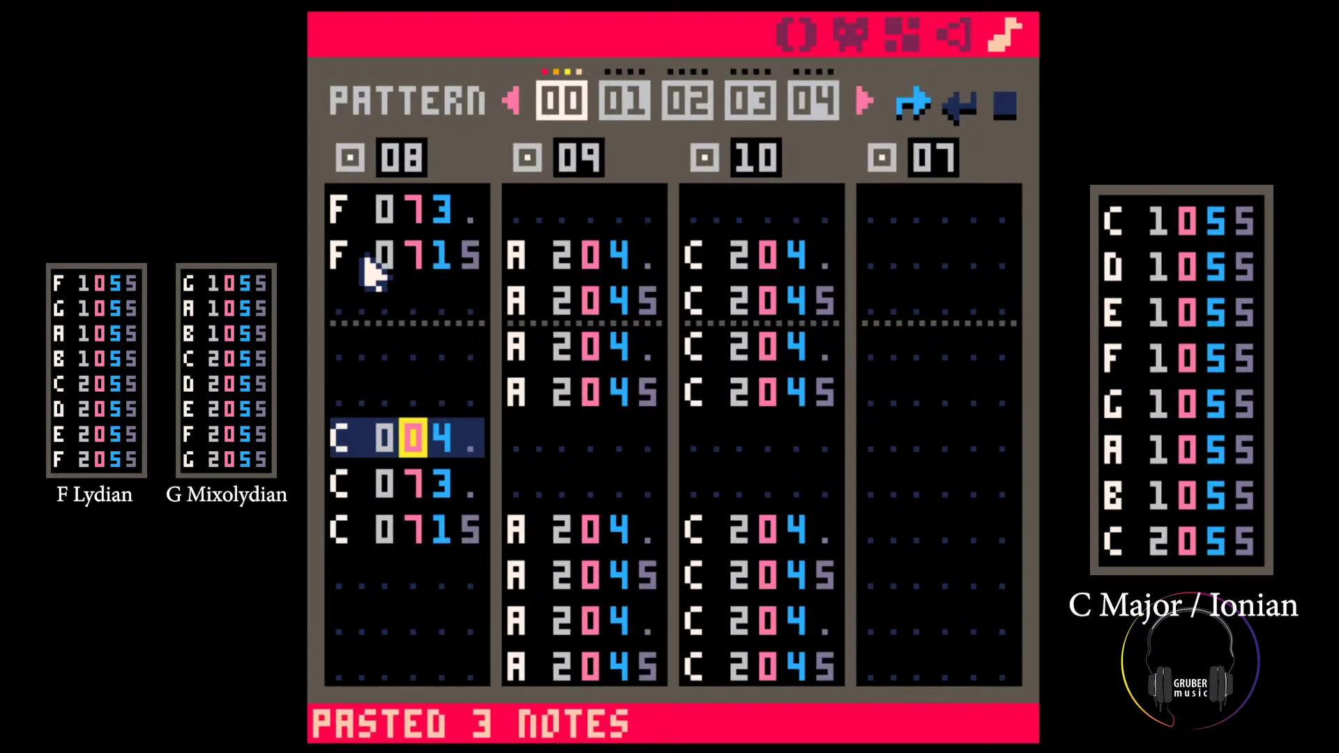
{"action": "key", "text": "space"}
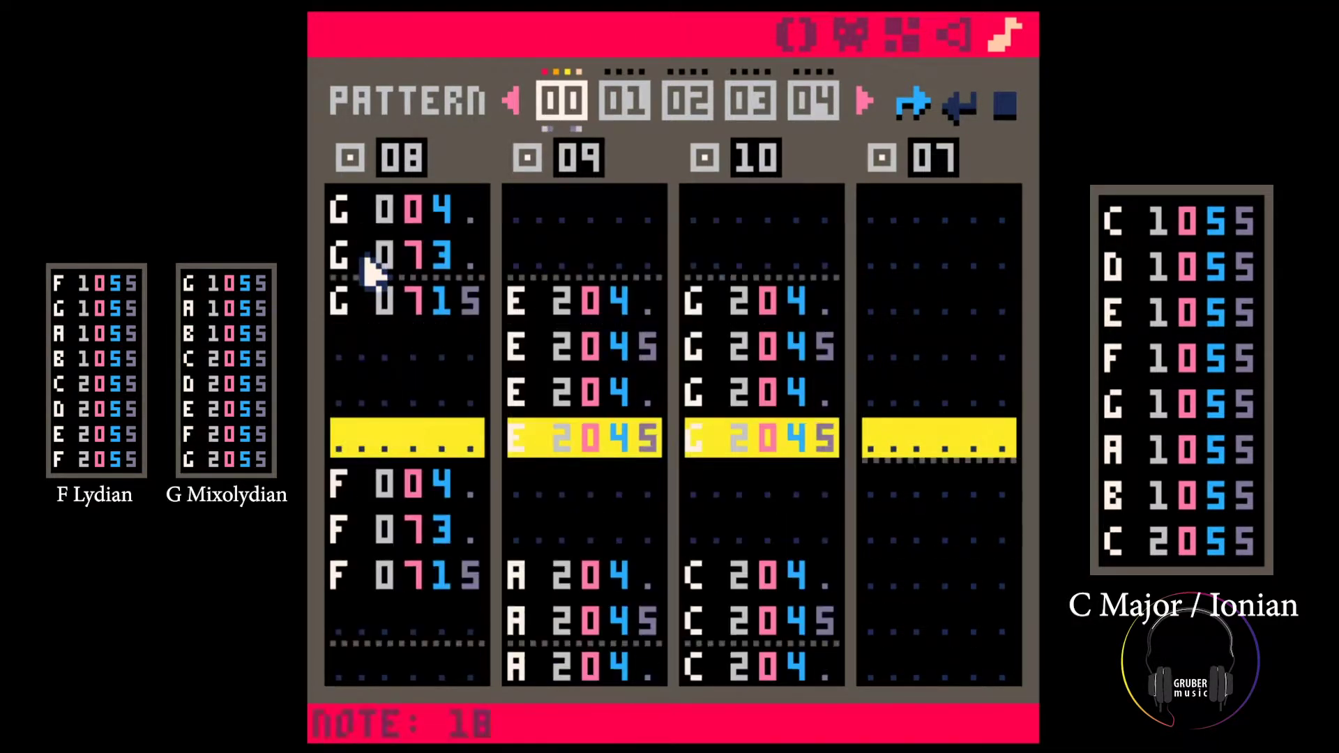
{"action": "key", "text": "space"}
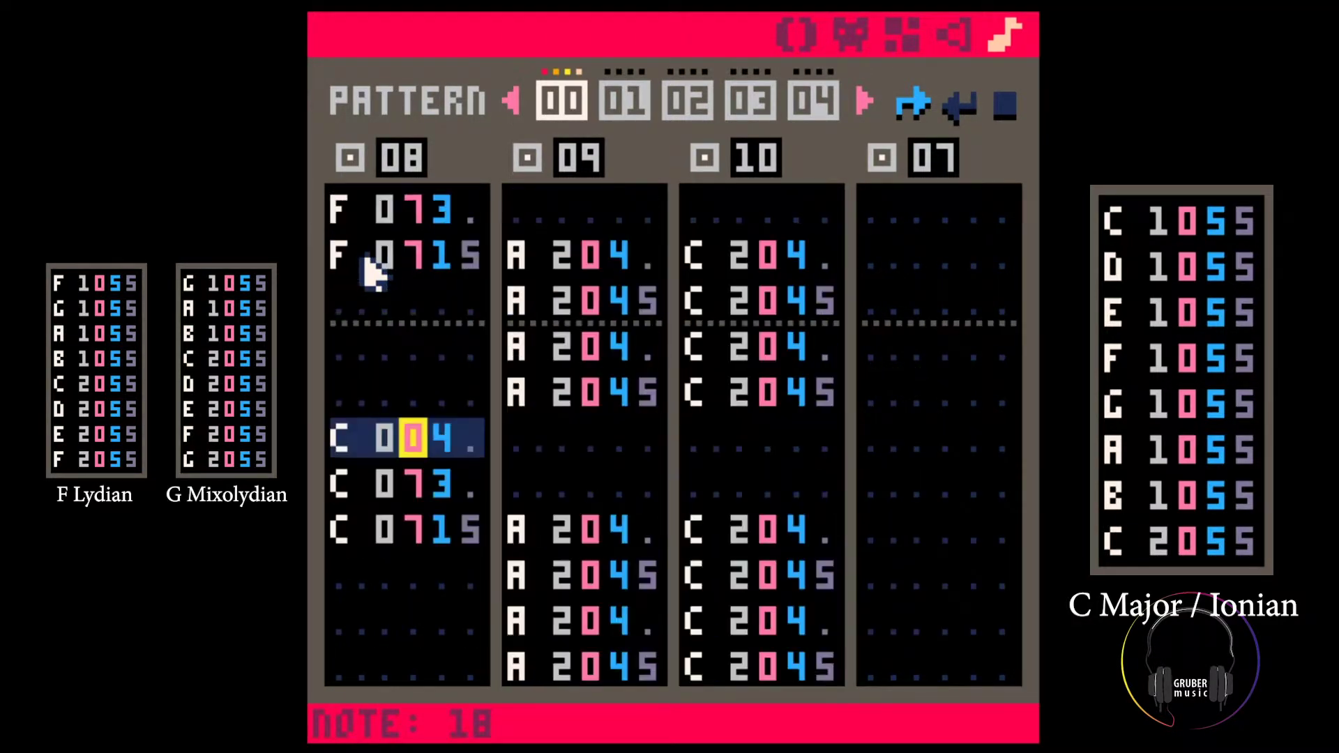
In SFX 09, set the E notes at rows 2 and 4 to instrument 7 and those at rows 3 and 5 to volume 2
{"action": "key", "text": "Right"}
{"action": "key", "text": "Right"}
{"action": "key", "text": "Right"}
{"action": "key", "text": "Right"}
{"action": "key", "text": "Up"}
{"action": "key", "text": "Up"}
{"action": "key", "text": "Up"}
{"action": "key", "text": "Up"}
{"action": "key", "text": "Up"}
{"action": "key", "text": "Up"}
{"action": "key", "text": "Up"}
{"action": "key", "text": "Up"}
{"action": "key", "text": "Up"}
{"action": "key", "text": "Up"}
{"action": "key", "text": "Right"}
{"action": "key", "text": "Up"}
{"action": "key", "text": "Up"}
{"action": "key", "text": "Up"}
{"action": "key", "text": "Up"}
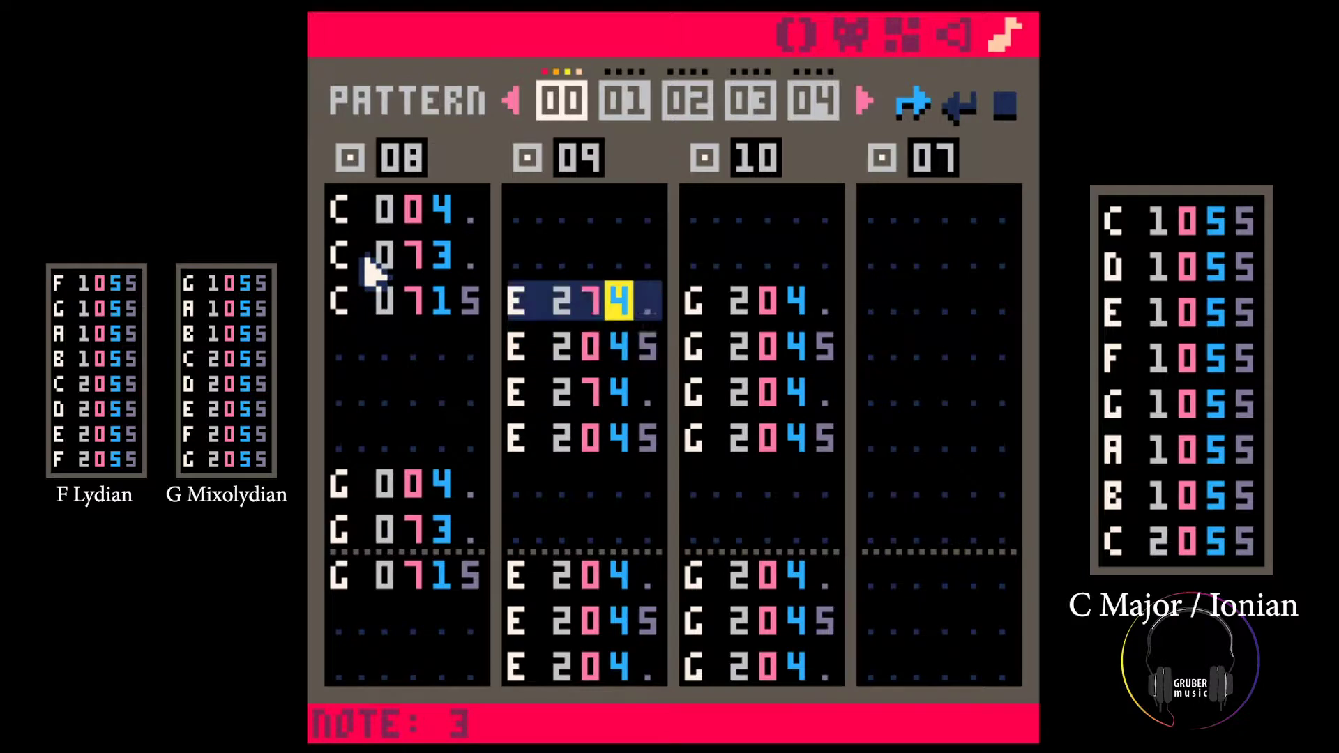
{"action": "key", "text": "Down"}
{"action": "type", "text": "2"}
Copy the instrument, volume and effect values of the first four E notes in SFX 09 onto the G notes beside them, and play the pattern
{"action": "key", "text": "Right"}
{"action": "key", "text": "Up"}
{"action": "key", "text": "shift+Left"}
{"action": "key", "text": "shift+Up"}
{"action": "key", "text": "shift+Up"}
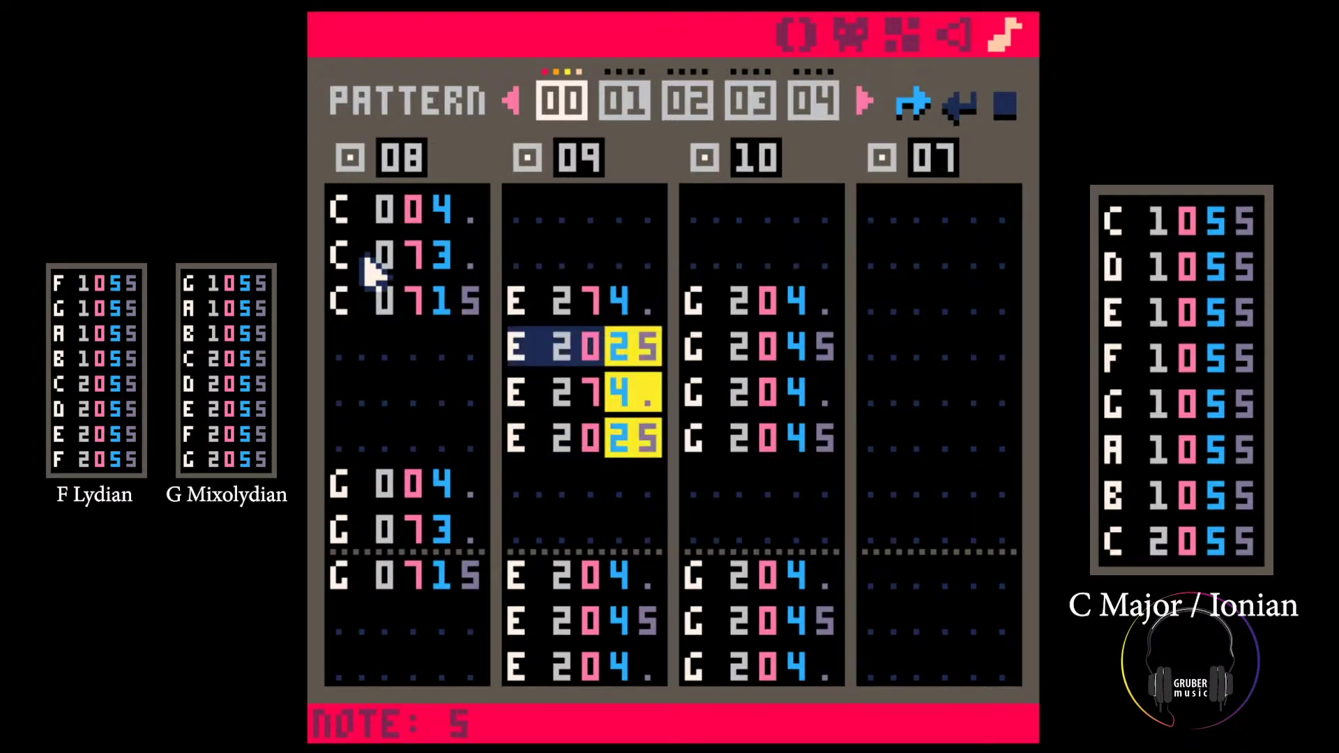
{"action": "key", "text": "ctrl+c"}
{"action": "key", "text": "Right"}
{"action": "key", "text": "Right"}
{"action": "key", "text": "Right"}
{"action": "key", "text": "Right"}
{"action": "key", "text": "Right"}
{"action": "key", "text": "ctrl+v"}
{"action": "key", "text": "space"}
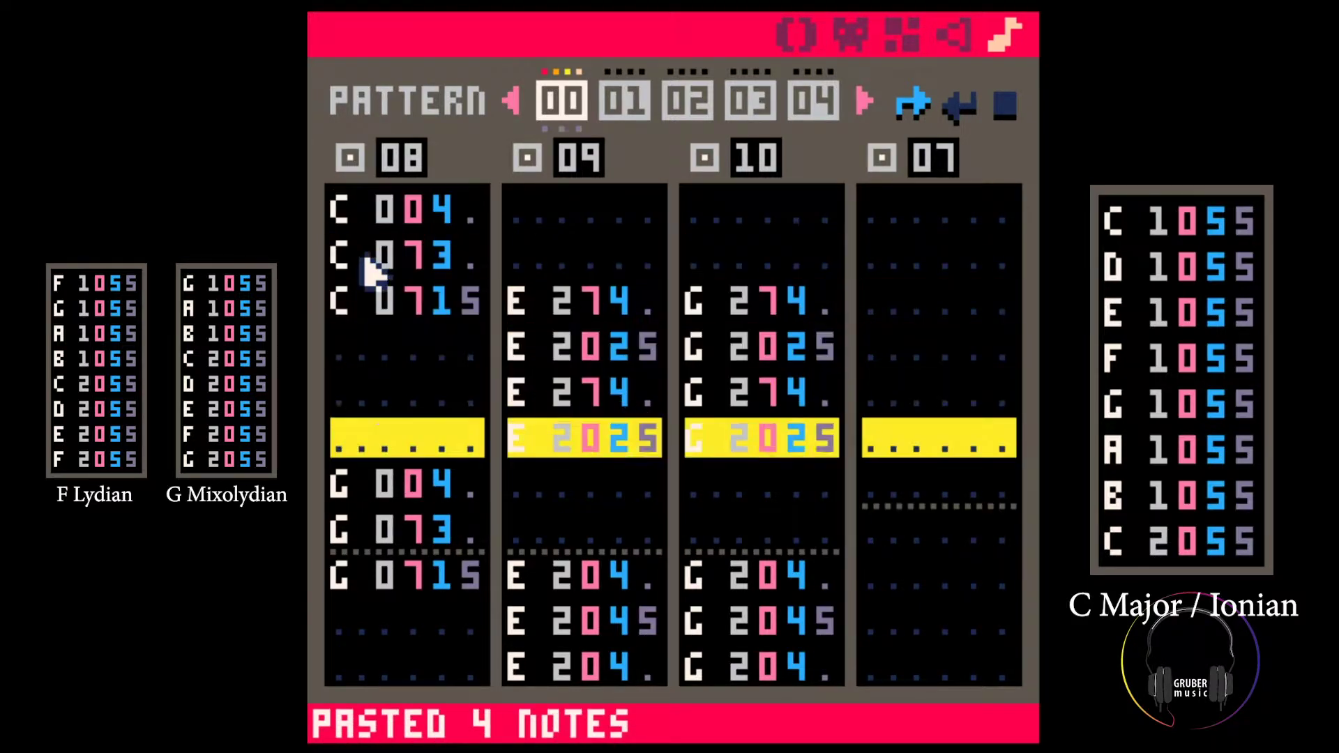
{"action": "key", "text": "space"}
Paste the copied chord settings onto the notes starting at rows 8 and 14 in both SFX 09 and SFX 10
{"action": "key", "text": "Down"}
{"action": "key", "text": "Down"}
{"action": "key", "text": "Down"}
{"action": "key", "text": "Down"}
{"action": "key", "text": "Down"}
{"action": "key", "text": "Left"}
{"action": "key", "text": "Left"}
{"action": "key", "text": "Left"}
{"action": "key", "text": "Down"}
{"action": "key", "text": "Left"}
{"action": "key", "text": "Left"}
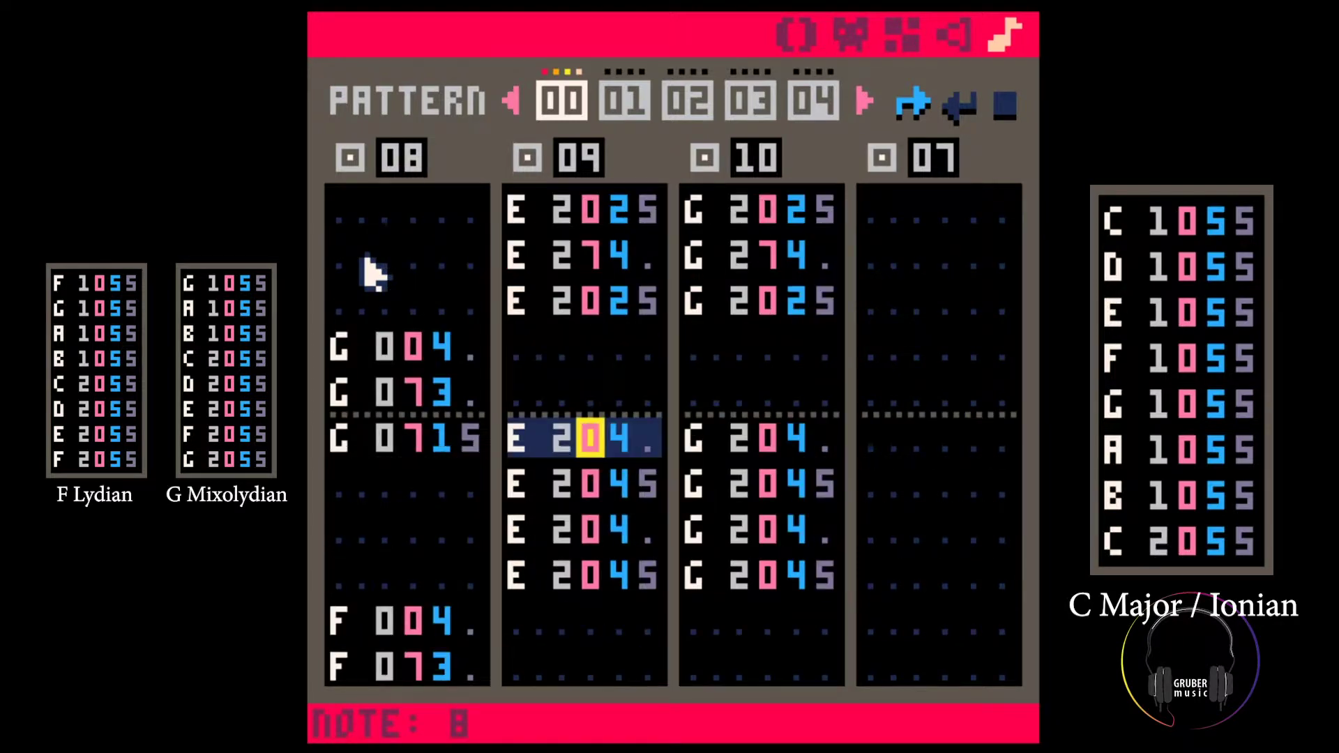
{"action": "key", "text": "ctrl+Down"}
{"action": "key", "text": "ctrl+Down"}
{"action": "key", "text": "Up"}
{"action": "key", "text": "Up"}
{"action": "key", "text": "ctrl+v"}
{"action": "key", "text": "ctrl+Left"}
{"action": "key", "text": "ctrl+v"}
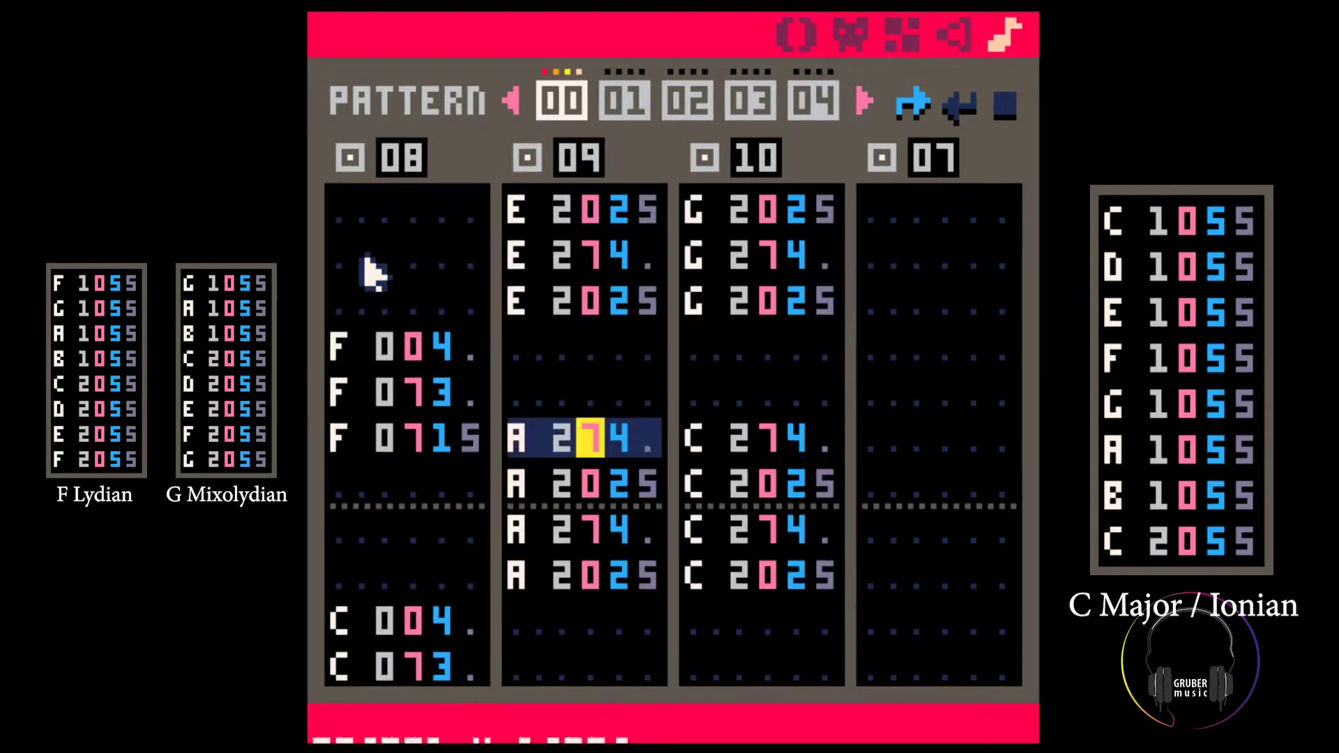
Paste the copied chord settings onto the A and C notes starting at row 20 in SFX 09 and 10, and play the pattern
{"action": "key", "text": "Down"}
{"action": "key", "text": "Down"}
{"action": "key", "text": "Down"}
{"action": "key", "text": "Down"}
{"action": "key", "text": "Down"}
{"action": "key", "text": "Down"}
{"action": "key", "text": "ctrl+v"}
{"action": "key", "text": "ctrl+Right"}
{"action": "key", "text": "ctrl+v"}
{"action": "key", "text": "space"}
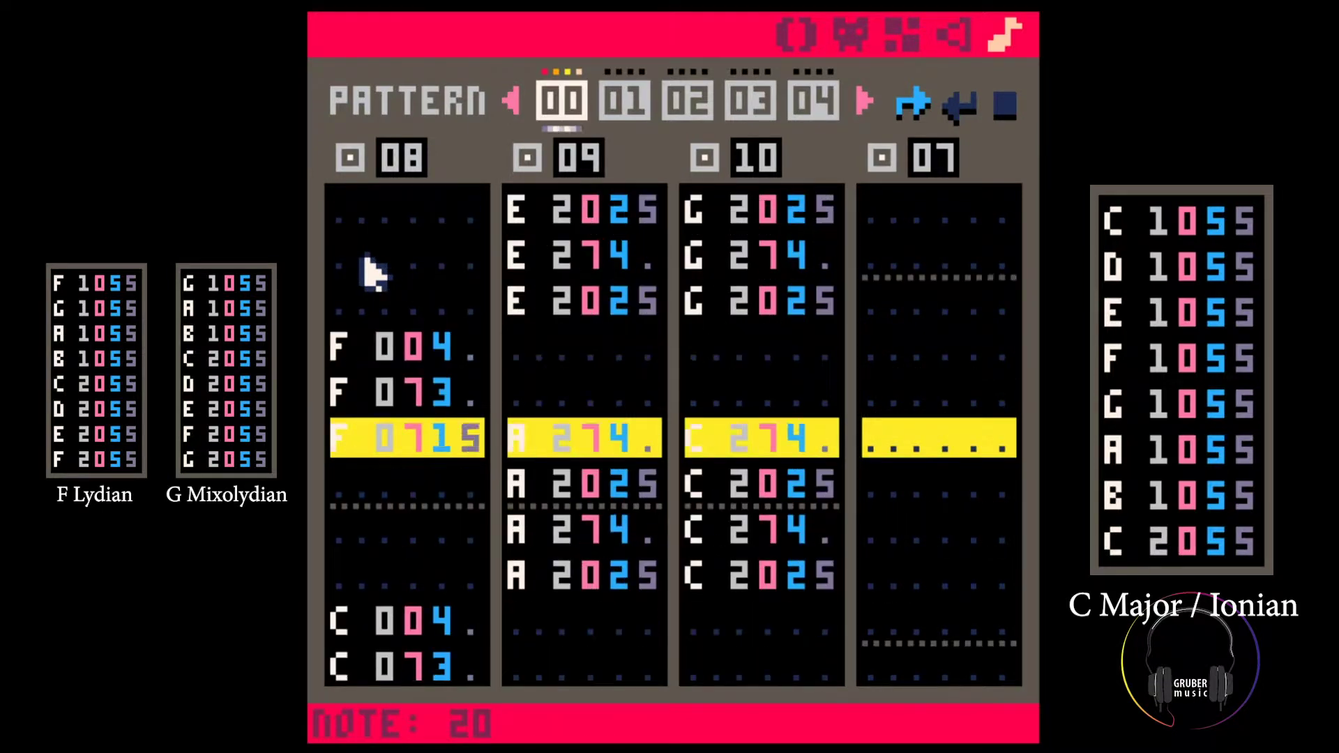
{"action": "key", "text": "space"}
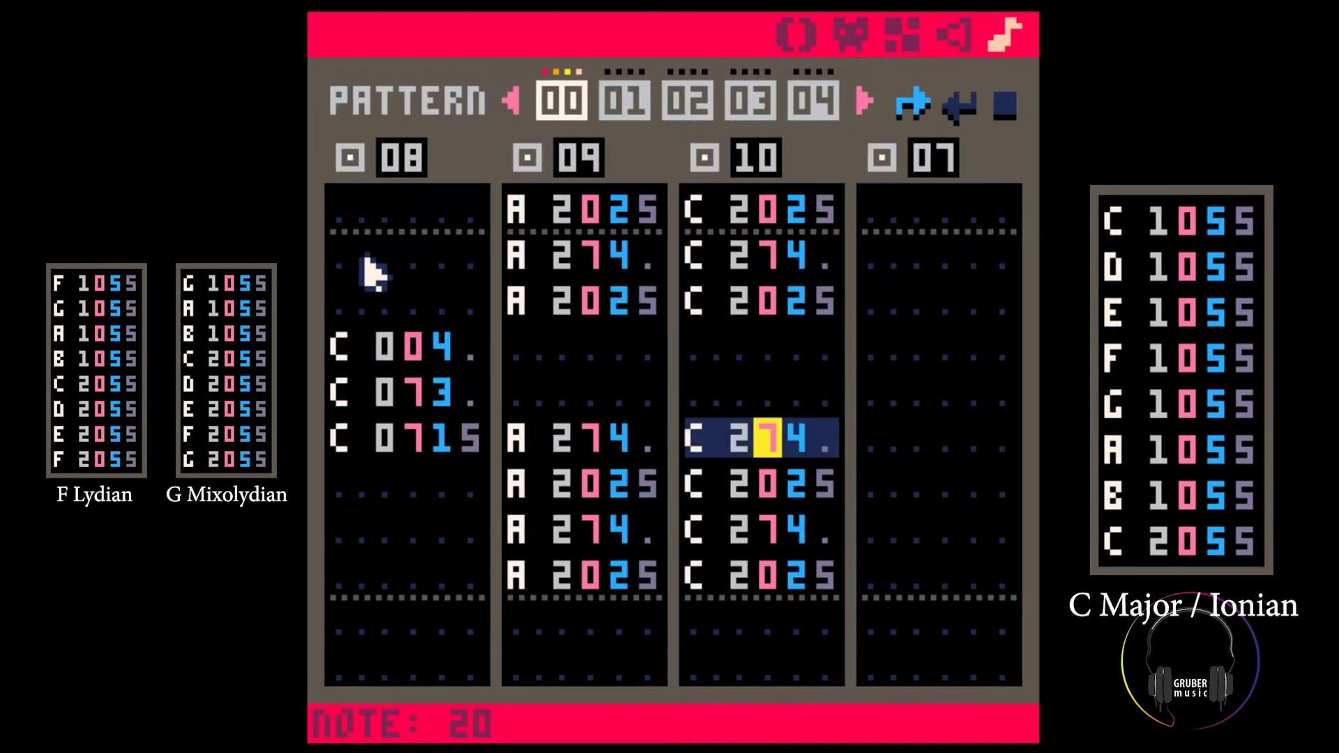
Copy pattern 00, paste it into pattern 01, and play the new pattern
{"action": "key", "text": "ctrl+c"}
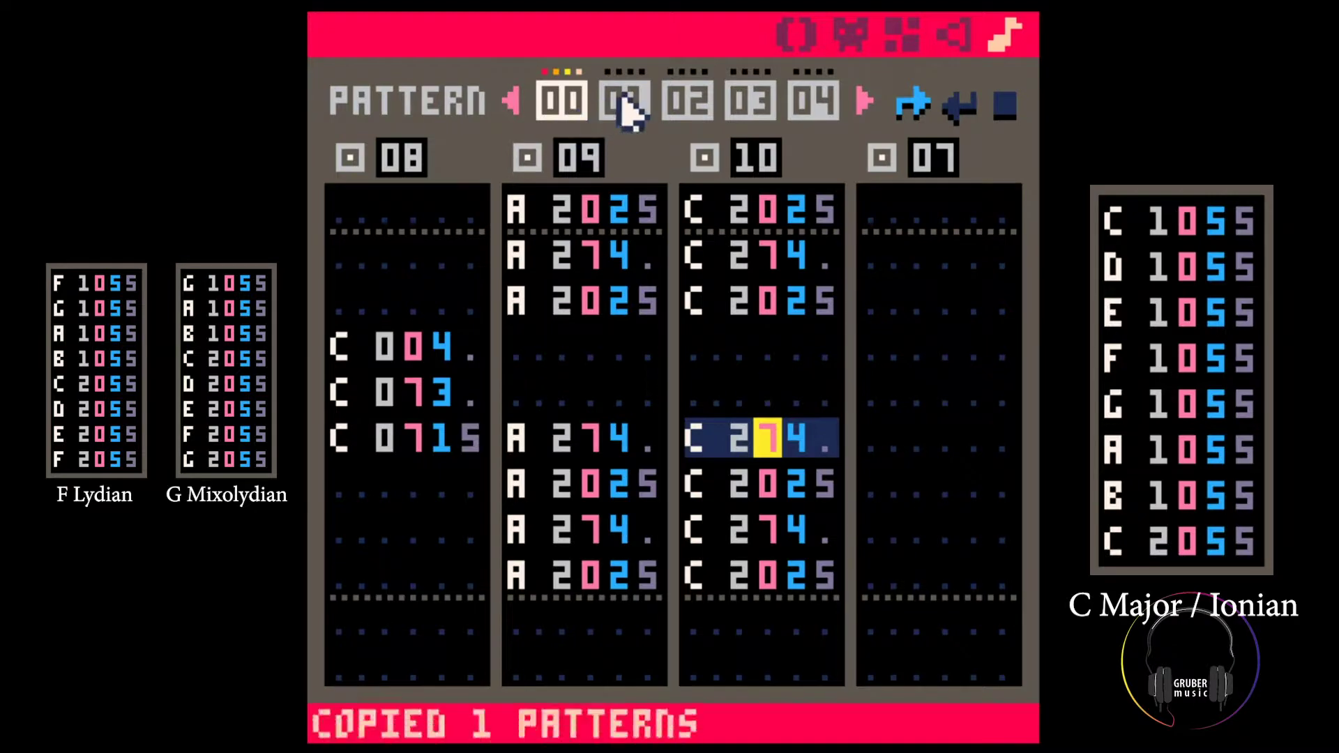
{"action": "left_click", "coordinate": [624, 104]}
{"action": "key", "text": "ctrl+v"}
{"action": "left_click", "coordinate": [377, 262]}
{"action": "key", "text": "space"}
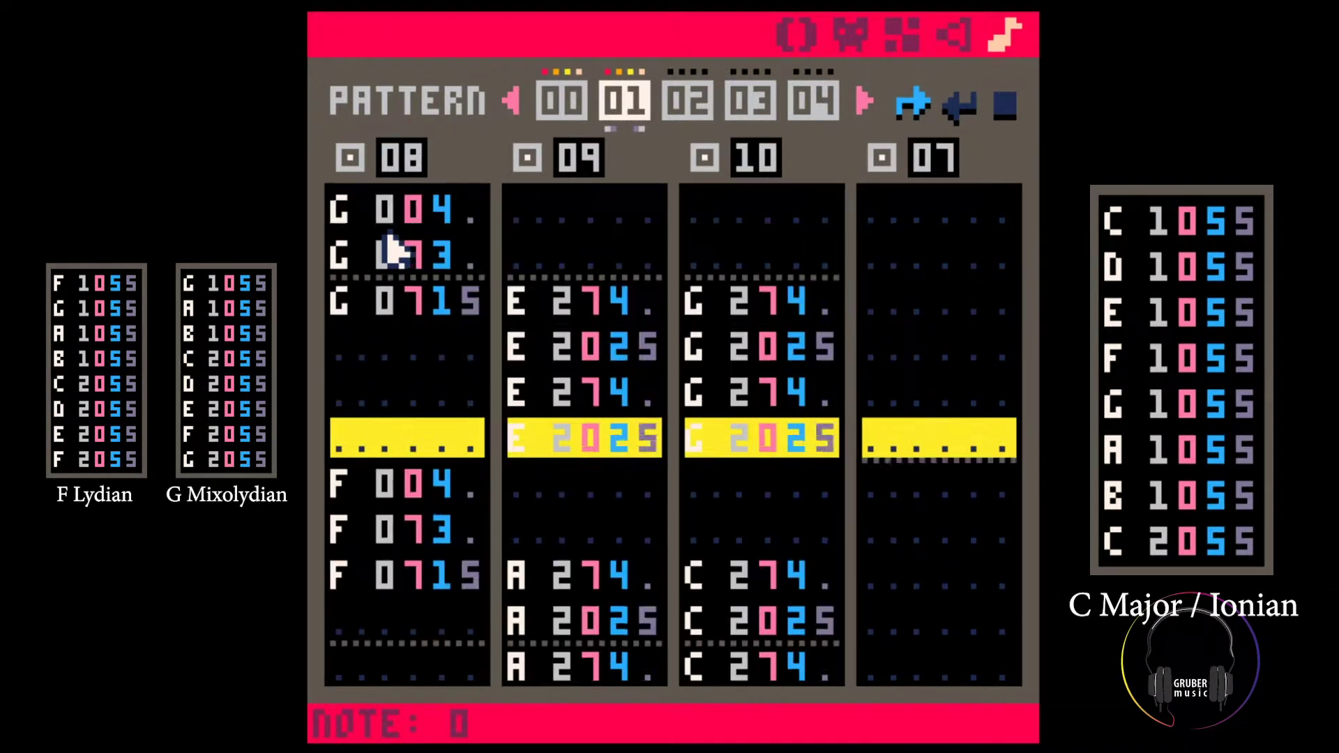
{"action": "key", "text": "space"}
{"action": "left_click", "coordinate": [395, 343]}
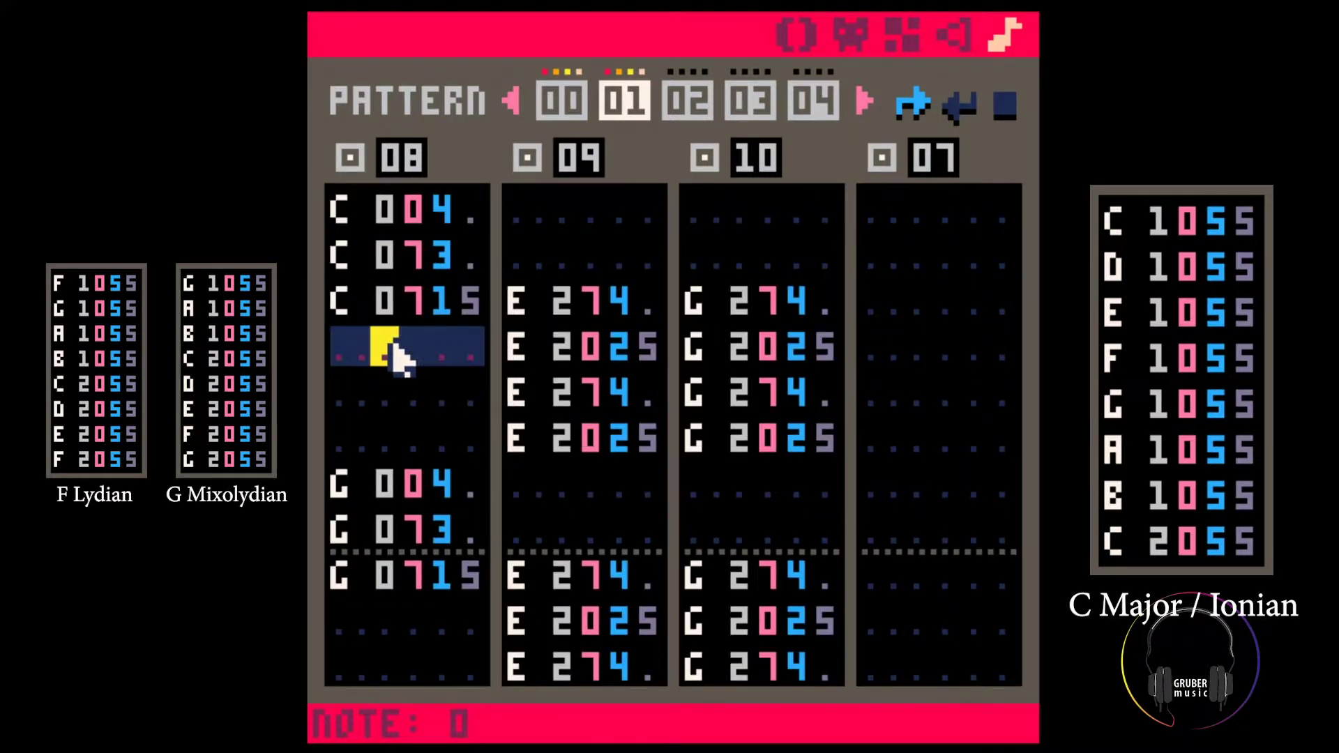
{"action": "scroll", "coordinate": [395, 343], "scroll_direction": "up", "scroll_amount": 1}
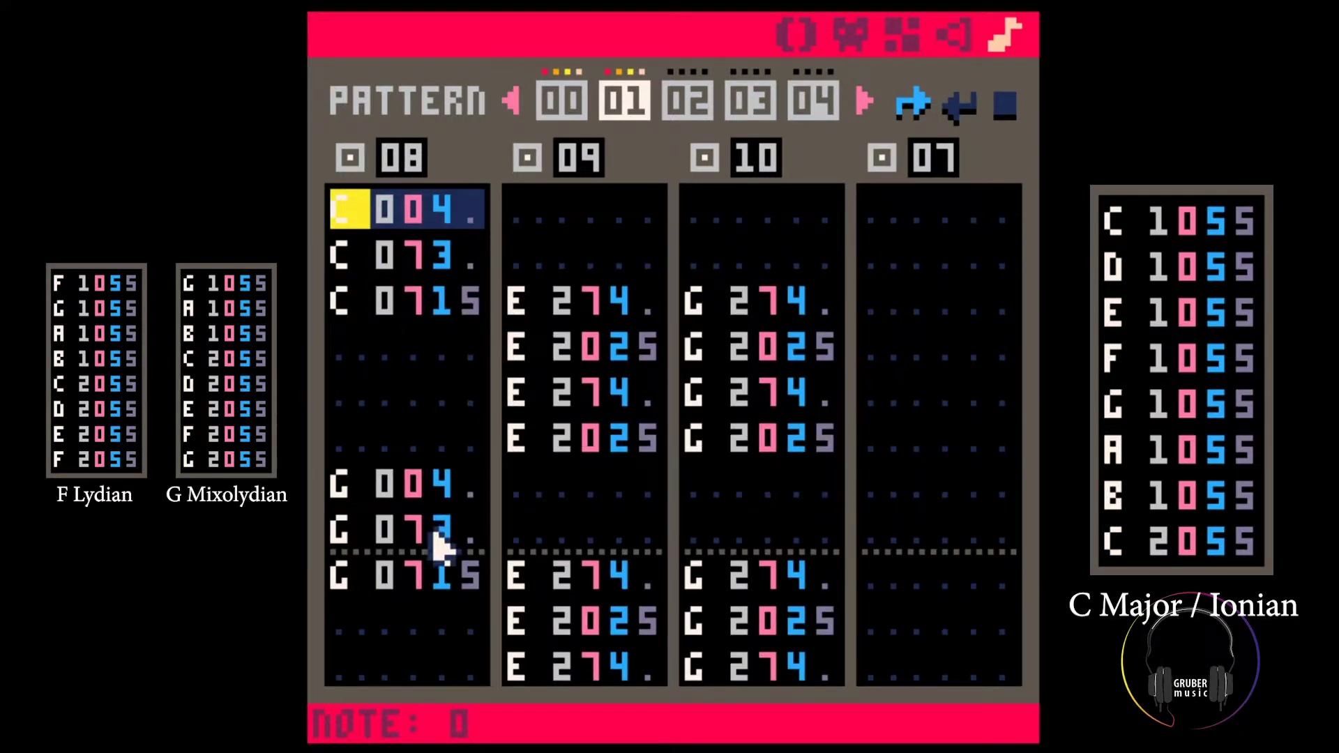
{"action": "scroll", "coordinate": [436, 546], "scroll_direction": "down", "scroll_amount": 12}
{"action": "scroll", "coordinate": [438, 548], "scroll_direction": "up", "scroll_amount": 5}
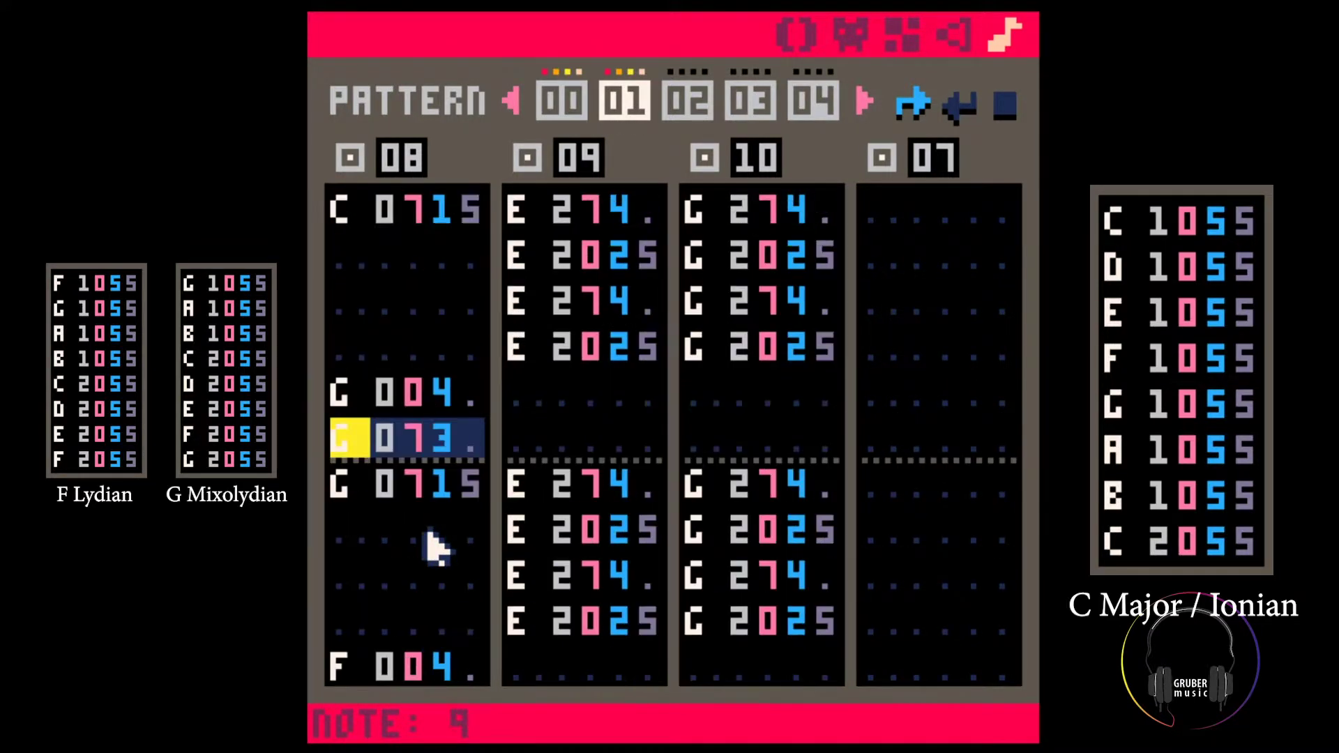
{"action": "scroll", "coordinate": [358, 215], "scroll_direction": "up", "scroll_amount": 7}
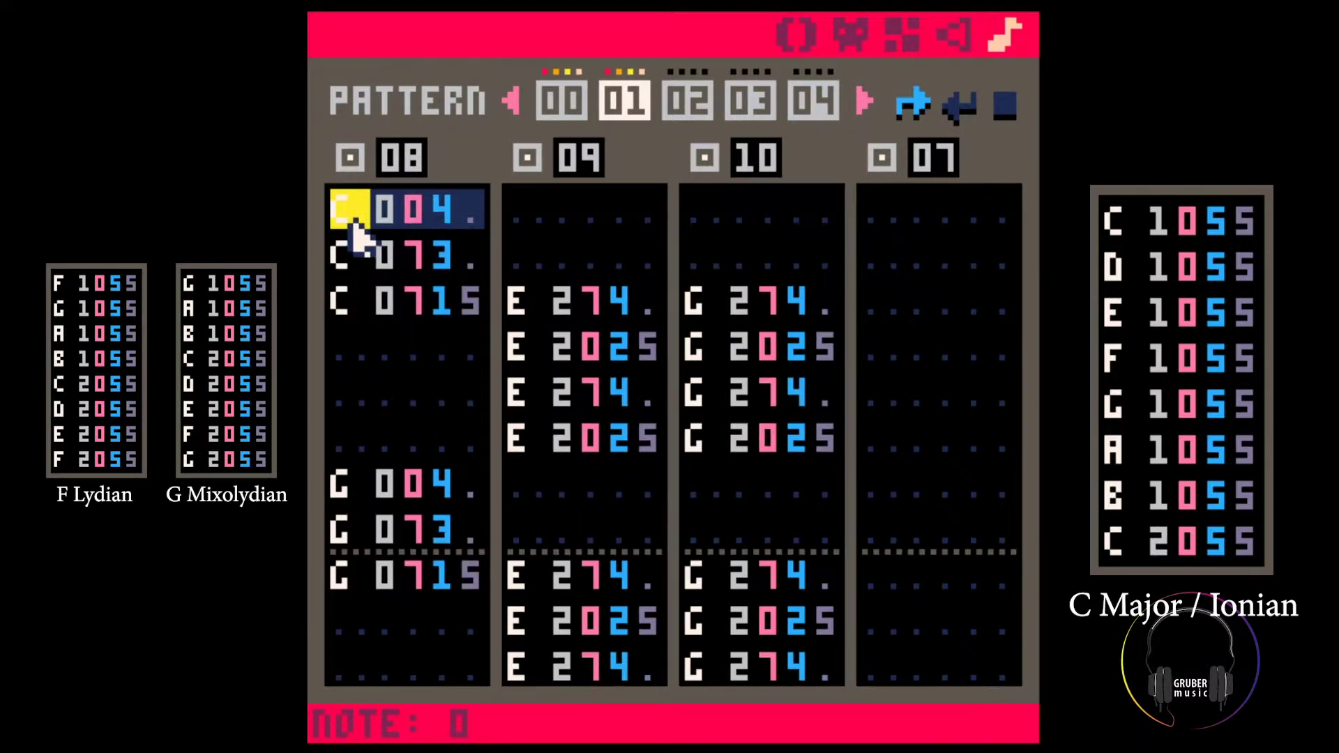
In the SFX editor, copy SFX 08 through 10 and paste them starting at SFX 11
{"action": "left_click", "coordinate": [948, 39]}
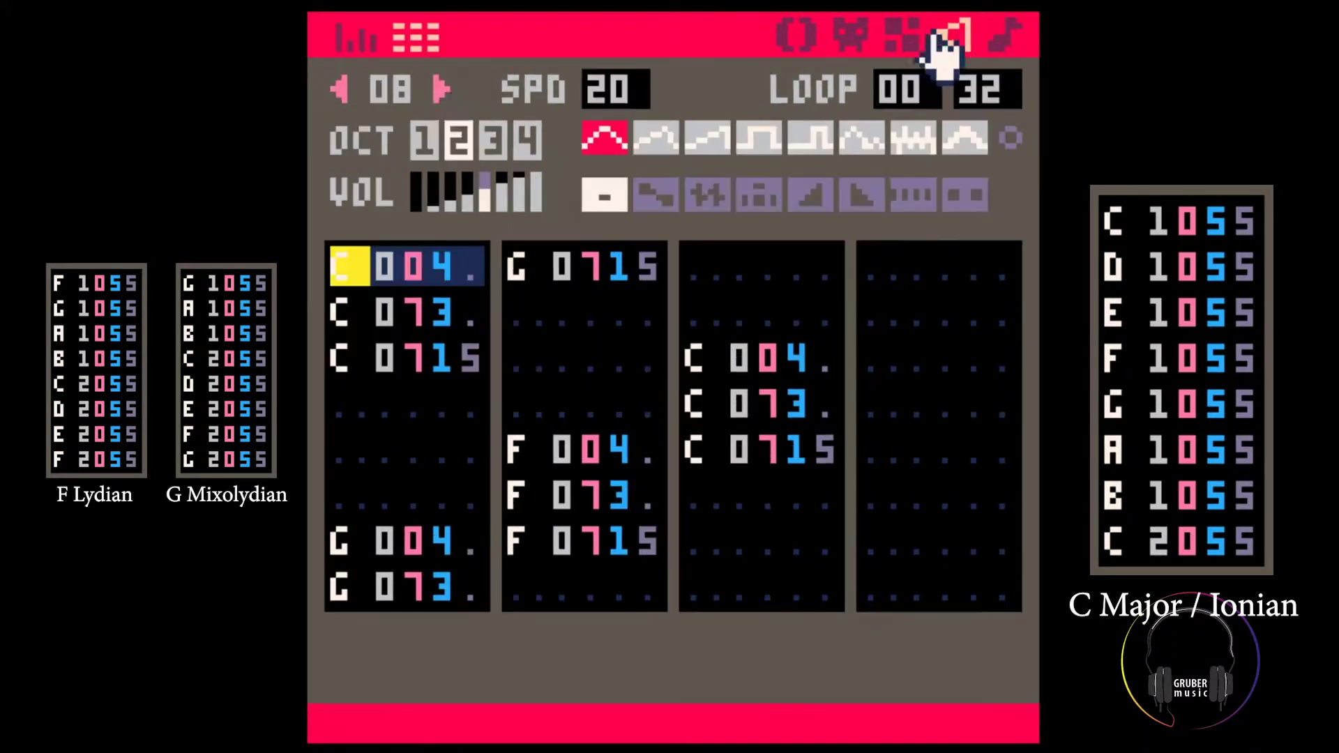
{"action": "left_click", "coordinate": [437, 89], "text": "shift"}
{"action": "left_click", "coordinate": [441, 91], "text": "shift"}
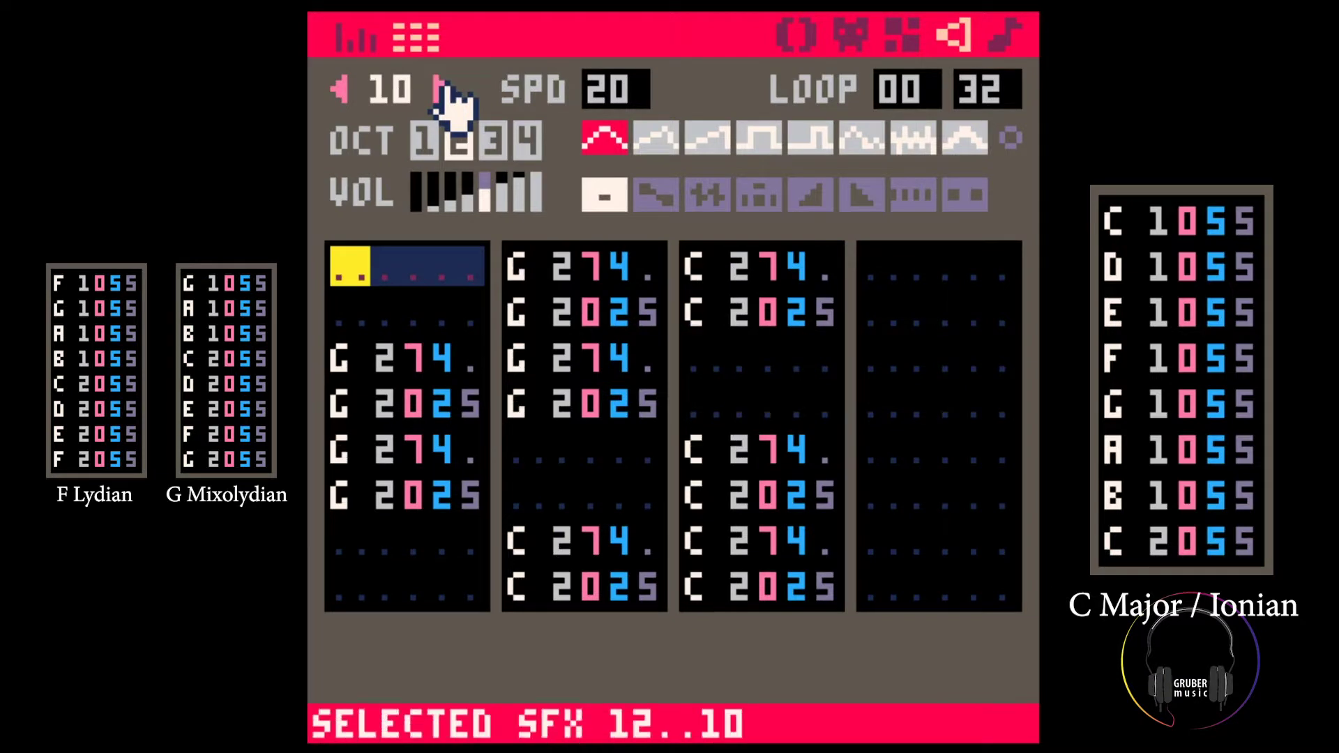
{"action": "key", "text": "ctrl+c"}
{"action": "left_click", "coordinate": [339, 89]}
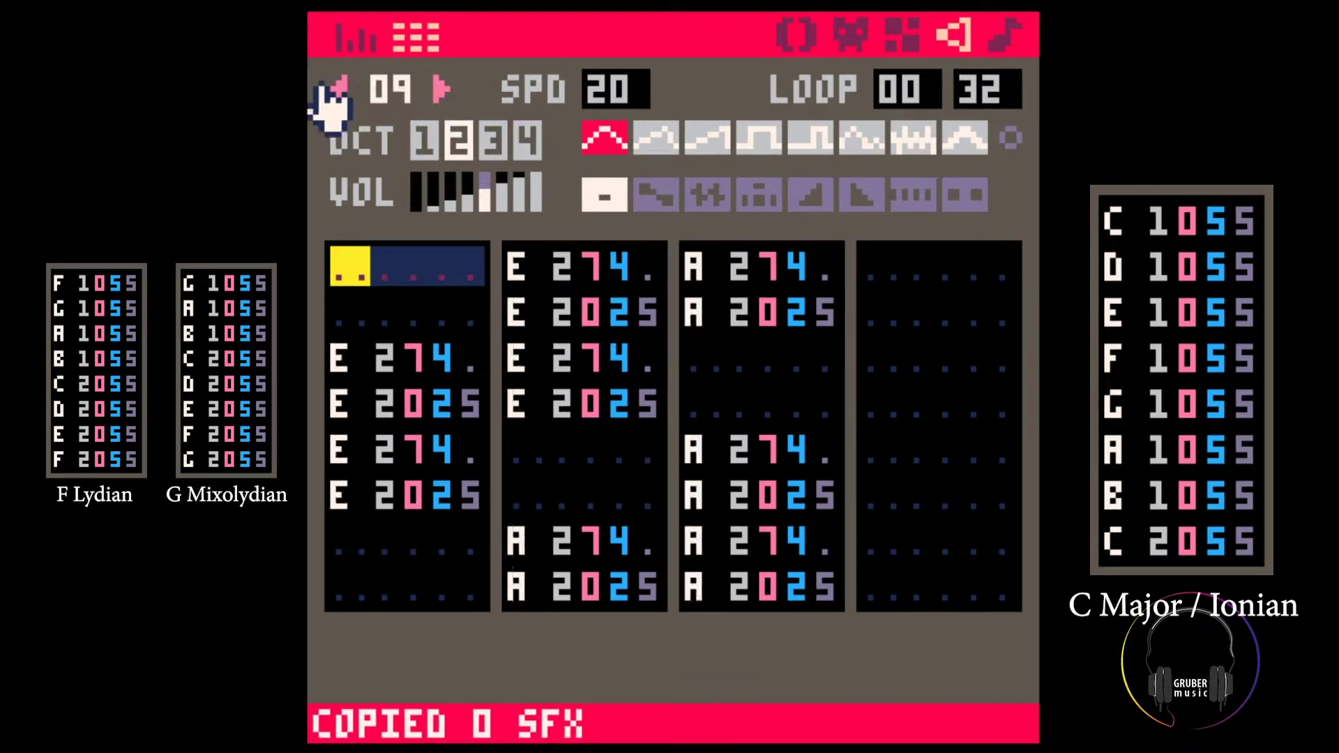
{"action": "left_click", "coordinate": [340, 90]}
{"action": "left_click", "coordinate": [438, 89], "text": "shift"}
{"action": "left_click", "coordinate": [437, 89], "text": "shift"}
{"action": "key", "text": "ctrl+c"}
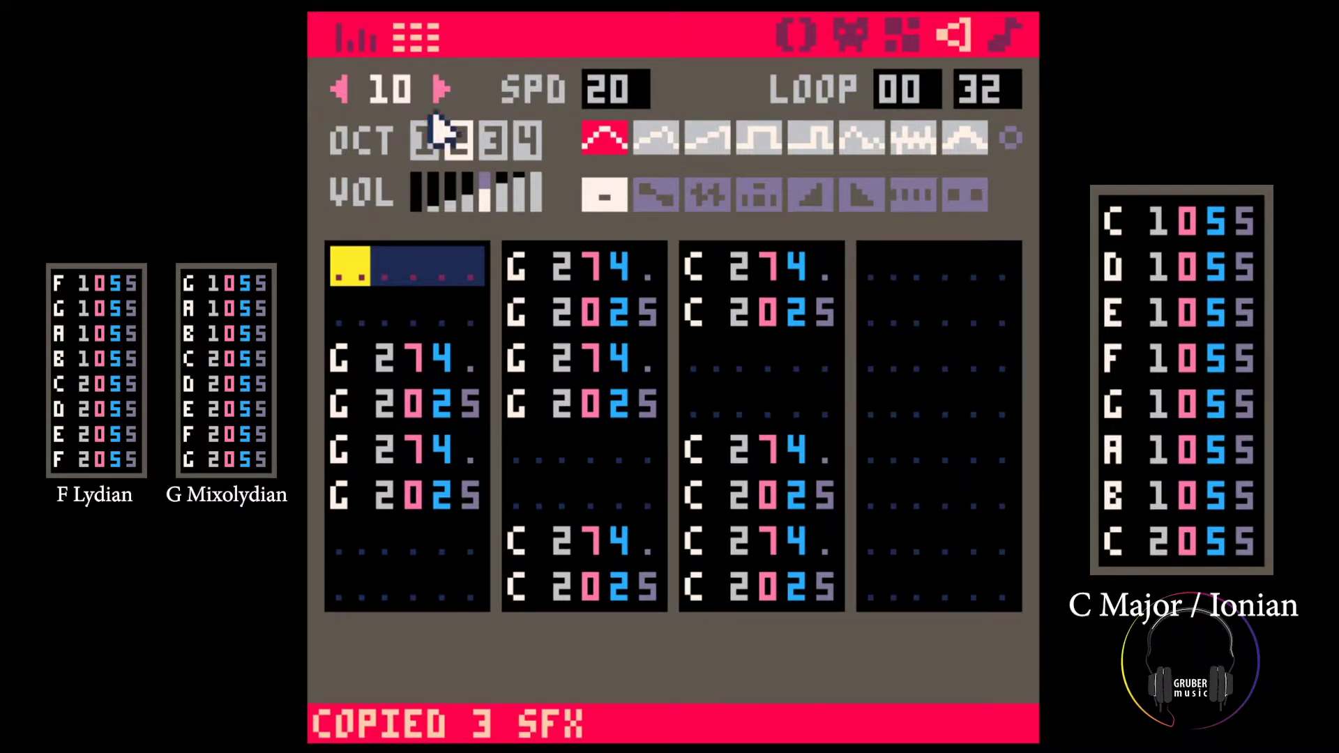
{"action": "left_click", "coordinate": [441, 89]}
{"action": "key", "text": "ctrl+v"}
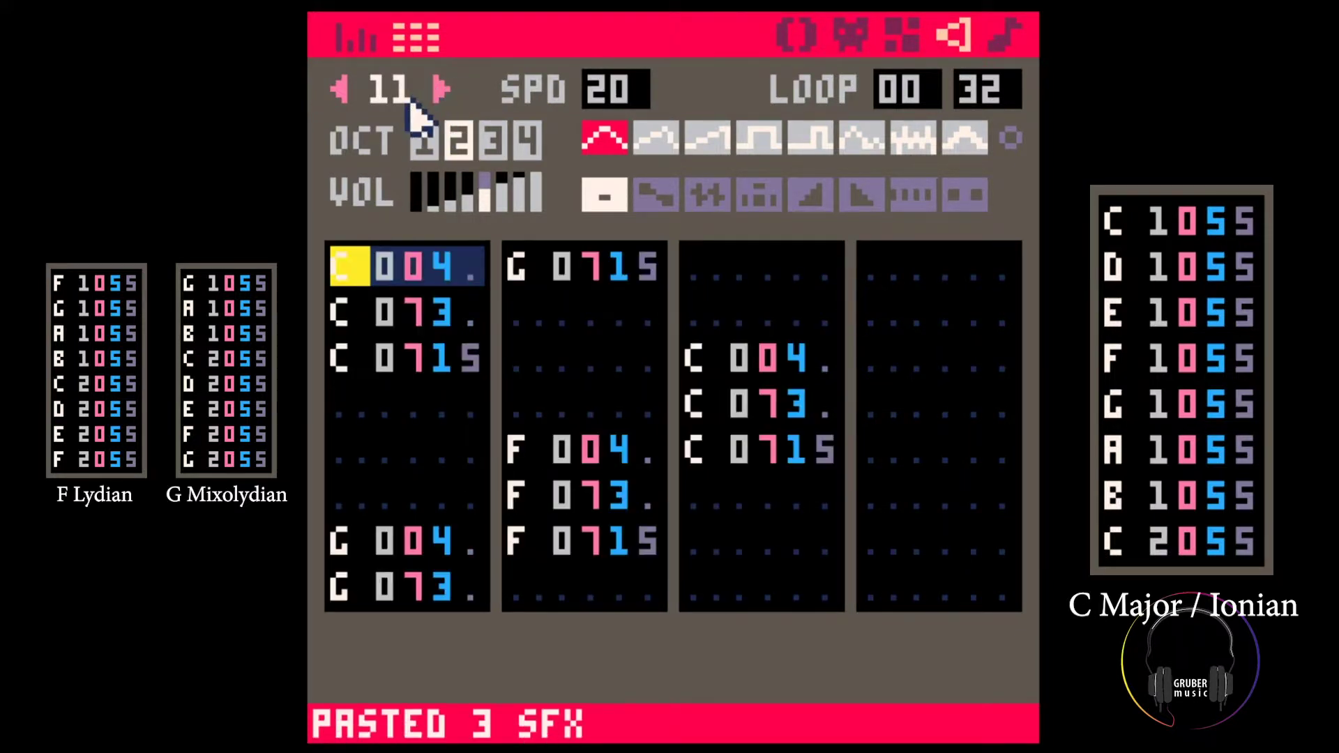
Assign SFX 11, 12 and 13 to the first three channels of pattern 01 and play the pattern
{"action": "left_click", "coordinate": [1006, 36]}
{"action": "left_click_drag", "start_coordinate": [408, 161], "coordinate": [436, 180]}
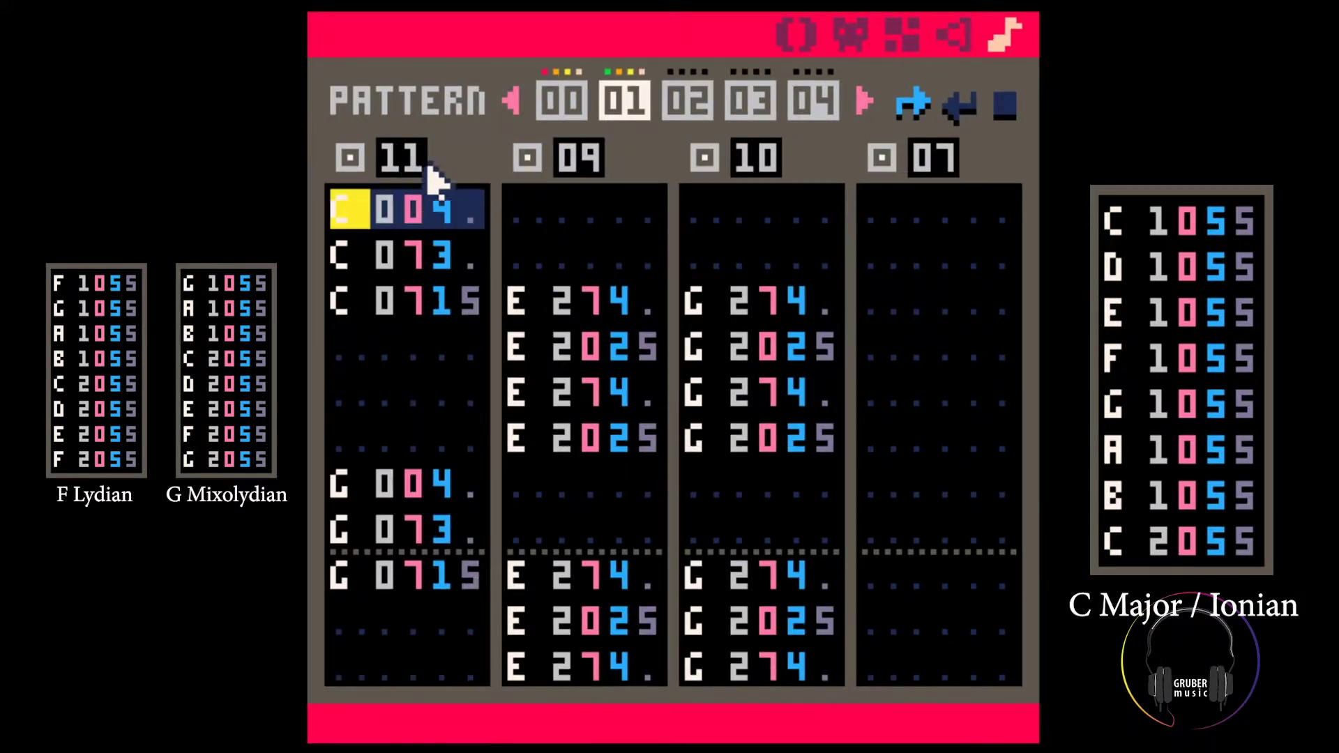
{"action": "left_click_drag", "start_coordinate": [742, 181], "coordinate": [741, 179]}
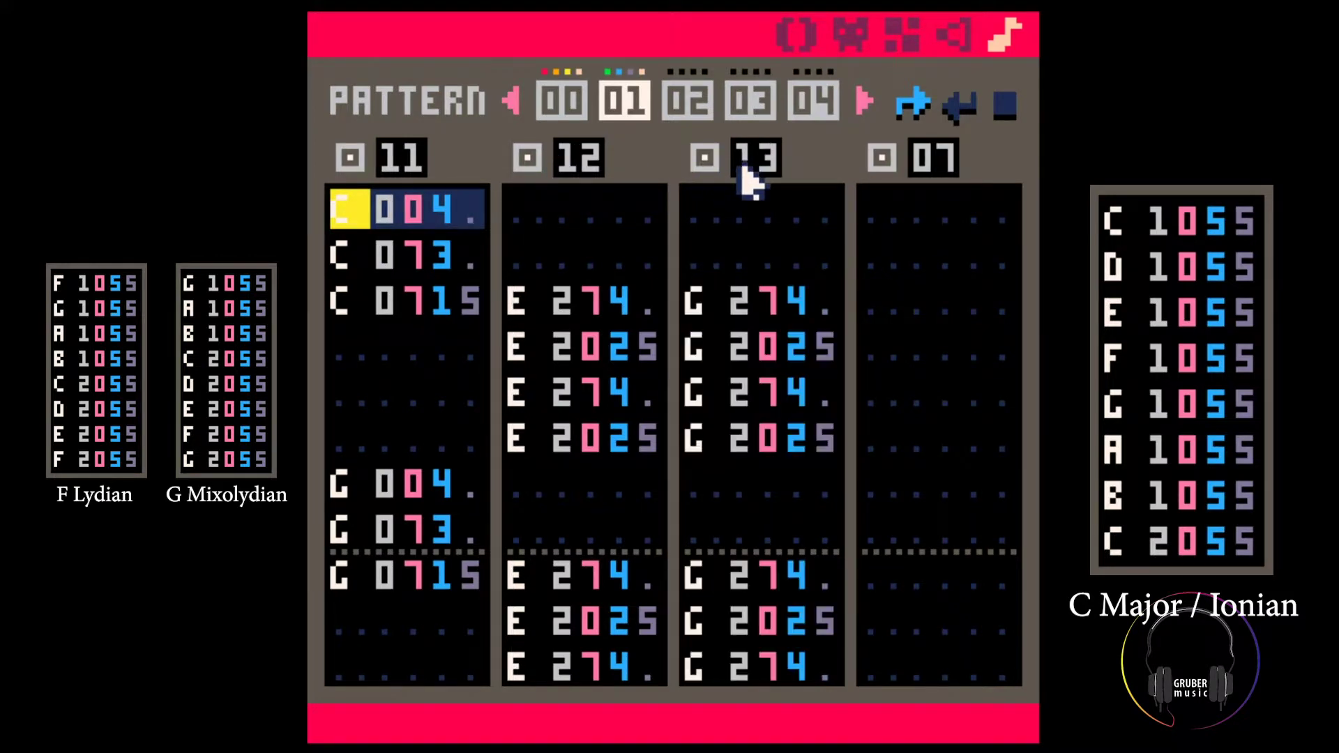
{"action": "key", "text": "space"}
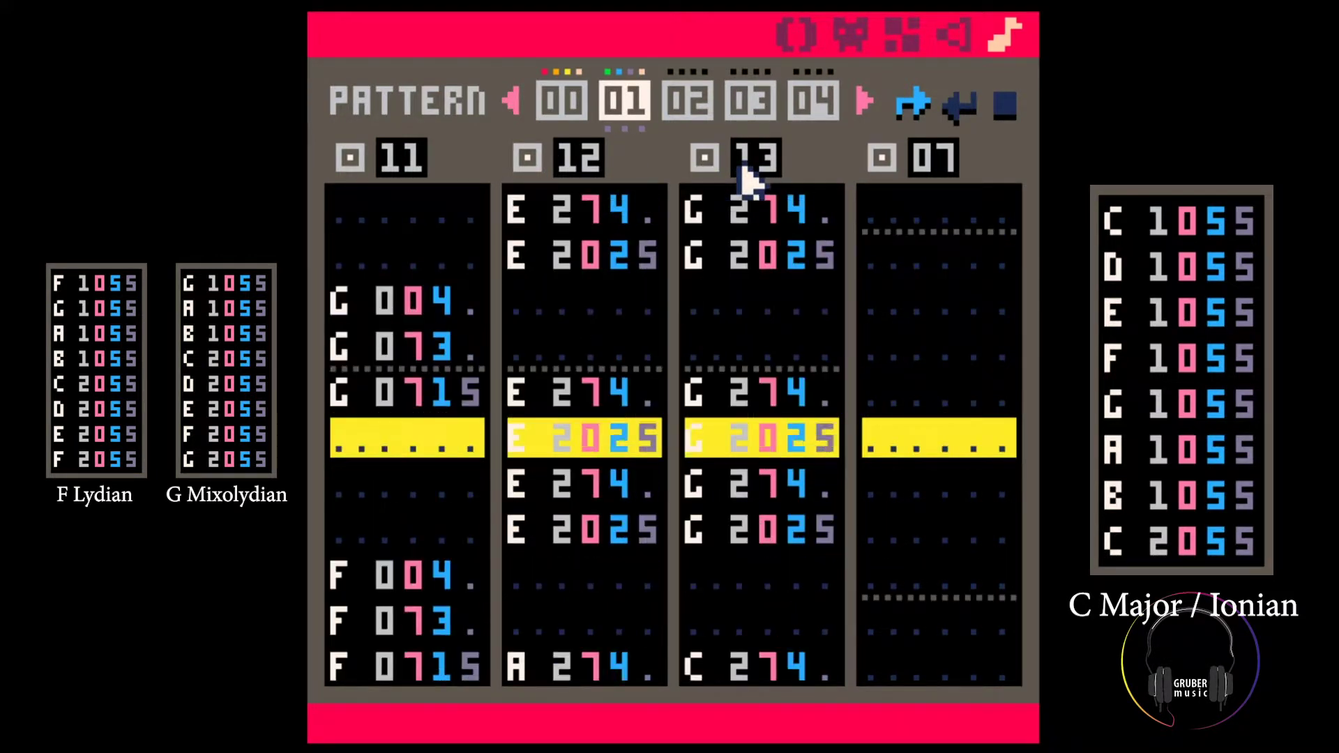
Stop playback and, in SFX 11, change the three F notes from row 12 to G and the three C notes from row 18 to D
{"action": "scroll", "coordinate": [399, 352], "scroll_direction": "up", "scroll_amount": 1}
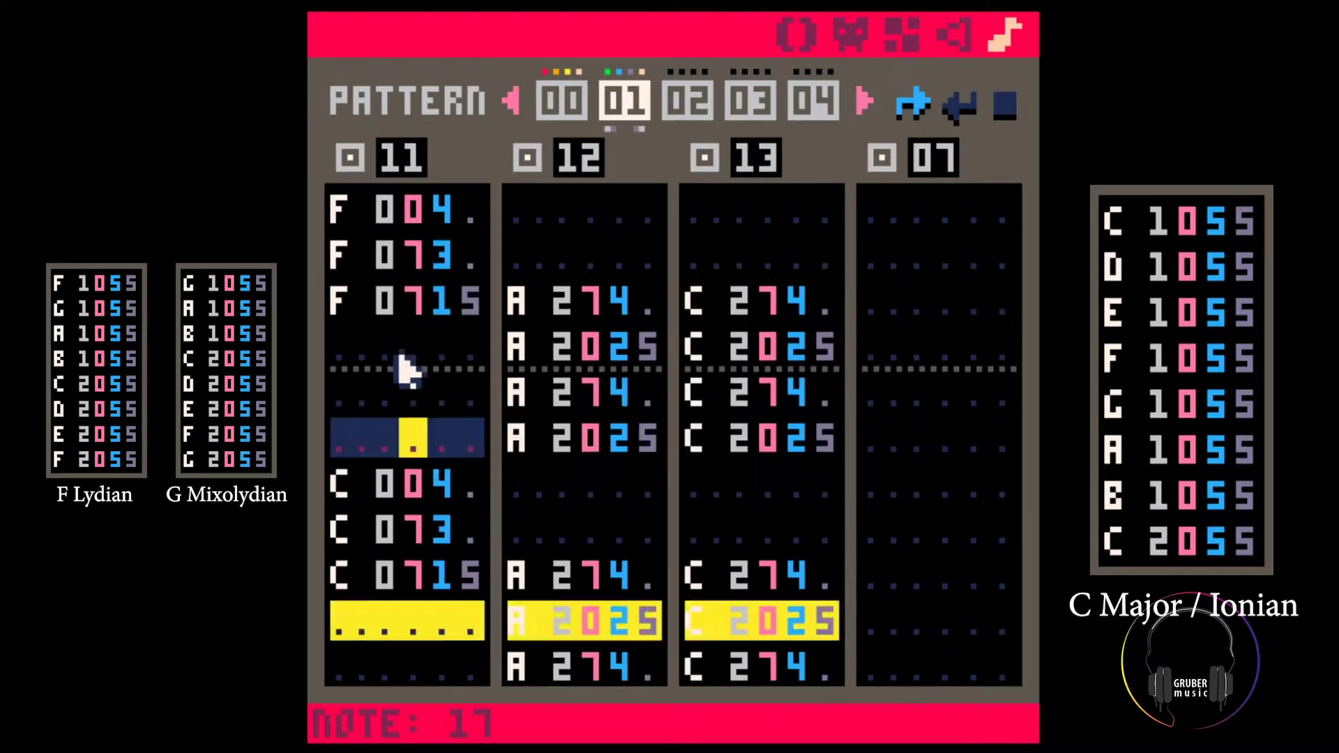
{"action": "key", "text": "space"}
{"action": "scroll", "coordinate": [398, 352], "scroll_direction": "up", "scroll_amount": 1}
{"action": "left_click", "coordinate": [351, 393]}
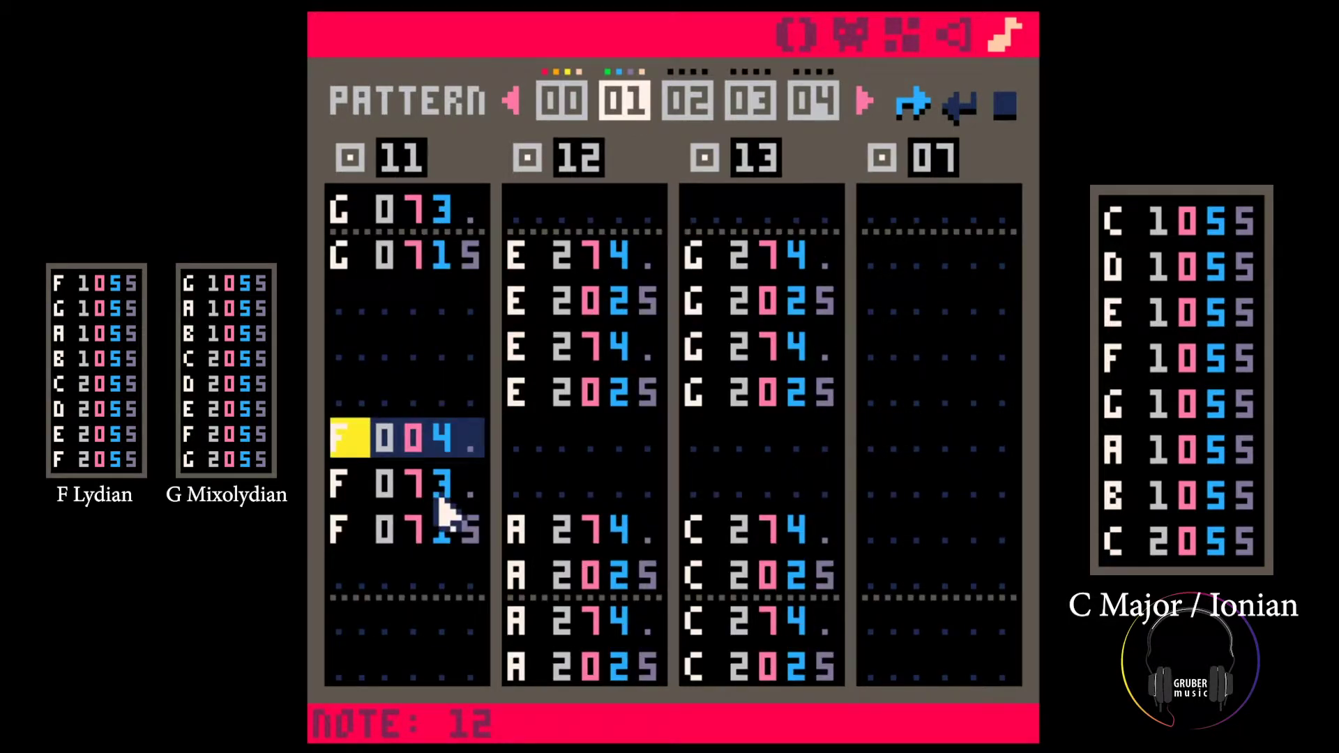
{"action": "key", "text": "b"}
{"action": "key", "text": "b"}
{"action": "key", "text": "b"}
{"action": "key", "text": "Down"}
{"action": "key", "text": "x"}
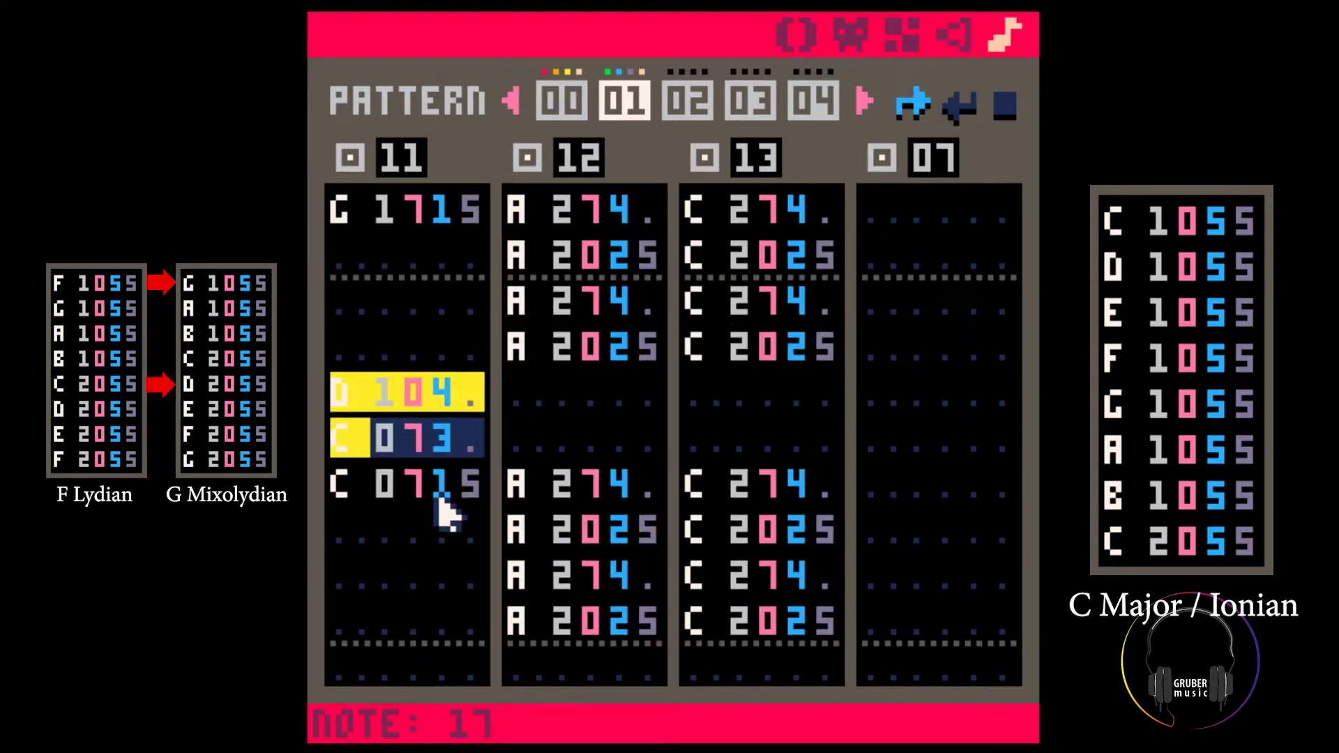
{"action": "key", "text": "x"}
Lower the new G and D bass notes in SFX 11 to octave 0
{"action": "key", "text": "shift+Down"}
{"action": "key", "text": "shift+Down"}
{"action": "key", "text": "shift+Down"}
{"action": "key", "text": "shift+Down"}
{"action": "key", "text": "shift+Down"}
{"action": "scroll", "coordinate": [444, 512], "scroll_direction": "up", "scroll_amount": 2}
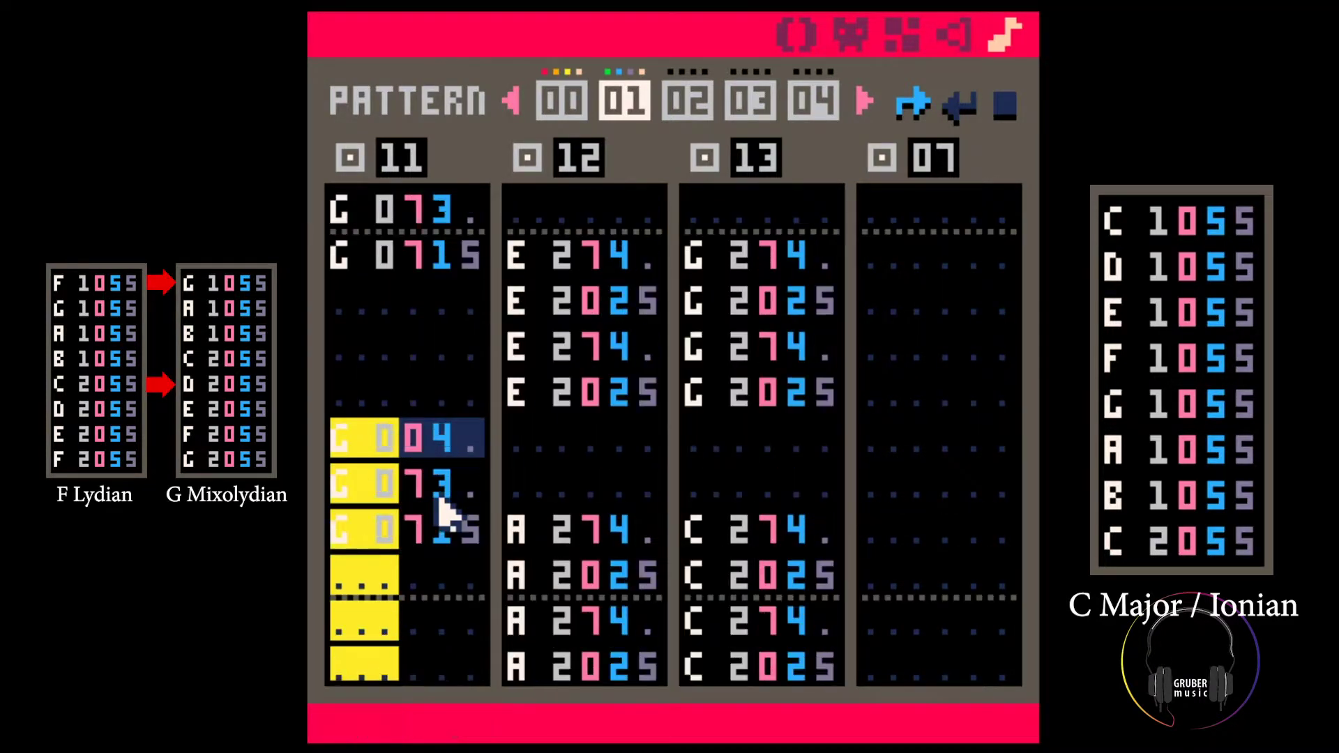
Change the four A notes starting at row 14 in SFX 12 to B
{"action": "key", "text": "Down"}
{"action": "key", "text": "Down"}
{"action": "key", "text": "Right"}
{"action": "key", "text": "Right"}
{"action": "key", "text": "Right"}
{"action": "key", "text": "Right"}
{"action": "key", "text": "Right"}
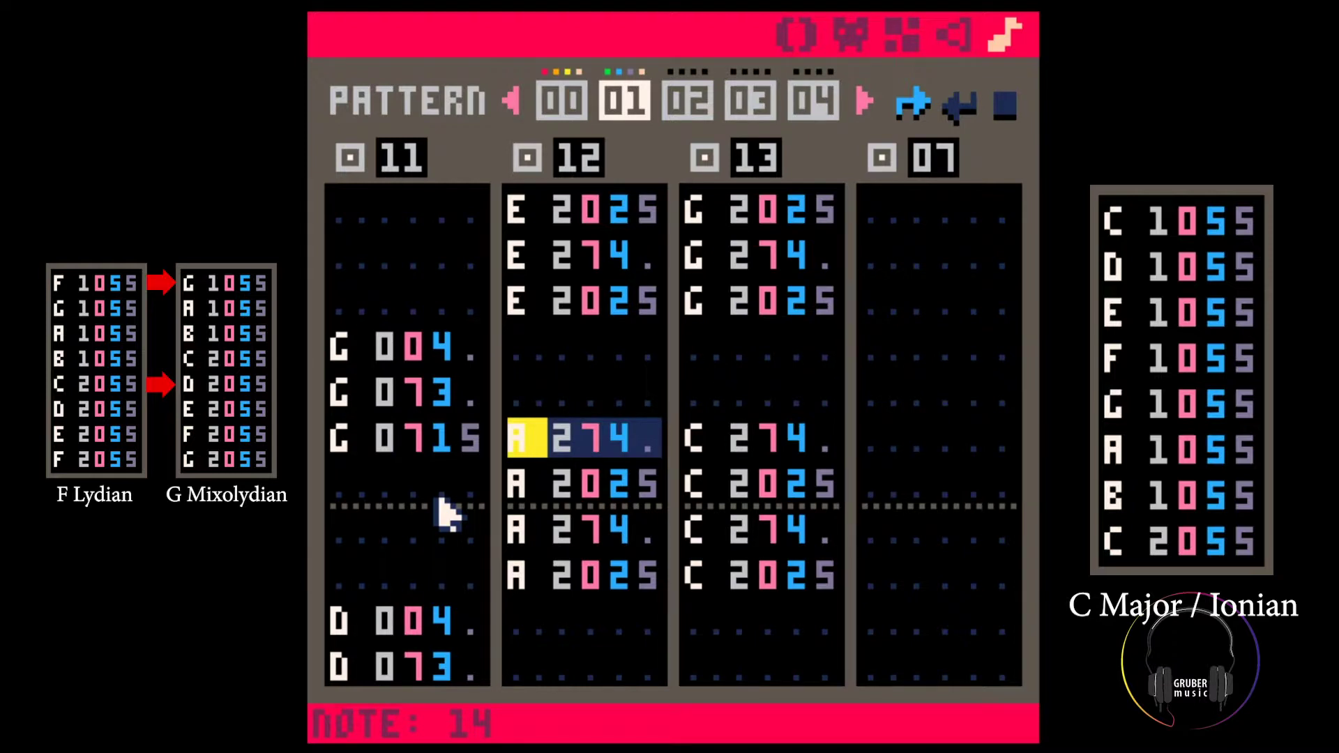
{"action": "key", "text": "m"}
{"action": "key", "text": "m"}
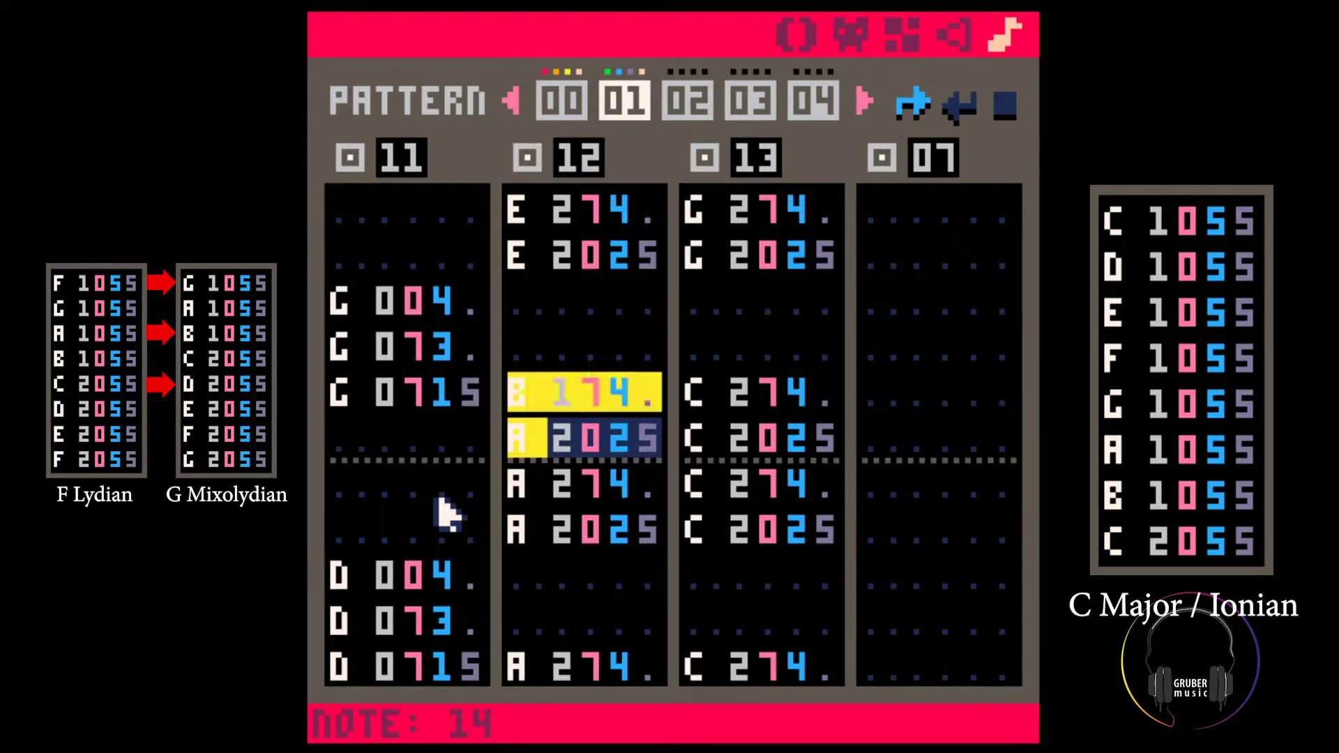
{"action": "key", "text": "m"}
{"action": "key", "text": "m"}
Change the four C notes starting at row 14 in SFX 13 to D
{"action": "key", "text": "Up"}
{"action": "key", "text": "Up"}
{"action": "key", "text": "Up"}
{"action": "key", "text": "Right"}
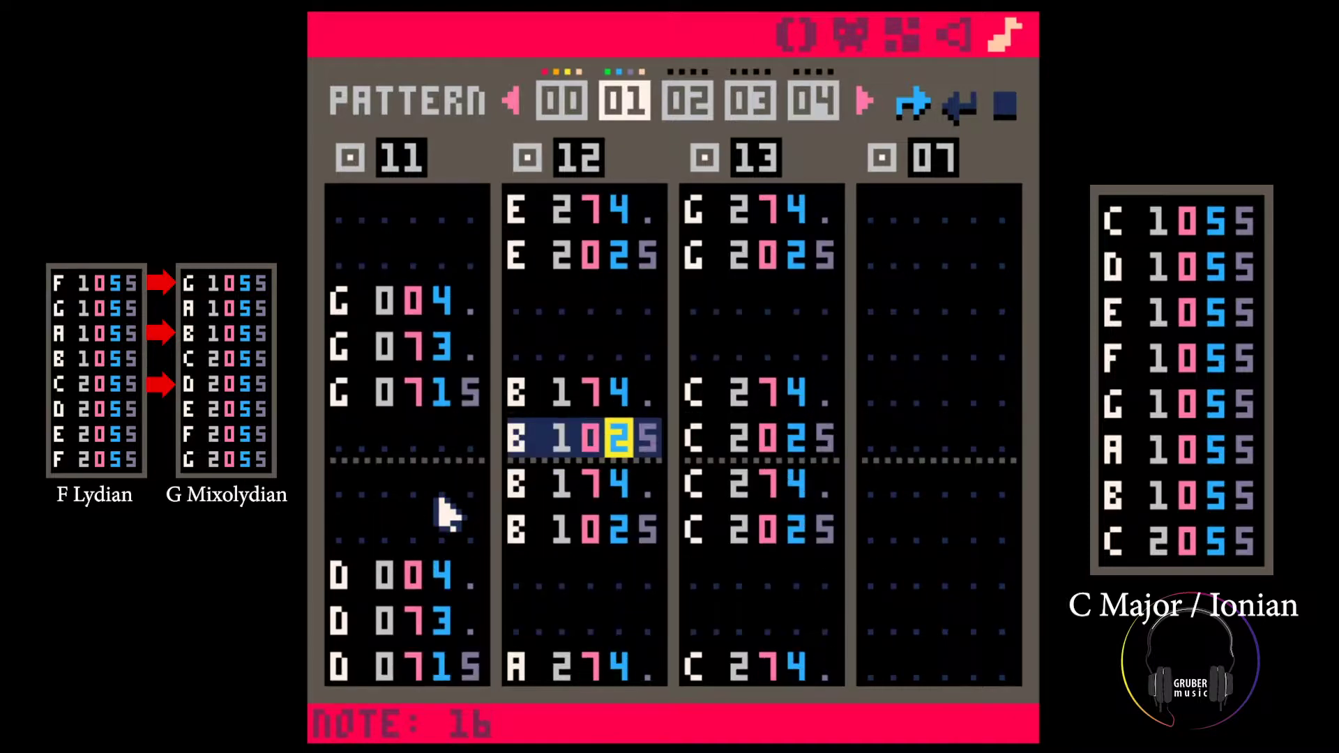
{"action": "key", "text": "Up"}
{"action": "key", "text": "Right"}
{"action": "key", "text": "Right"}
{"action": "key", "text": "Right"}
{"action": "key", "text": "Right"}
{"action": "key", "text": "x"}
{"action": "key", "text": "x"}
{"action": "key", "text": "x"}
{"action": "key", "text": "x"}
Change the four C notes starting at row 20 in SFX 13 to D
{"action": "key", "text": "Down"}
{"action": "key", "text": "Down"}
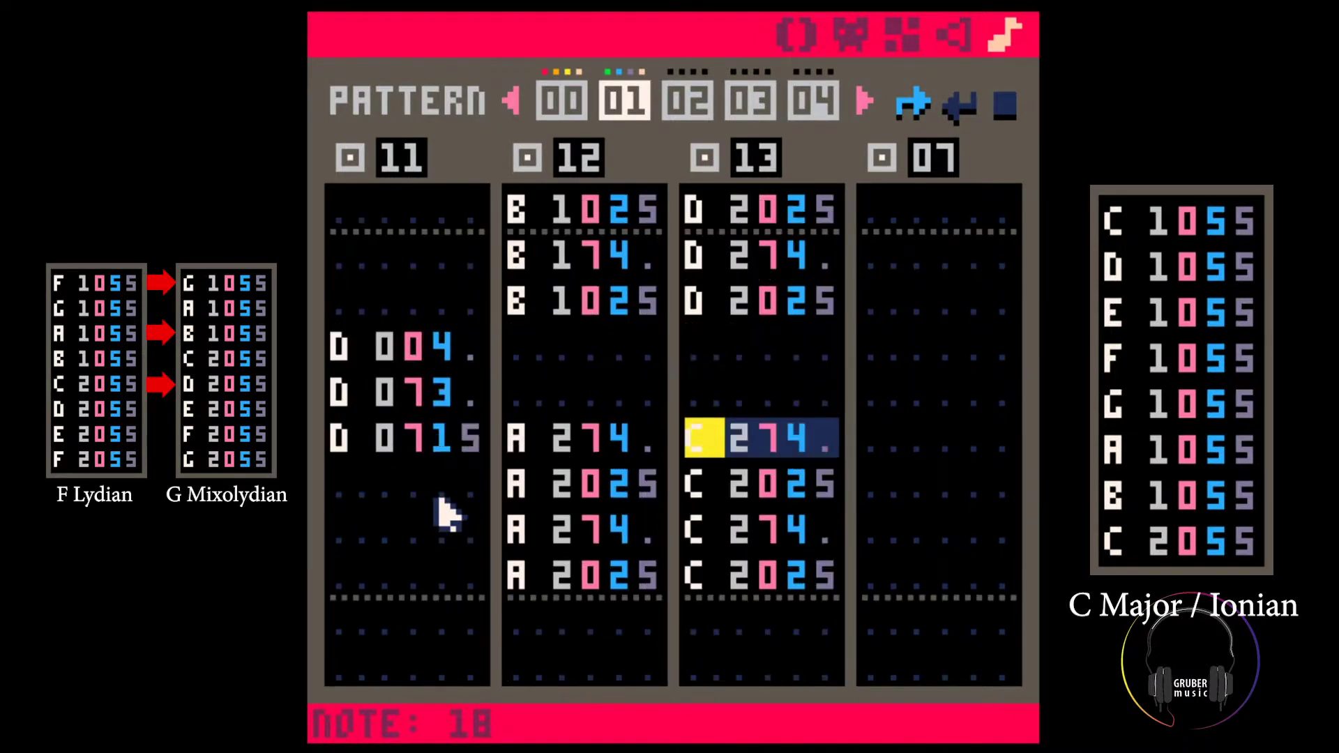
{"action": "key", "text": "x"}
{"action": "key", "text": "x"}
{"action": "key", "text": "x"}
{"action": "key", "text": "x"}
Change the four A notes starting at row 20 in SFX 12 to B and play the pattern
{"action": "key", "text": "Up"}
{"action": "key", "text": "Up"}
{"action": "key", "text": "Left"}
{"action": "key", "text": "Left"}
{"action": "key", "text": "Left"}
{"action": "key", "text": "Left"}
{"action": "key", "text": "Left"}
{"action": "key", "text": "Up"}
{"action": "key", "text": "Up"}
{"action": "key", "text": "m"}
{"action": "key", "text": "m"}
{"action": "key", "text": "m"}
{"action": "key", "text": "m"}
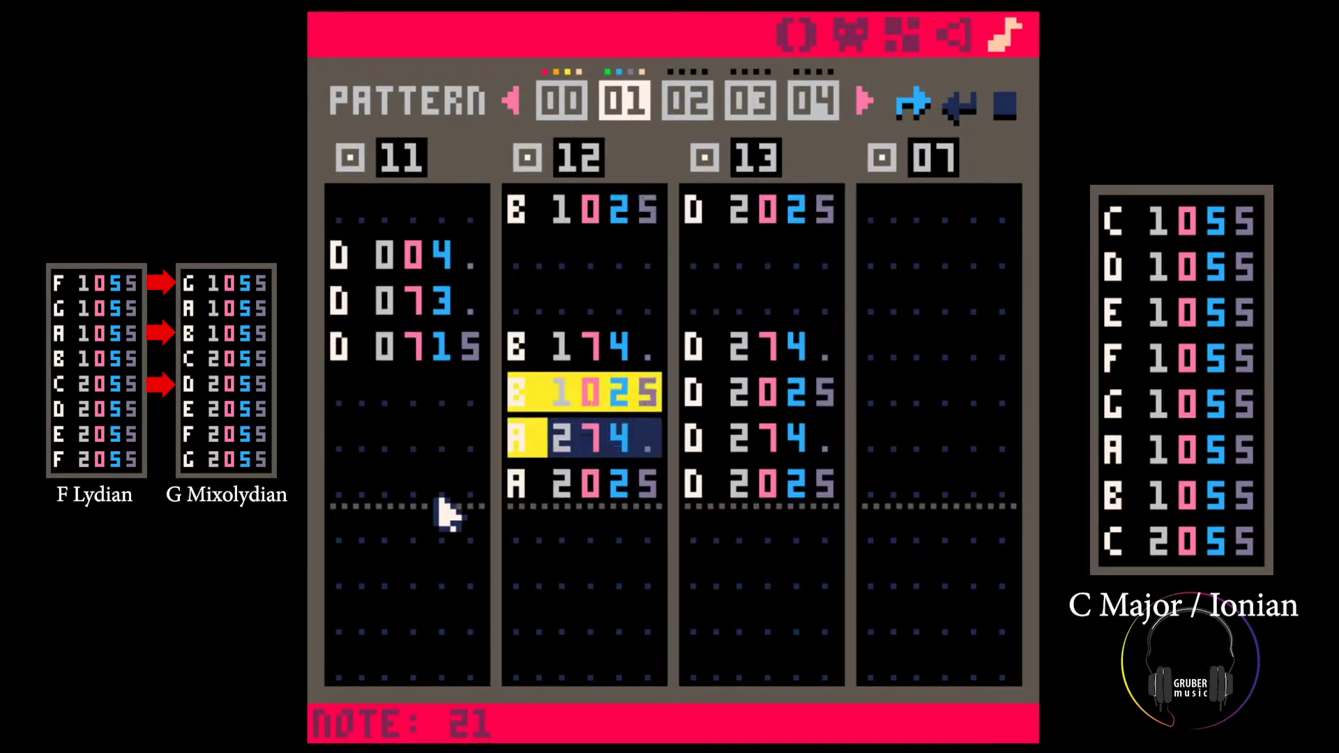
{"action": "key", "text": "space"}
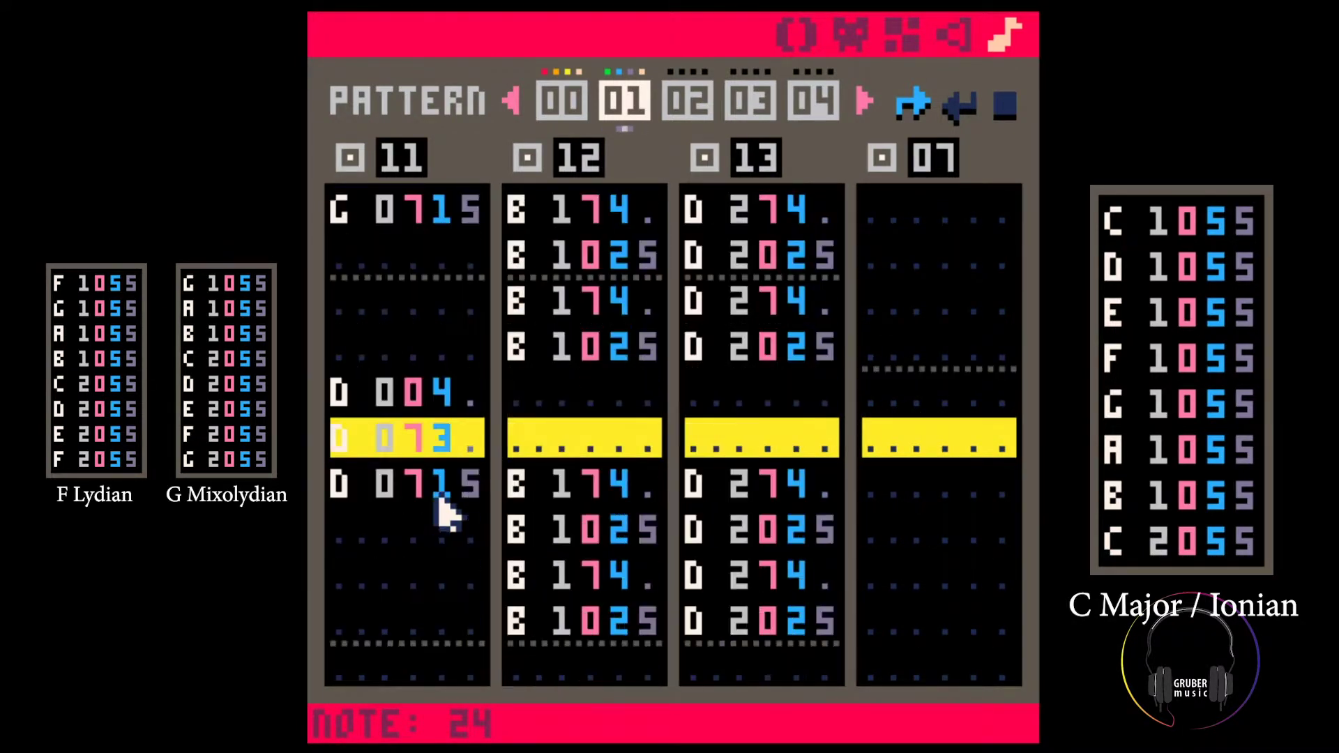
Raise all the B notes in SFX 12 to octave 2 and play pattern 01 again
{"action": "key", "text": "space"}
{"action": "key", "text": "Up"}
{"action": "key", "text": "Up"}
{"action": "key", "text": "Up"}
{"action": "key", "text": "Up"}
{"action": "key", "text": "Up"}
{"action": "key", "text": "Up"}
{"action": "key", "text": "Up"}
{"action": "key", "text": "Up"}
{"action": "key", "text": "Up"}
{"action": "key", "text": "Up"}
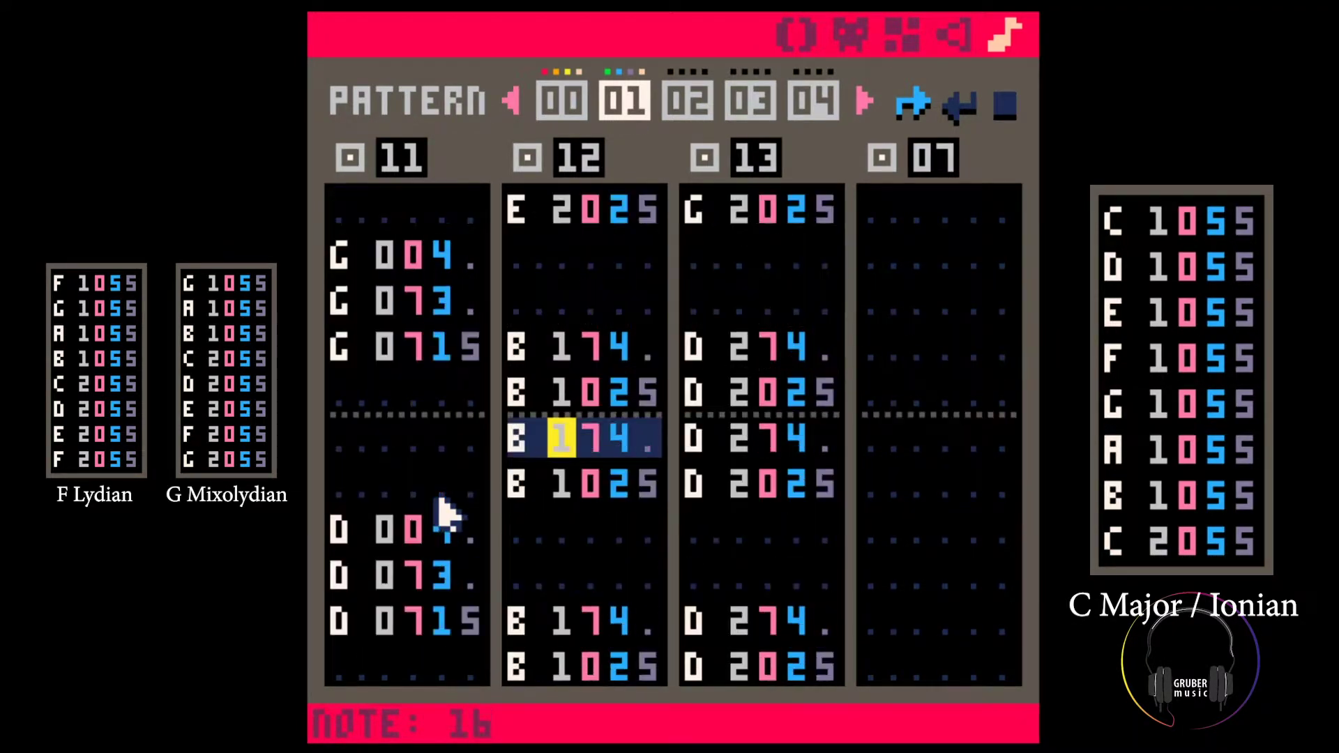
{"action": "key", "text": "Down"}
{"action": "key", "text": "Down"}
{"action": "key", "text": "Down"}
{"action": "key", "text": "Down"}
{"action": "key", "text": "Down"}
{"action": "key", "text": "Down"}
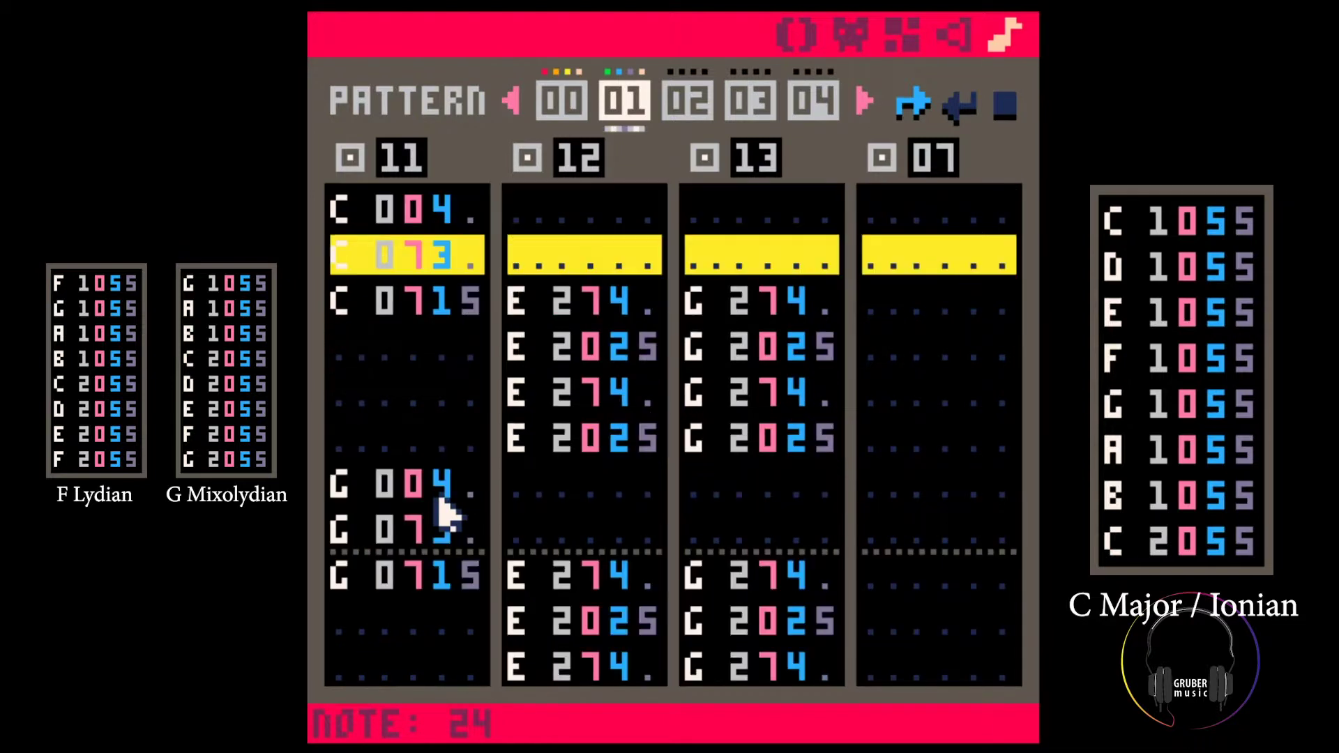
{"action": "key", "text": "space"}
{"action": "left_click", "coordinate": [708, 218]}
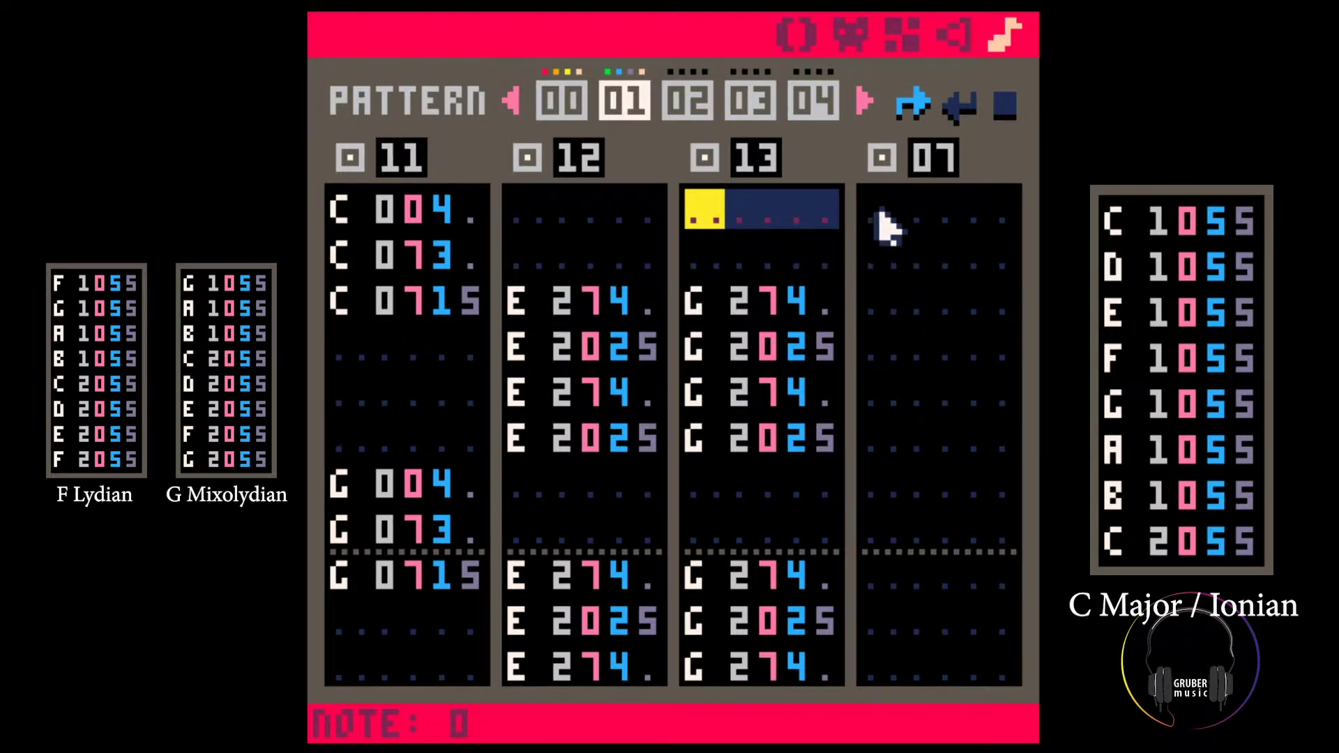
{"action": "left_click_drag", "start_coordinate": [885, 226], "coordinate": [1011, 565]}
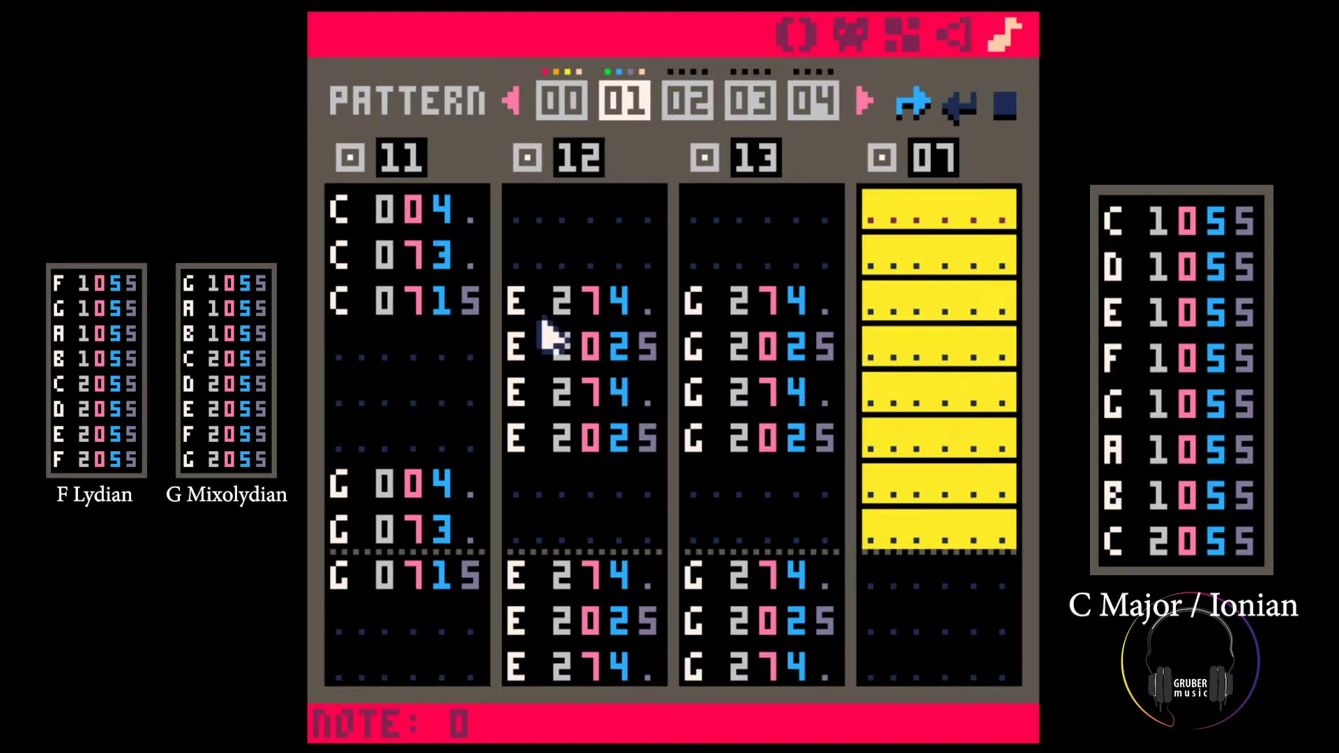
{"action": "left_click_drag", "start_coordinate": [701, 224], "coordinate": [828, 463]}
{"action": "left_click", "coordinate": [764, 254]}
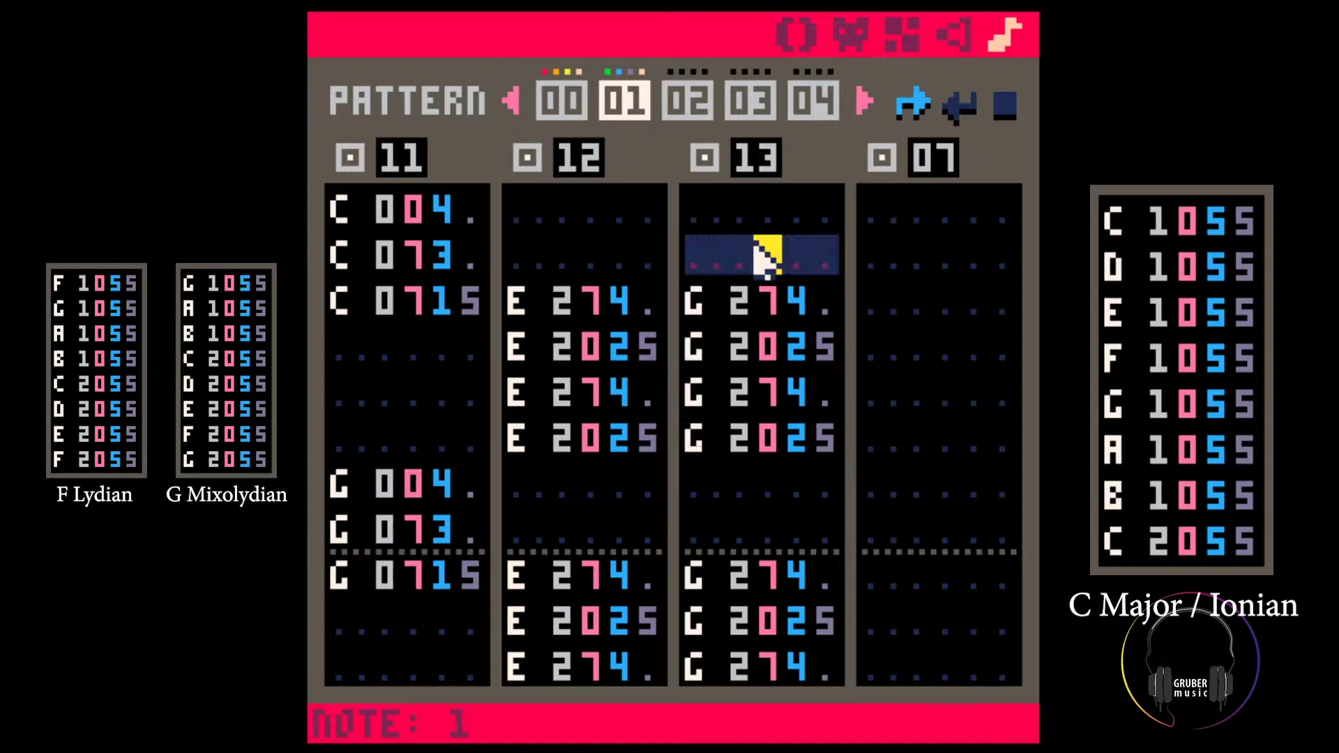
{"action": "left_click", "coordinate": [722, 224]}
In pattern 00, copy the four G notes starting at row 2 of SFX 10 and paste them at row 2 of SFX 08
{"action": "left_click", "coordinate": [557, 103]}
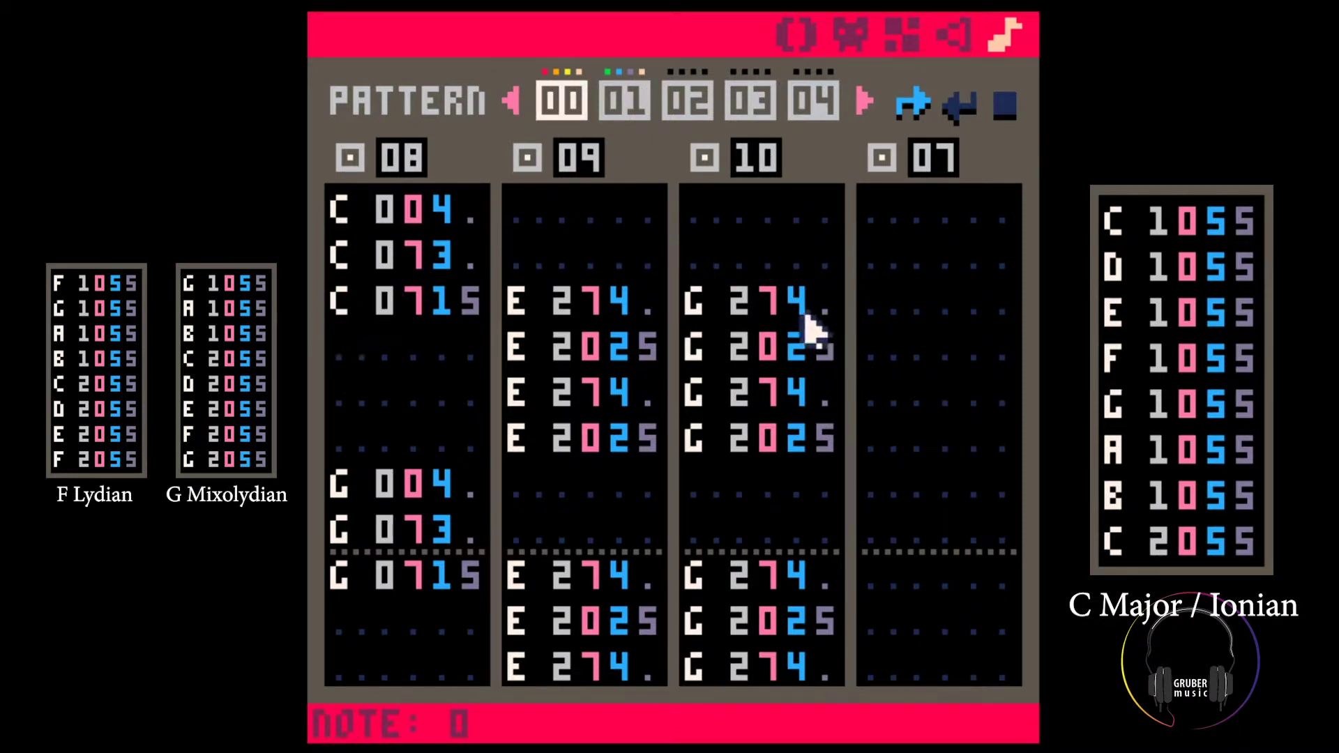
{"action": "left_click_drag", "start_coordinate": [699, 317], "coordinate": [819, 443]}
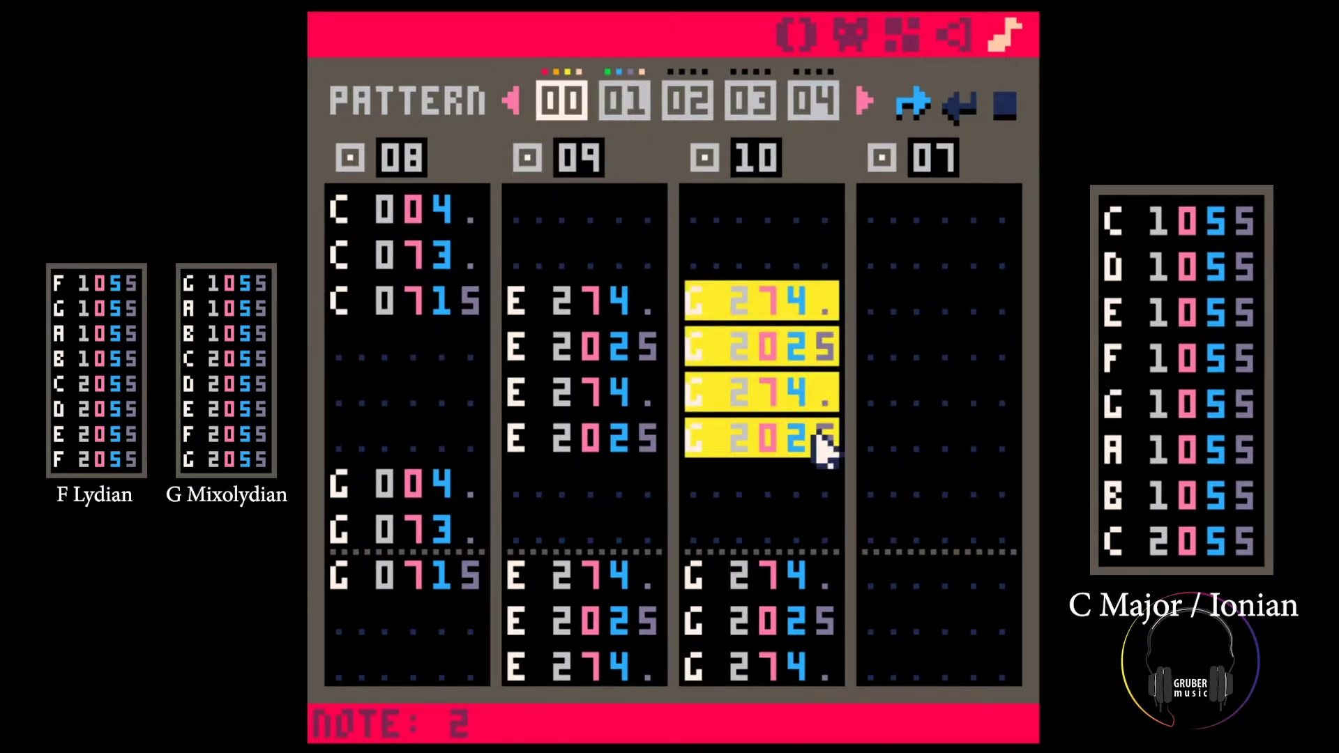
{"action": "key", "text": "ctrl+c"}
{"action": "left_click", "coordinate": [337, 300]}
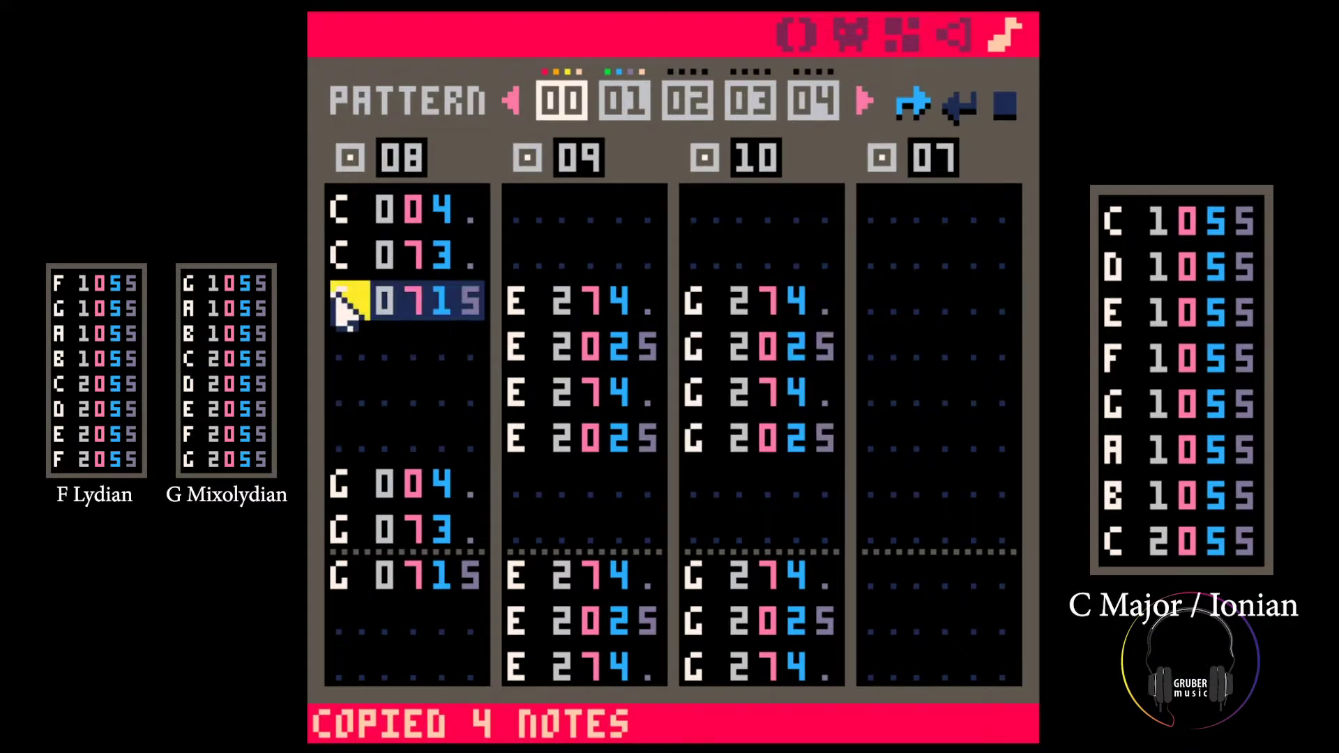
{"action": "key", "text": "ctrl+v"}
Set the C note at row 1 of SFX 08 to volume 2 with effect 5, and play the pattern
{"action": "left_click", "coordinate": [434, 258]}
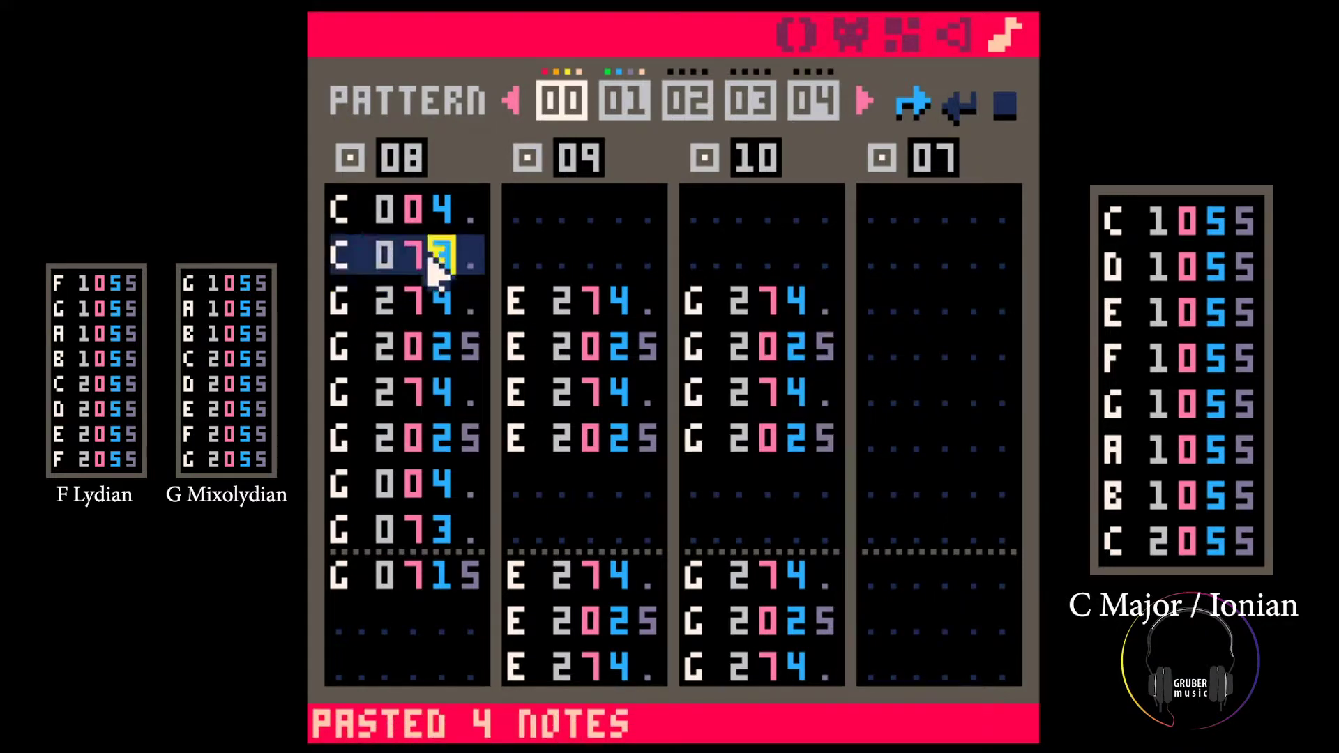
{"action": "key", "text": "Down"}
{"action": "key", "text": "Up"}
{"action": "type", "text": "25"}
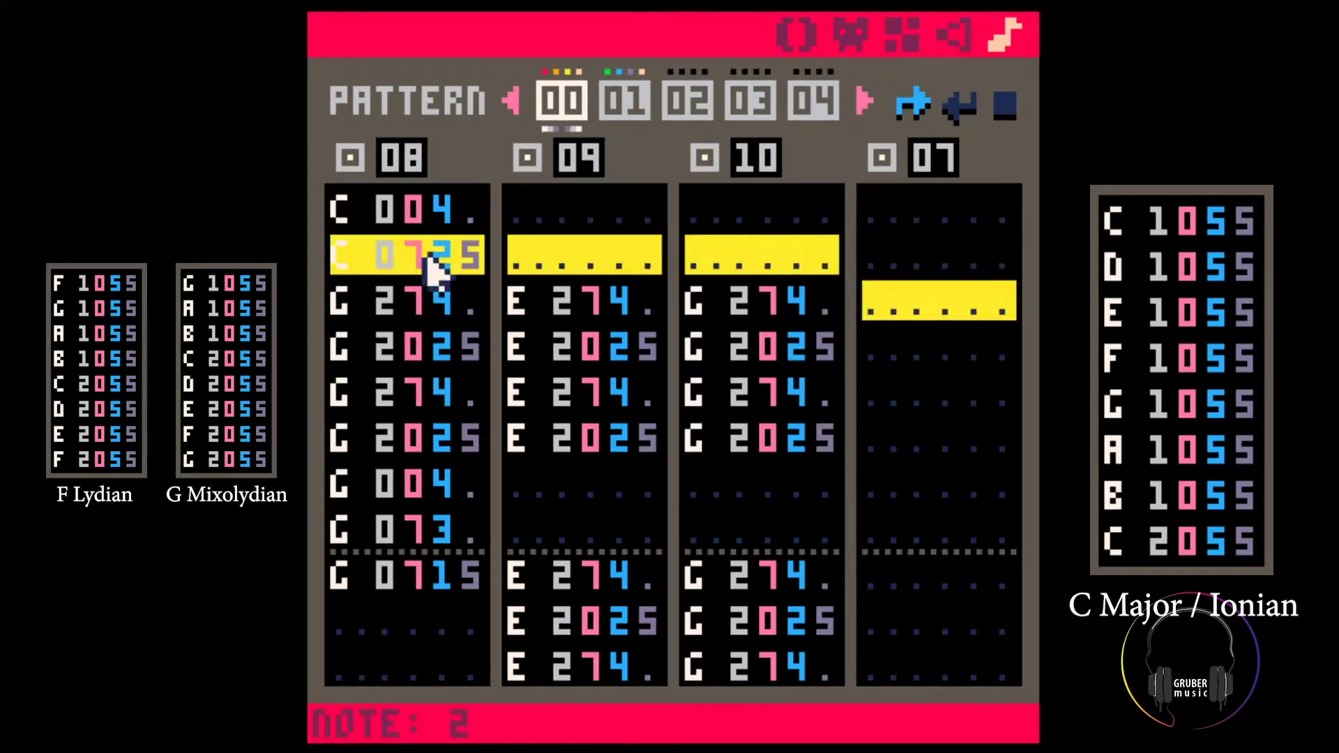
{"action": "key", "text": "space"}
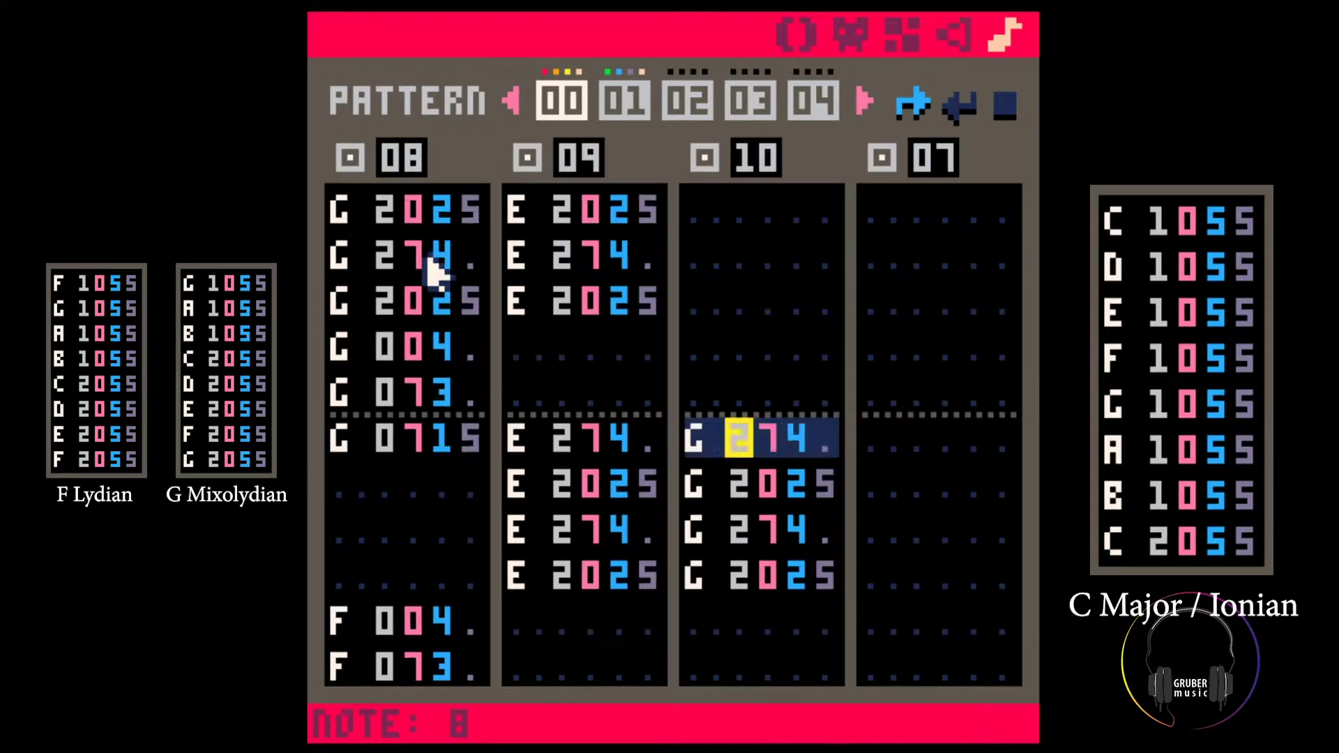
Copy the four G notes starting at row 8 of SFX 10 and paste them at row 8 of SFX 08
{"action": "key", "text": "shift+Down"}
{"action": "key", "text": "shift+Down"}
{"action": "key", "text": "shift+Down"}
{"action": "key", "text": "shift+Down"}
{"action": "key", "text": "ctrl+c"}
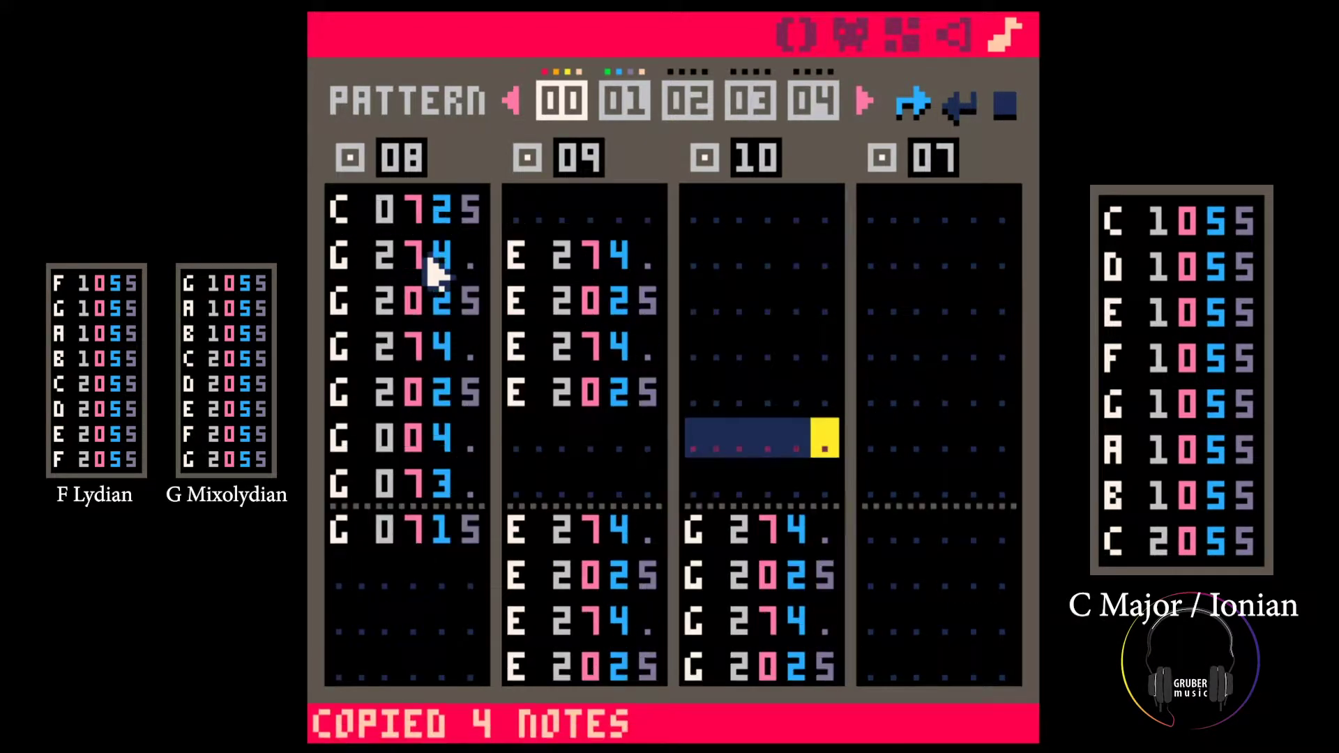
{"action": "key", "text": "Down"}
{"action": "key", "text": "Down"}
{"action": "key", "text": "Left"}
{"action": "key", "text": "ctrl+Left"}
{"action": "key", "text": "ctrl+Left"}
{"action": "key", "text": "Left"}
{"action": "key", "text": "Left"}
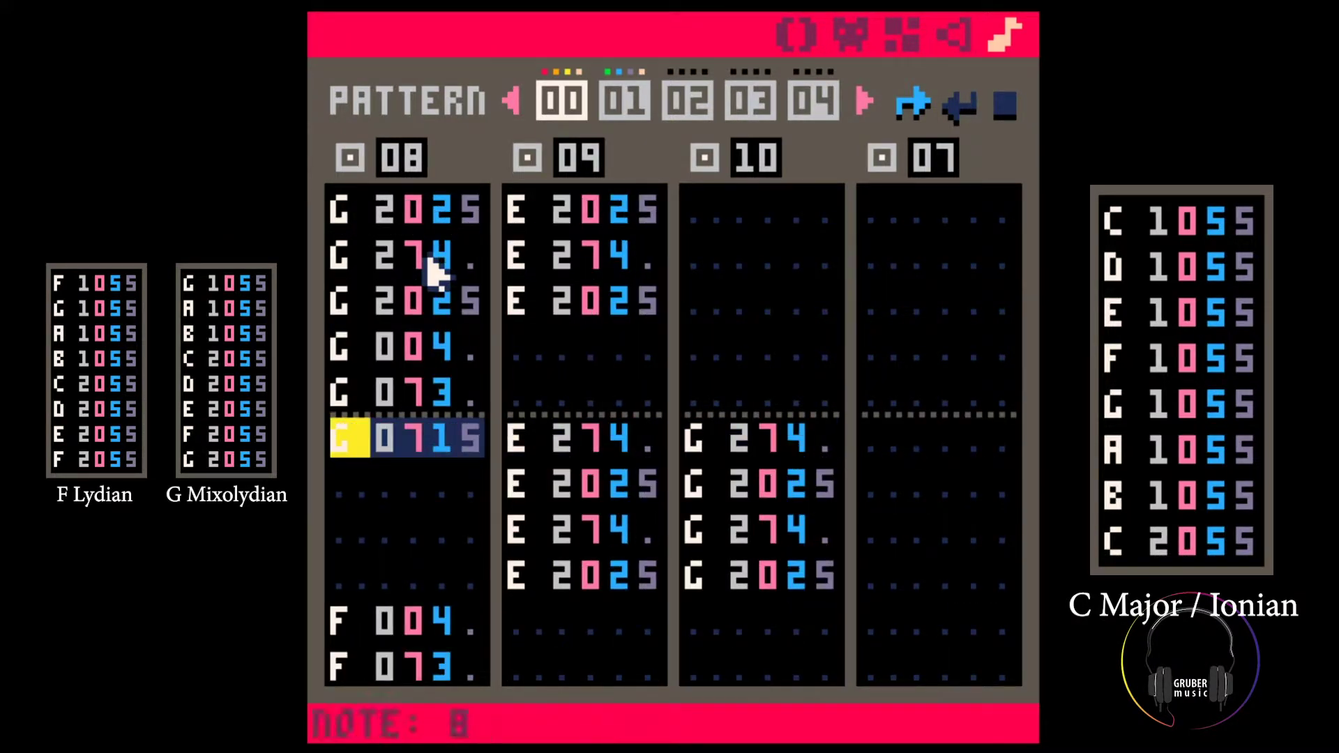
{"action": "key", "text": "ctrl+v"}
{"action": "key", "text": "Right"}
{"action": "key", "text": "Right"}
{"action": "key", "text": "Right"}
{"action": "key", "text": "Up"}
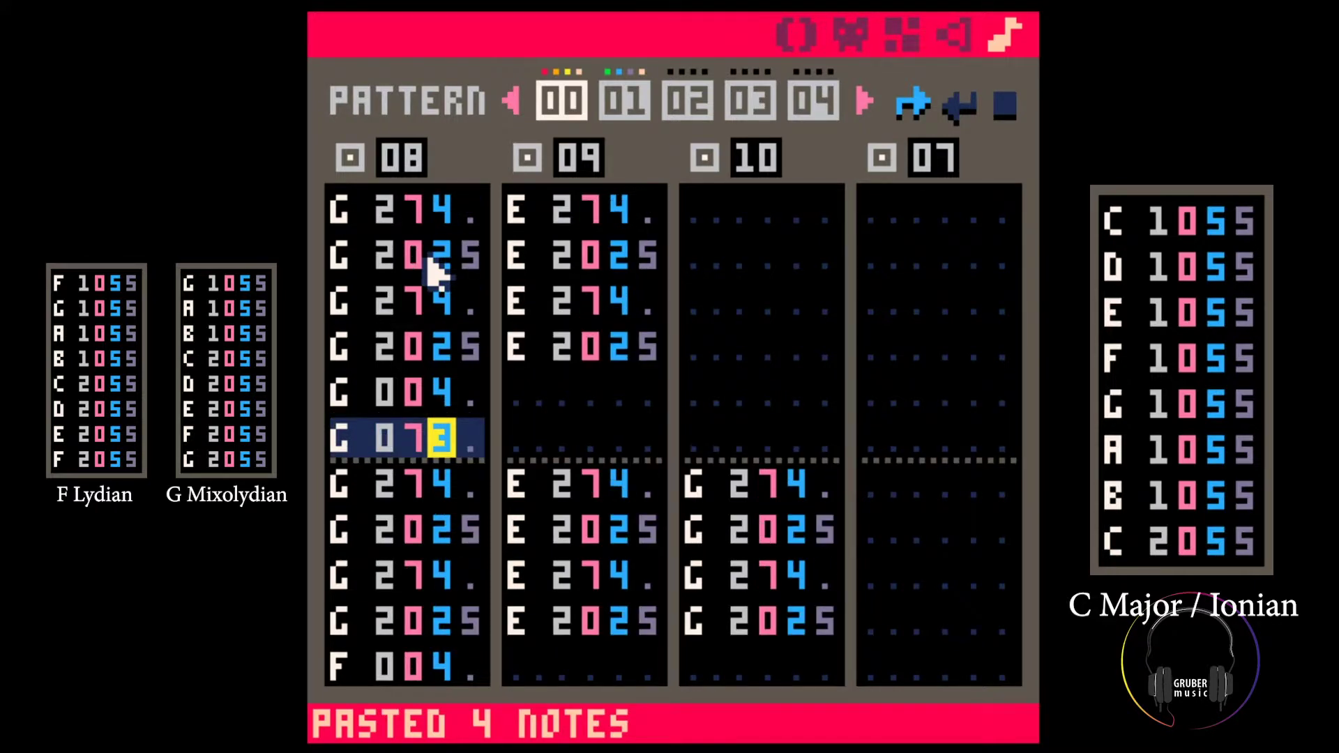
{"action": "key", "text": "Down"}
Copy the four C notes starting at row 14 of SFX 10 and paste them at row 14 of SFX 08
{"action": "key", "text": "ctrl+Right"}
{"action": "key", "text": "ctrl+Right"}
{"action": "key", "text": "Right"}
{"action": "key", "text": "Right"}
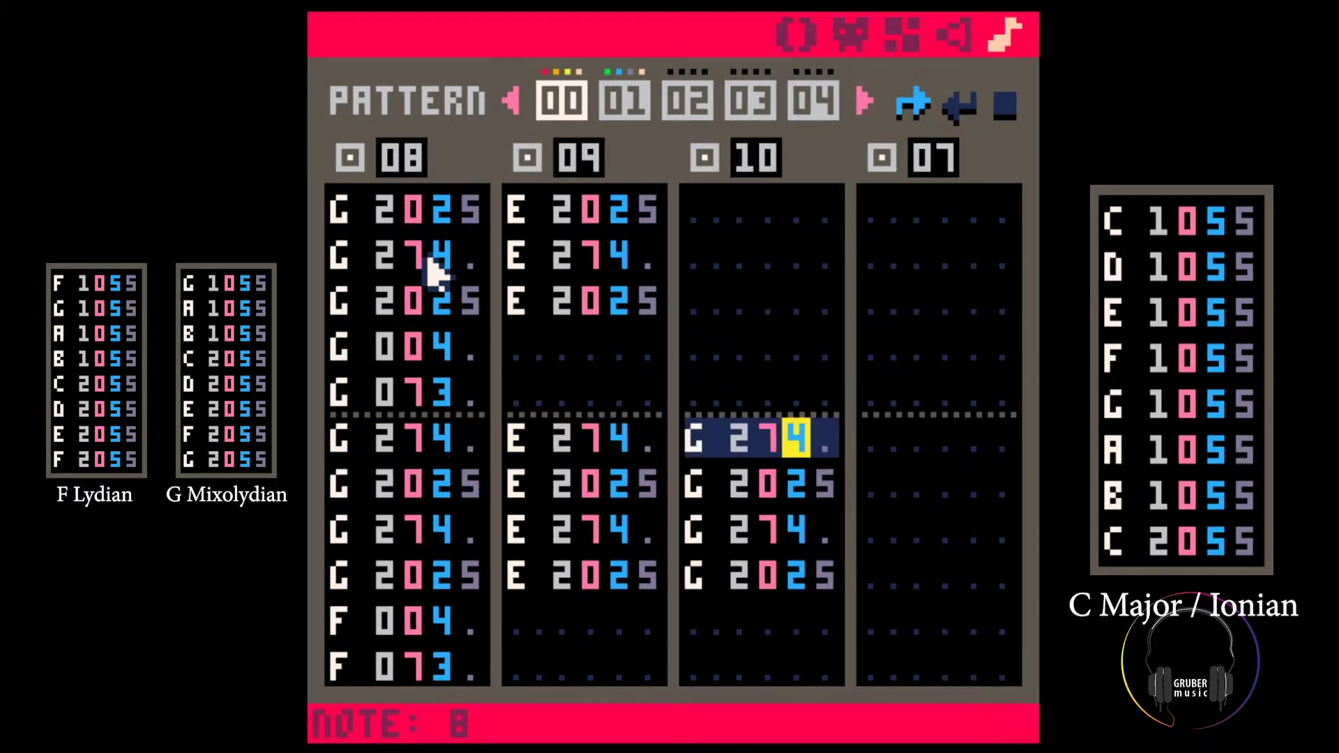
{"action": "key", "text": "Down"}
{"action": "key", "text": "Down"}
{"action": "key", "text": "Down"}
{"action": "key", "text": "Down"}
{"action": "key", "text": "Down"}
{"action": "key", "text": "Down"}
{"action": "key", "text": "shift+Down"}
{"action": "key", "text": "shift+Down"}
{"action": "key", "text": "shift+Down"}
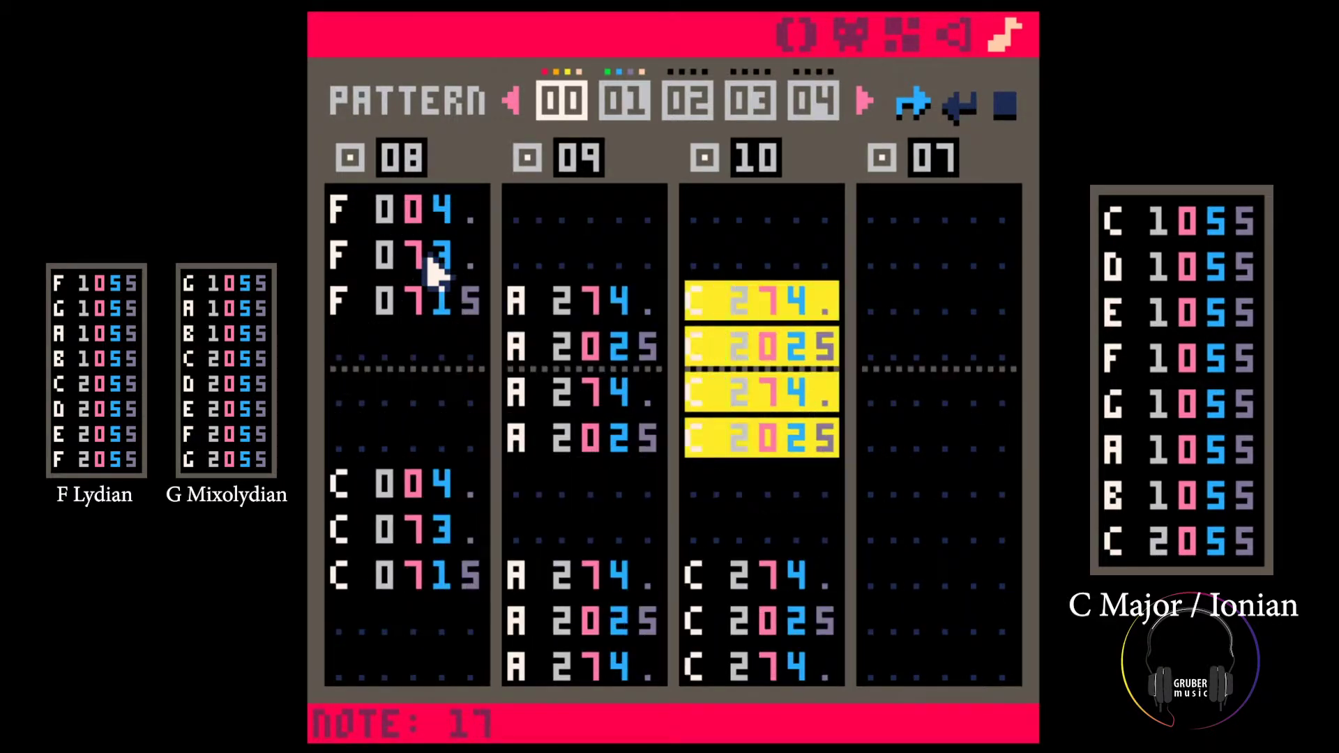
{"action": "key", "text": "ctrl+c"}
{"action": "key", "text": "Up"}
{"action": "key", "text": "Up"}
{"action": "key", "text": "Up"}
{"action": "key", "text": "Up"}
{"action": "key", "text": "Down"}
{"action": "key", "text": "ctrl+Left"}
{"action": "key", "text": "ctrl+Left"}
{"action": "key", "text": "ctrl+v"}
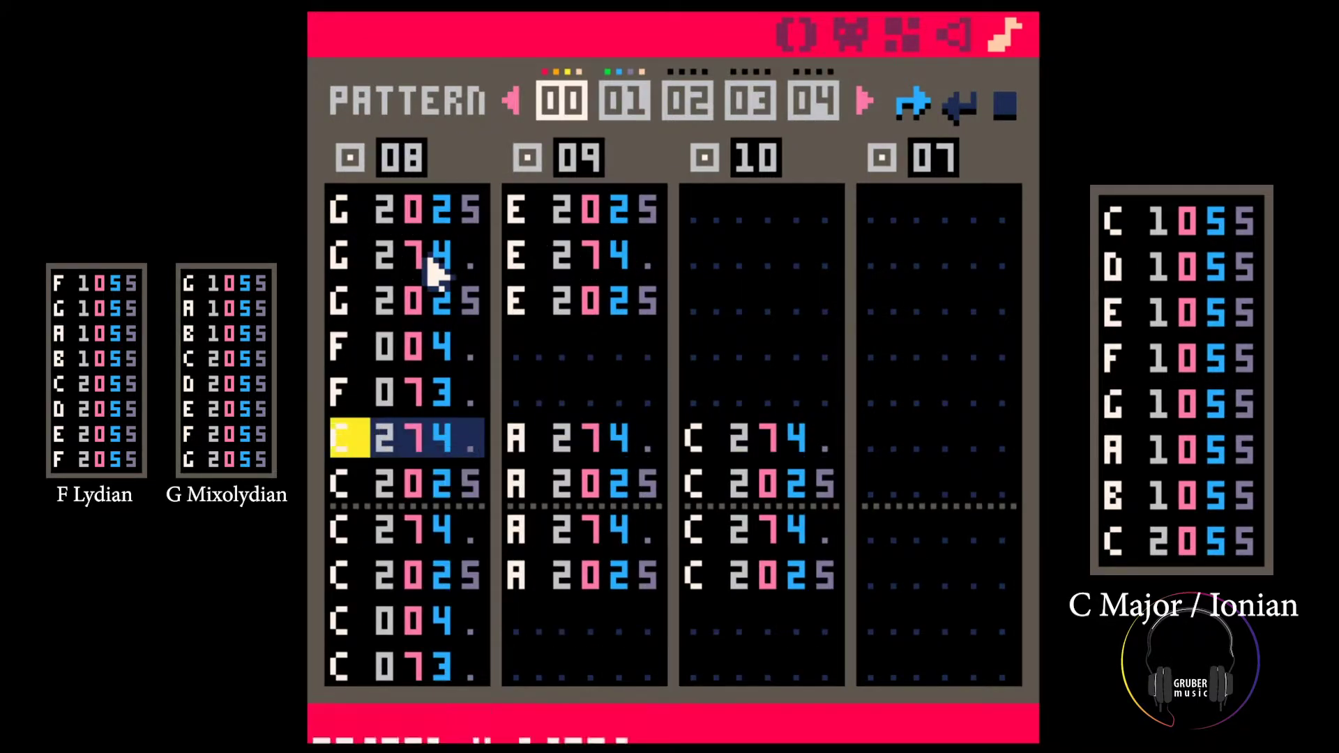
Copy the four C notes starting at row 20 of SFX 10 and paste them at row 20 of SFX 08
{"action": "key", "text": "Down"}
{"action": "key", "text": "Down"}
{"action": "key", "text": "Down"}
{"action": "key", "text": "Down"}
{"action": "key", "text": "Down"}
{"action": "key", "text": "Down"}
{"action": "key", "text": "ctrl+Right"}
{"action": "key", "text": "ctrl+Right"}
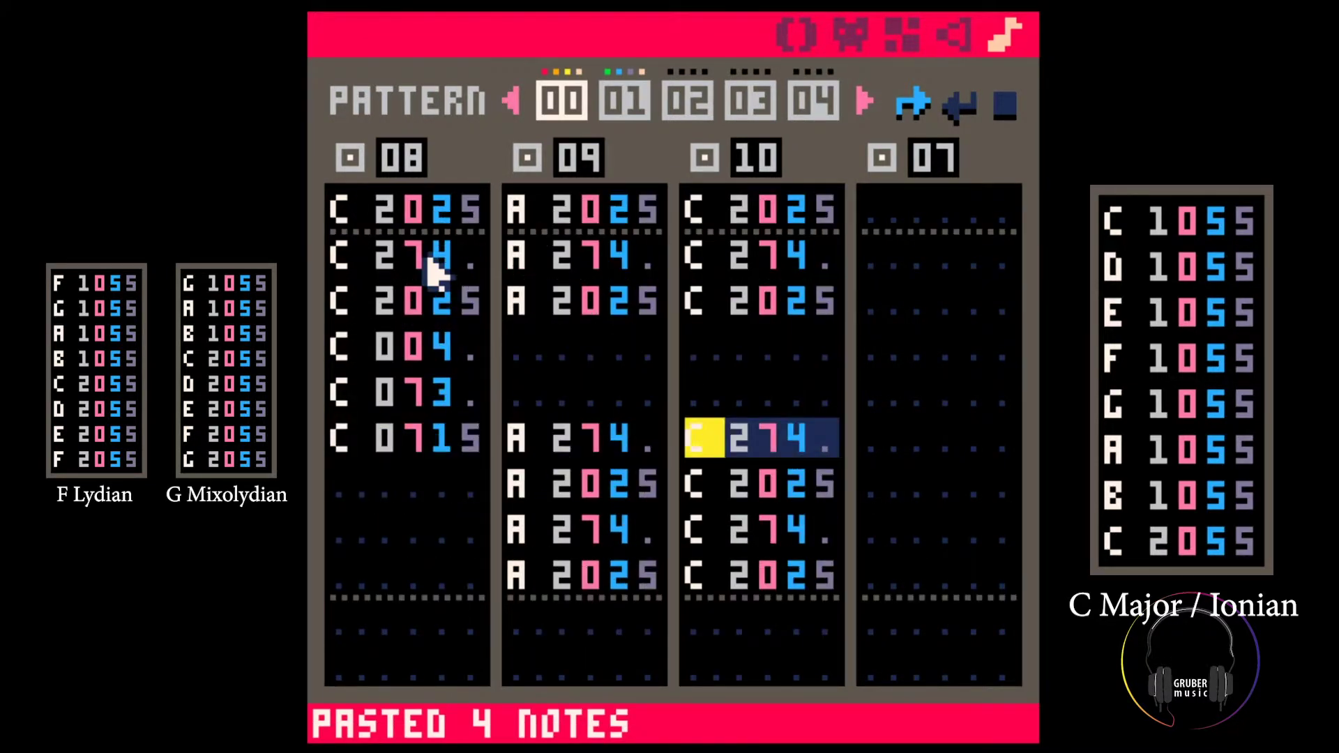
{"action": "key", "text": "shift+Down"}
{"action": "key", "text": "shift+Down"}
{"action": "key", "text": "shift+Down"}
{"action": "key", "text": "ctrl+c"}
{"action": "key", "text": "Up"}
{"action": "key", "text": "Up"}
{"action": "key", "text": "Up"}
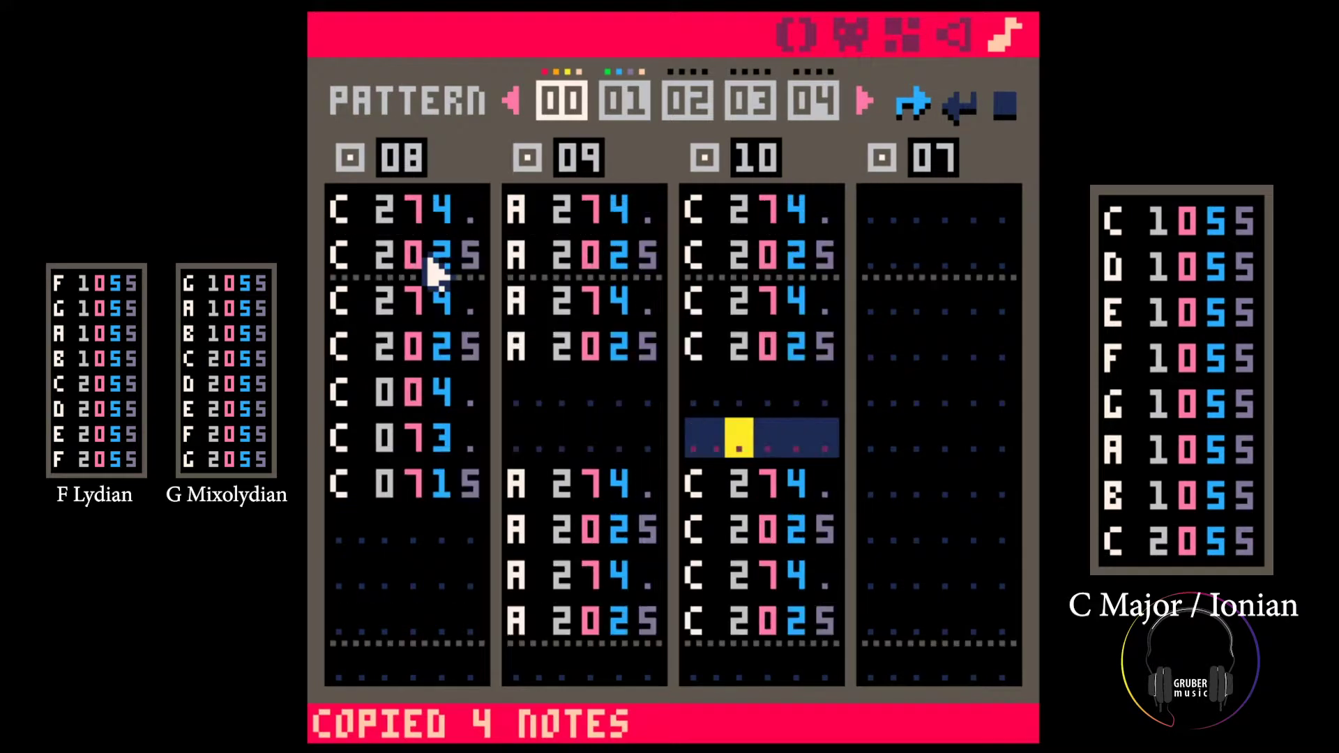
{"action": "key", "text": "ctrl+Left"}
{"action": "key", "text": "ctrl+Left"}
{"action": "key", "text": "ctrl+v"}
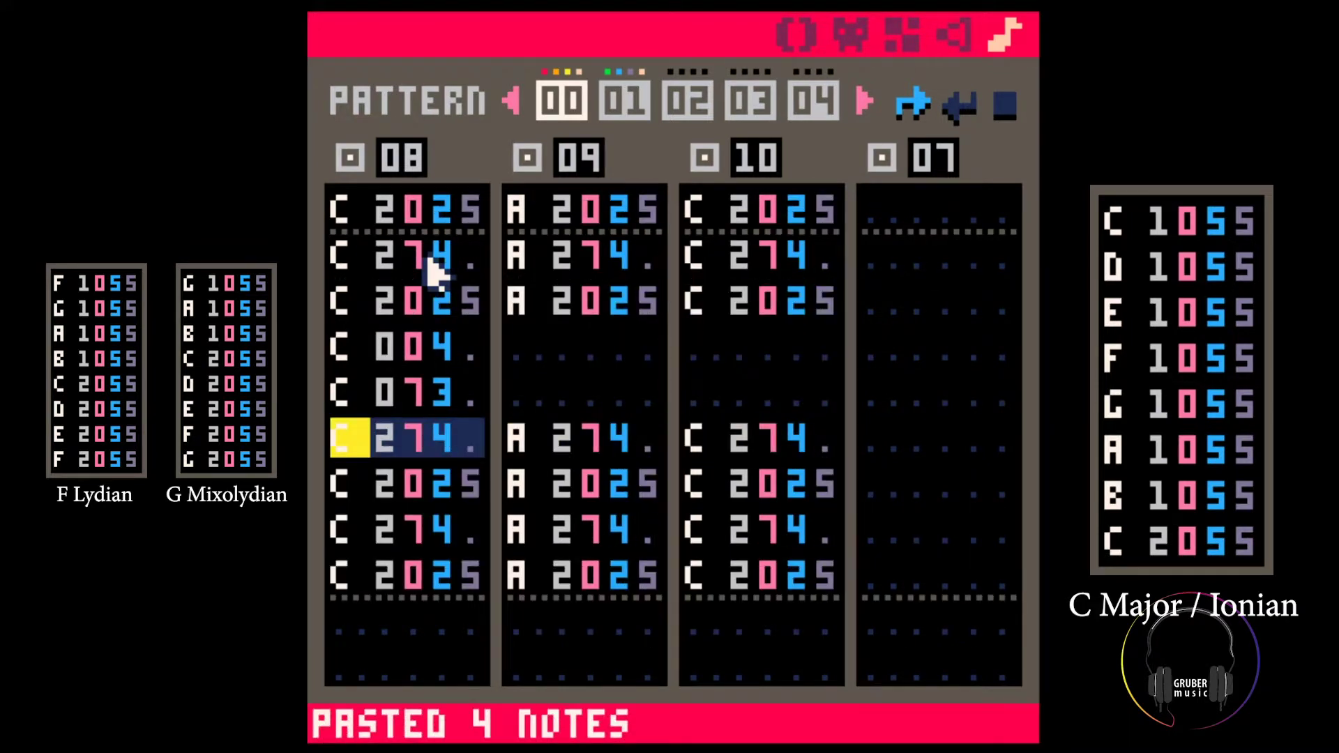
In pattern 01, copy the four G notes starting at row 2 of SFX 13 and paste them at row 2 of SFX 11
{"action": "key", "text": "plus"}
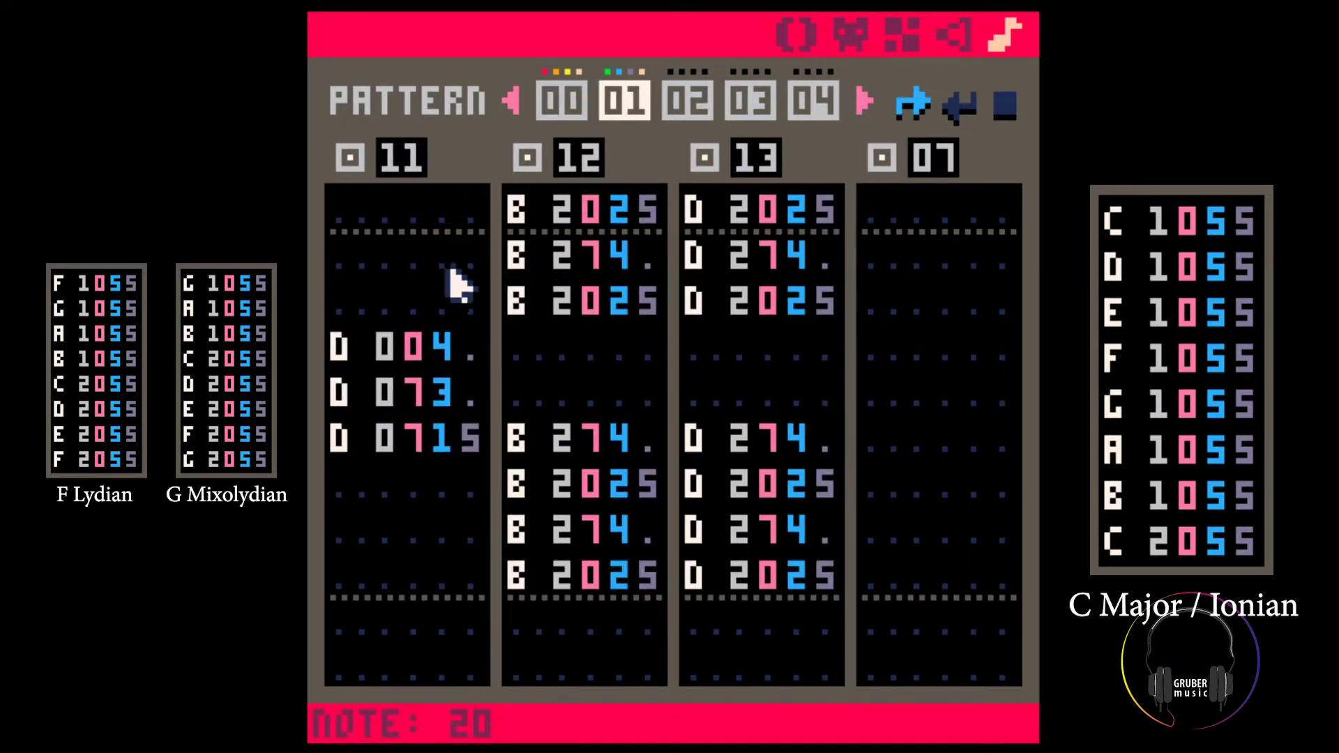
{"action": "key", "text": "Home"}
{"action": "left_click_drag", "start_coordinate": [691, 301], "coordinate": [830, 433]}
{"action": "key", "text": "ctrl+c"}
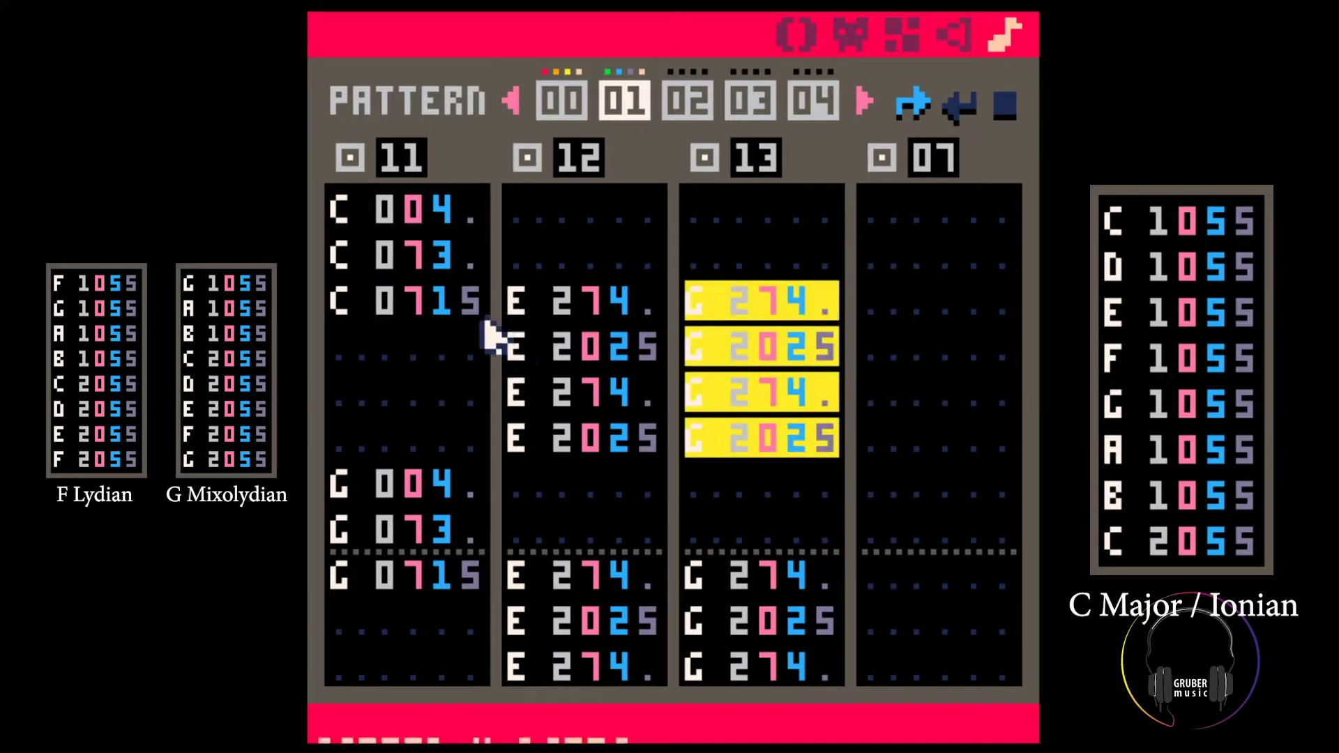
{"action": "left_click", "coordinate": [339, 300]}
{"action": "key", "text": "ctrl+v"}
Copy the four G notes starting at row 8 of SFX 13 and paste them at row 8 of SFX 11
{"action": "left_click_drag", "start_coordinate": [714, 579], "coordinate": [822, 567]}
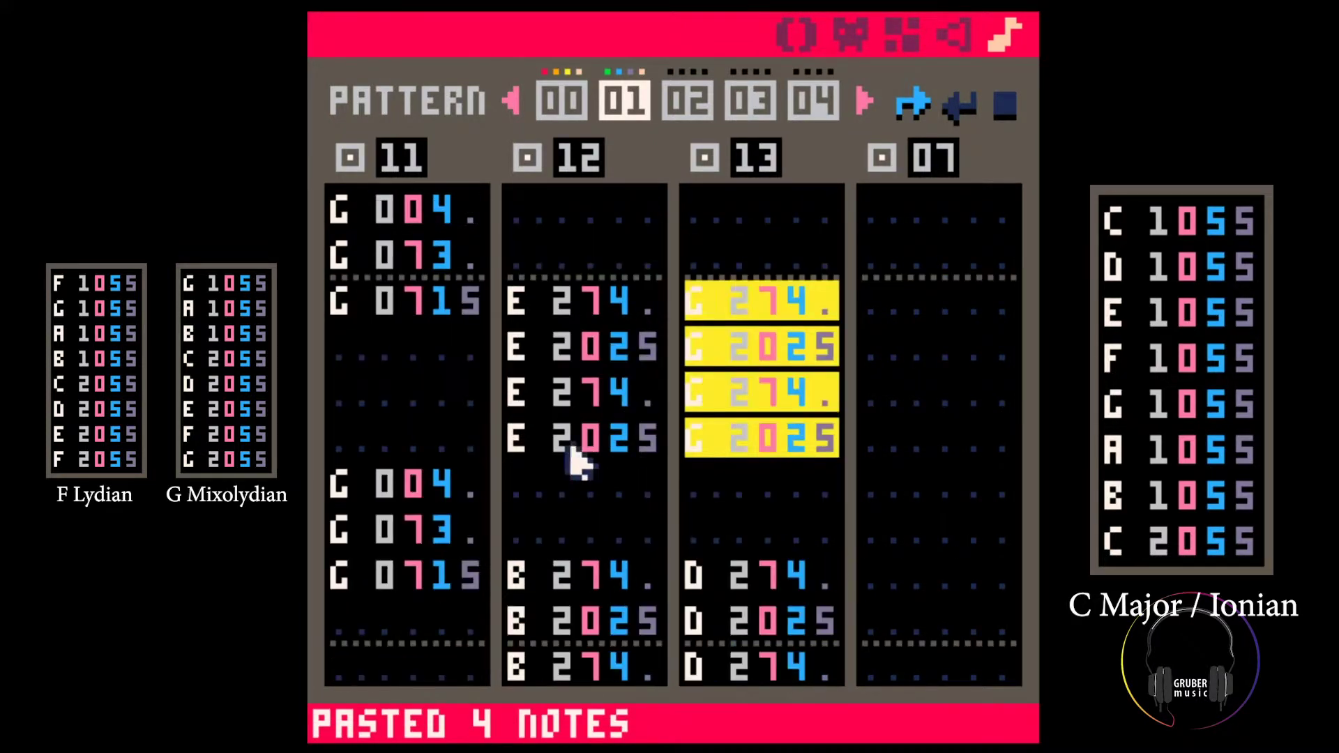
{"action": "key", "text": "ctrl+c"}
{"action": "left_click", "coordinate": [343, 314]}
{"action": "key", "text": "ctrl+v"}
Copy the four D notes starting at row 14 of SFX 13 and paste them at row 14 of SFX 11
{"action": "left_click", "coordinate": [729, 613]}
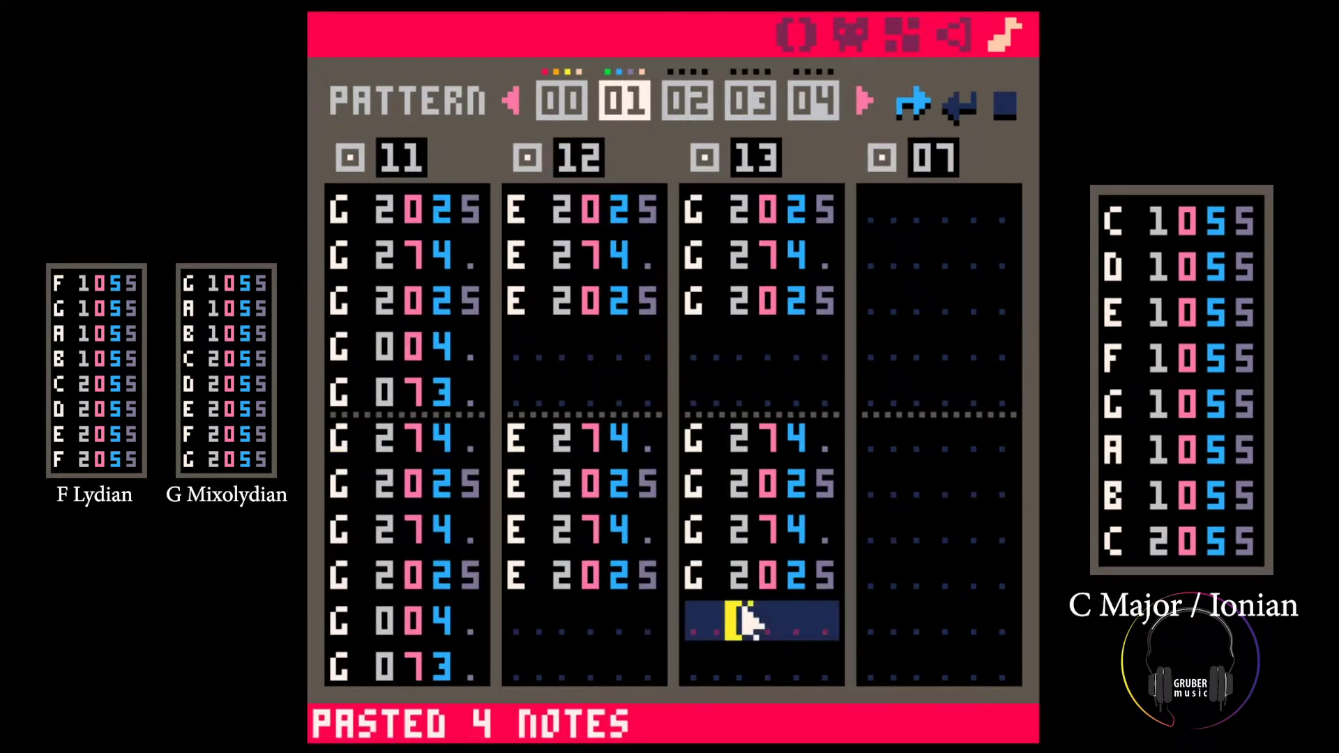
{"action": "left_click", "coordinate": [706, 538]}
{"action": "left_click", "coordinate": [774, 561], "text": "shift"}
{"action": "key", "text": "ctrl+c"}
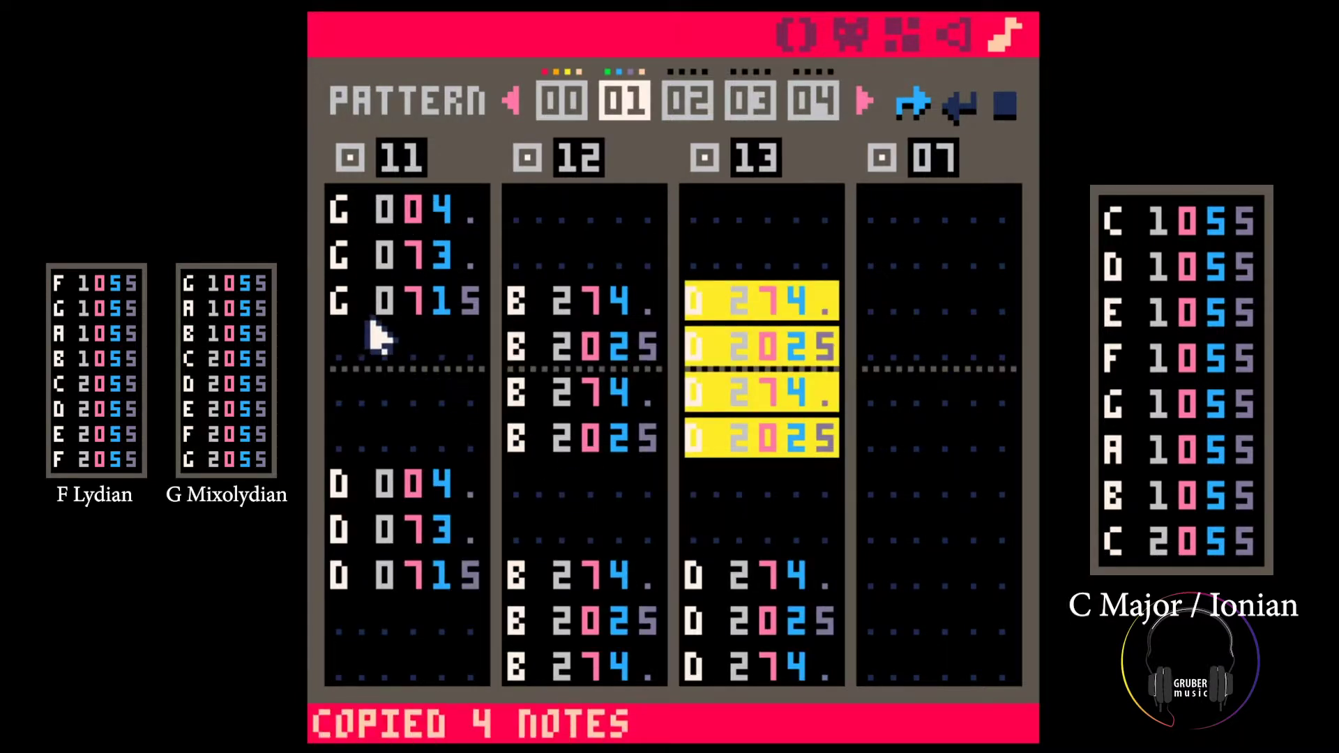
{"action": "left_click", "coordinate": [371, 310]}
{"action": "key", "text": "ctrl+v"}
Copy the four D notes starting at row 20 of SFX 13 and paste them at row 20 of SFX 11
{"action": "left_click", "coordinate": [697, 583]}
{"action": "left_click", "coordinate": [698, 594]}
{"action": "left_click", "coordinate": [822, 577], "text": "shift"}
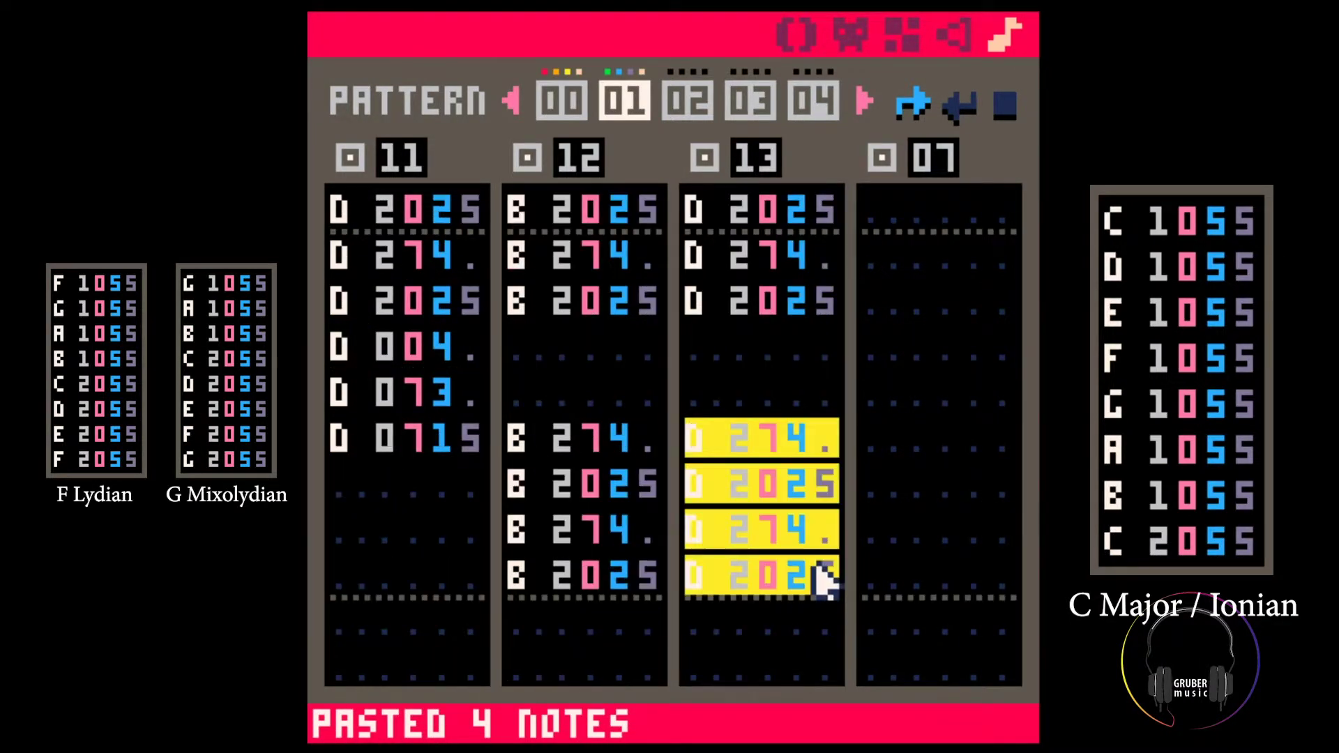
{"action": "key", "text": "ctrl+c"}
{"action": "left_click", "coordinate": [342, 313]}
{"action": "key", "text": "ctrl+v"}
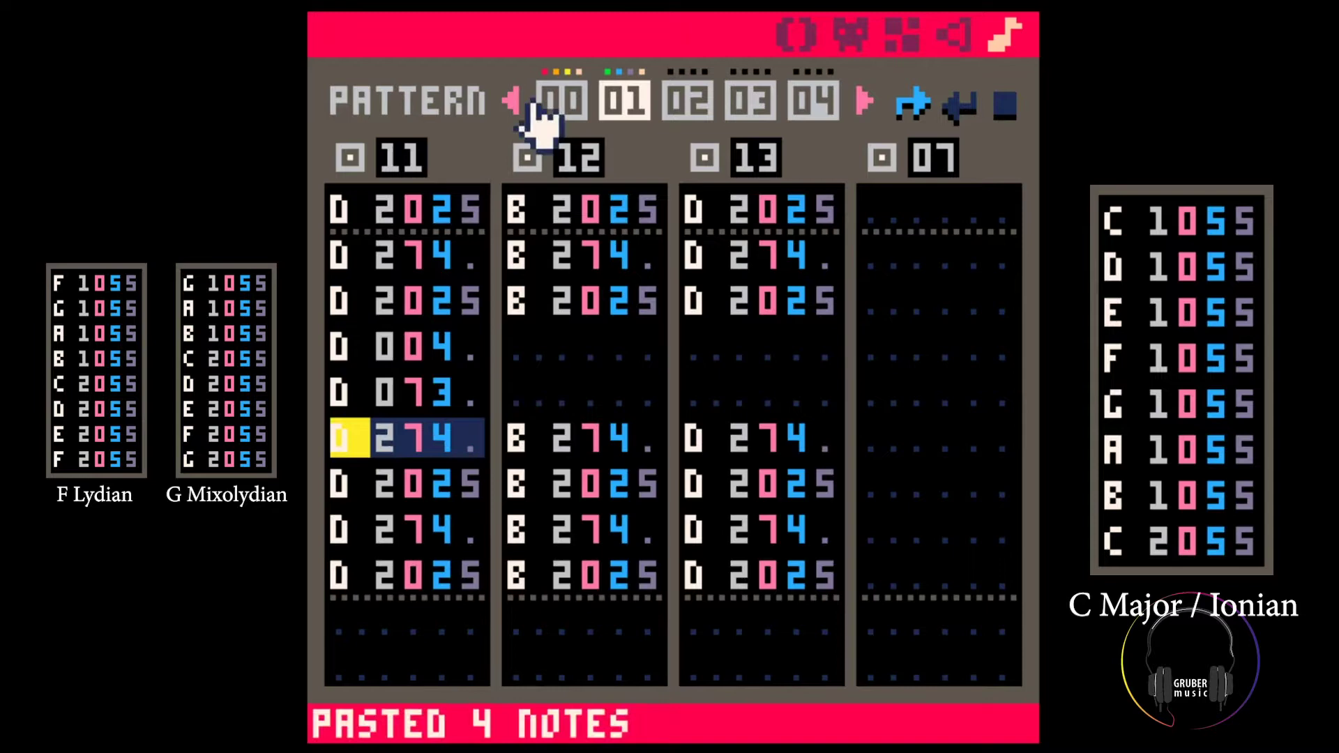
Clear SFX 13 by setting the volume of all its notes to 0 in the SFX editor
{"action": "scroll", "coordinate": [766, 225], "scroll_direction": "up", "scroll_amount": 7}
{"action": "left_click", "coordinate": [739, 209]}
{"action": "left_click", "coordinate": [956, 43]}
{"action": "left_click", "coordinate": [502, 187], "text": "shift"}
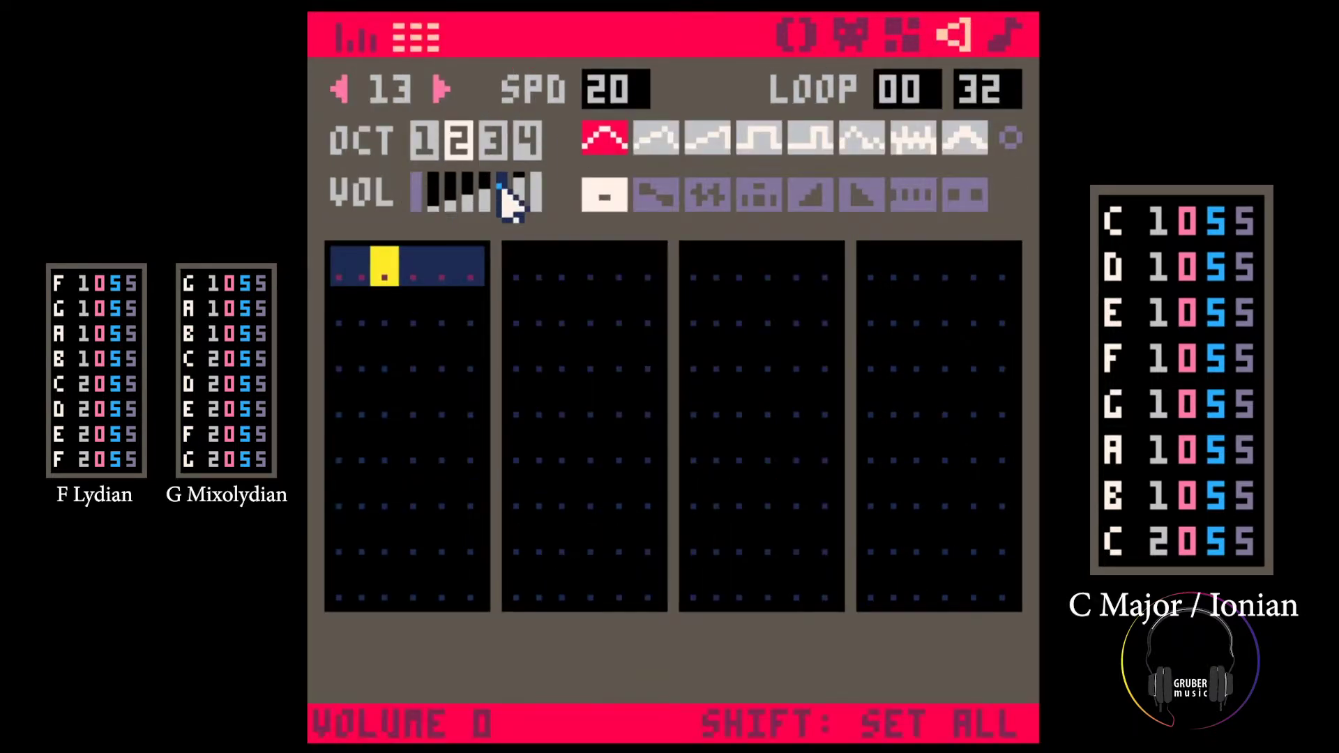
Clear SFX 10 of pattern 00 by setting the volume of all its notes to 0
{"action": "left_click", "coordinate": [1004, 32]}
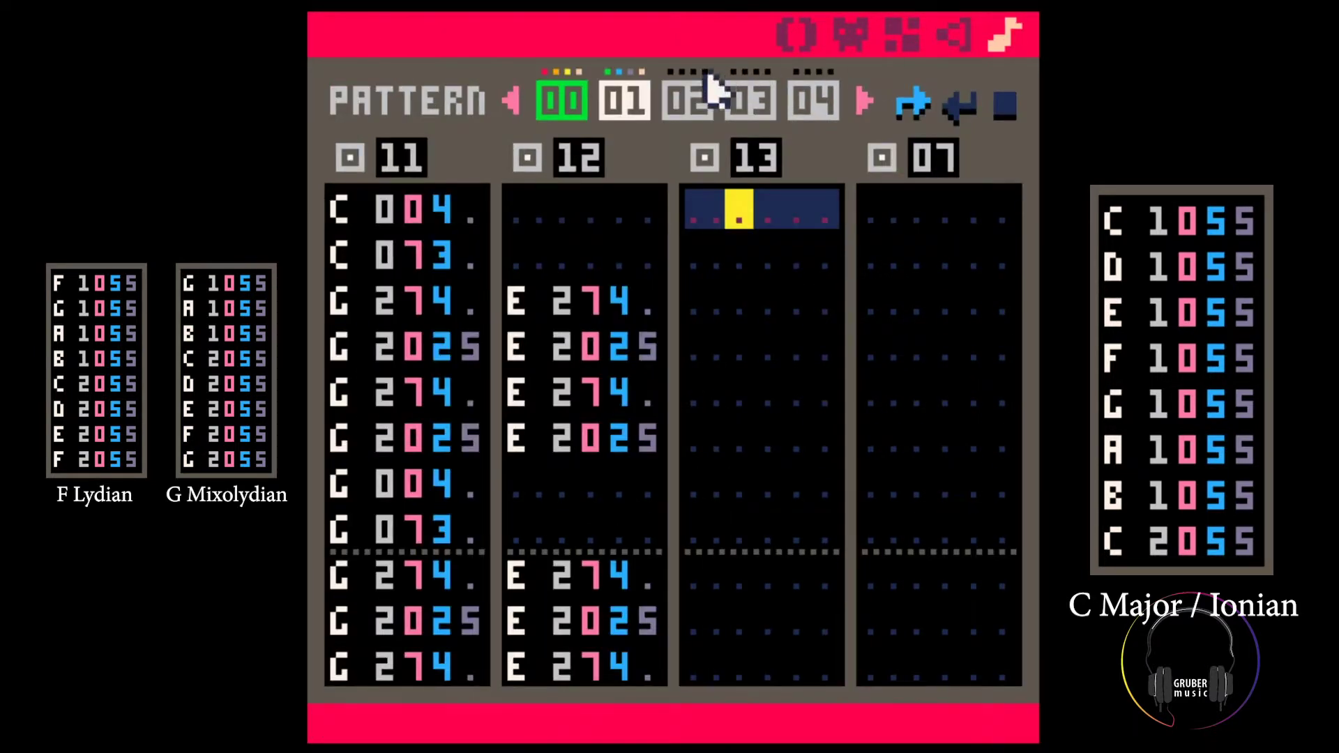
{"action": "left_click", "coordinate": [562, 99]}
{"action": "left_click", "coordinate": [738, 209]}
{"action": "left_click", "coordinate": [965, 35]}
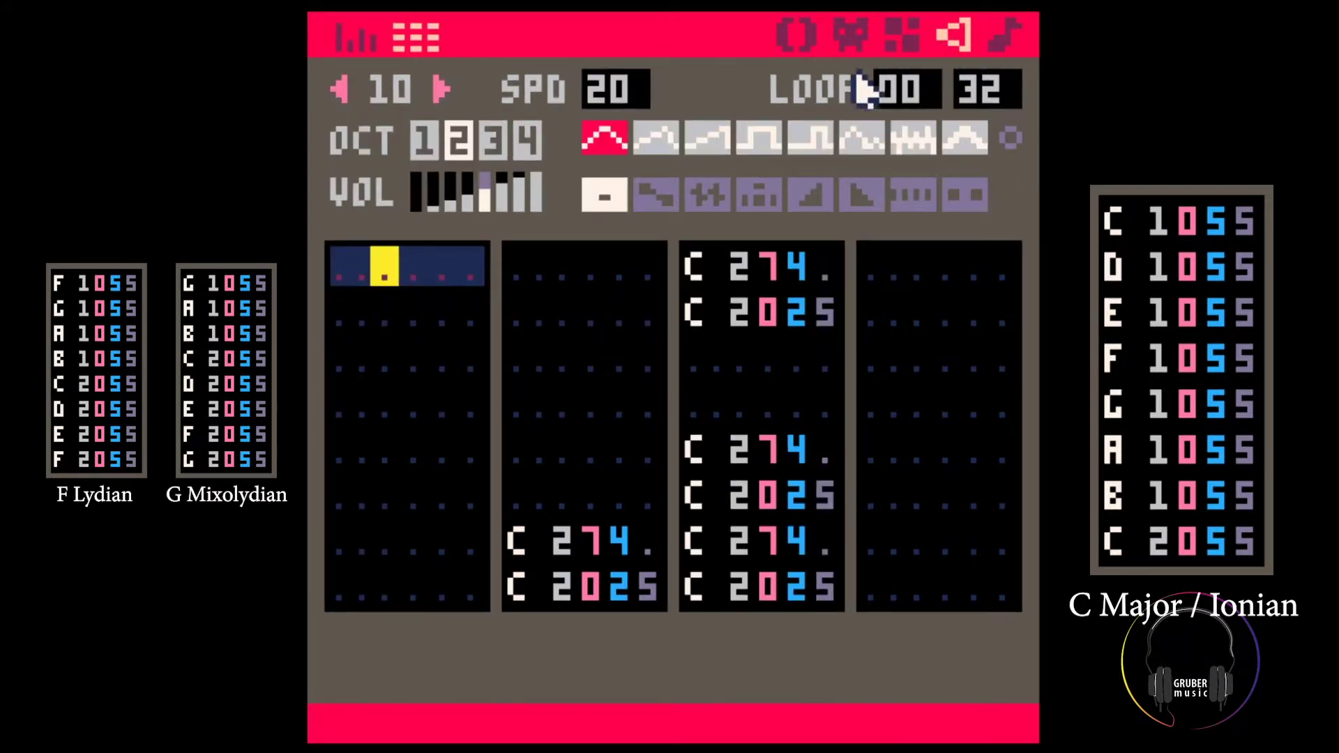
{"action": "left_click", "coordinate": [415, 192], "text": "shift"}
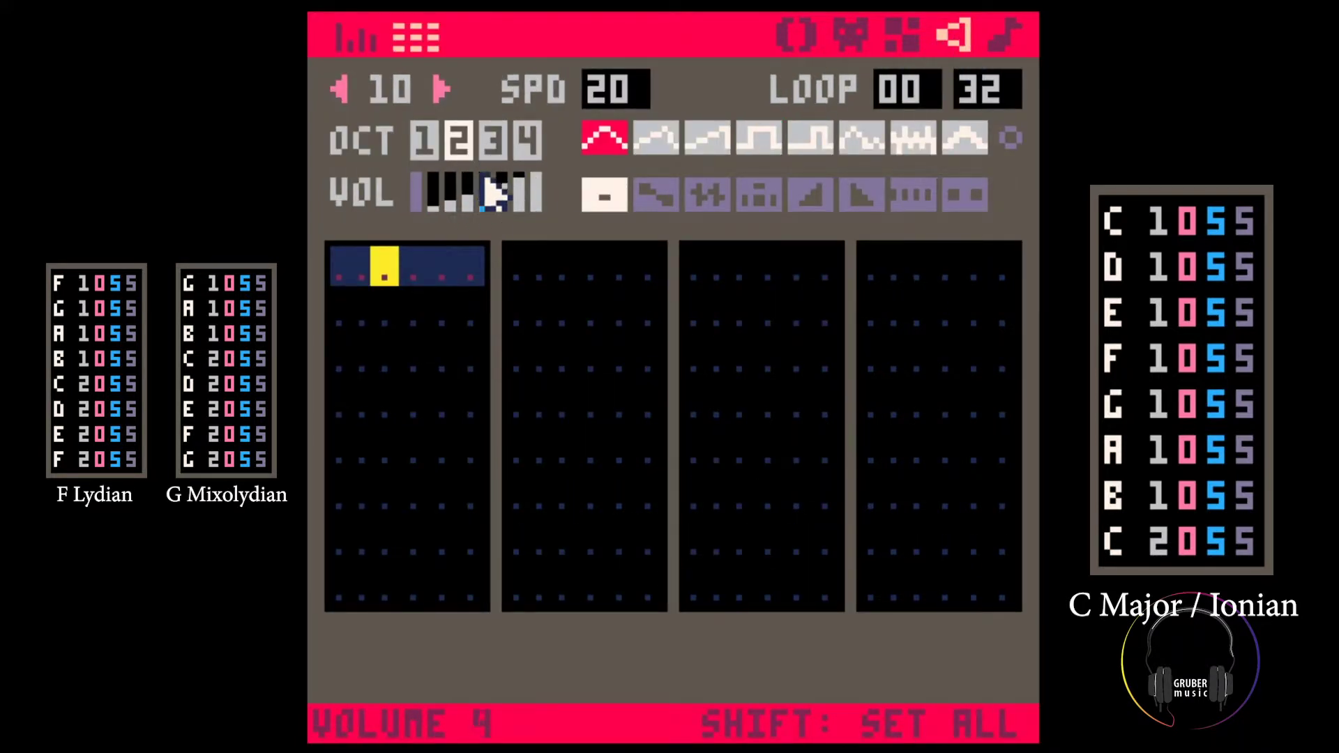
Play the song from the start of pattern 00 to hear the merged channels
{"action": "left_click", "coordinate": [1005, 33]}
{"action": "left_click", "coordinate": [411, 212]}
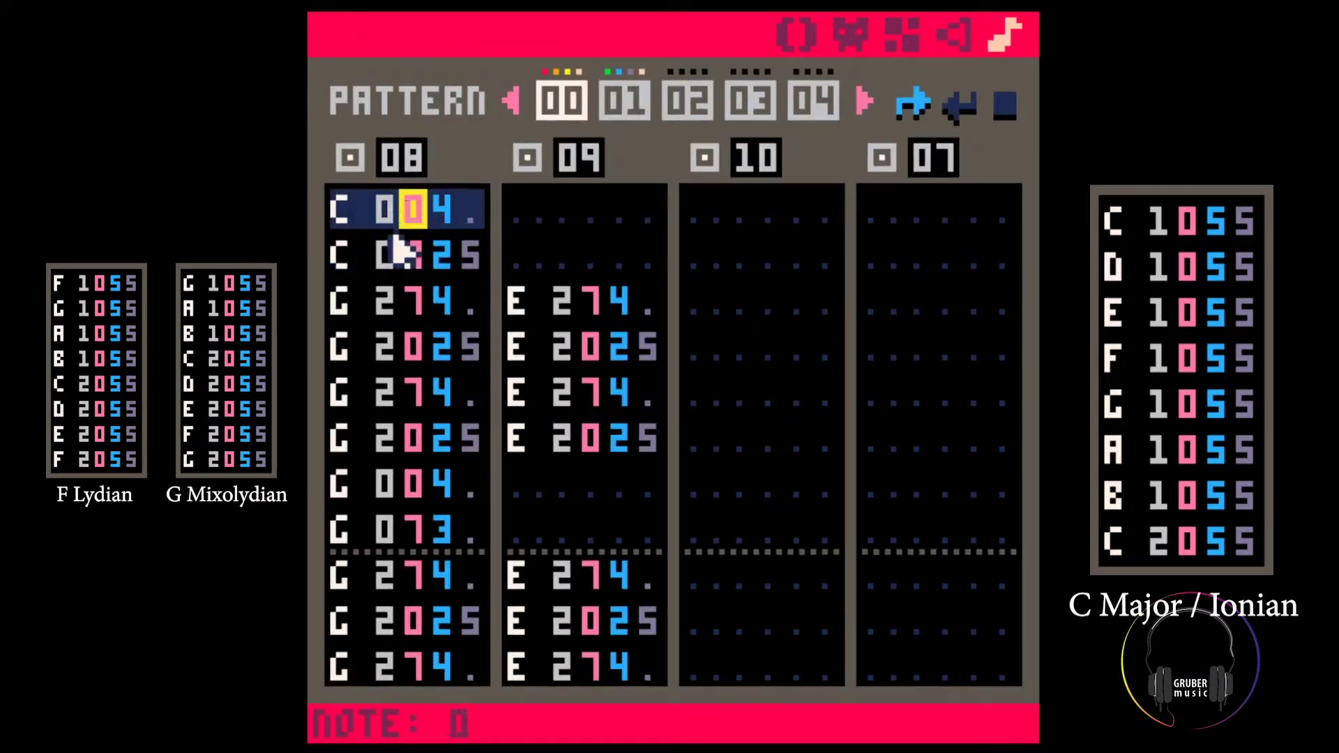
{"action": "key", "text": "space"}
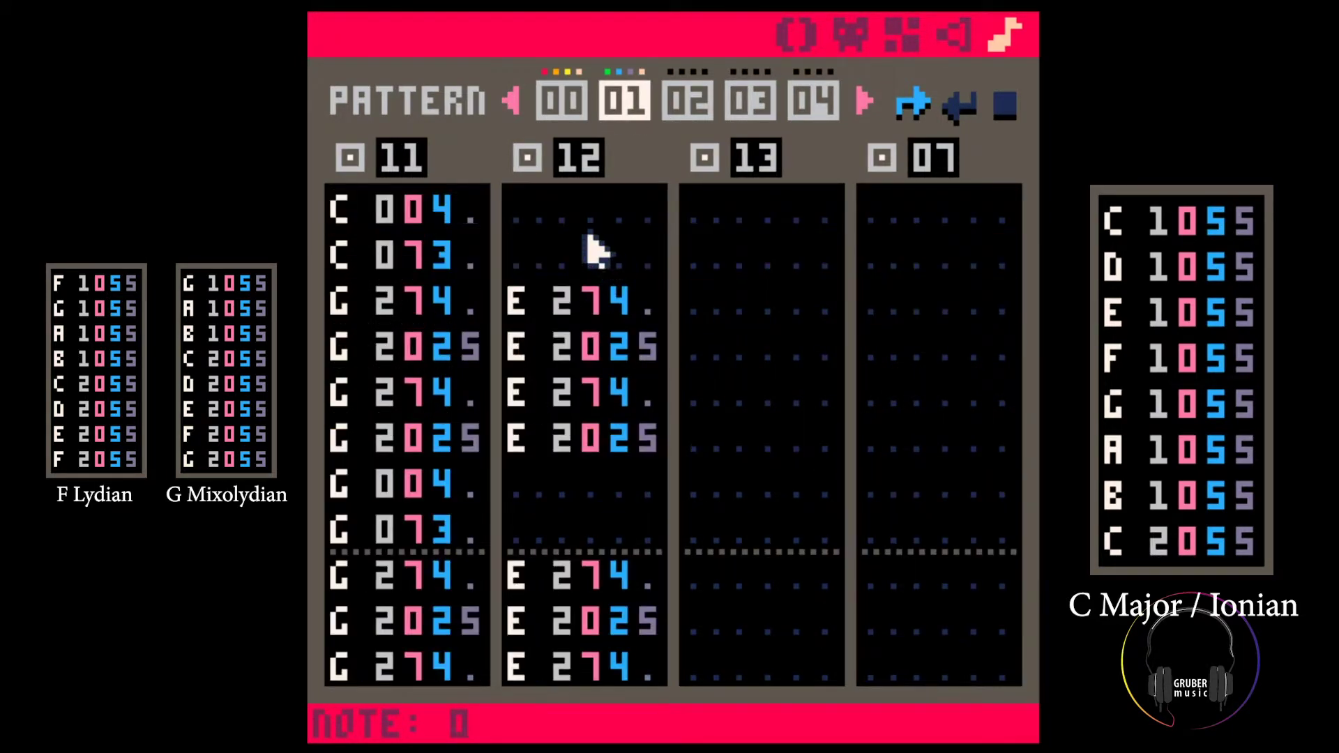
Copy patterns 00 and 01 and paste them into patterns 02 and 03
{"action": "left_click", "coordinate": [585, 94]}
{"action": "left_click", "coordinate": [622, 102], "text": "shift"}
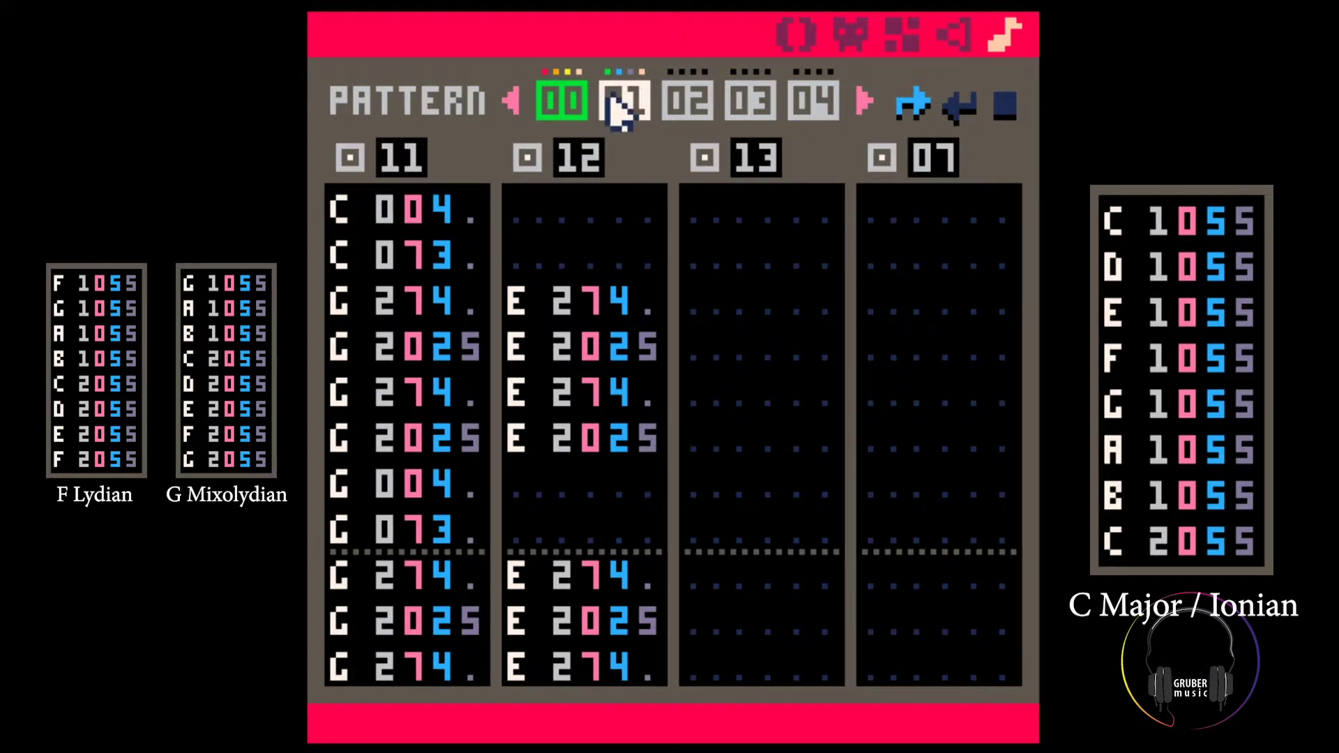
{"action": "key", "text": "ctrl+c"}
{"action": "left_click", "coordinate": [683, 105]}
{"action": "key", "text": "ctrl+v"}
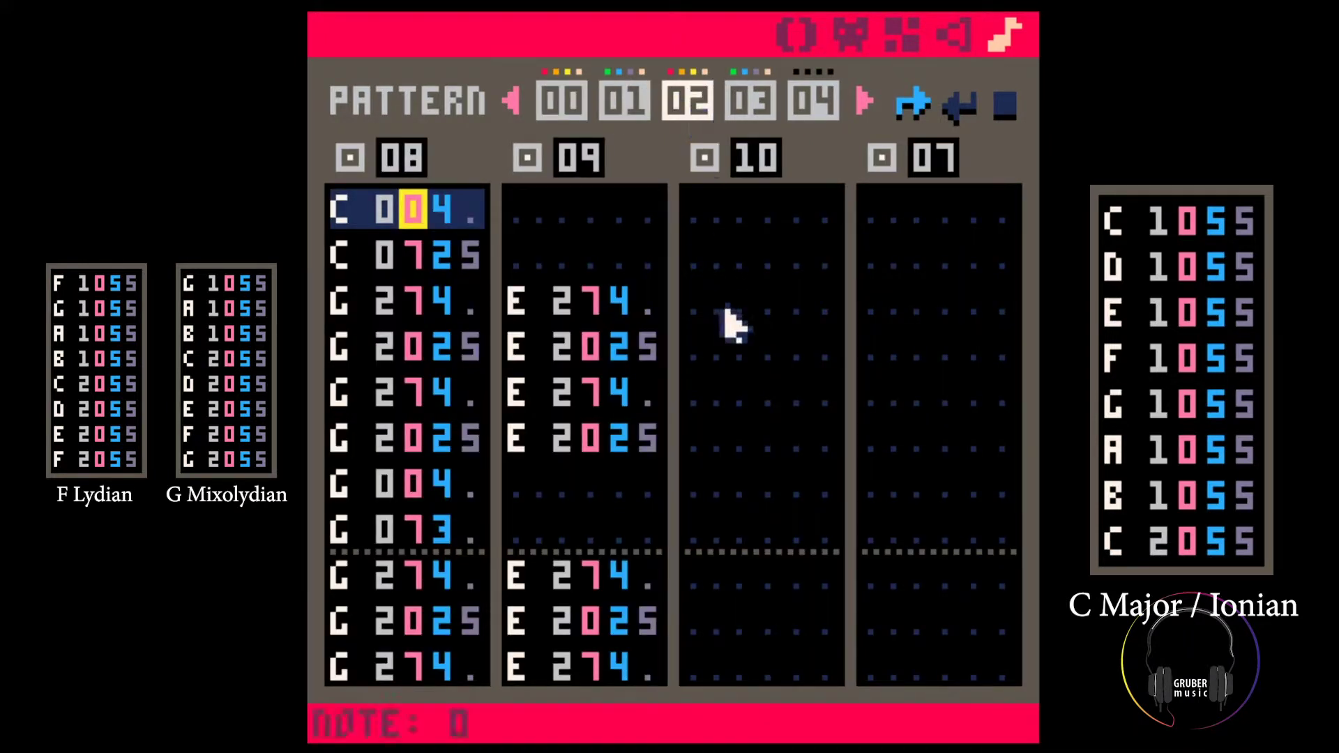
Compare the copied patterns 02 and 03 with patterns 00 and 01
{"action": "left_click", "coordinate": [696, 222]}
{"action": "left_click", "coordinate": [569, 103]}
{"action": "left_click", "coordinate": [604, 101]}
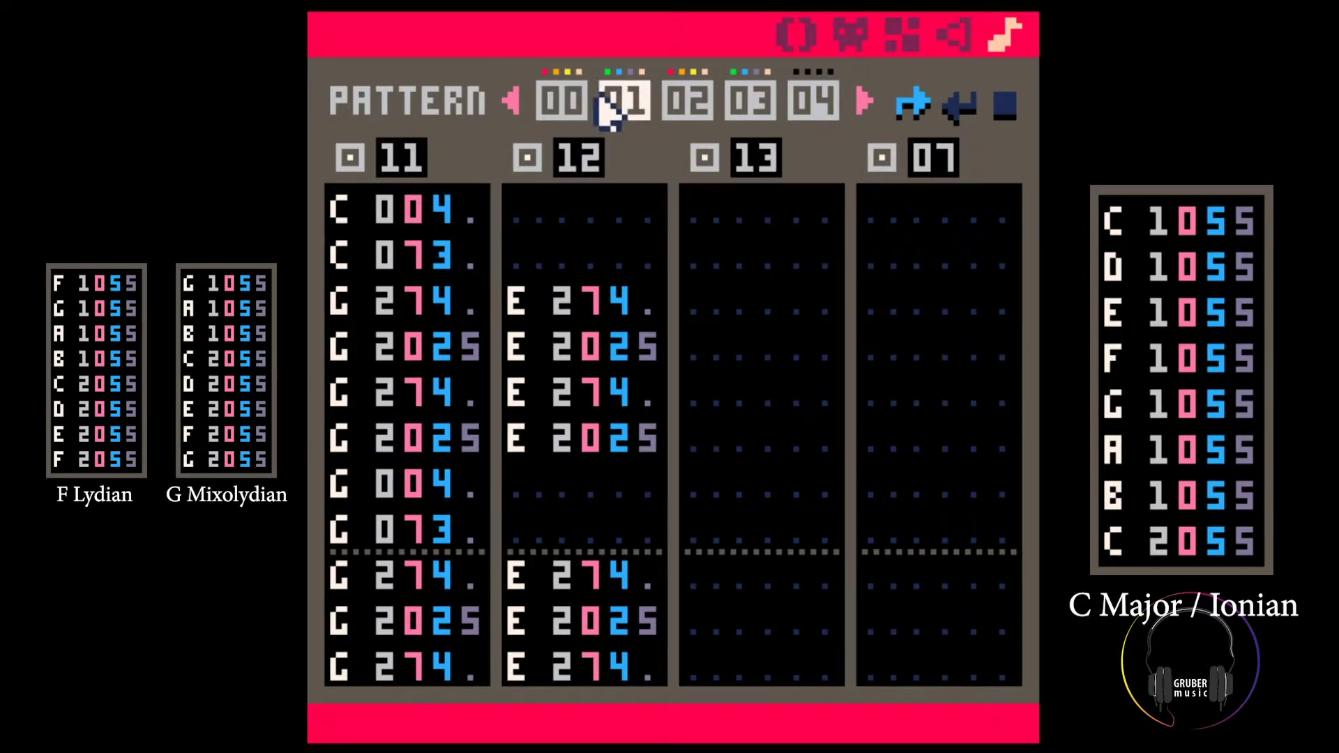
{"action": "left_click", "coordinate": [573, 105]}
{"action": "left_click", "coordinate": [605, 103]}
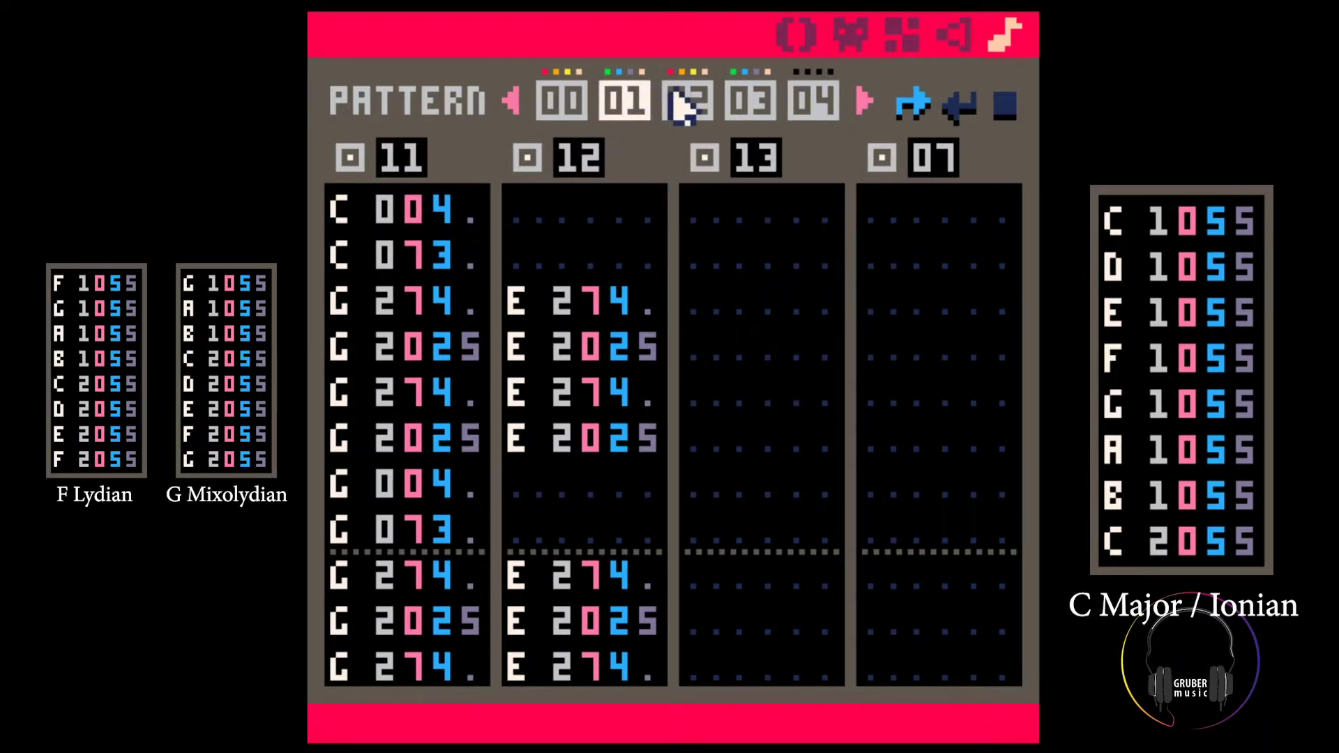
{"action": "left_click", "coordinate": [683, 105]}
{"action": "left_click", "coordinate": [742, 105]}
{"action": "left_click", "coordinate": [687, 104]}
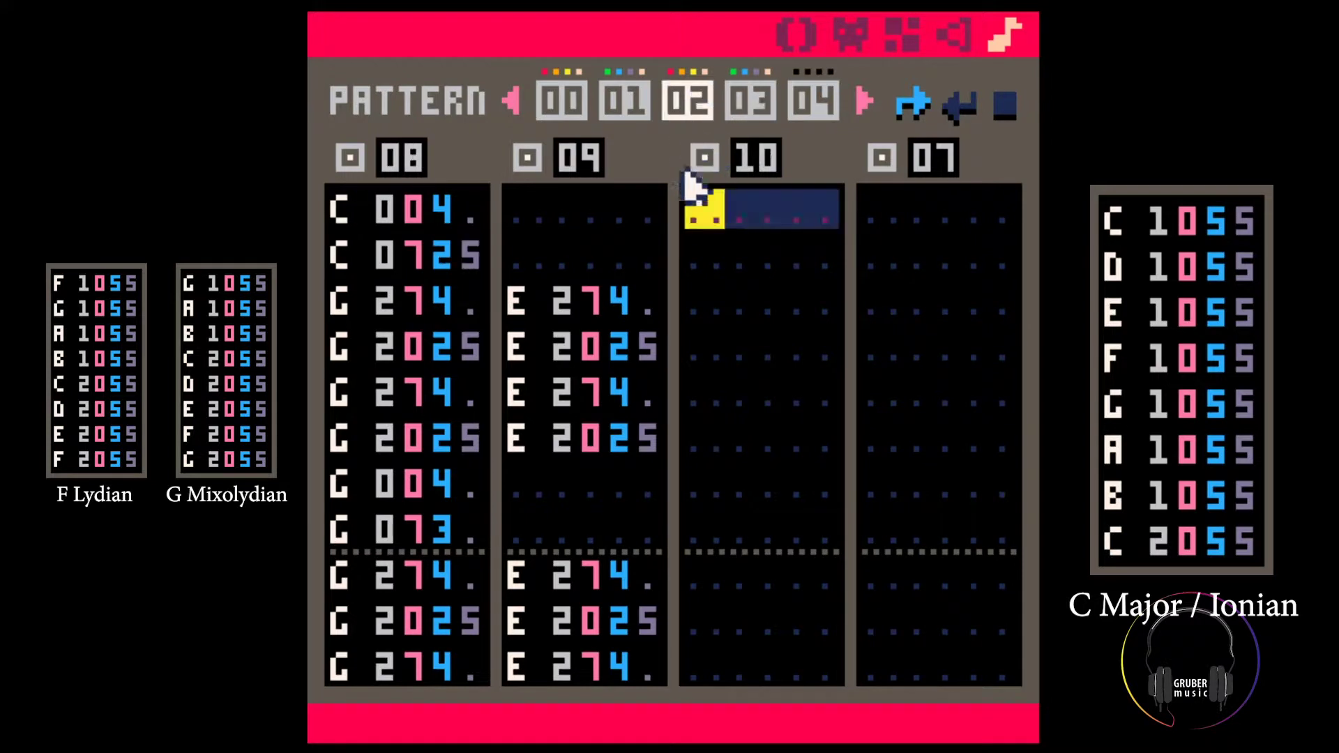
In pattern 02, fill rows 0 to 7 of SFX 10 with G notes at octave 2, instrument 5 and volume 4
{"action": "left_click", "coordinate": [952, 35]}
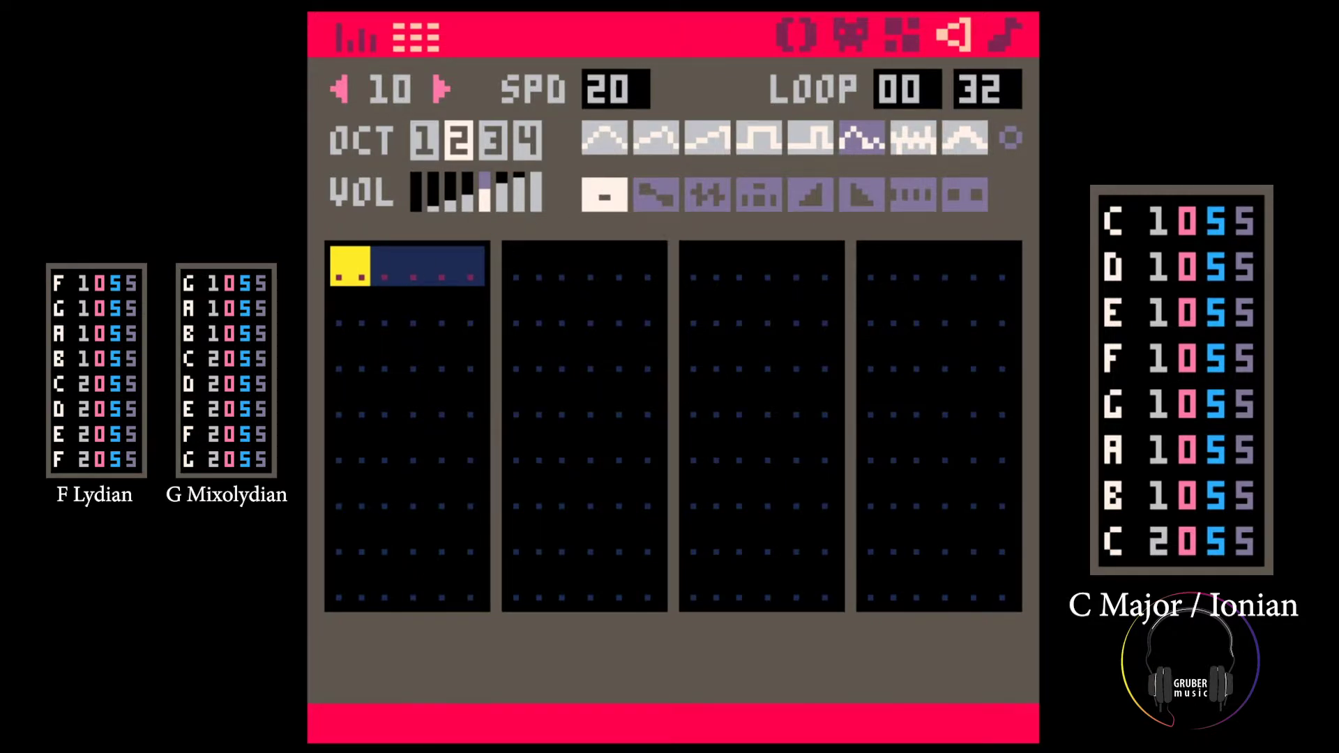
{"action": "left_click", "coordinate": [1006, 35]}
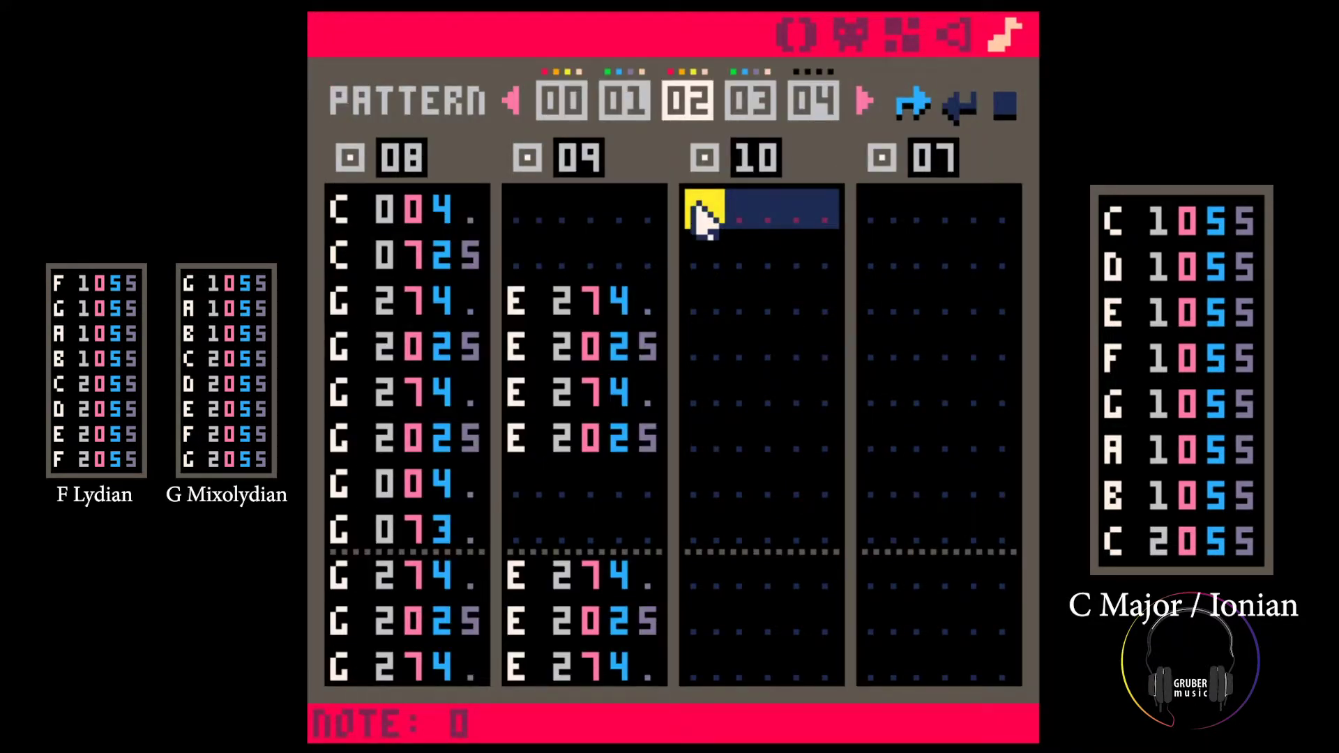
{"action": "left_click", "coordinate": [965, 33]}
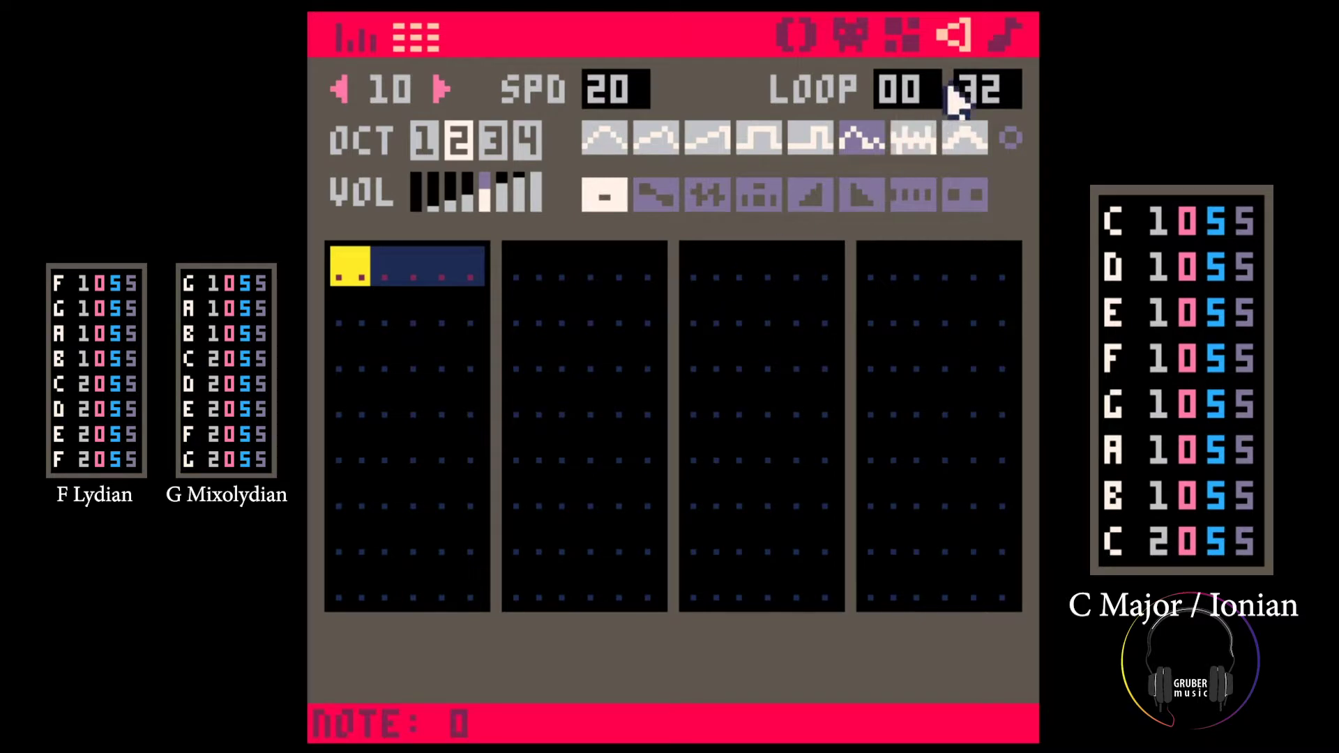
{"action": "left_click", "coordinate": [1004, 32]}
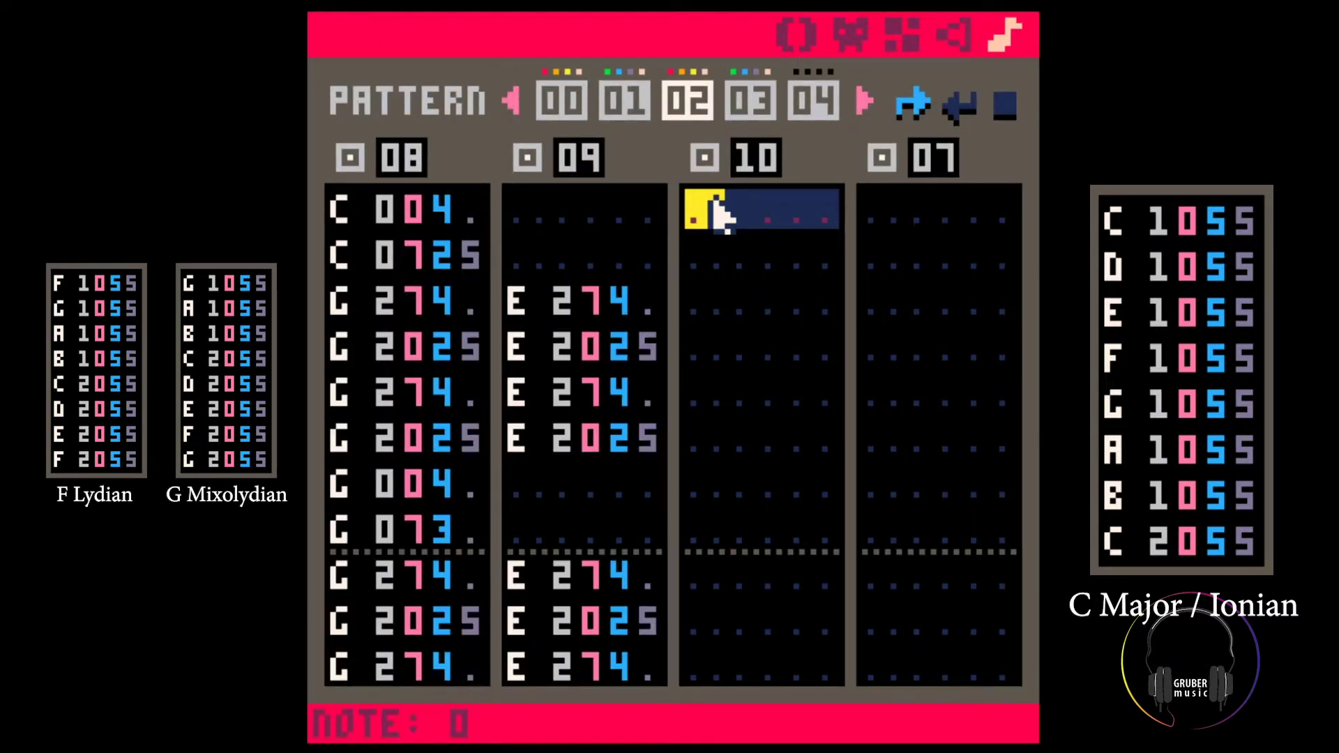
{"action": "key", "text": "b"}
{"action": "key", "text": "b"}
{"action": "key", "text": "b"}
{"action": "key", "text": "b"}
{"action": "key", "text": "b"}
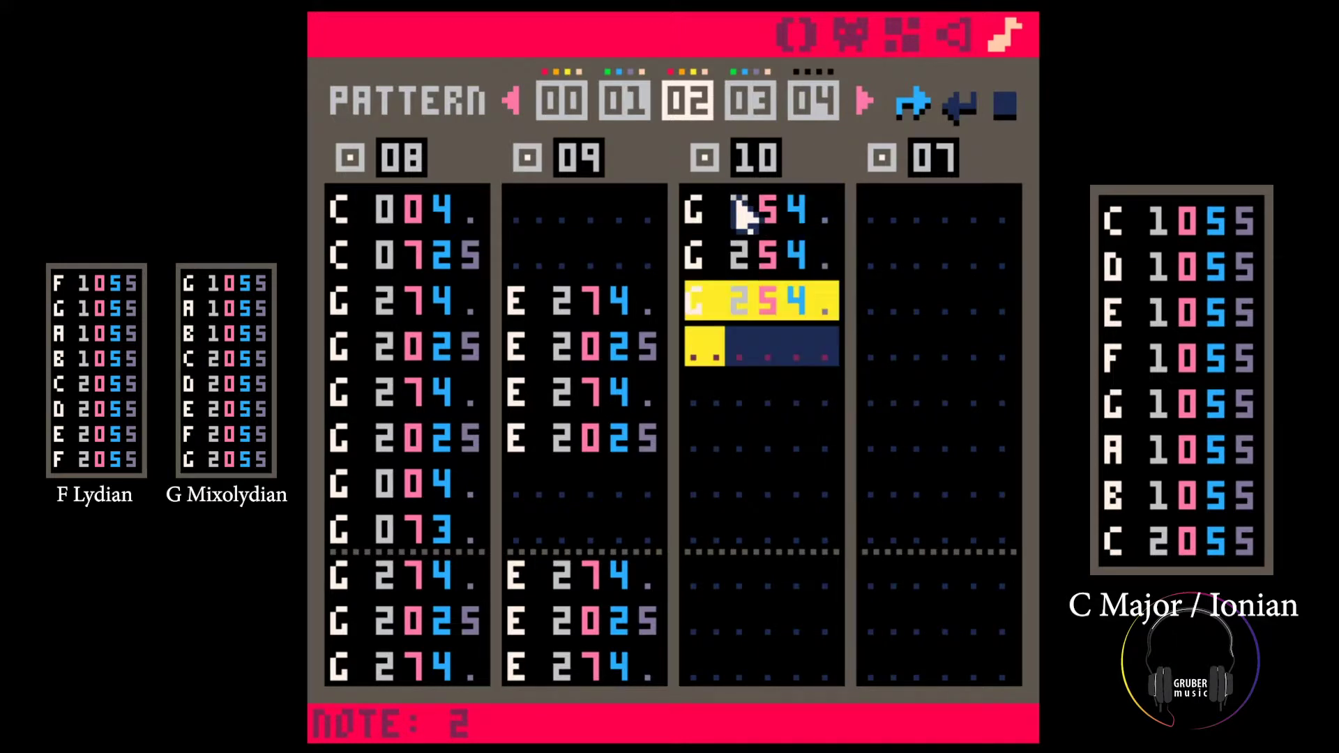
{"action": "key", "text": "b"}
{"action": "key", "text": "b"}
{"action": "key", "text": "b"}
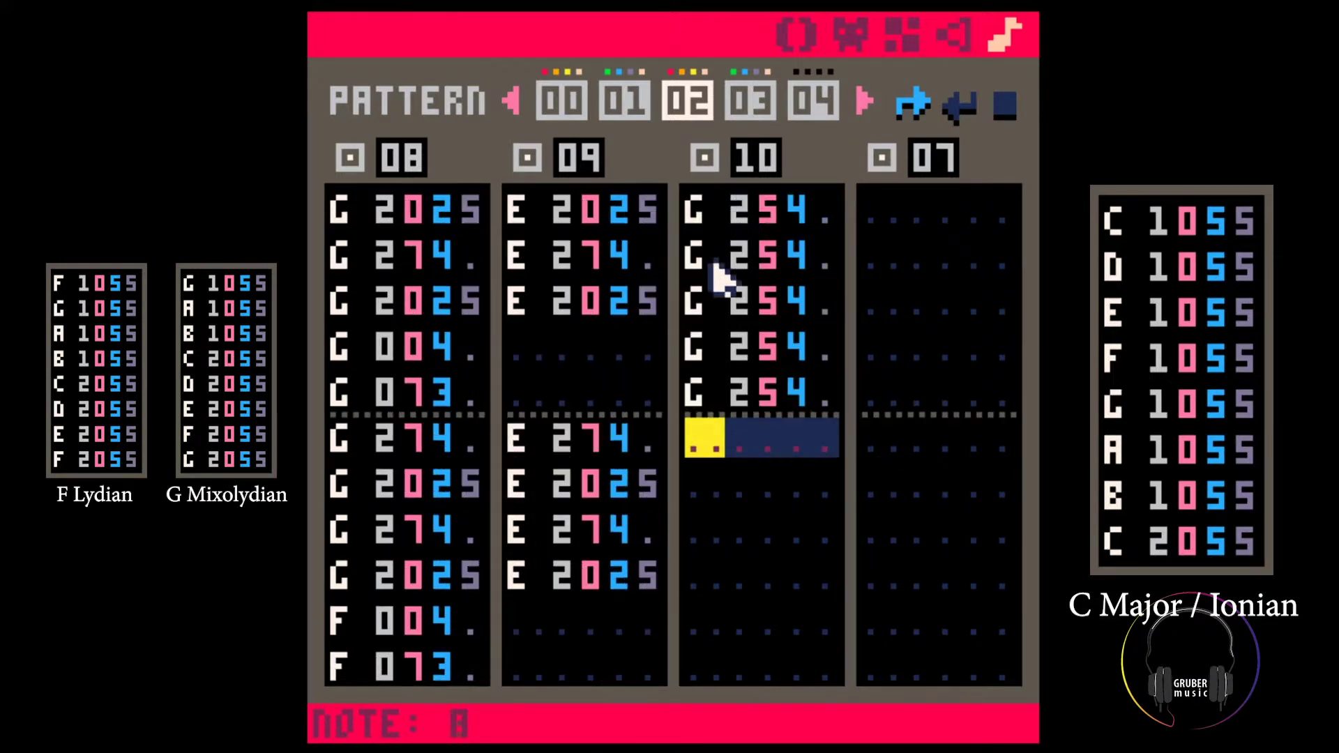
{"action": "key", "text": "Home"}
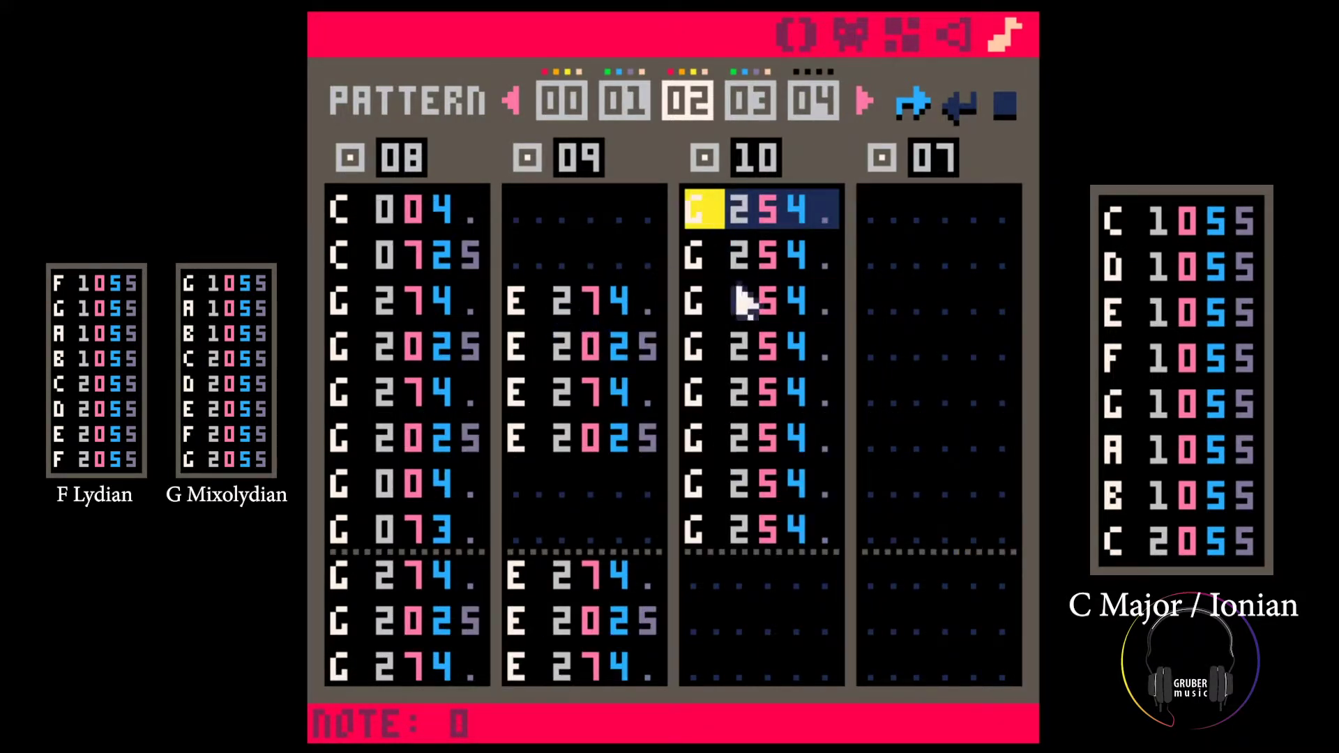
Enter E notes at octave 2 on rows 8 to 13 of SFX 10
{"action": "left_click", "coordinate": [694, 523]}
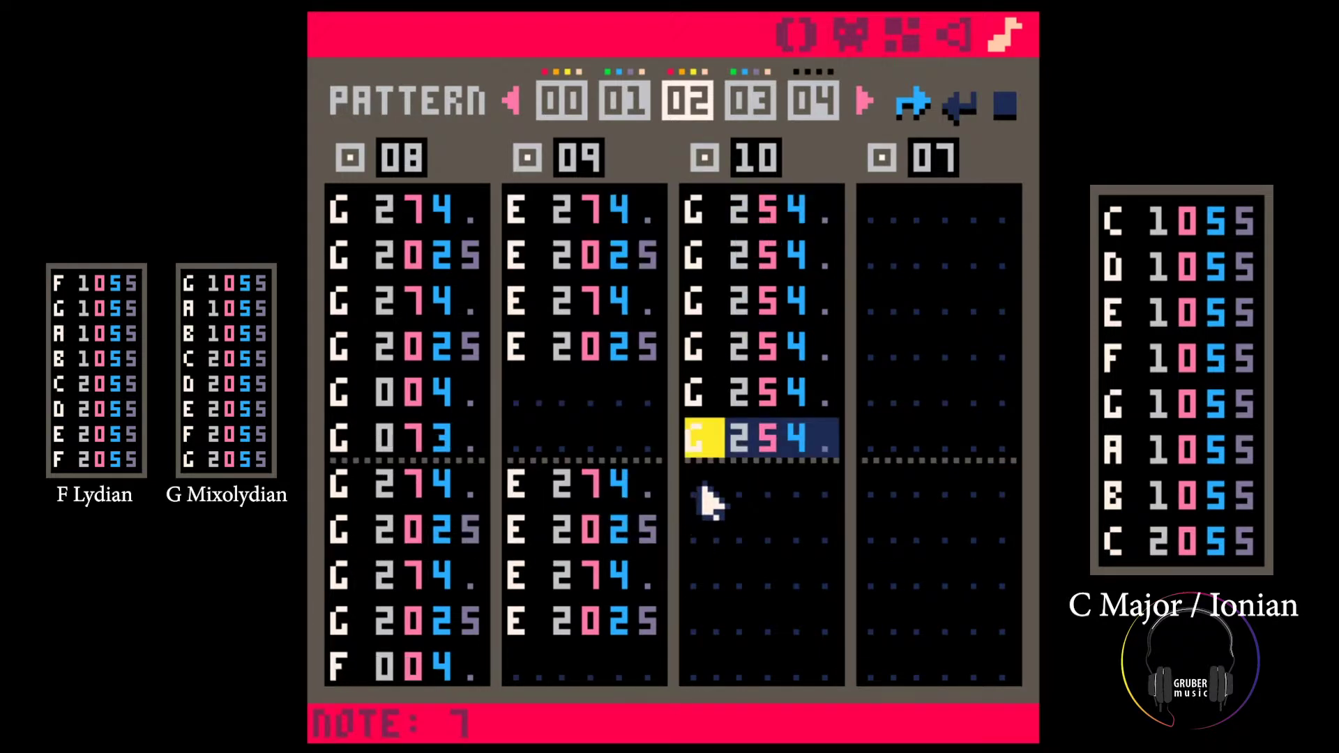
{"action": "left_click", "coordinate": [699, 484]}
{"action": "key", "text": "c"}
{"action": "key", "text": "c"}
{"action": "key", "text": "c"}
{"action": "key", "text": "c"}
{"action": "key", "text": "c"}
{"action": "key", "text": "c"}
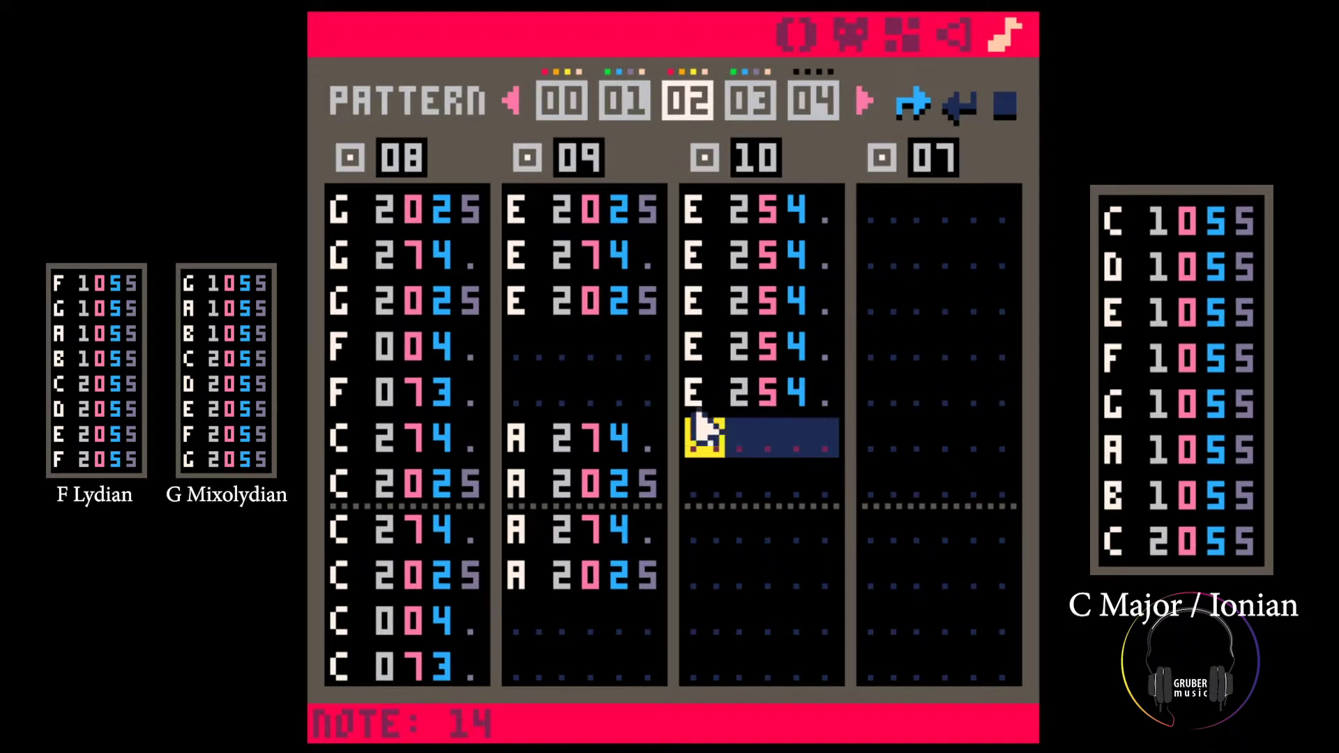
Delete the E notes on rows 12 and 13 of SFX 10
{"action": "left_click", "coordinate": [803, 349]}
{"action": "key", "text": "BackSpace"}
{"action": "key", "text": "BackSpace"}
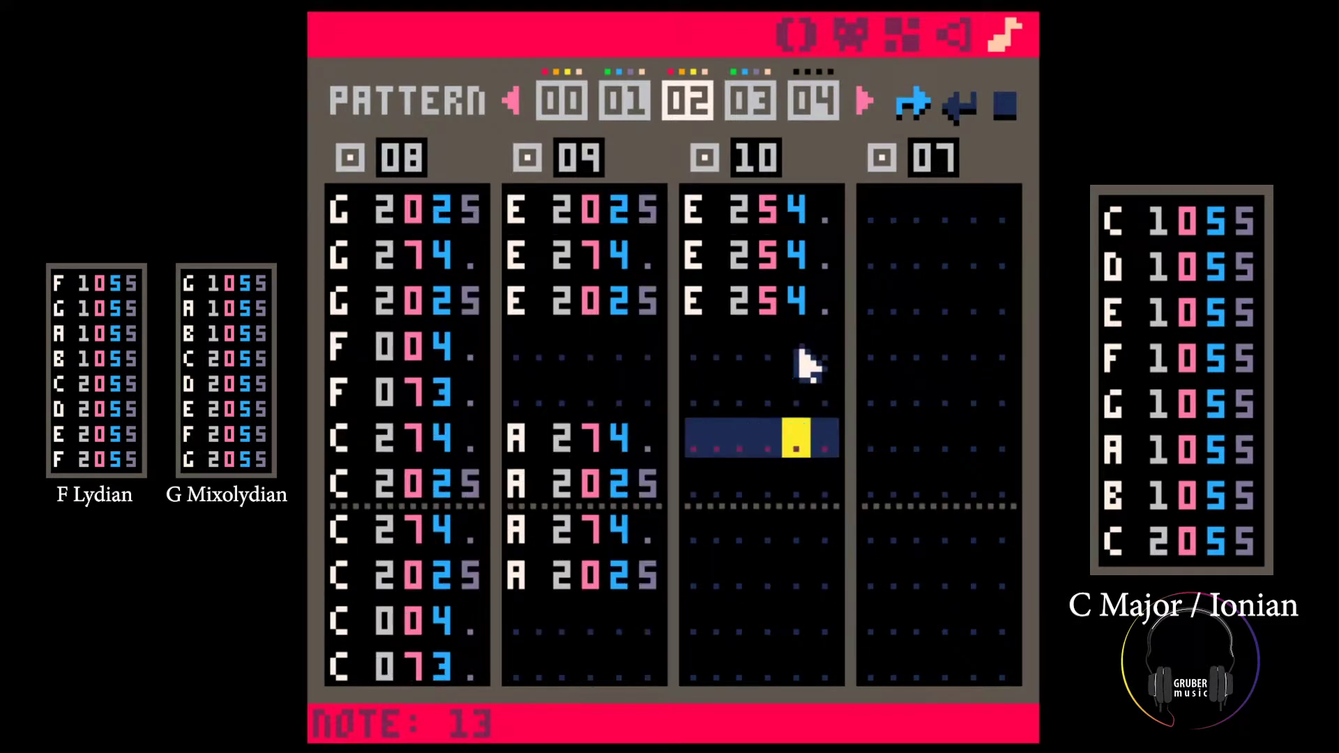
{"action": "left_click_drag", "start_coordinate": [427, 366], "coordinate": [467, 464]}
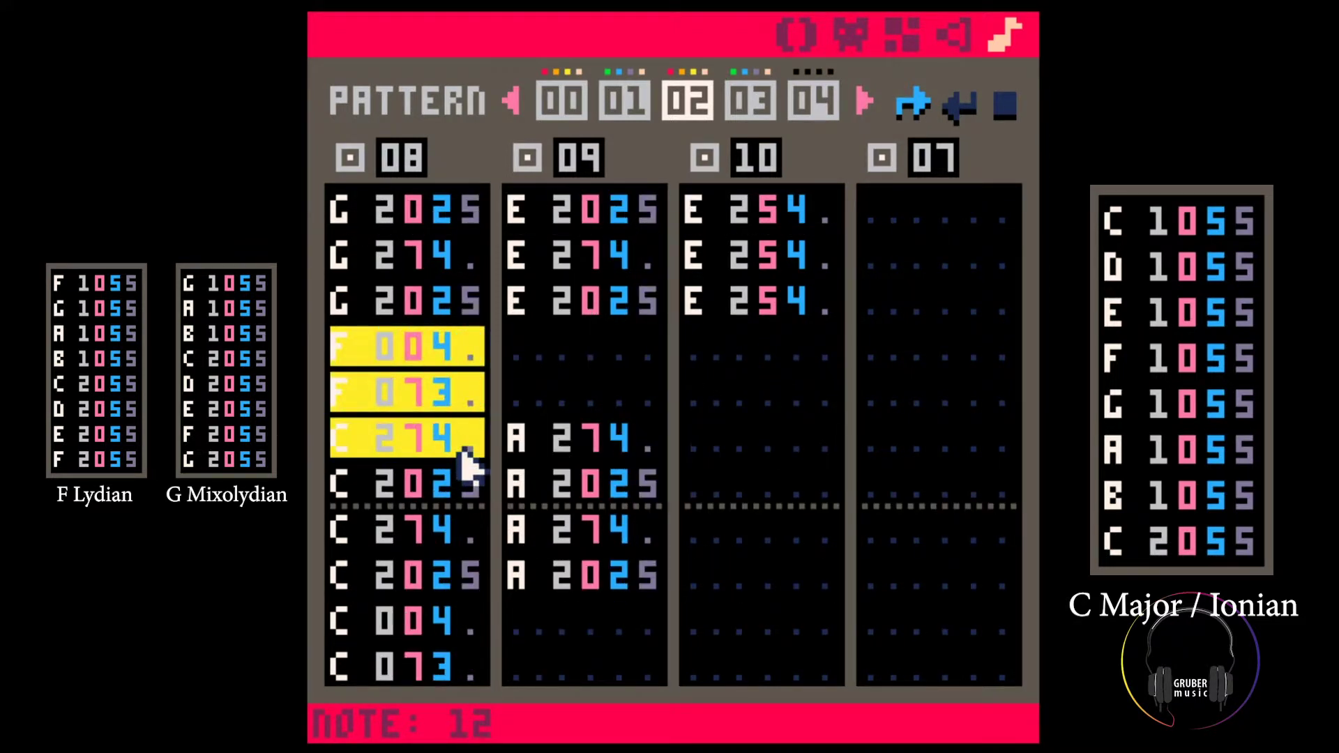
{"action": "scroll", "coordinate": [469, 474], "scroll_direction": "up", "scroll_amount": 2}
{"action": "left_click", "coordinate": [720, 436]}
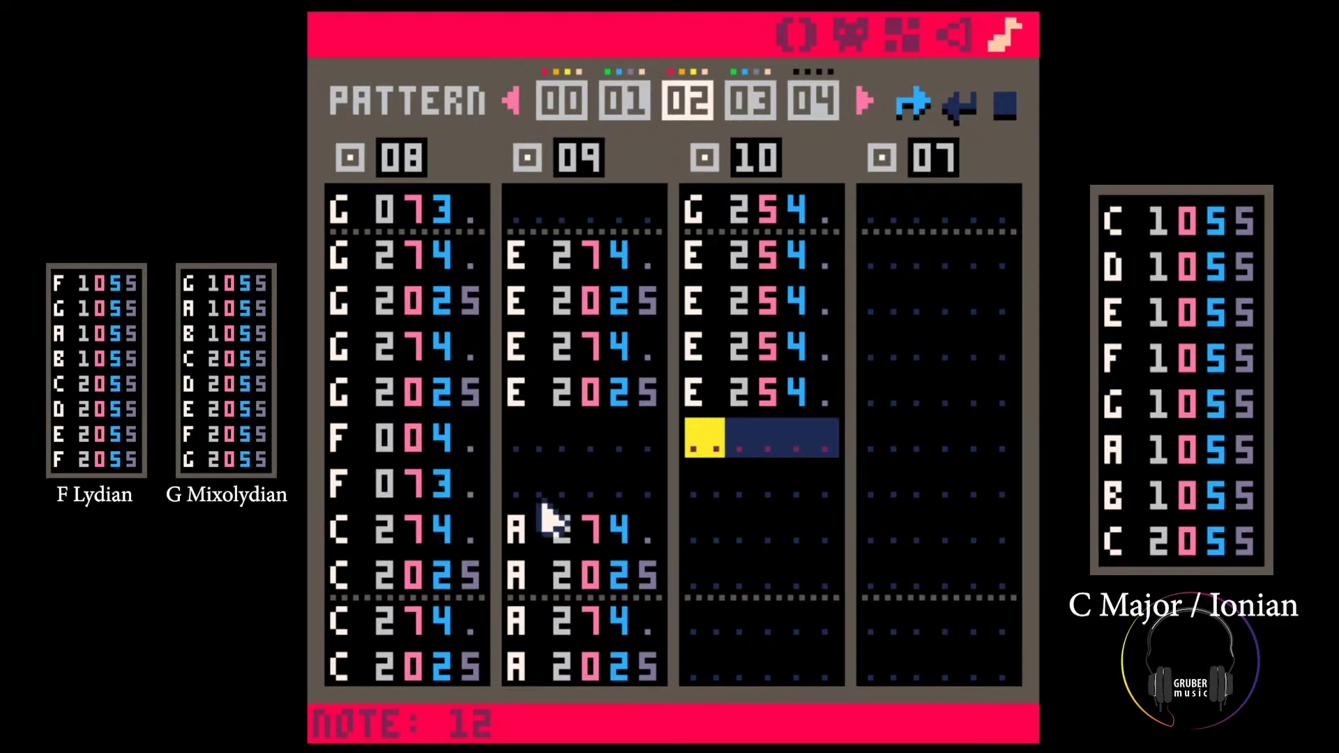
{"action": "left_click_drag", "start_coordinate": [709, 275], "coordinate": [813, 388]}
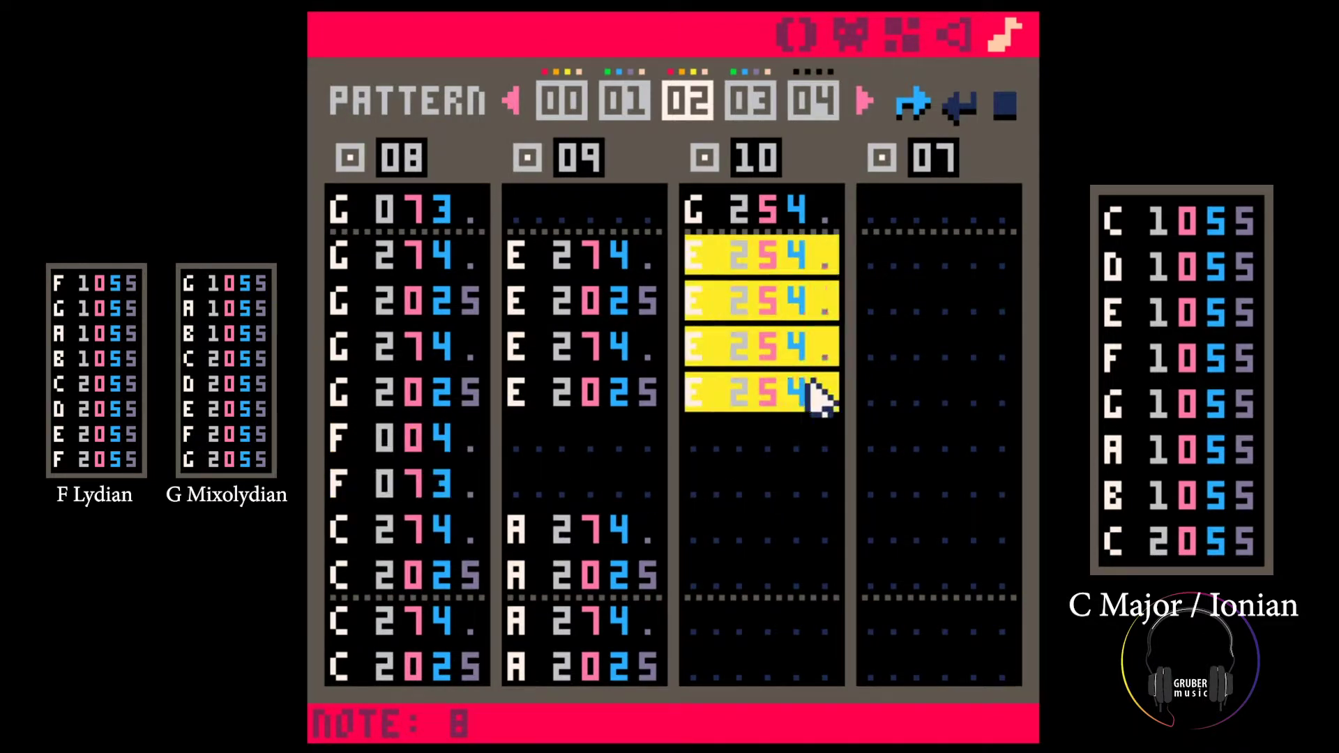
Enter A notes at octave 2 on rows 12 to 17 of SFX 10
{"action": "scroll", "coordinate": [770, 443], "scroll_direction": "up", "scroll_amount": 4}
{"action": "left_click", "coordinate": [697, 617]}
{"action": "scroll", "coordinate": [697, 617], "scroll_direction": "down", "scroll_amount": 4}
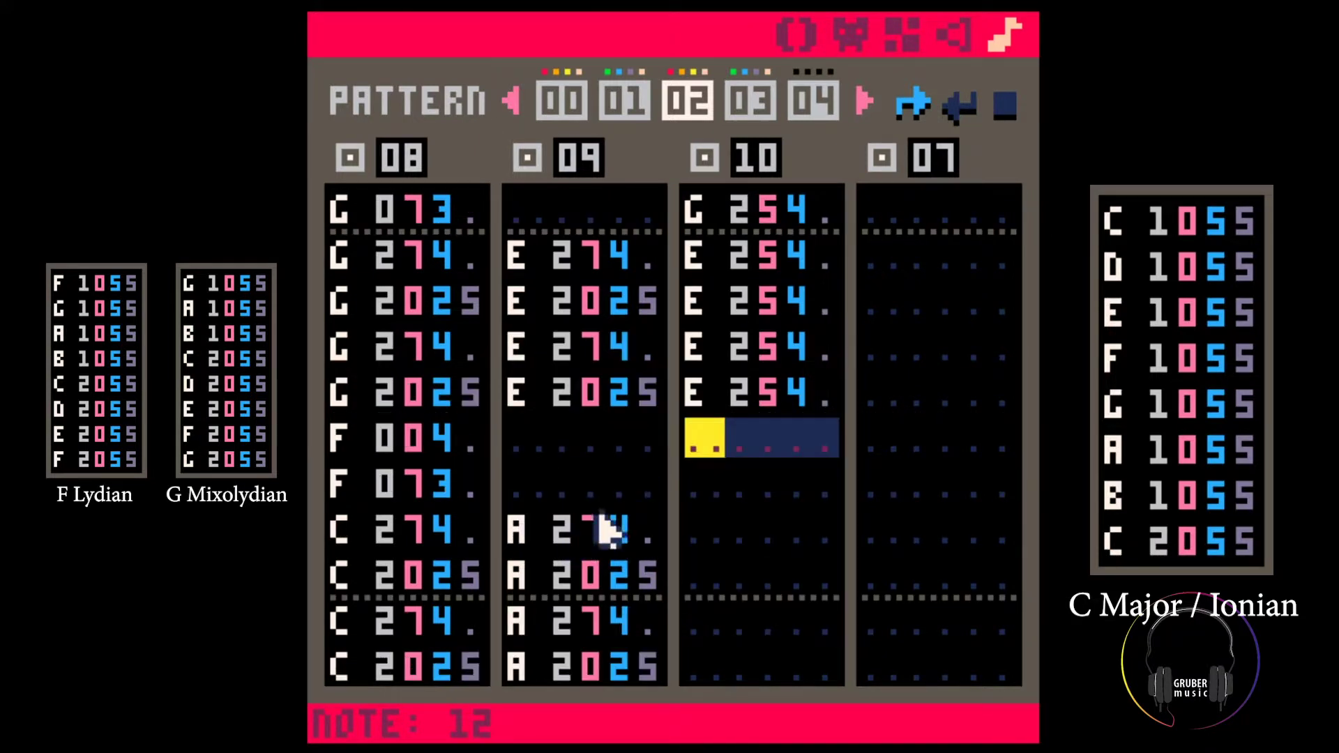
{"action": "key", "text": "n"}
{"action": "key", "text": "n"}
{"action": "key", "text": "n"}
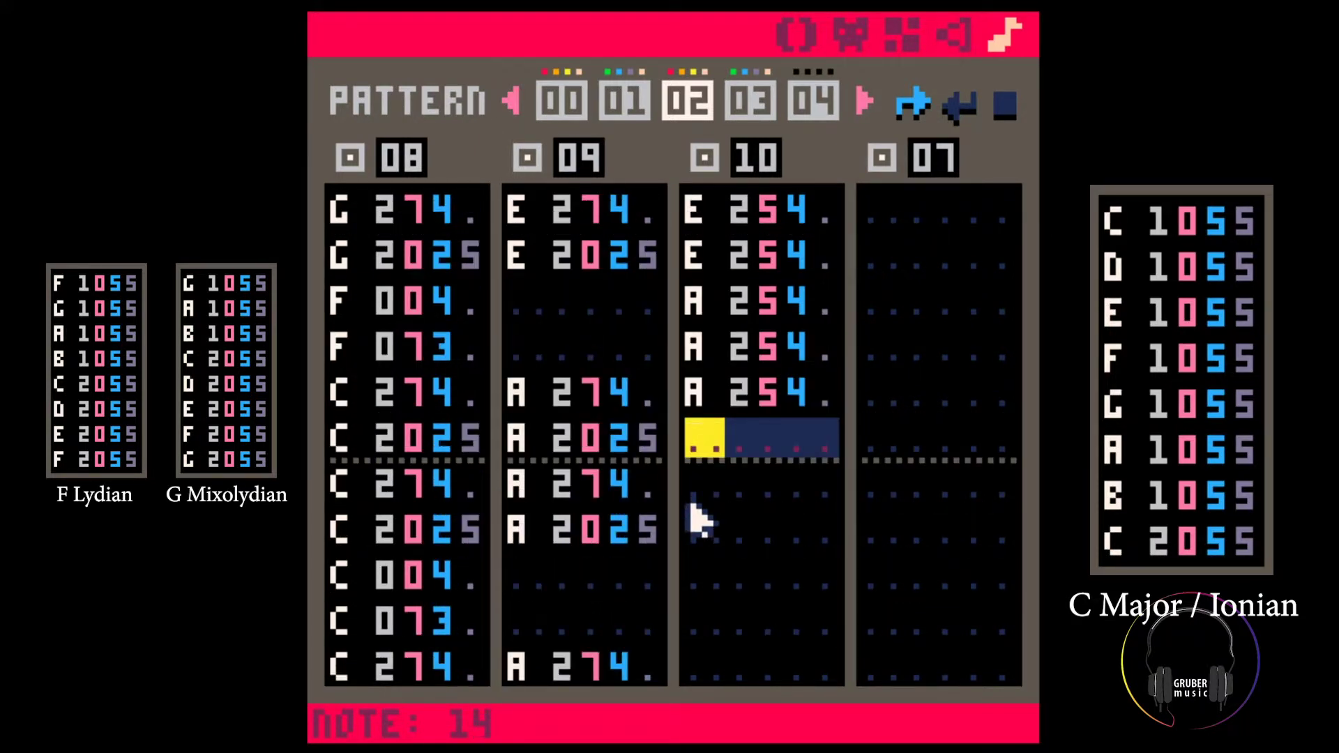
{"action": "key", "text": "n"}
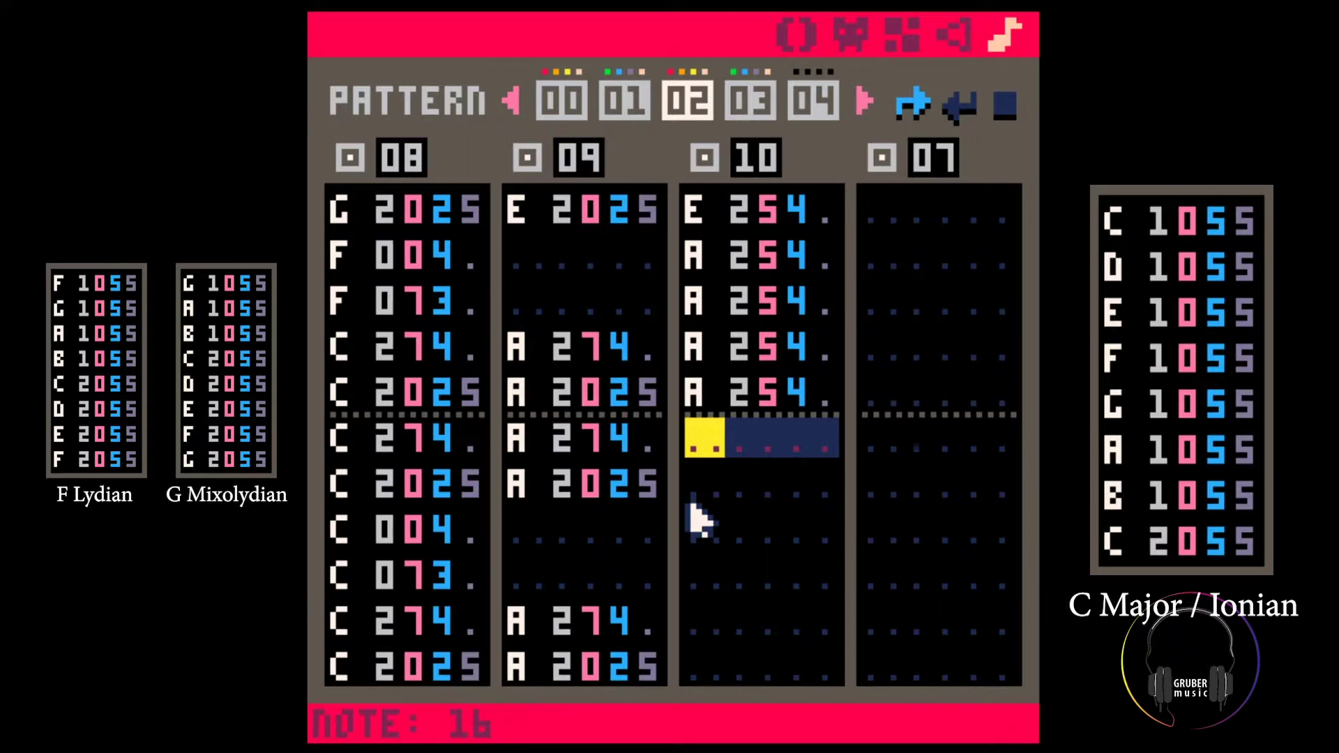
{"action": "key", "text": "n"}
{"action": "key", "text": "n"}
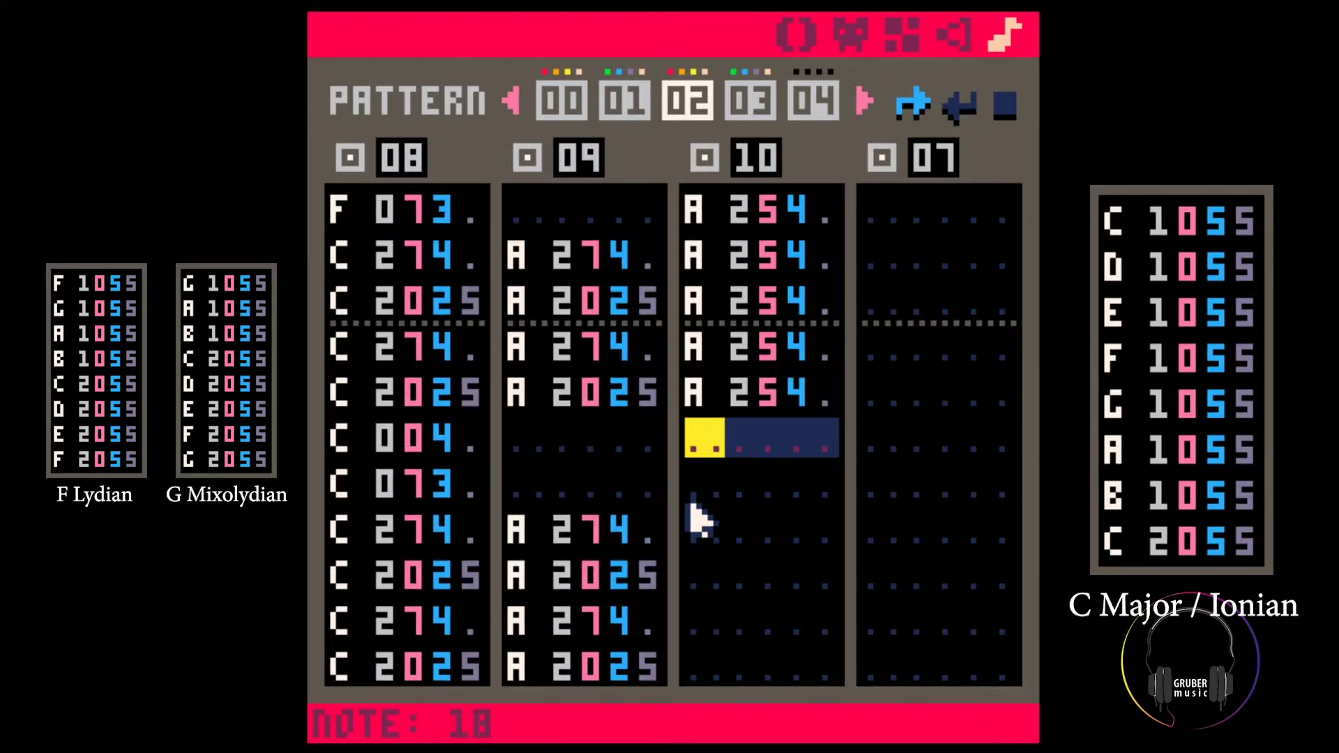
Enter C notes at octave 2 on rows 18 to 23 of SFX 10
{"action": "key", "text": "z"}
{"action": "key", "text": "z"}
{"action": "key", "text": "z"}
{"action": "key", "text": "z"}
{"action": "key", "text": "z"}
{"action": "key", "text": "z"}
In the sound editor, set SFX 10 volumes to 3 on rows 4 to 6, 2 on rows 7 to 9, and 1 on row 10
{"action": "left_click", "coordinate": [743, 271]}
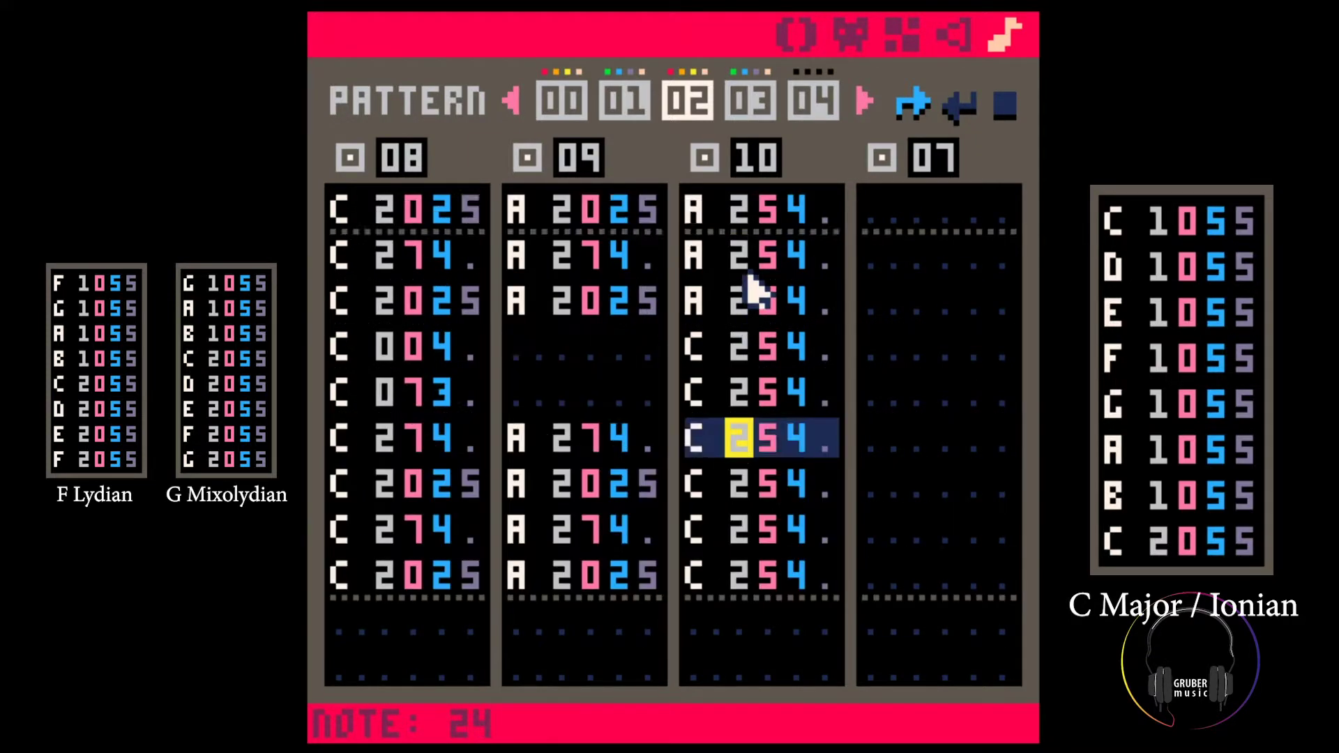
{"action": "scroll", "coordinate": [743, 271], "scroll_direction": "up", "scroll_amount": 5}
{"action": "left_click", "coordinate": [762, 258]}
{"action": "left_click", "coordinate": [795, 211]}
{"action": "left_click", "coordinate": [953, 34]}
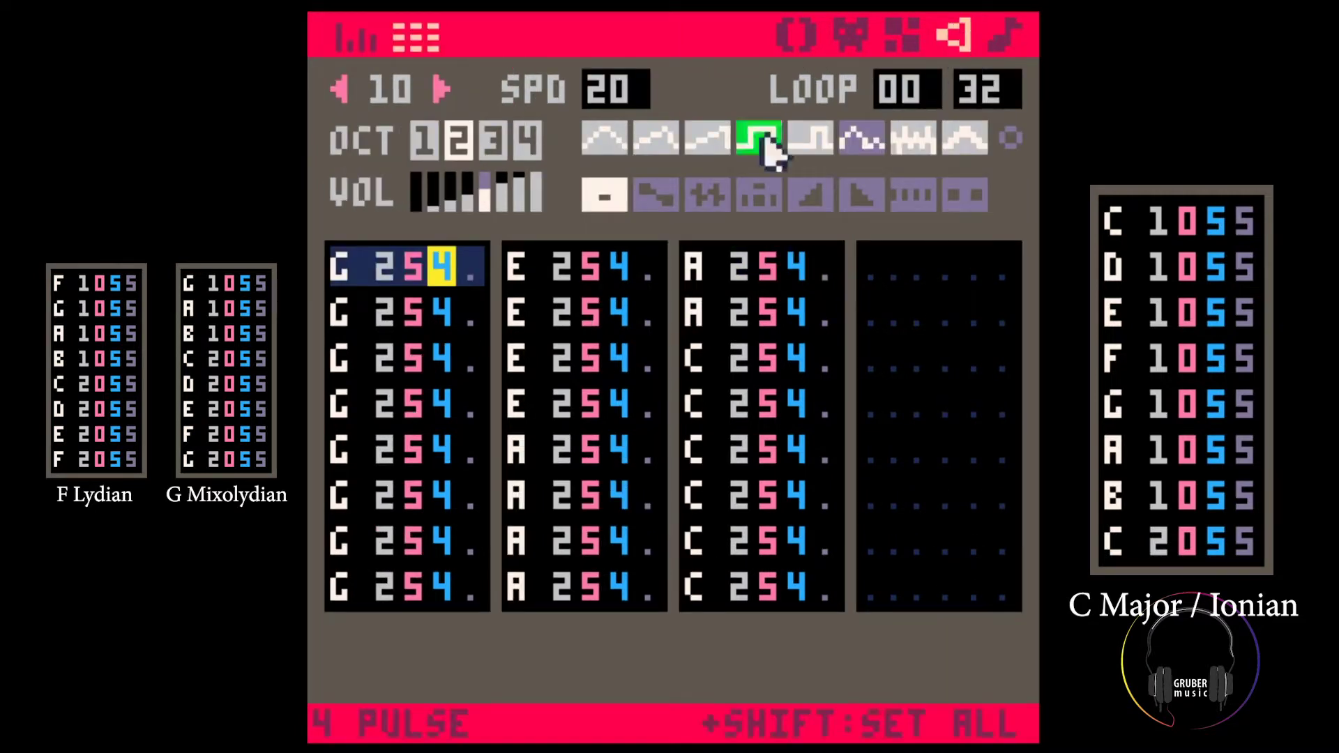
{"action": "key", "text": "Down"}
{"action": "key", "text": "Down"}
{"action": "key", "text": "Down"}
{"action": "key", "text": "Down"}
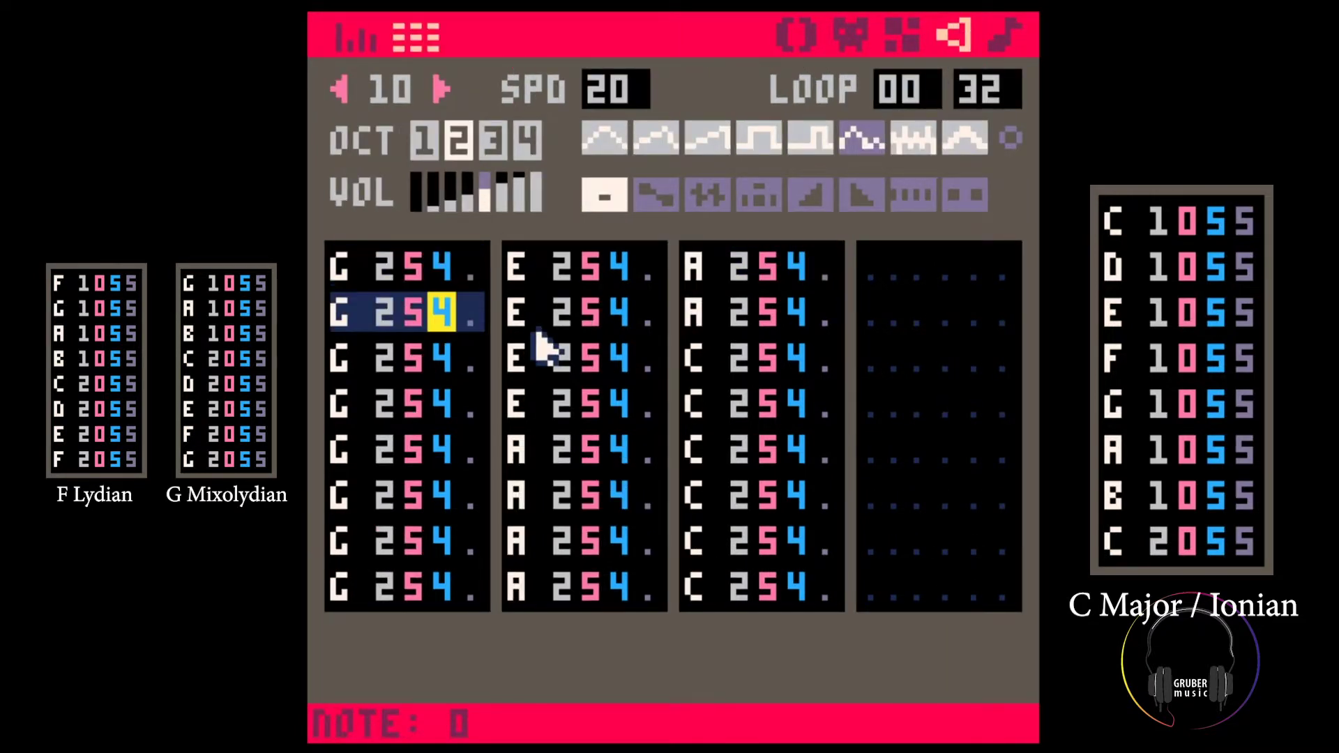
{"action": "type", "text": "3332221"}
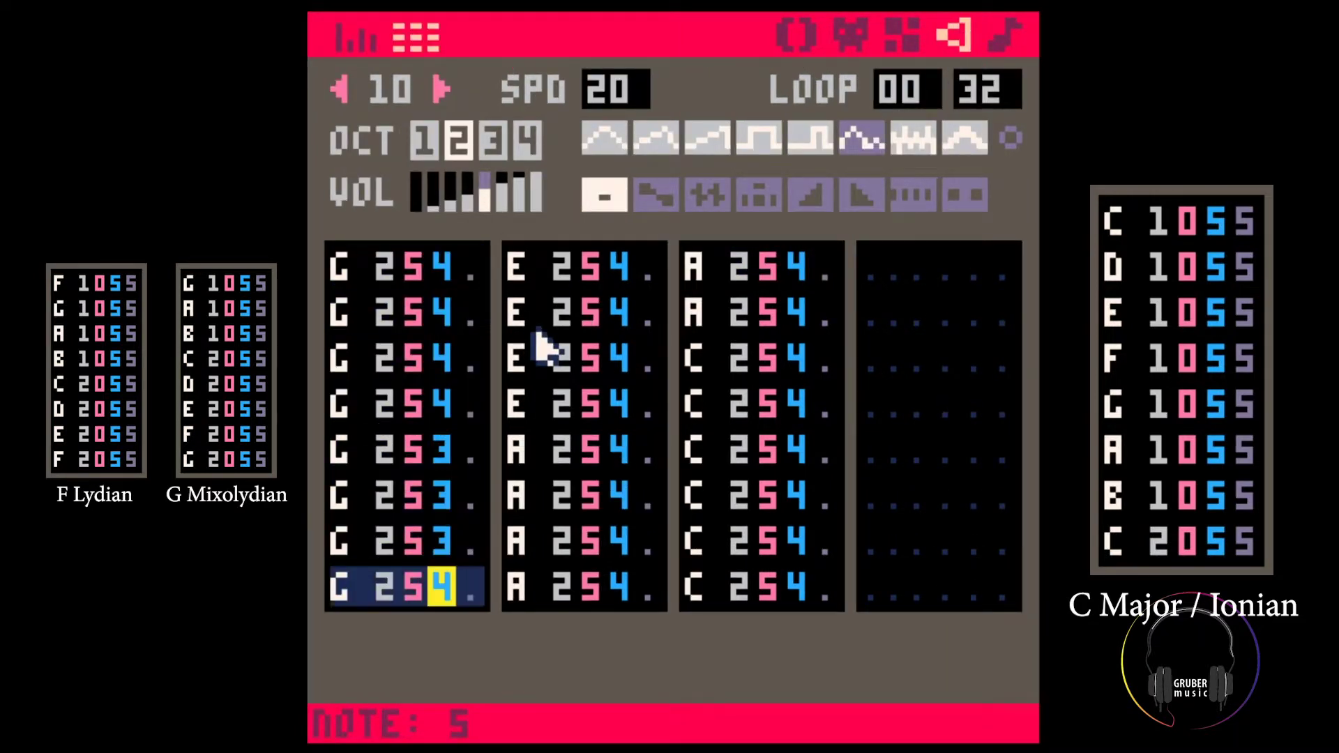
Set SFX 10 volumes to 1 on row 11, 4, 4, 4, 3, 3, 2 on rows 12 to 17, and 4, 4, 3, 2, 3, 1 on rows 18 to 23
{"action": "type", "text": "144433244323"}
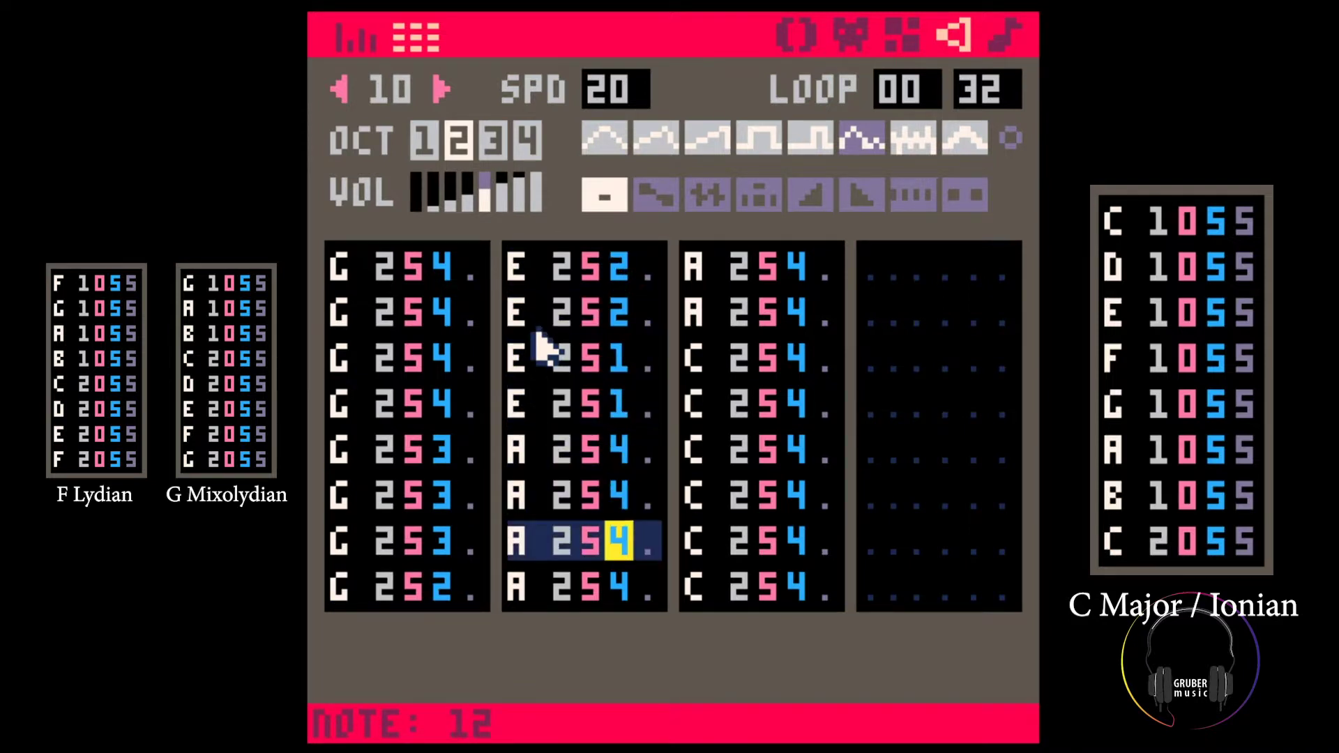
{"action": "type", "text": "1"}
Apply effect 2 to the G notes on rows 5 to 7 of SFX 10
{"action": "key", "text": "Left"}
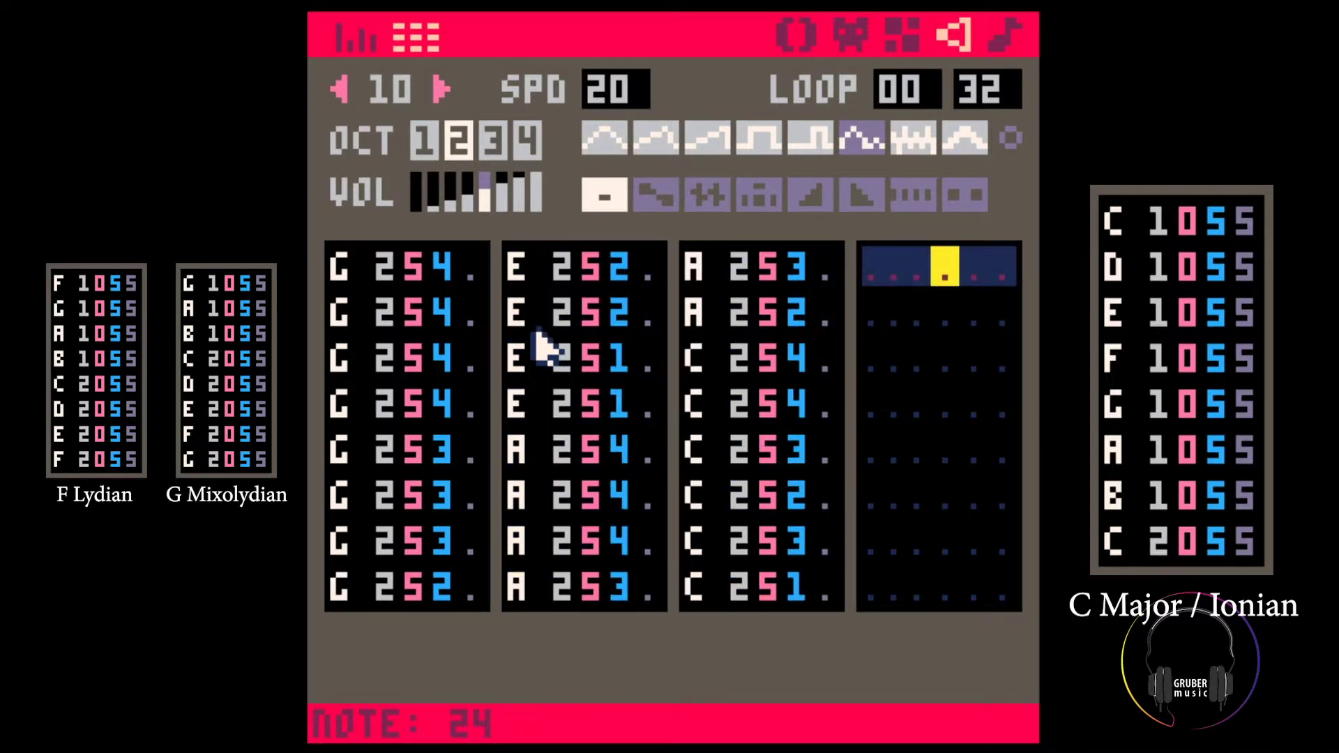
{"action": "key", "text": "Up"}
{"action": "key", "text": "Left"}
{"action": "key", "text": "Left"}
{"action": "key", "text": "Left"}
{"action": "key", "text": "Down"}
{"action": "key", "text": "Left"}
{"action": "key", "text": "Left"}
{"action": "key", "text": "Down"}
{"action": "key", "text": "Down"}
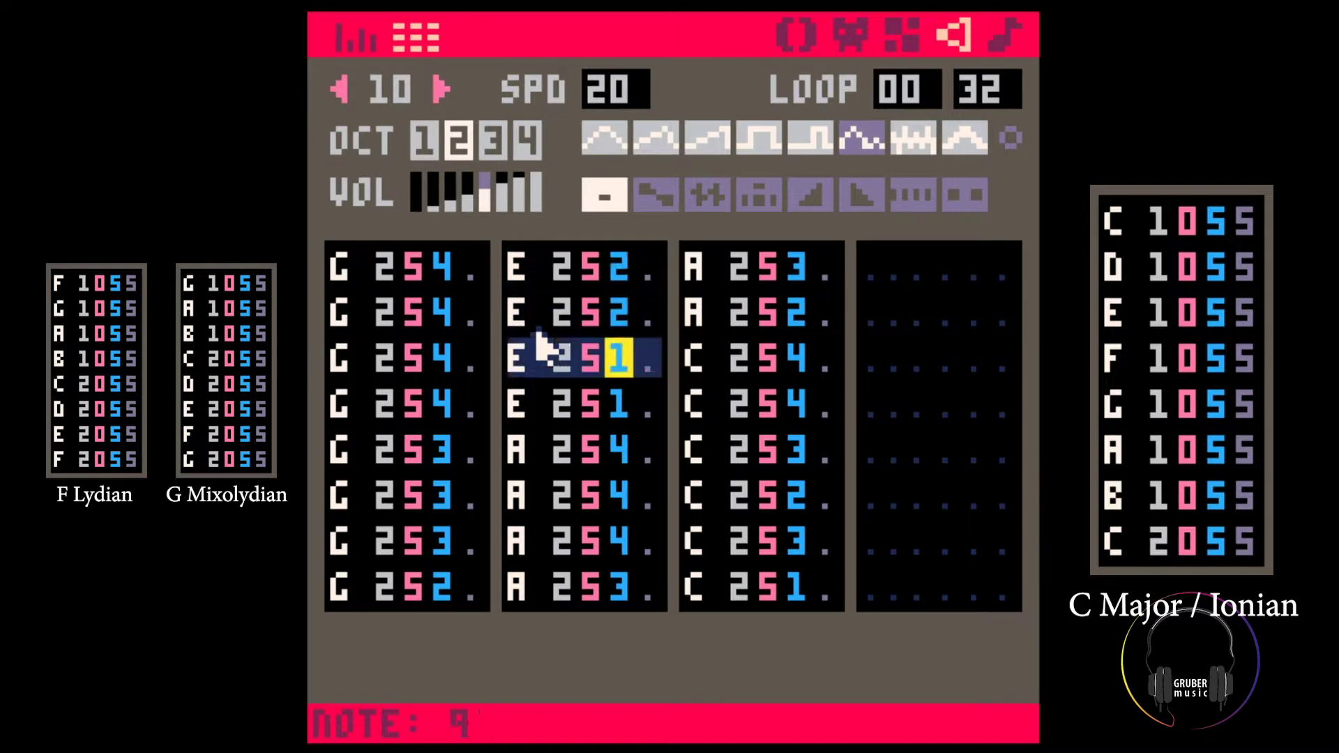
{"action": "key", "text": "Down"}
{"action": "key", "text": "Down"}
{"action": "key", "text": "Down"}
{"action": "key", "text": "Left"}
{"action": "key", "text": "Down"}
{"action": "key", "text": "Up"}
{"action": "key", "text": "Right"}
{"action": "type", "text": "2522"}
{"action": "key", "text": "Down"}
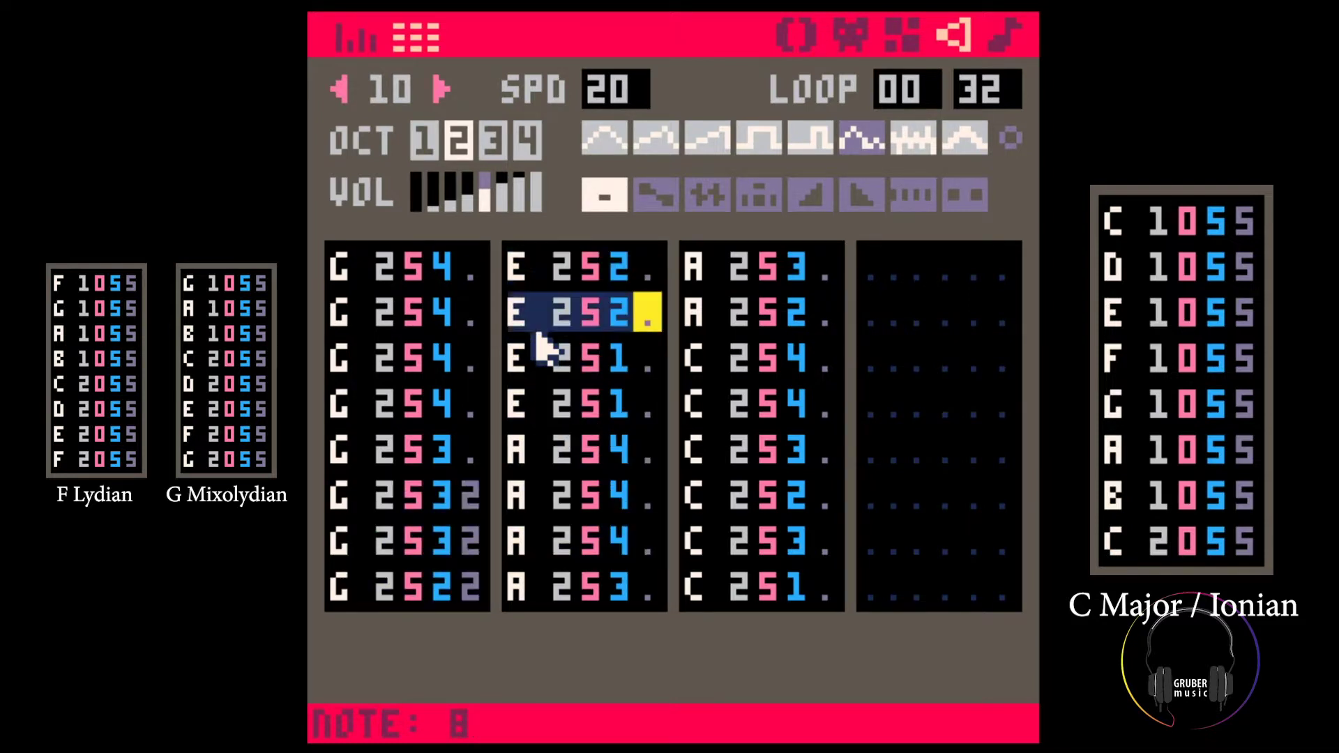
Apply effect 2 to rows 10, 11, 16, 17, 22 and 23 of SFX 10
{"action": "key", "text": "Down"}
{"action": "type", "text": "22"}
{"action": "key", "text": "Down"}
{"action": "key", "text": "Down"}
{"action": "key", "text": "Down"}
{"action": "key", "text": "Down"}
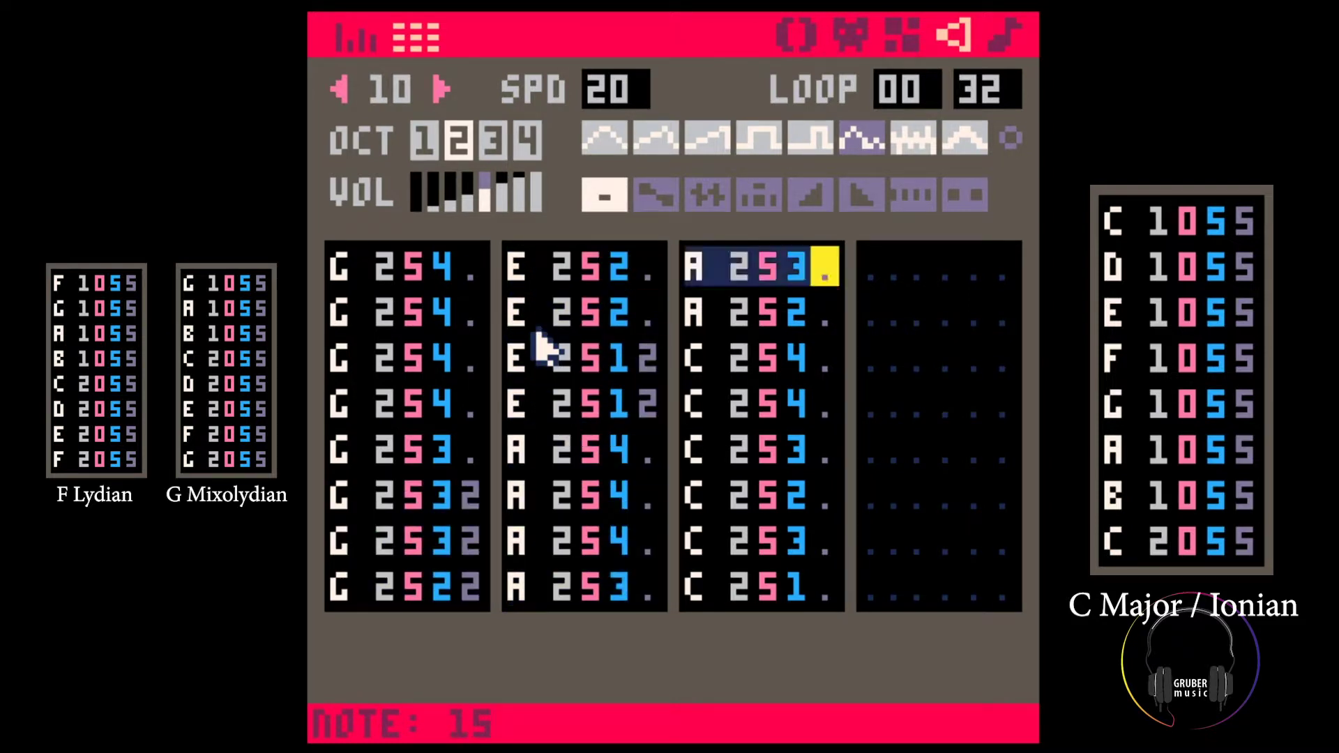
{"action": "type", "text": "22"}
{"action": "key", "text": "Down"}
{"action": "key", "text": "Down"}
{"action": "key", "text": "Down"}
{"action": "key", "text": "Down"}
{"action": "type", "text": "2"}
{"action": "key", "text": "Down"}
Return to the music pattern editor and play back pattern 02 to hear the shaped melody
{"action": "key", "text": "alt+Right"}
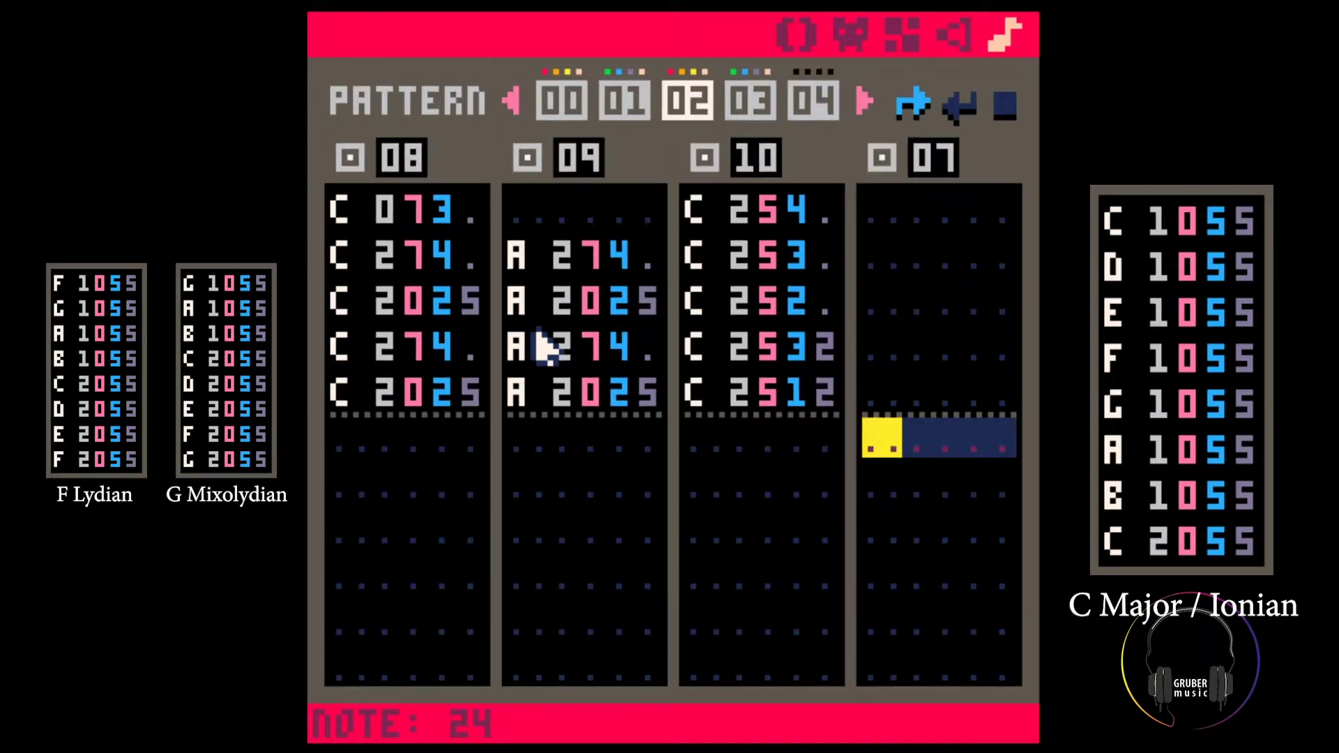
{"action": "key", "text": "space"}
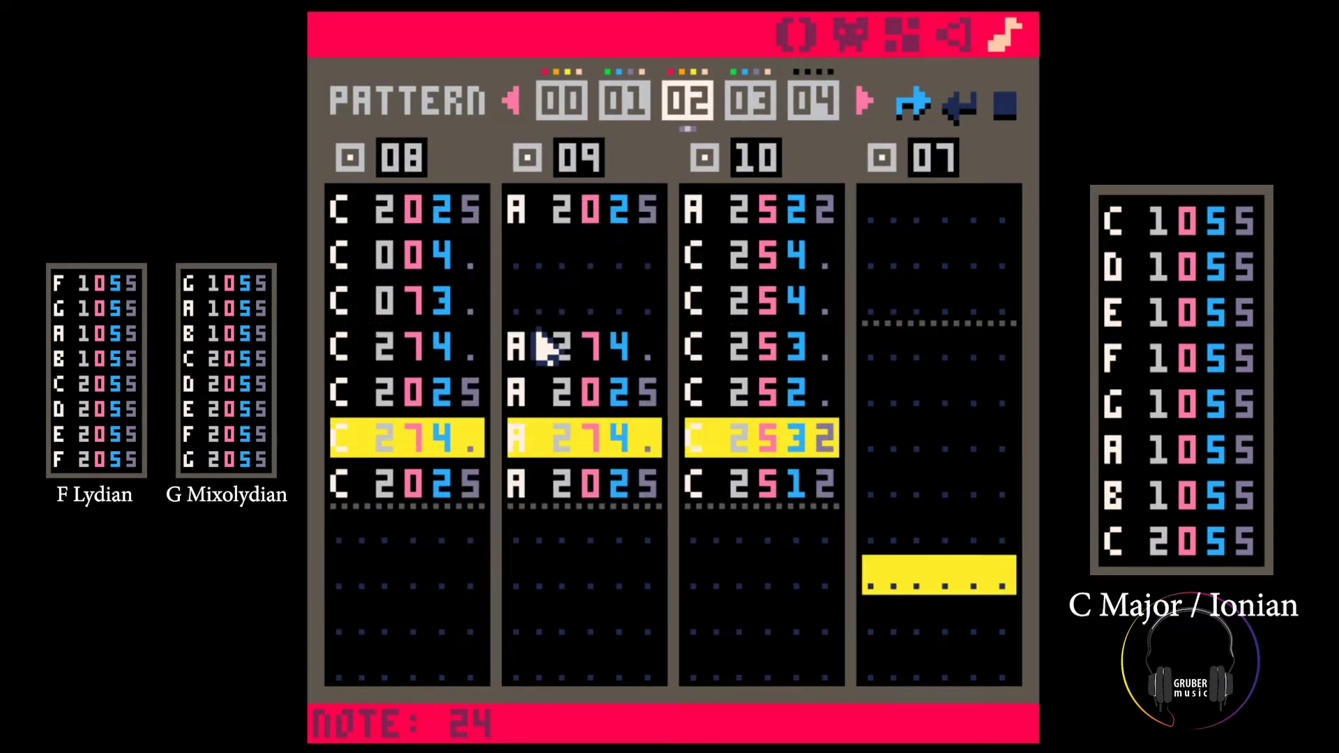
{"action": "key", "text": "space"}
Compare the melody notes on rows 6 and 7 of SFX 10 with the bass notes of SFX 08 on the same rows
{"action": "key", "text": "Left"}
{"action": "key", "text": "Left"}
{"action": "key", "text": "space"}
{"action": "key", "text": "Left"}
{"action": "key", "text": "Left"}
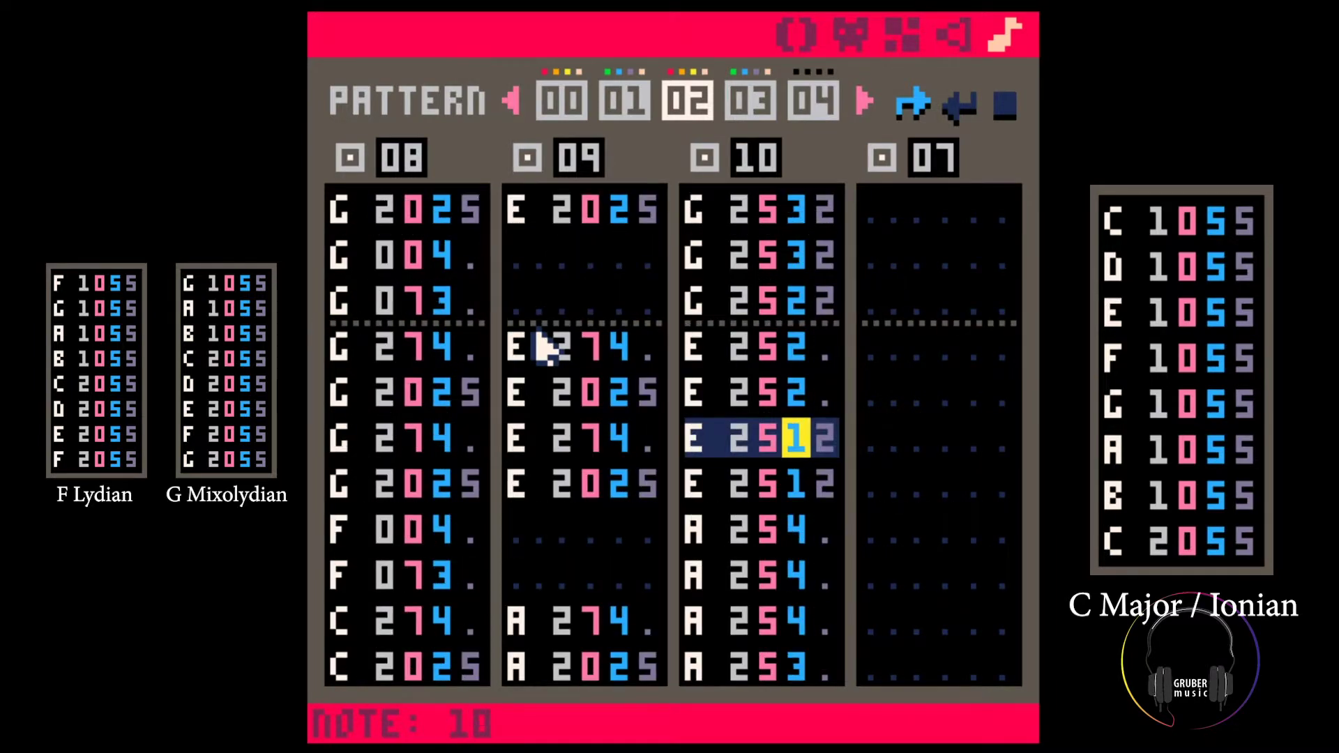
{"action": "key", "text": "Left"}
{"action": "key", "text": "Left"}
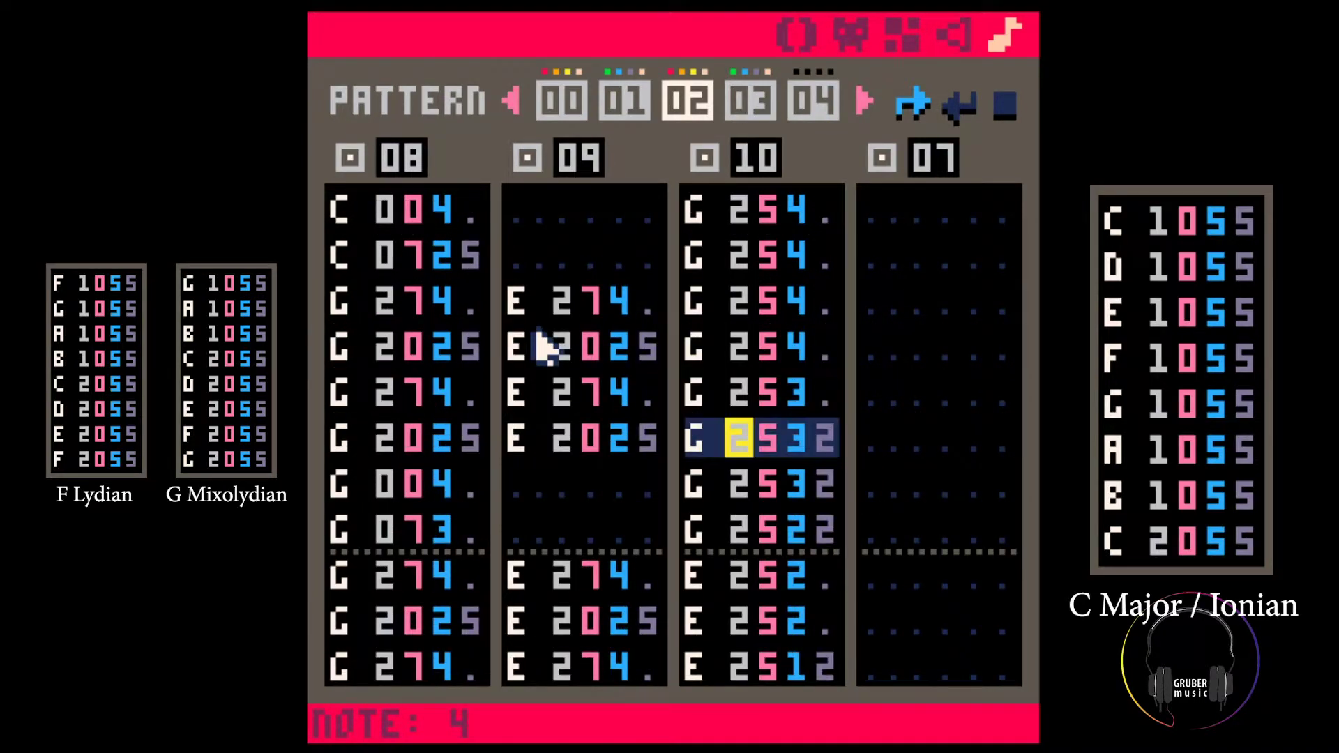
{"action": "key", "text": "Left"}
{"action": "key", "text": "Up"}
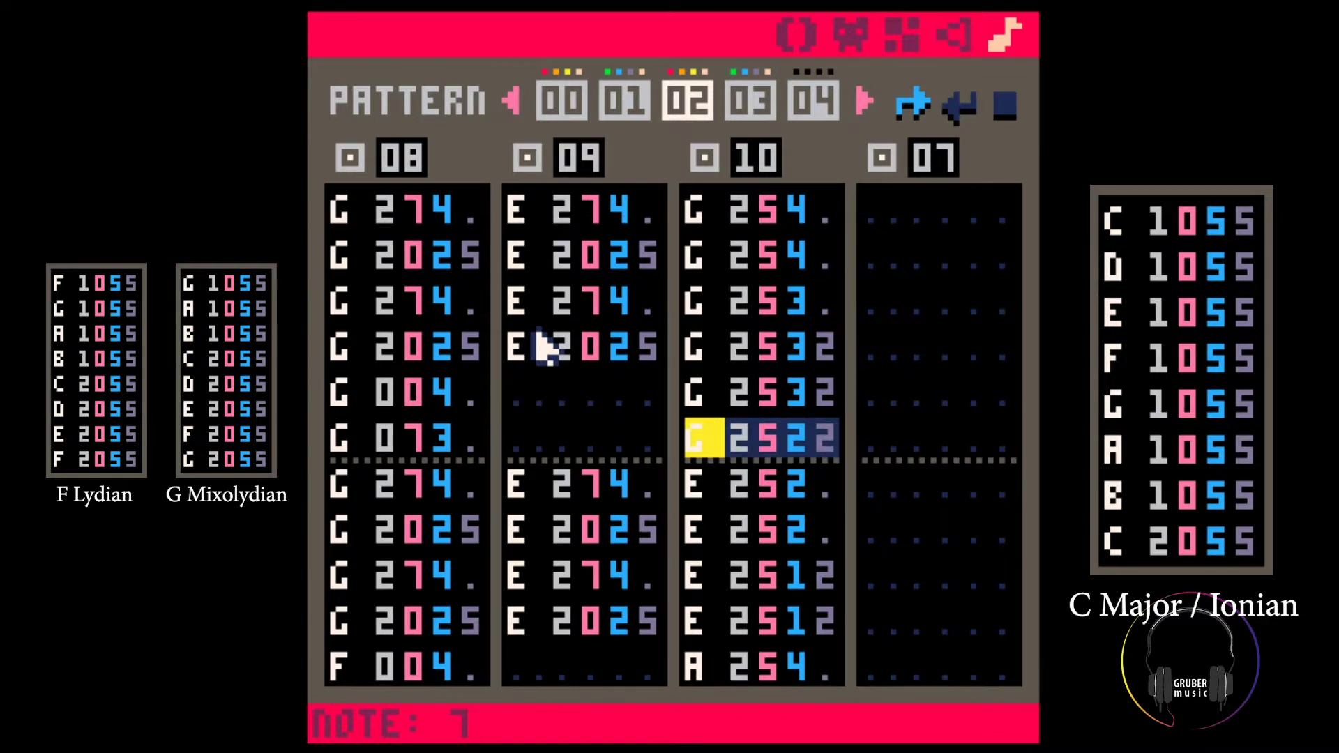
{"action": "key", "text": "shift+Down"}
{"action": "key", "text": "shift+Right"}
{"action": "key", "text": "shift+Right"}
{"action": "key", "text": "Left"}
{"action": "key", "text": "Up"}
{"action": "key", "text": "Up"}
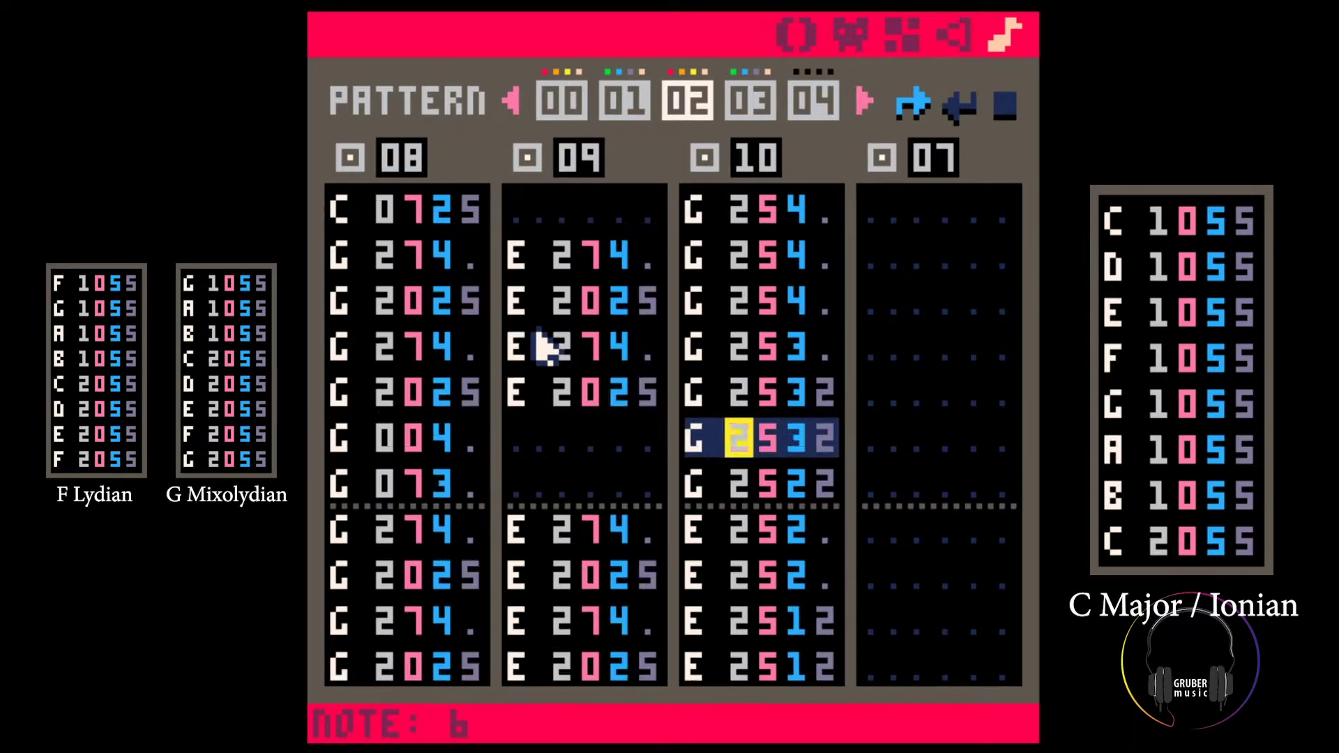
{"action": "key", "text": "Up"}
{"action": "key", "text": "Left"}
{"action": "key", "text": "Left"}
{"action": "key", "text": "Down"}
{"action": "key", "text": "Right"}
{"action": "key", "text": "Left"}
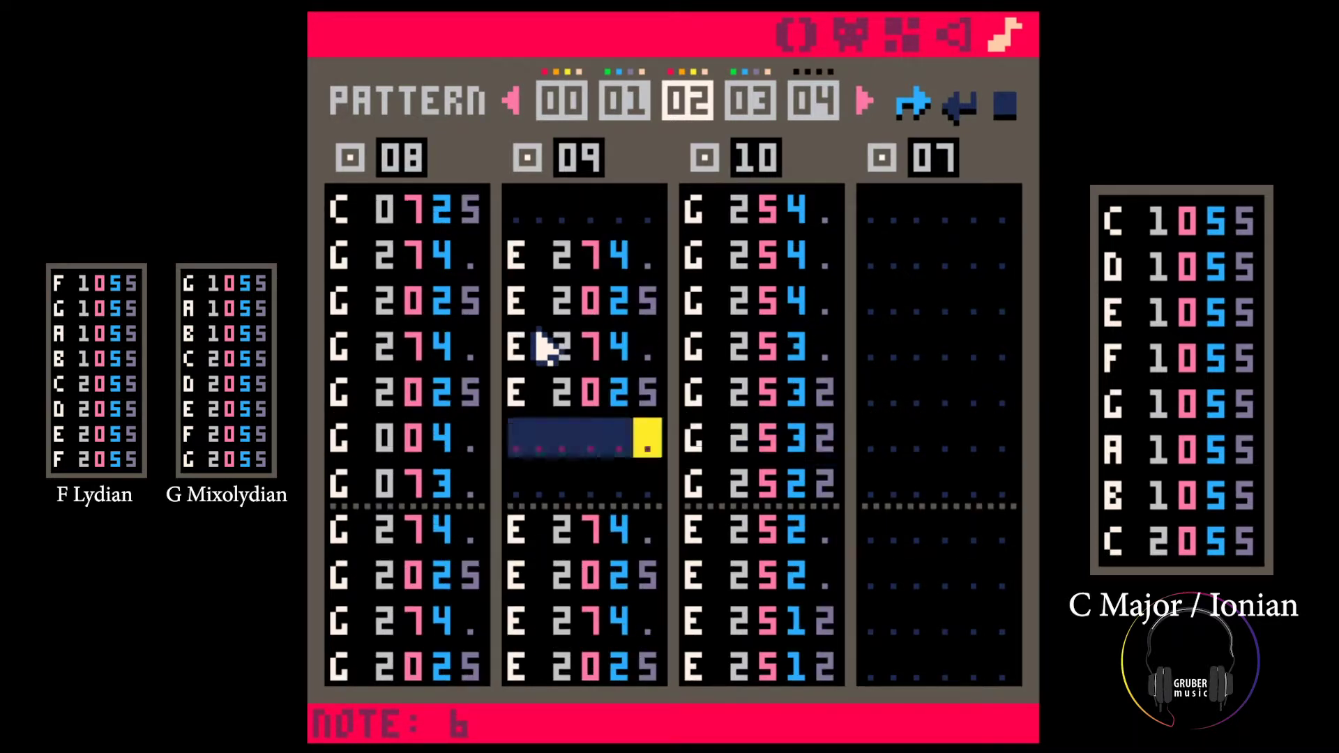
{"action": "key", "text": "Left"}
{"action": "key", "text": "Left"}
{"action": "key", "text": "shift+Down"}
{"action": "key", "text": "shift+Left"}
{"action": "key", "text": "shift+Left"}
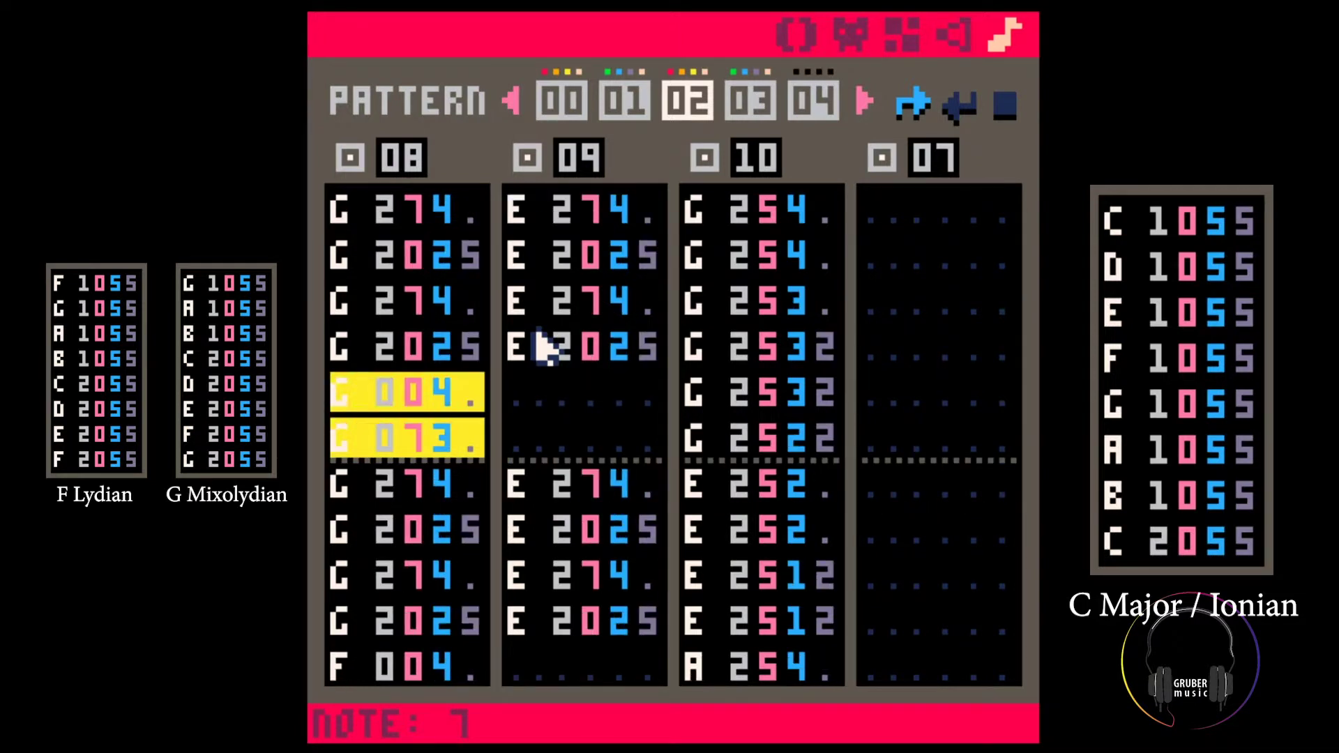
Copy the E notes on rows 8 and 9 of SFX 10 and paste them over the G notes on rows 6 and 7
{"action": "key", "text": "Down"}
{"action": "key", "text": "Right"}
{"action": "key", "text": "Right"}
{"action": "key", "text": "Right"}
{"action": "key", "text": "Right"}
{"action": "key", "text": "Right"}
{"action": "key", "text": "Right"}
{"action": "key", "text": "shift+Down"}
{"action": "key", "text": "shift+Right"}
{"action": "key", "text": "shift+Right"}
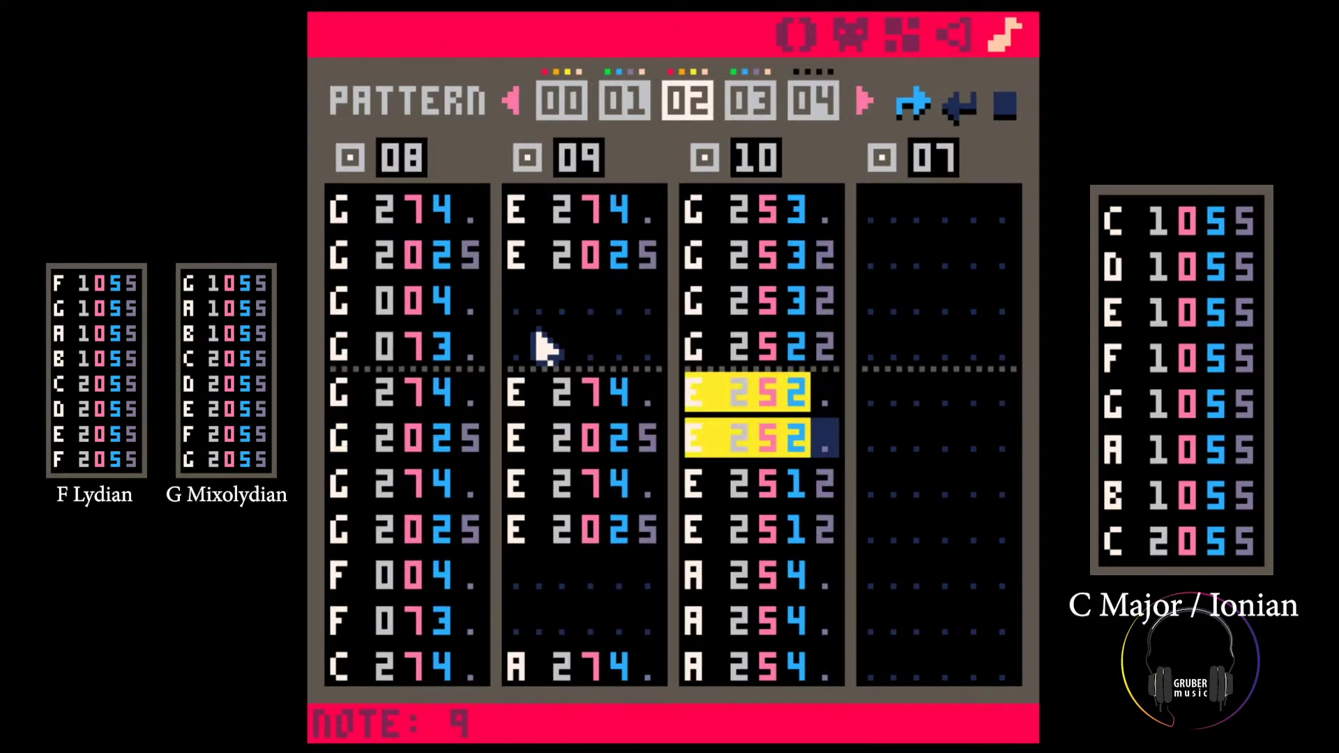
{"action": "key", "text": "ctrl+c"}
{"action": "key", "text": "Up"}
{"action": "key", "text": "Up"}
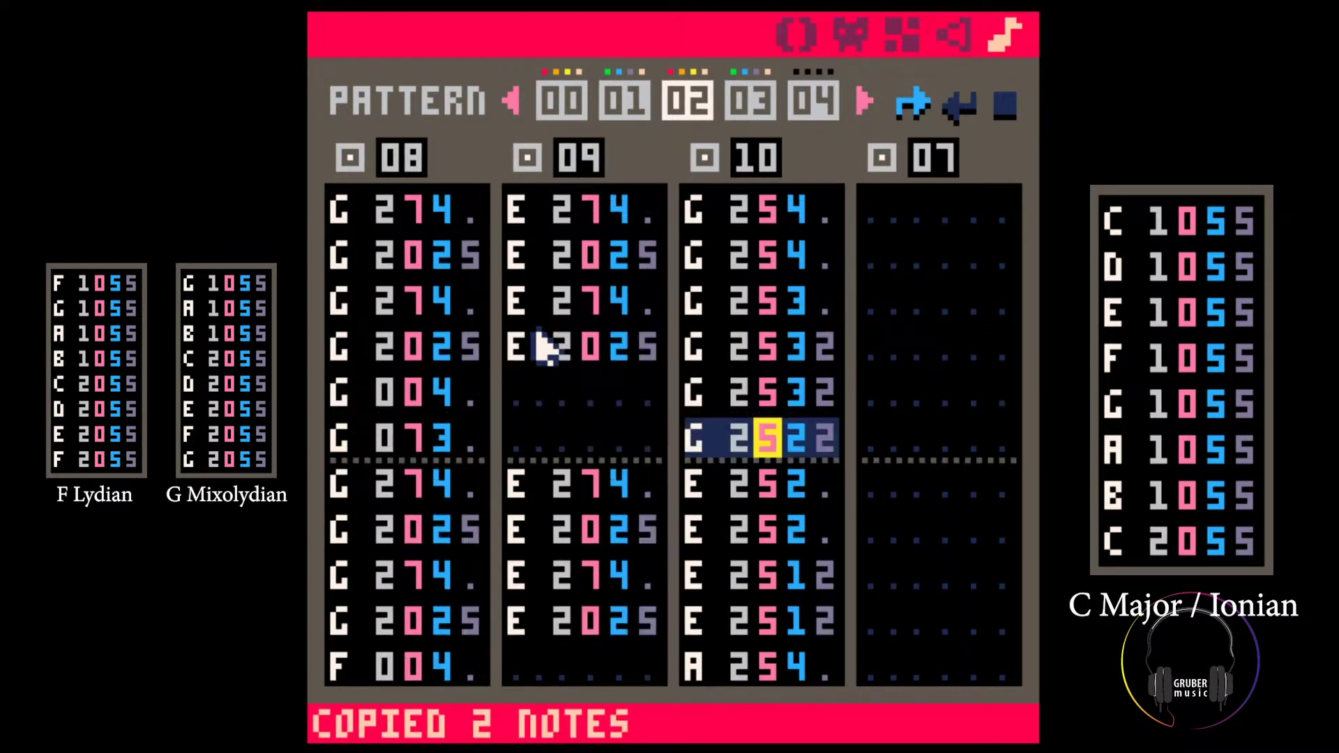
{"action": "key", "text": "Up"}
{"action": "key", "text": "ctrl+v"}
Set the E note volumes in SFX 10 to 4 on rows 6 and 7 and 3 on row 8, and play the pattern
{"action": "key", "text": "Right"}
{"action": "key", "text": "Right"}
{"action": "type", "text": "443"}
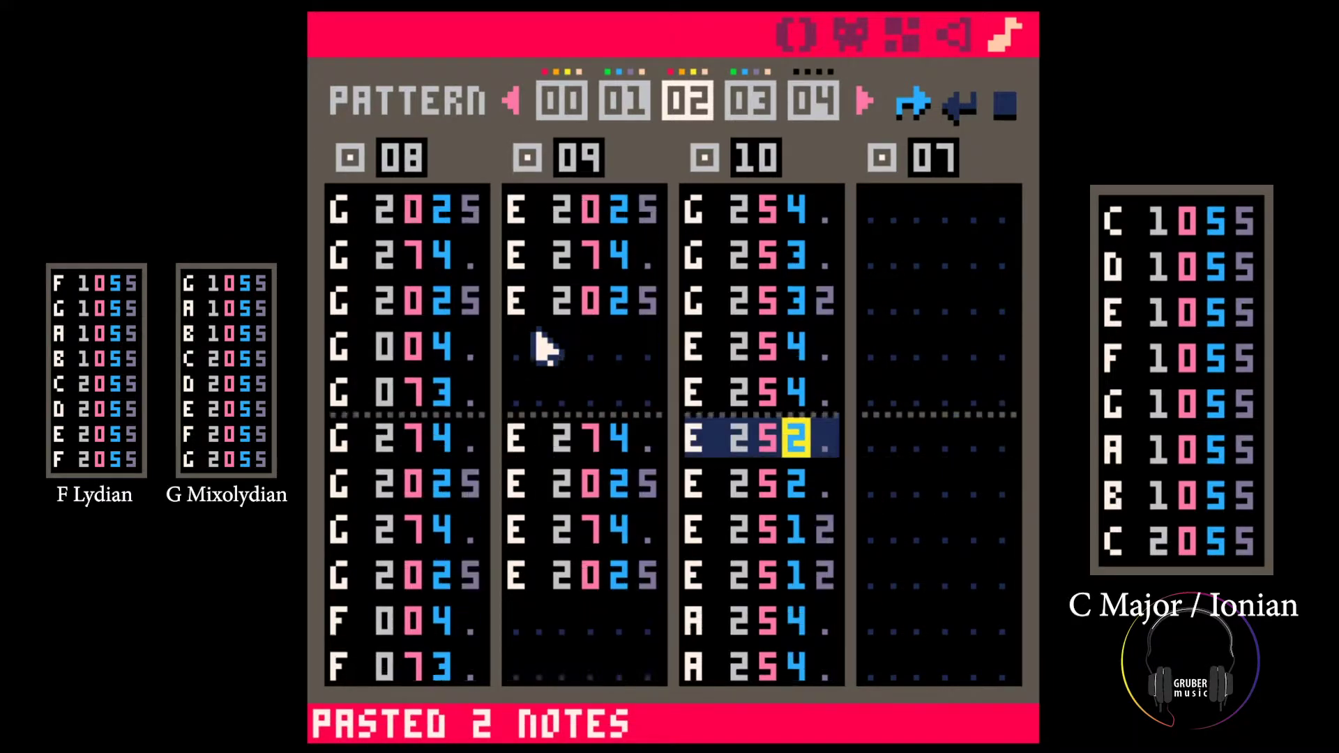
{"action": "key", "text": "Down"}
{"action": "key", "text": "Down"}
{"action": "key", "text": "space"}
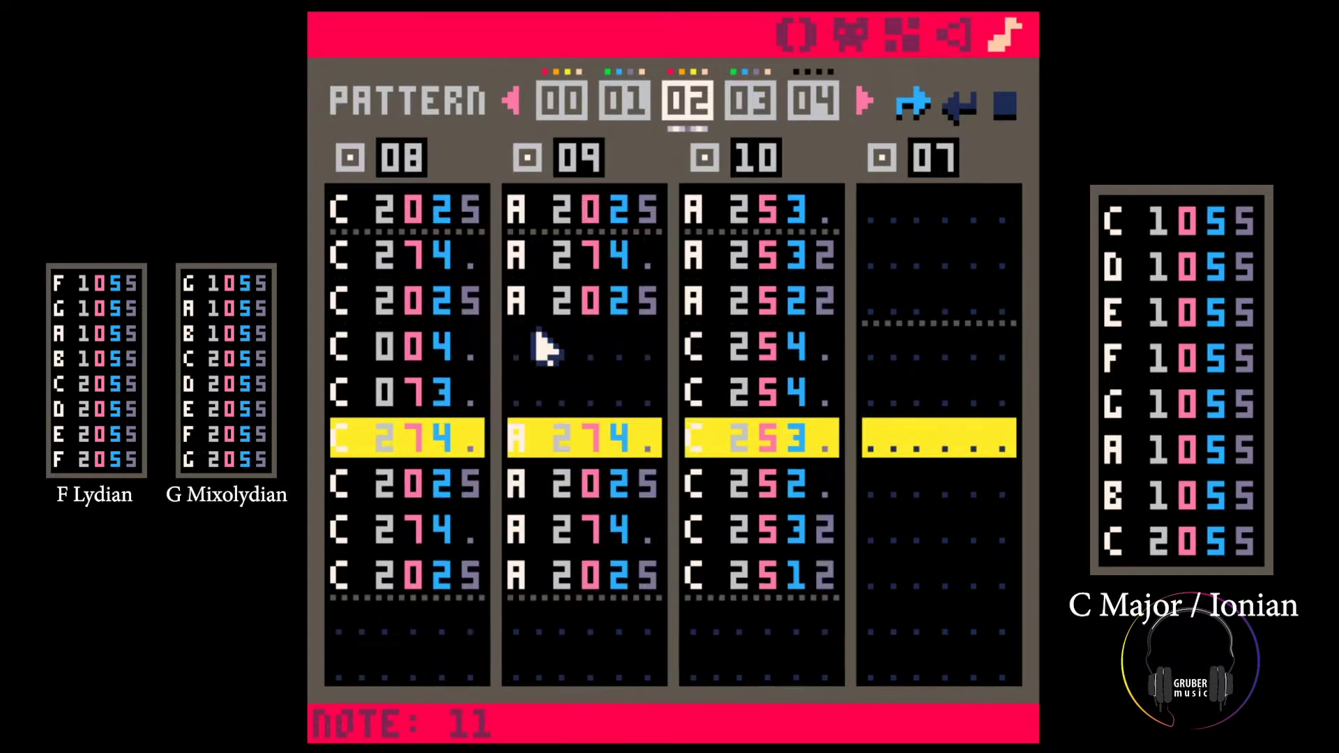
{"action": "key", "text": "space"}
Refine the G note's fade in SFX 10: volume 2 with effect 2 on rows 3 and 4, and volume 1 on row 5
{"action": "key", "text": "Up"}
{"action": "key", "text": "Up"}
{"action": "key", "text": "Up"}
{"action": "key", "text": "Up"}
{"action": "key", "text": "Up"}
{"action": "key", "text": "Up"}
{"action": "key", "text": "Up"}
{"action": "key", "text": "Right"}
{"action": "key", "text": "space"}
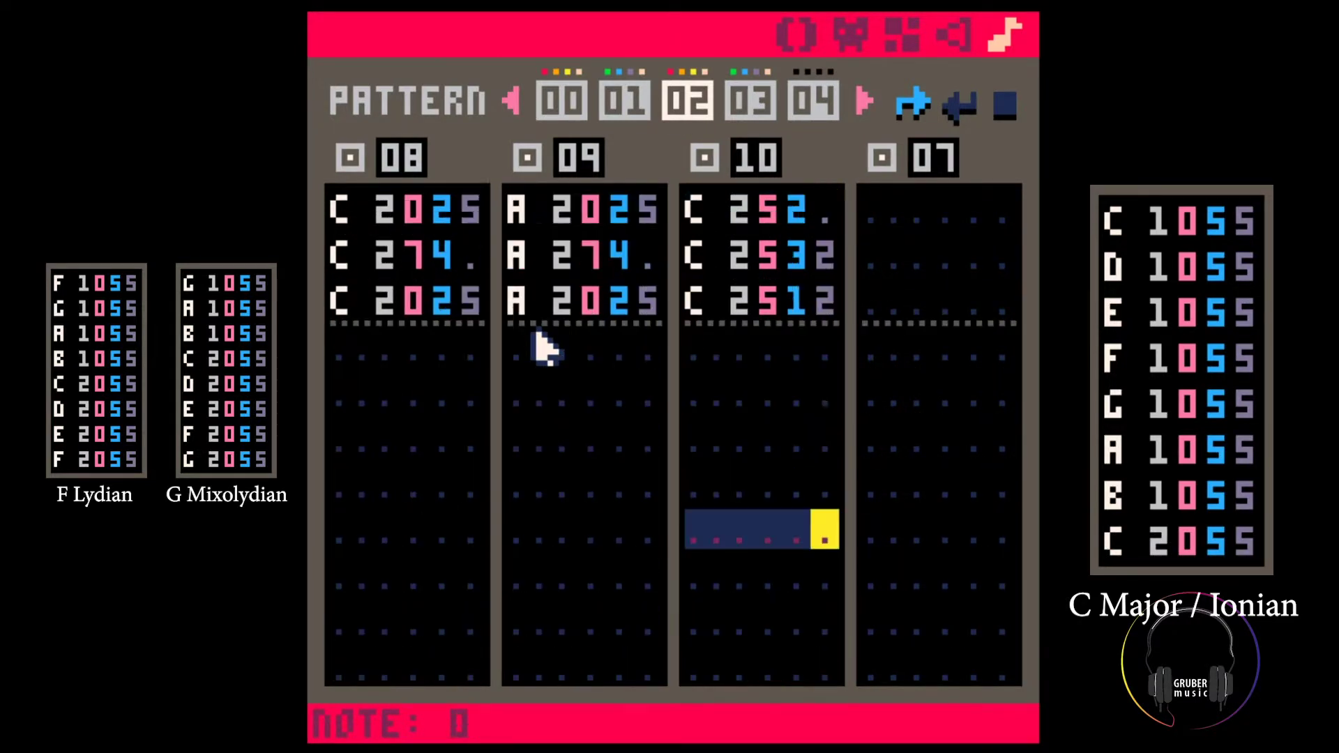
{"action": "key", "text": "2"}
{"action": "key", "text": "2"}
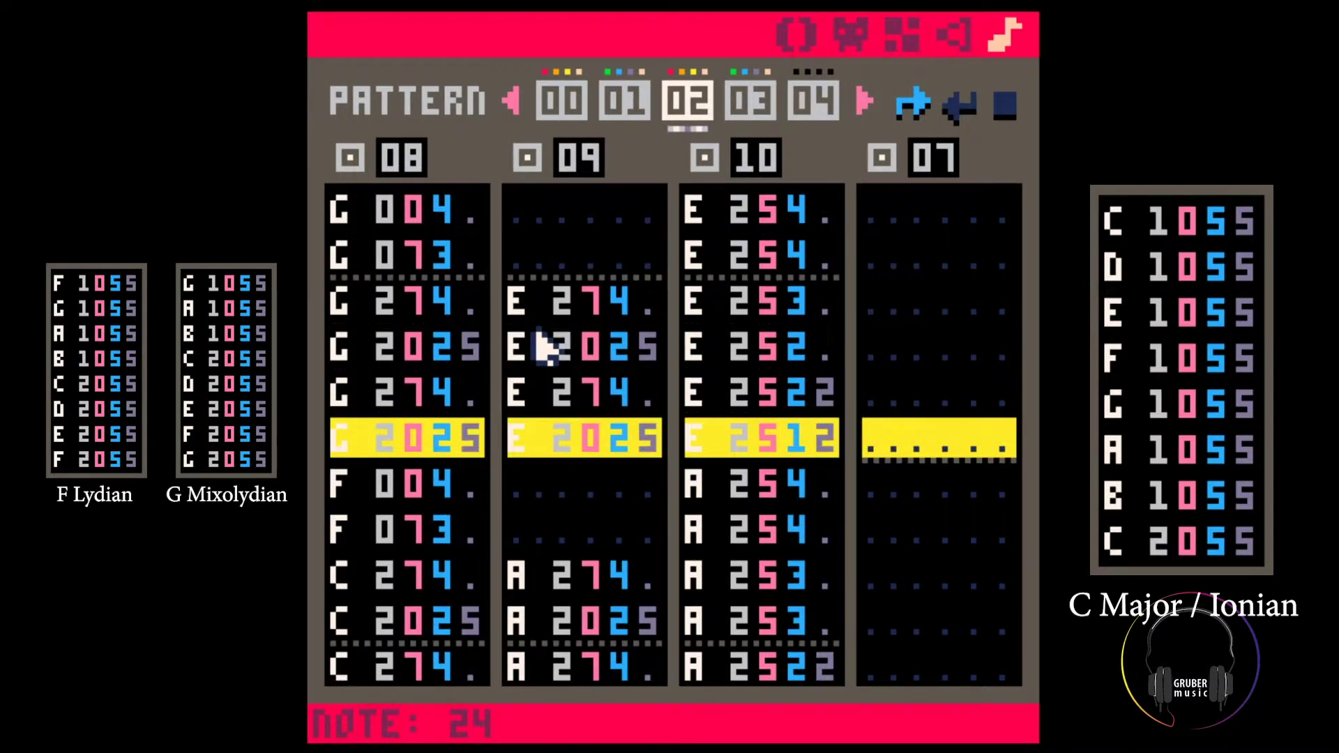
Stop playback and highlight the G notes on rows 0 to 5 of SFX 10
{"action": "key", "text": "space"}
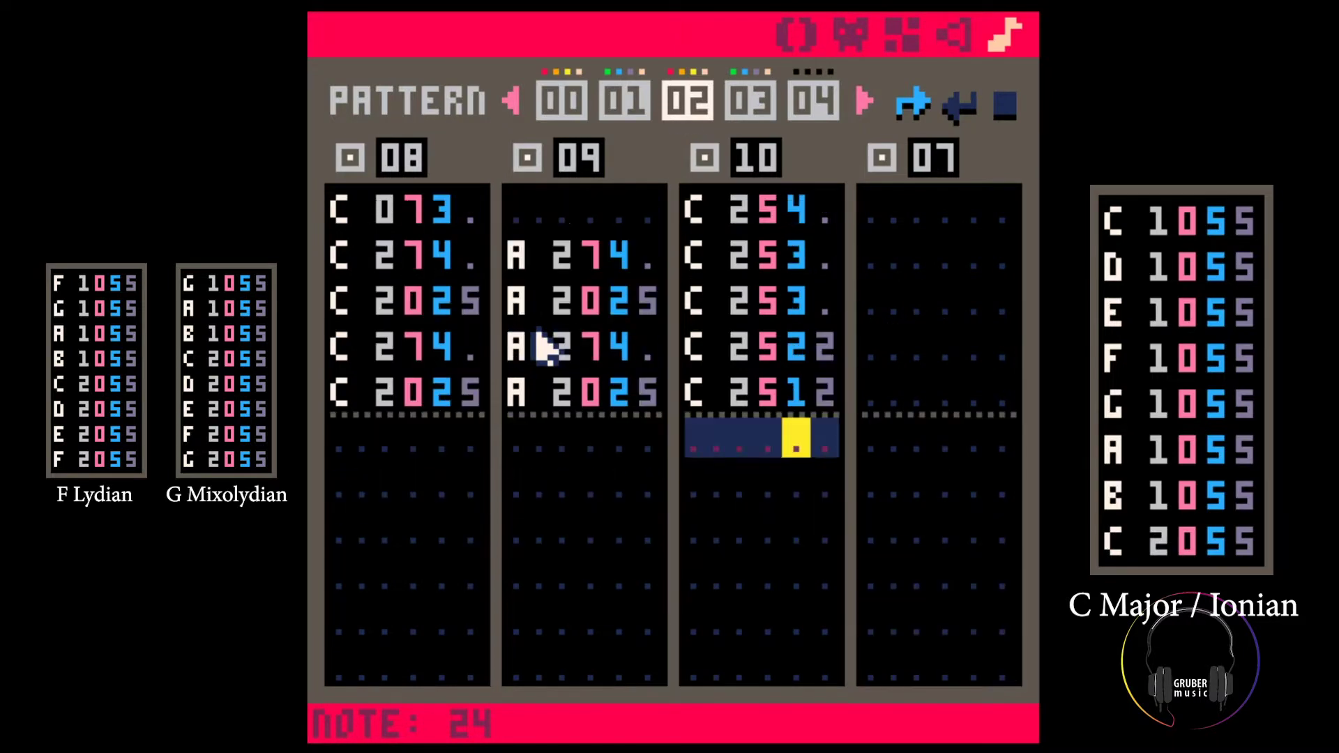
{"action": "key", "text": "Up"}
{"action": "key", "text": "Up"}
{"action": "key", "text": "Up"}
{"action": "key", "text": "Up"}
{"action": "key", "text": "Up"}
{"action": "key", "text": "Up"}
{"action": "key", "text": "Up"}
{"action": "key", "text": "Up"}
{"action": "key", "text": "Up"}
{"action": "key", "text": "Up"}
{"action": "key", "text": "Up"}
{"action": "key", "text": "Left"}
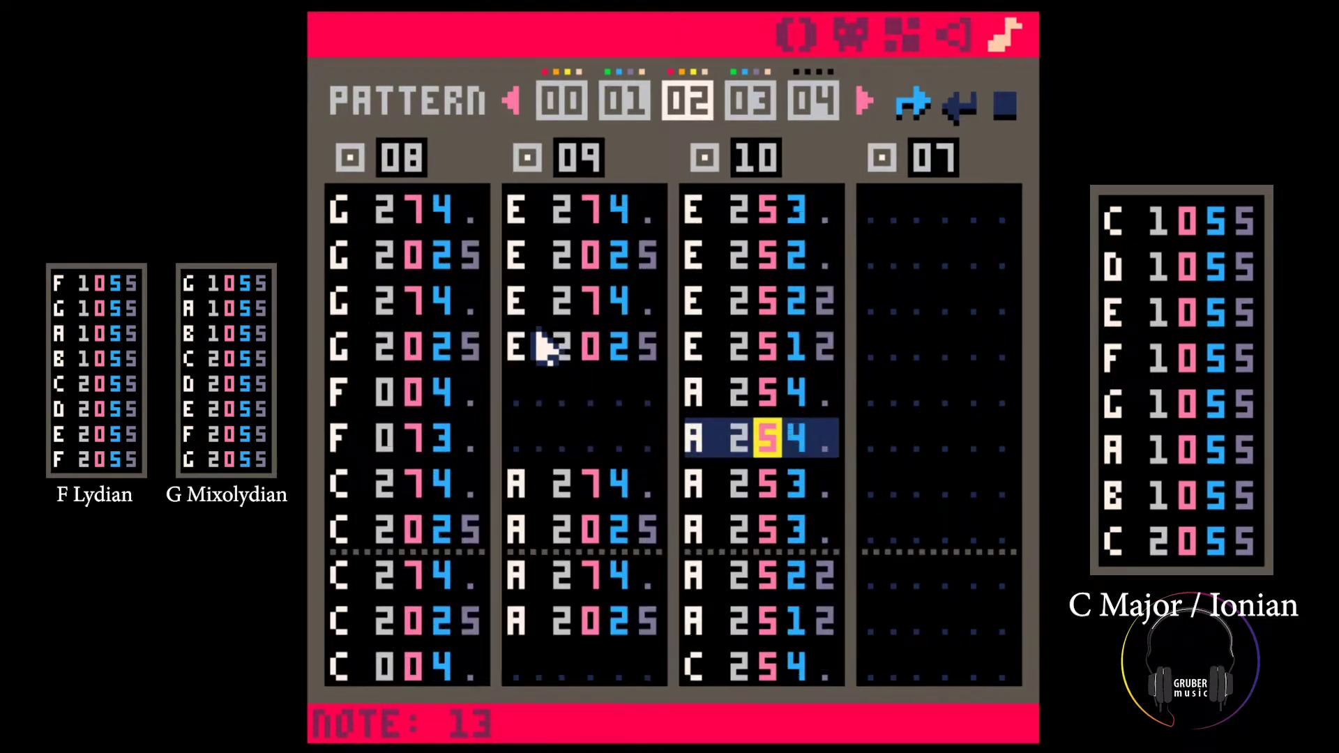
{"action": "key", "text": "Up"}
{"action": "key", "text": "Up"}
{"action": "key", "text": "Up"}
{"action": "key", "text": "Up"}
{"action": "key", "text": "Up"}
{"action": "key", "text": "Up"}
{"action": "key", "text": "Up"}
{"action": "key", "text": "Up"}
{"action": "key", "text": "Up"}
{"action": "key", "text": "Up"}
{"action": "key", "text": "Left"}
{"action": "key", "text": "Up"}
{"action": "key", "text": "Up"}
{"action": "key", "text": "Up"}
{"action": "key", "text": "Left"}
{"action": "key", "text": "shift+Down"}
{"action": "key", "text": "shift+Down"}
{"action": "key", "text": "shift+Down"}
{"action": "key", "text": "shift+Down"}
{"action": "key", "text": "shift+Down"}
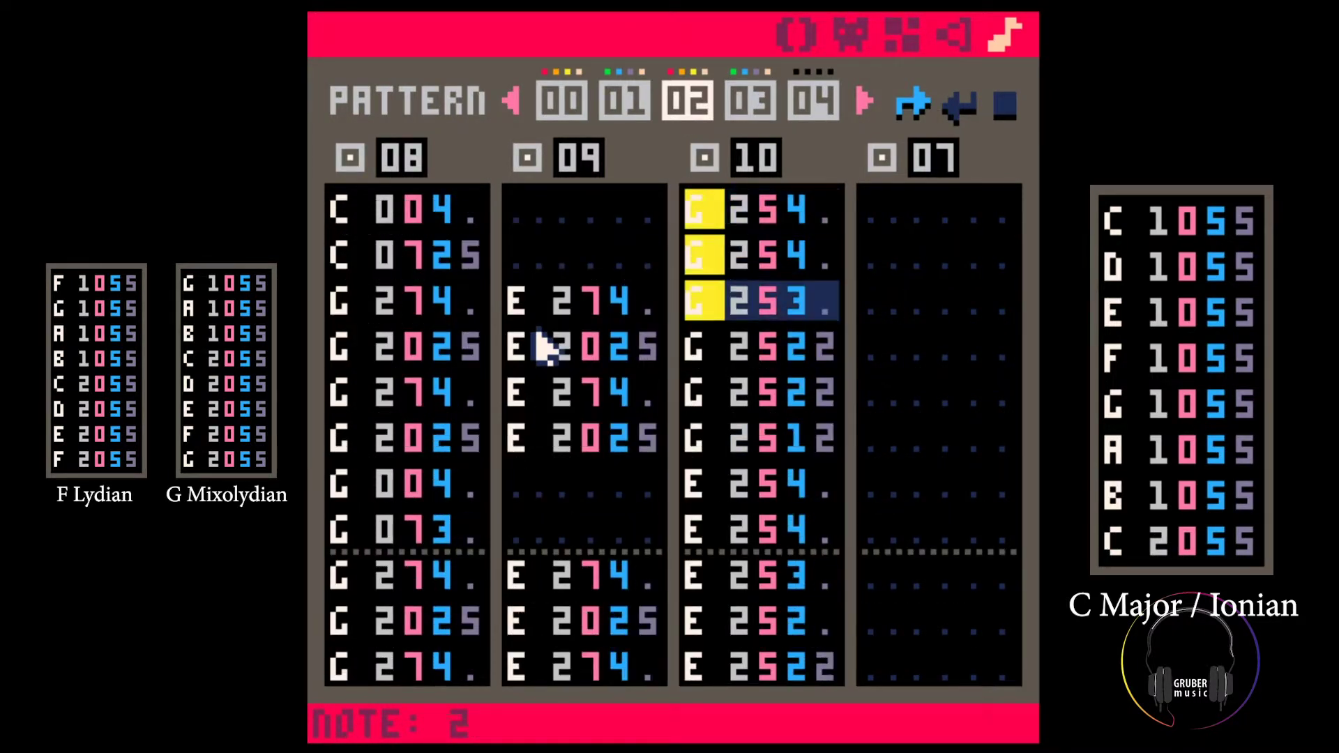
{"action": "key", "text": "shift+Right"}
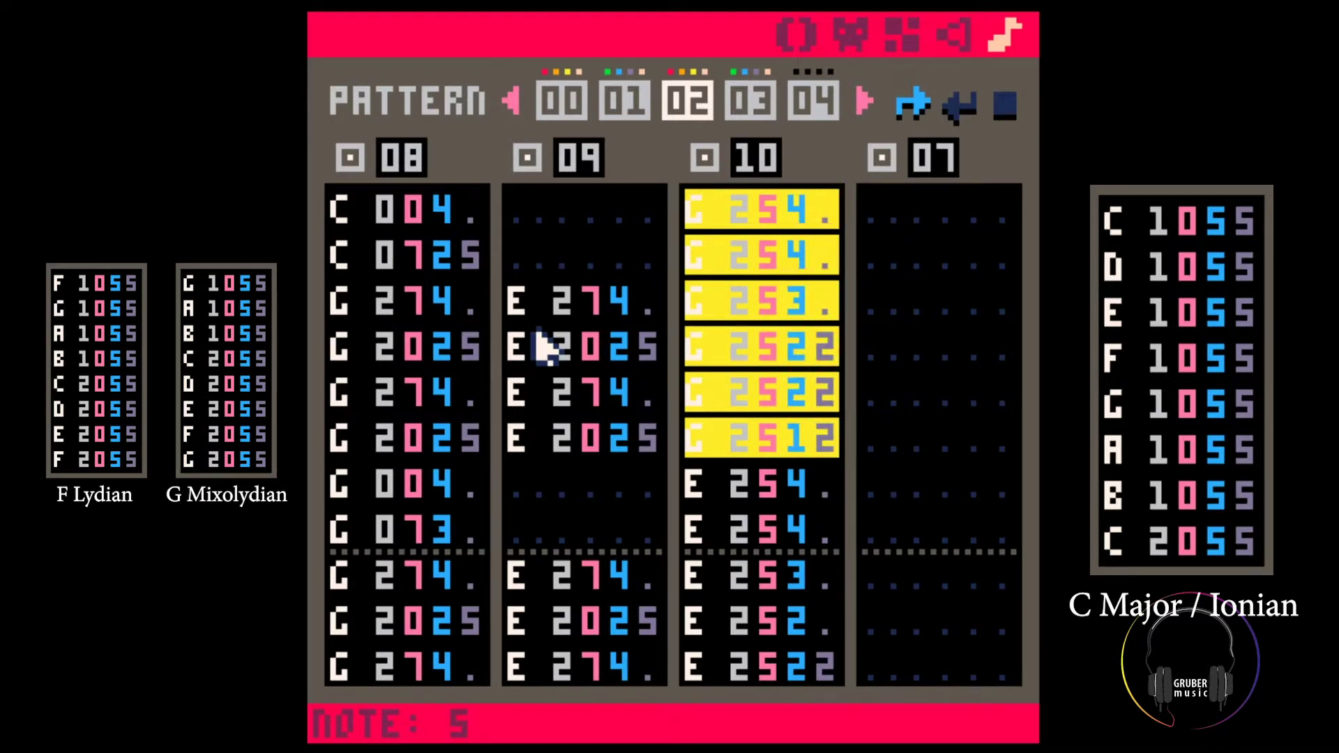
Compare the opening G melody note of SFX 10 with the C bass notes on rows 0 and 1 of SFX 08
{"action": "left_click_drag", "start_coordinate": [689, 221], "coordinate": [823, 441]}
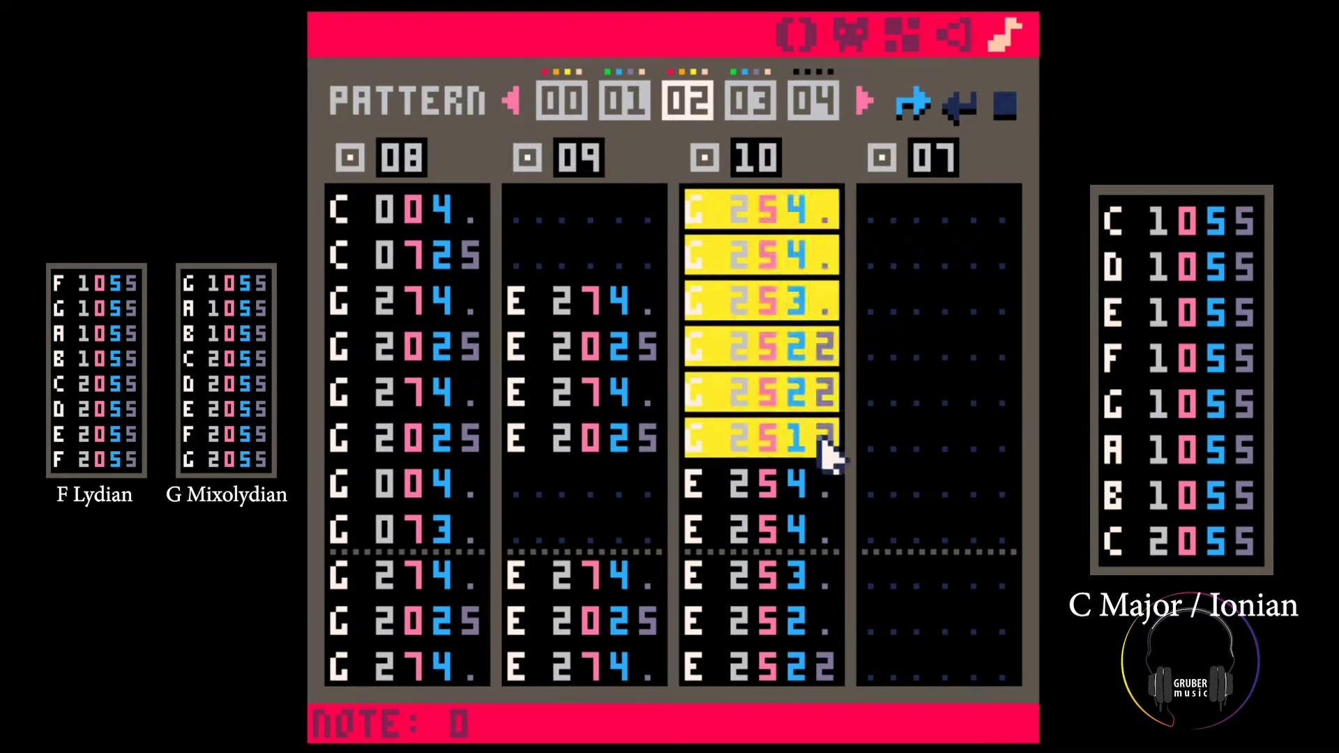
{"action": "left_click_drag", "start_coordinate": [339, 213], "coordinate": [476, 438]}
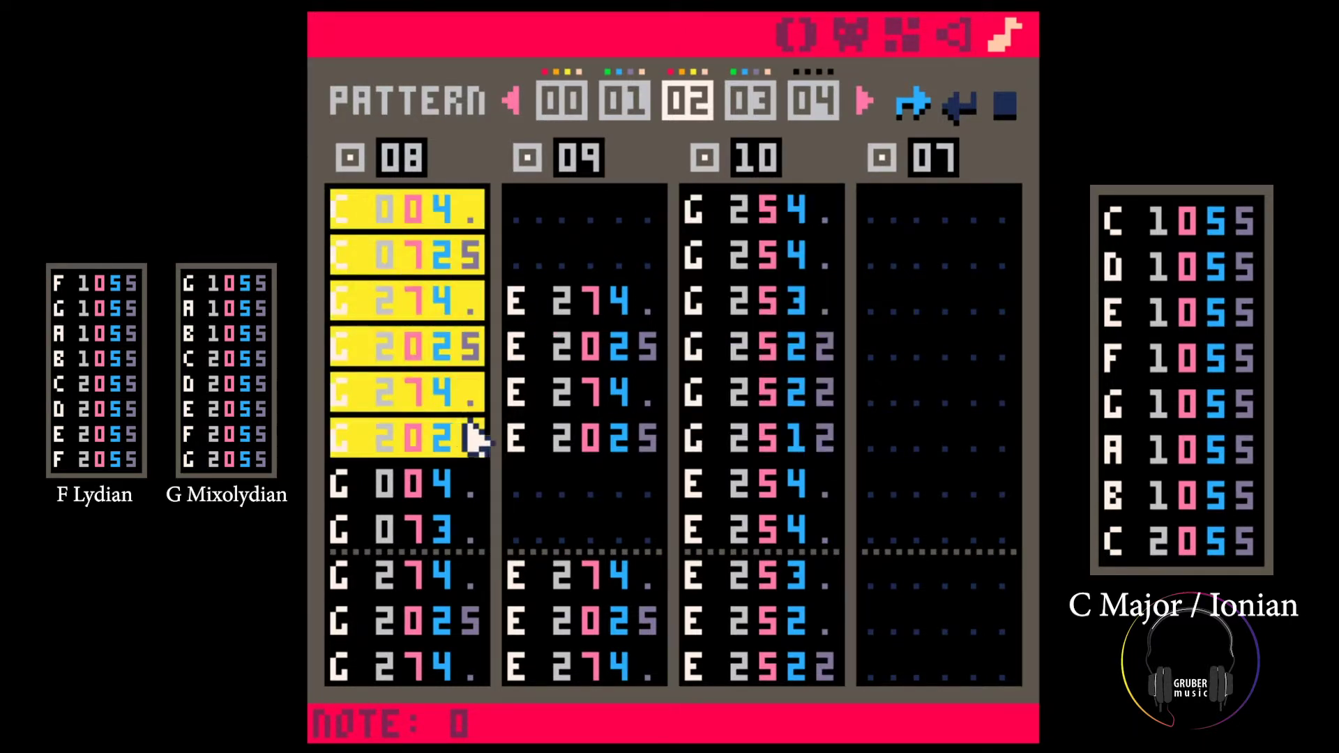
{"action": "left_click_drag", "start_coordinate": [709, 223], "coordinate": [774, 425]}
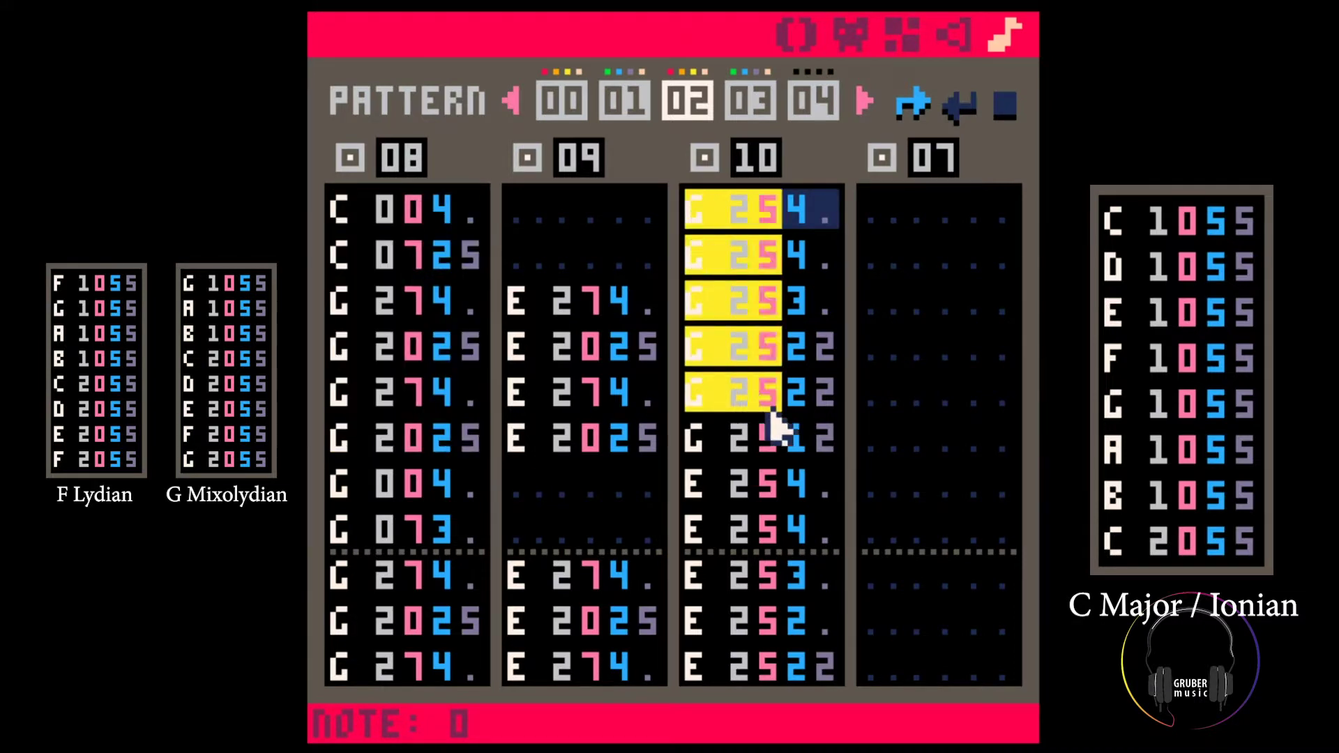
{"action": "left_click", "coordinate": [359, 209]}
{"action": "left_click_drag", "start_coordinate": [369, 222], "coordinate": [455, 241]}
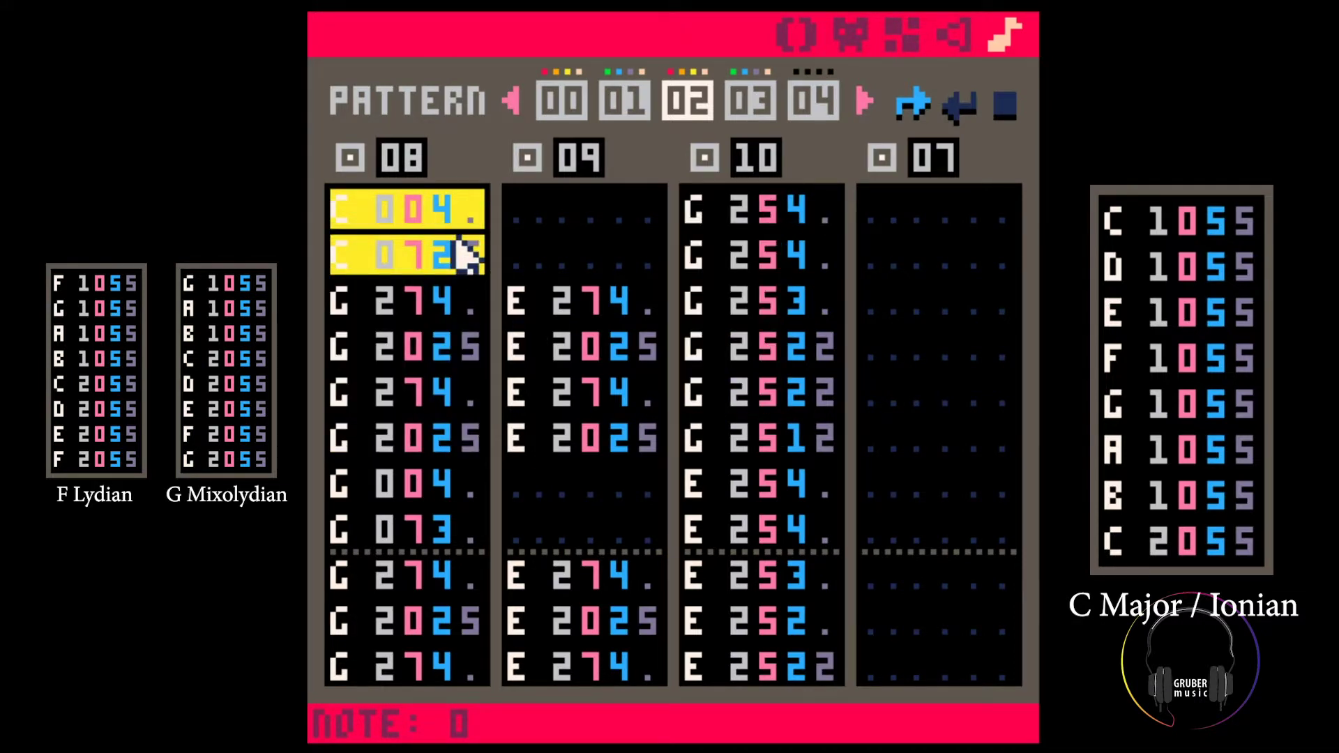
{"action": "left_click_drag", "start_coordinate": [690, 216], "coordinate": [852, 443]}
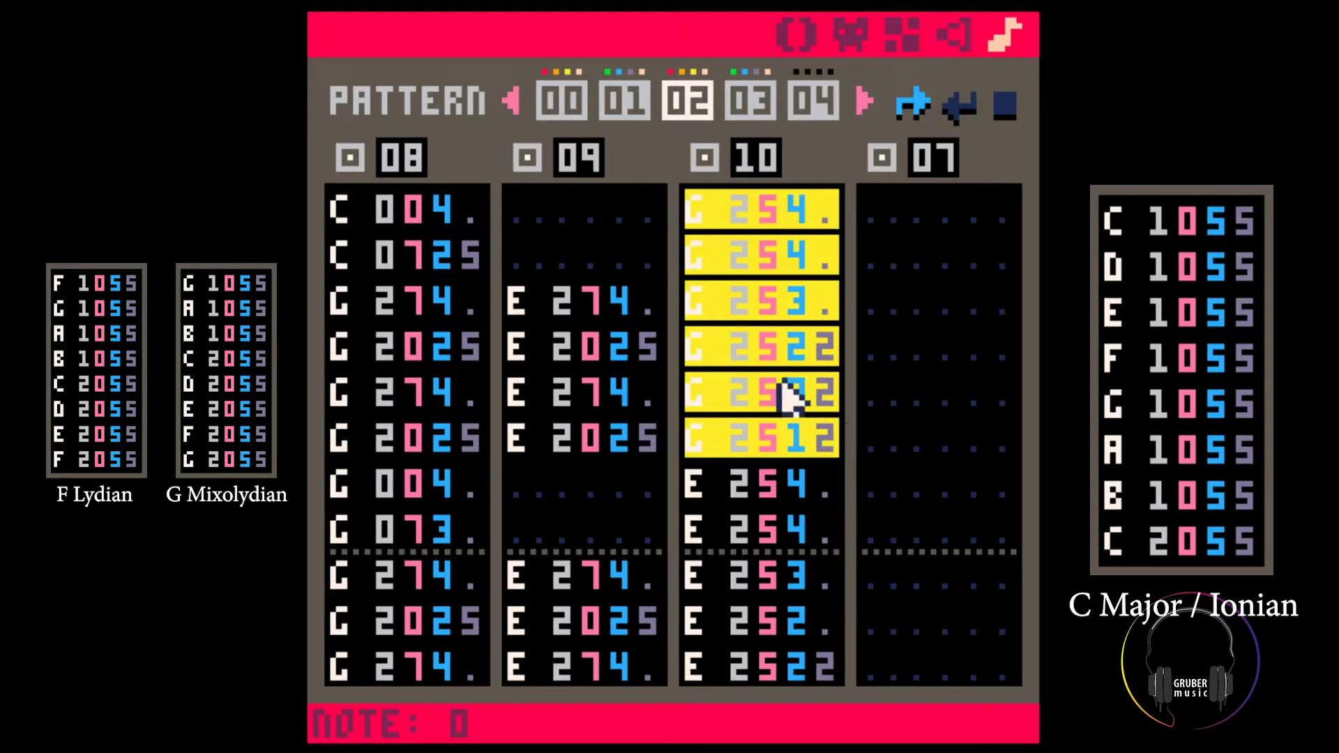
Play back part of pattern 02 and view the closing C notes of the melody in SFX 10
{"action": "key", "text": "space"}
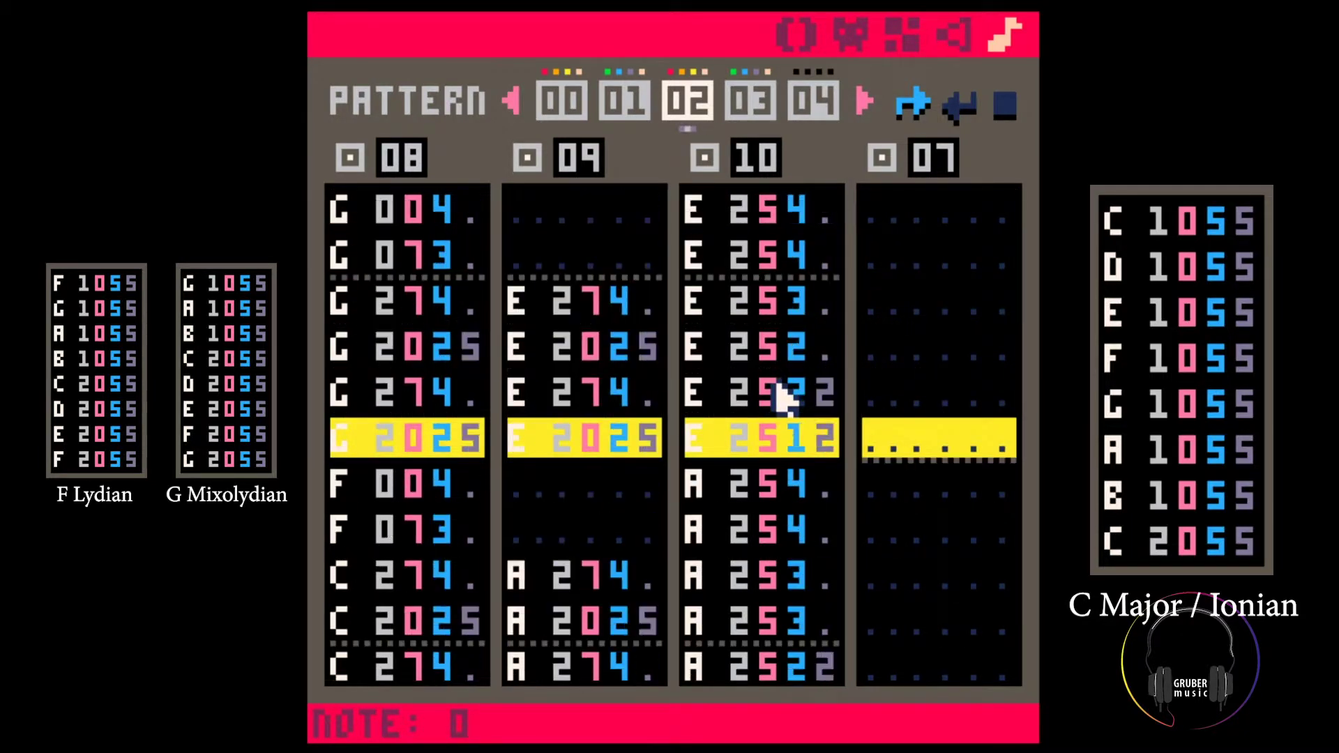
{"action": "key", "text": "space"}
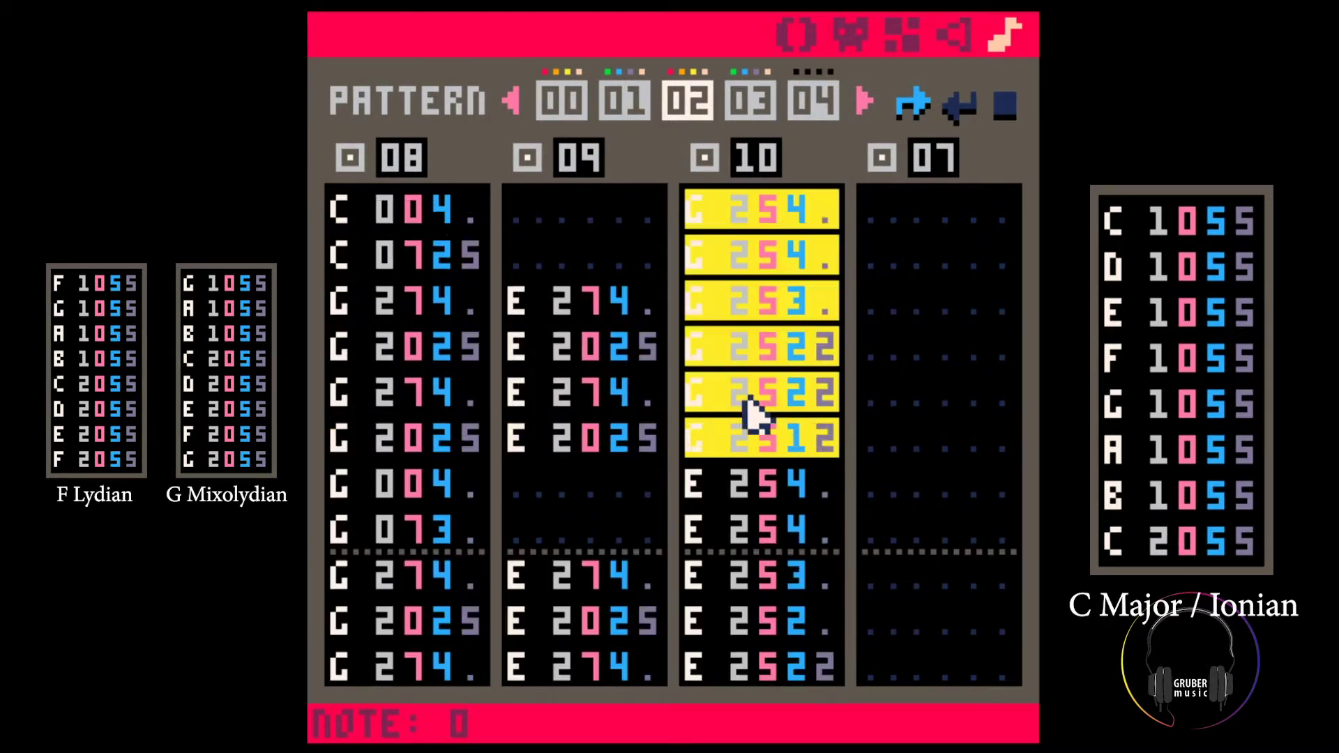
{"action": "left_click", "coordinate": [735, 408]}
{"action": "scroll", "coordinate": [695, 463], "scroll_direction": "down", "scroll_amount": 17}
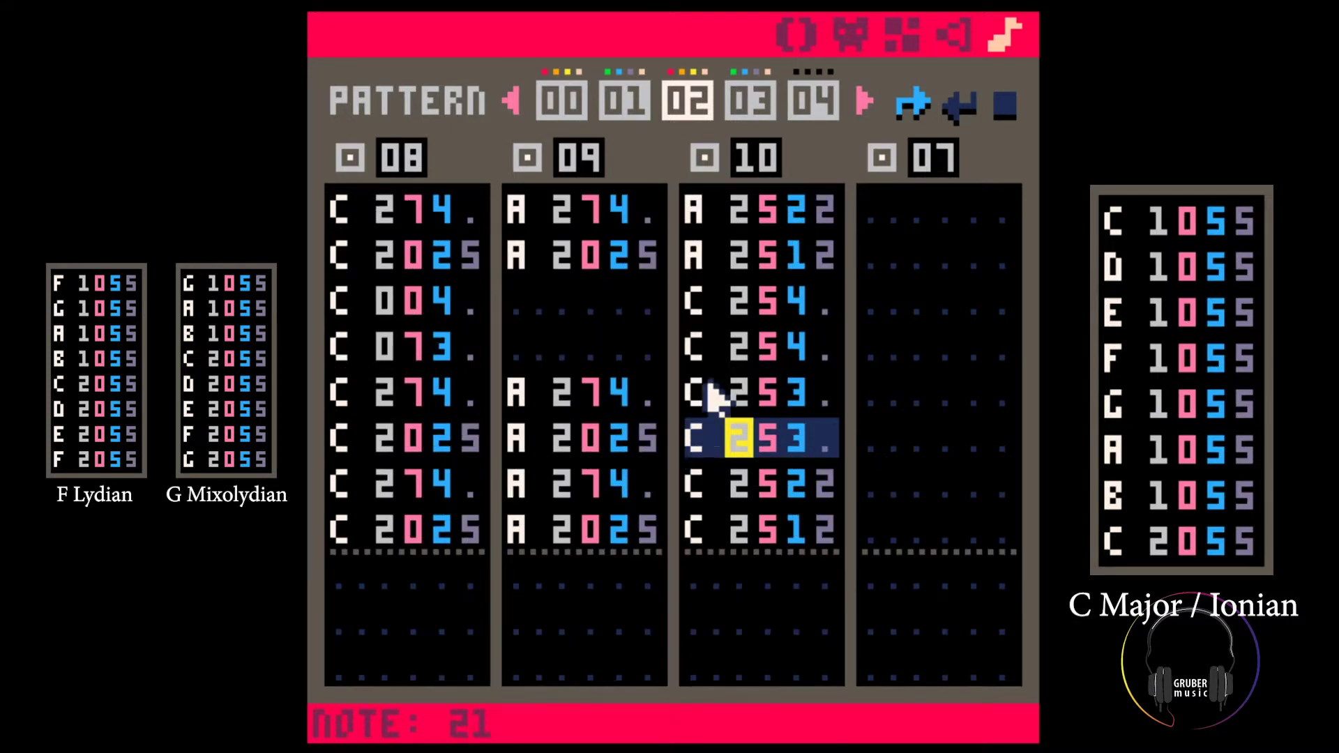
Copy the fading A notes on rows 16 and 17 of SFX 10 onto rows 18 and 19 and play pattern 02
{"action": "scroll", "coordinate": [721, 342], "scroll_direction": "up", "scroll_amount": 3}
{"action": "left_click_drag", "start_coordinate": [705, 355], "coordinate": [830, 390]}
{"action": "scroll", "coordinate": [830, 391], "scroll_direction": "up", "scroll_amount": 2}
{"action": "key", "text": "ctrl+c"}
{"action": "left_click", "coordinate": [695, 532]}
{"action": "key", "text": "ctrl+v"}
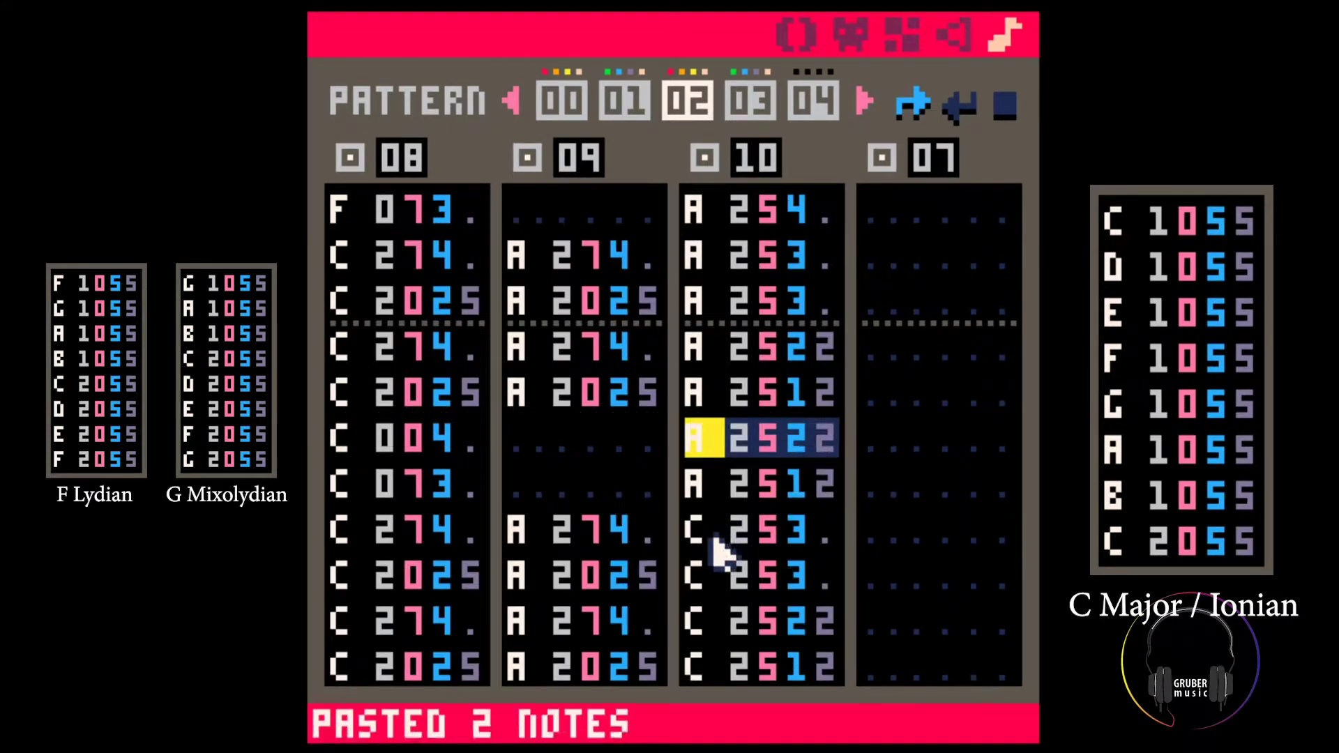
{"action": "key", "text": "space"}
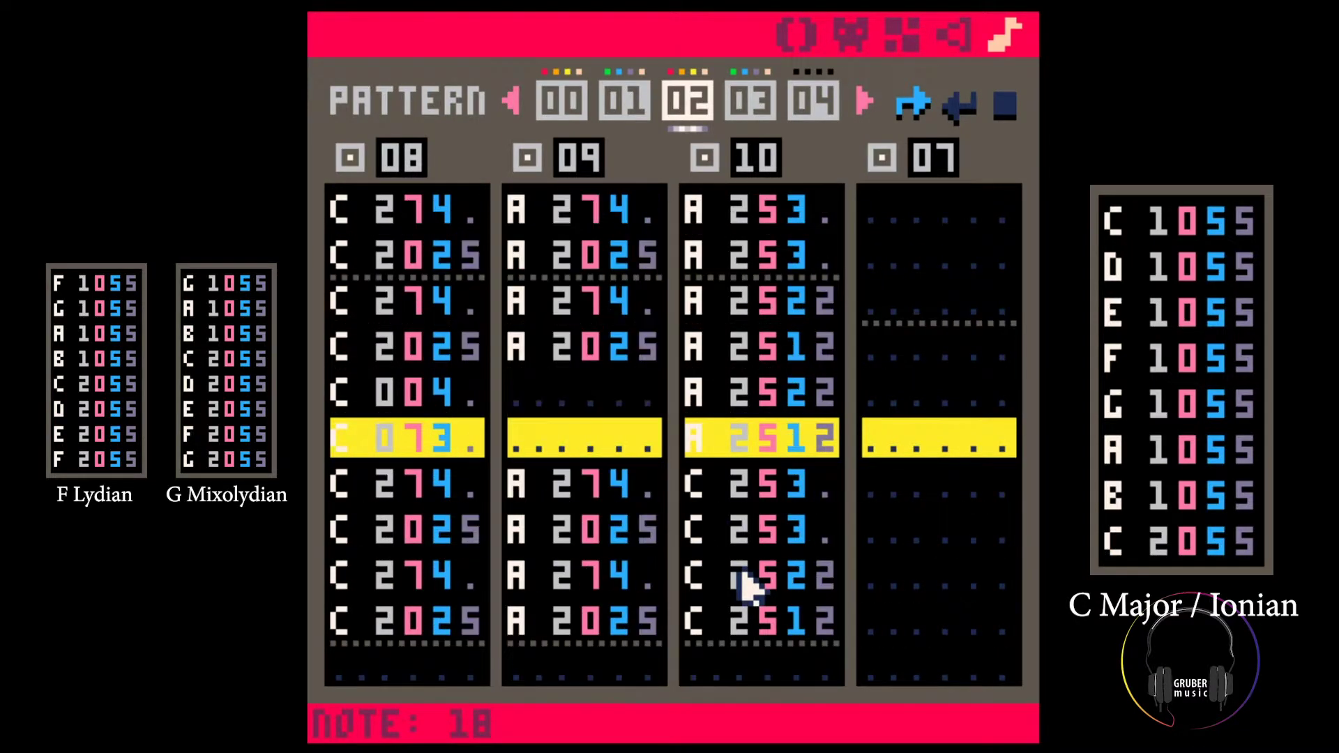
{"action": "key", "text": "space"}
Raise the C notes on rows 20 to 23 of SFX 10 to octave 3, and set volume 2 on row 17 and 1 on row 18
{"action": "left_click", "coordinate": [756, 530]}
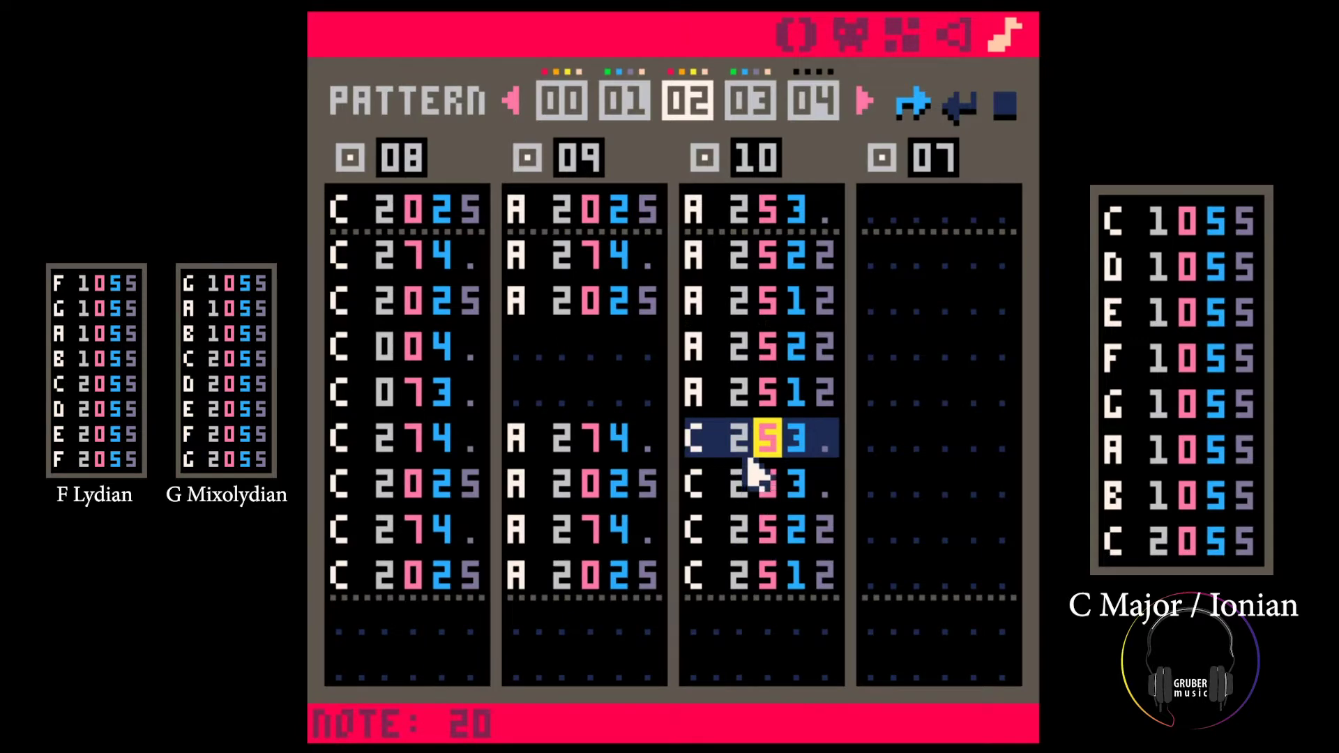
{"action": "scroll", "coordinate": [807, 462], "scroll_direction": "down", "scroll_amount": 3}
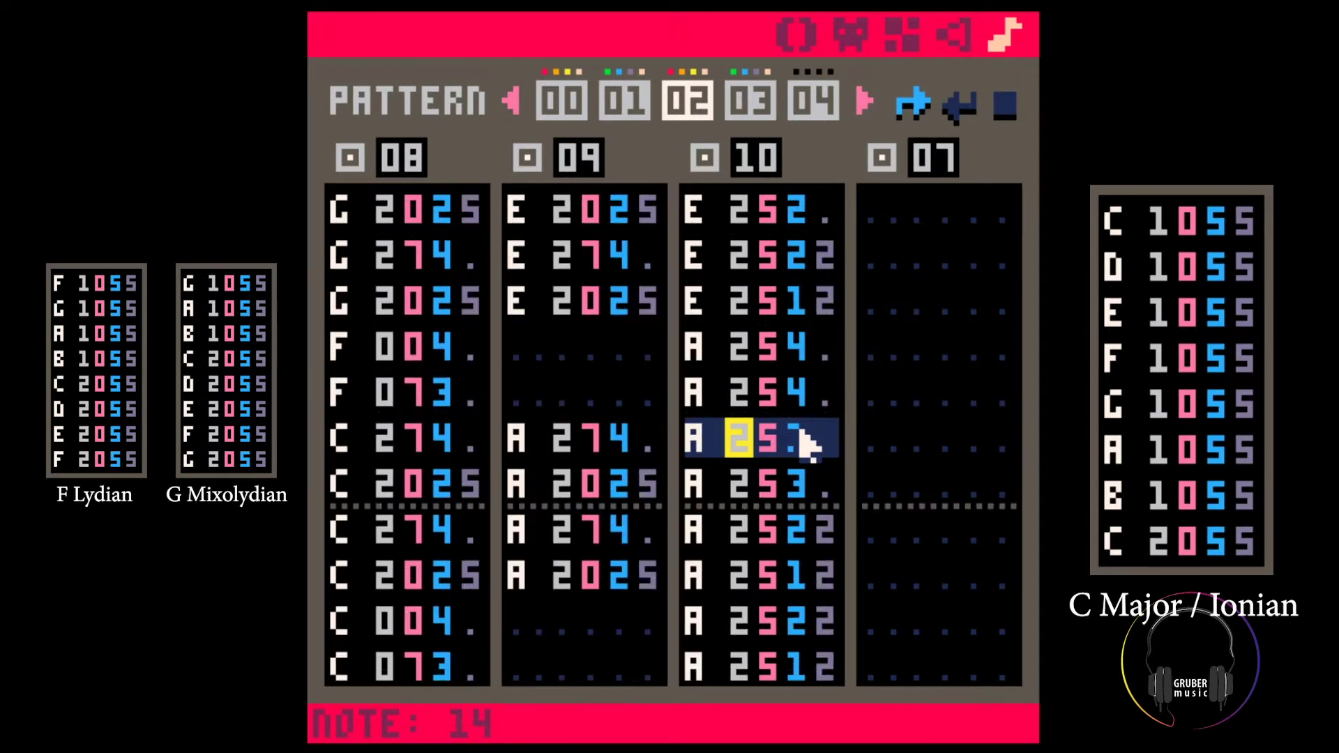
{"action": "scroll", "coordinate": [802, 394], "scroll_direction": "up", "scroll_amount": 2}
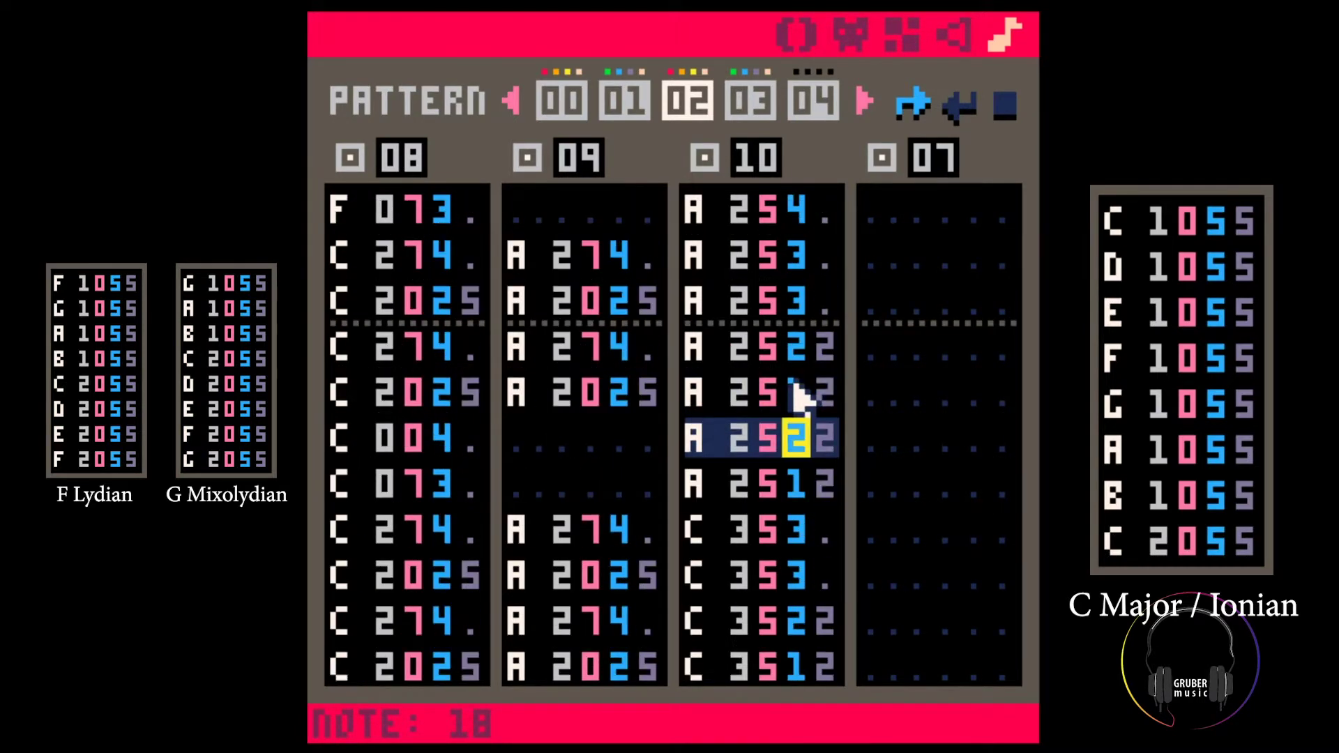
{"action": "scroll", "coordinate": [801, 394], "scroll_direction": "down", "scroll_amount": 1}
{"action": "key", "text": "space"}
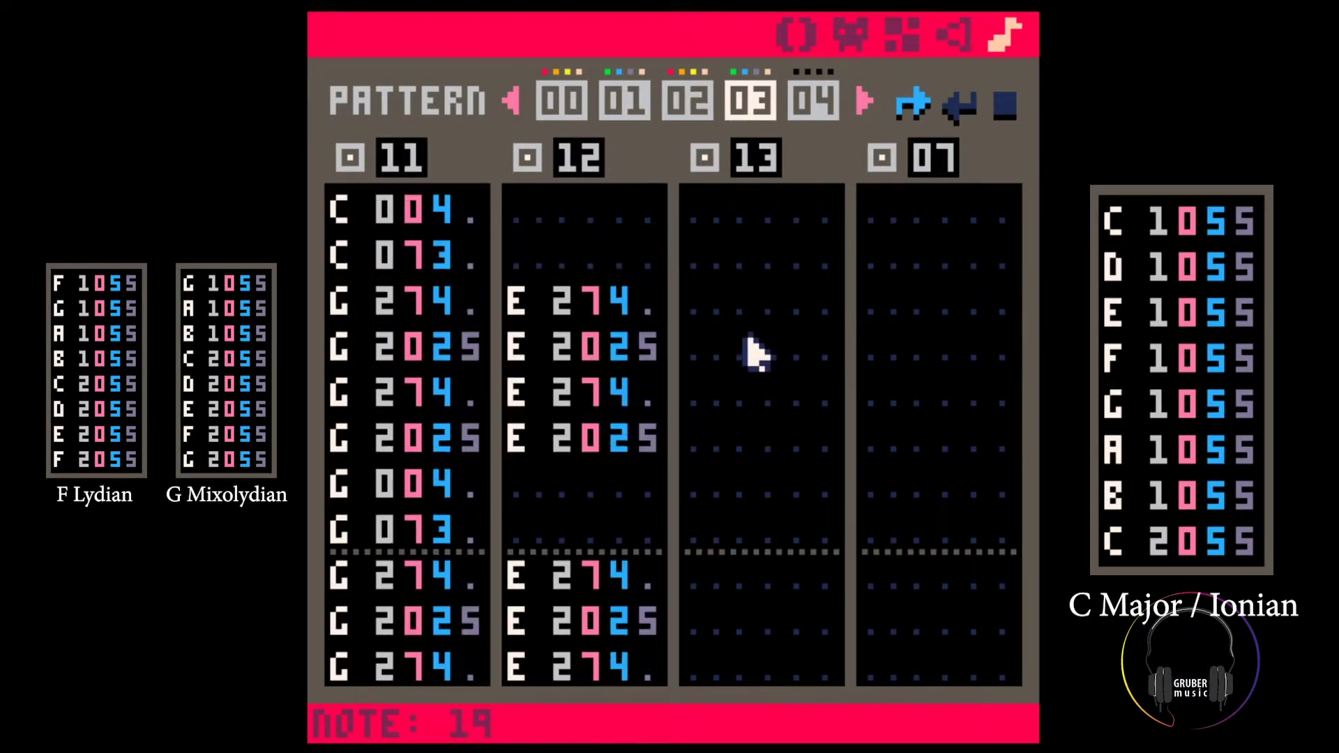
Copy all 24 melody notes of SFX 10 into SFX 13 in pattern 03 from row 0, and play the pattern
{"action": "left_click", "coordinate": [718, 227]}
{"action": "left_click", "coordinate": [697, 91]}
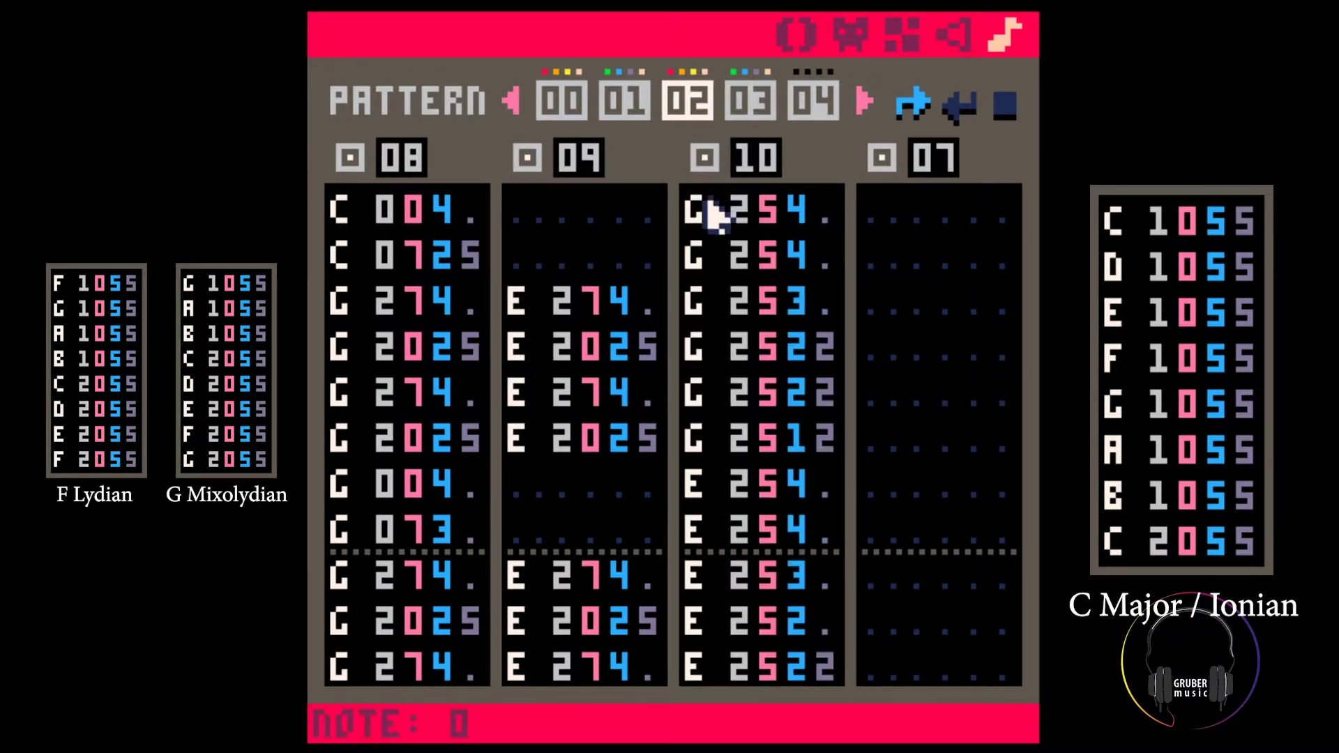
{"action": "left_click", "coordinate": [712, 215]}
{"action": "key", "text": "shift+Page_Down"}
{"action": "key", "text": "shift+Page_Down"}
{"action": "key", "text": "shift+Page_Down"}
{"action": "key", "text": "shift+Page_Down"}
{"action": "key", "text": "shift+Up"}
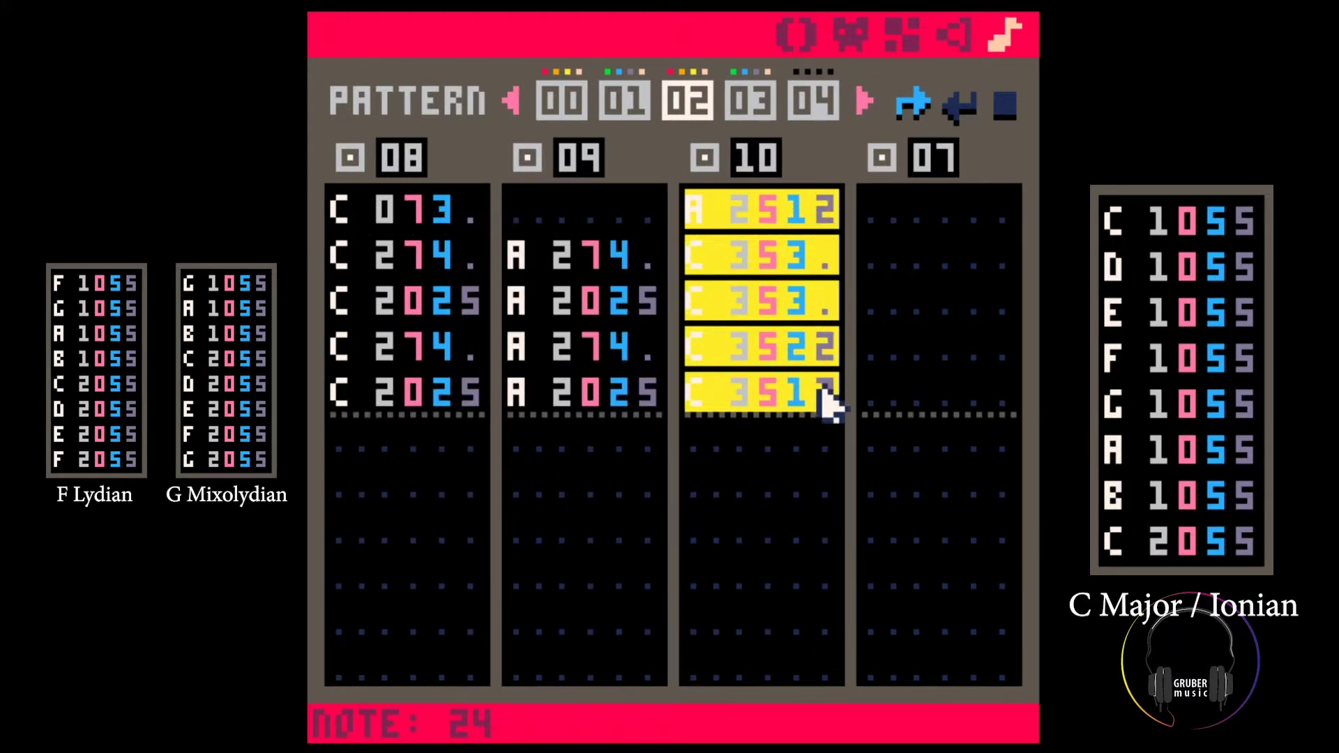
{"action": "key", "text": "ctrl+c"}
{"action": "left_click", "coordinate": [753, 108]}
{"action": "scroll", "coordinate": [727, 278], "scroll_direction": "up", "scroll_amount": 5}
{"action": "left_click", "coordinate": [705, 223]}
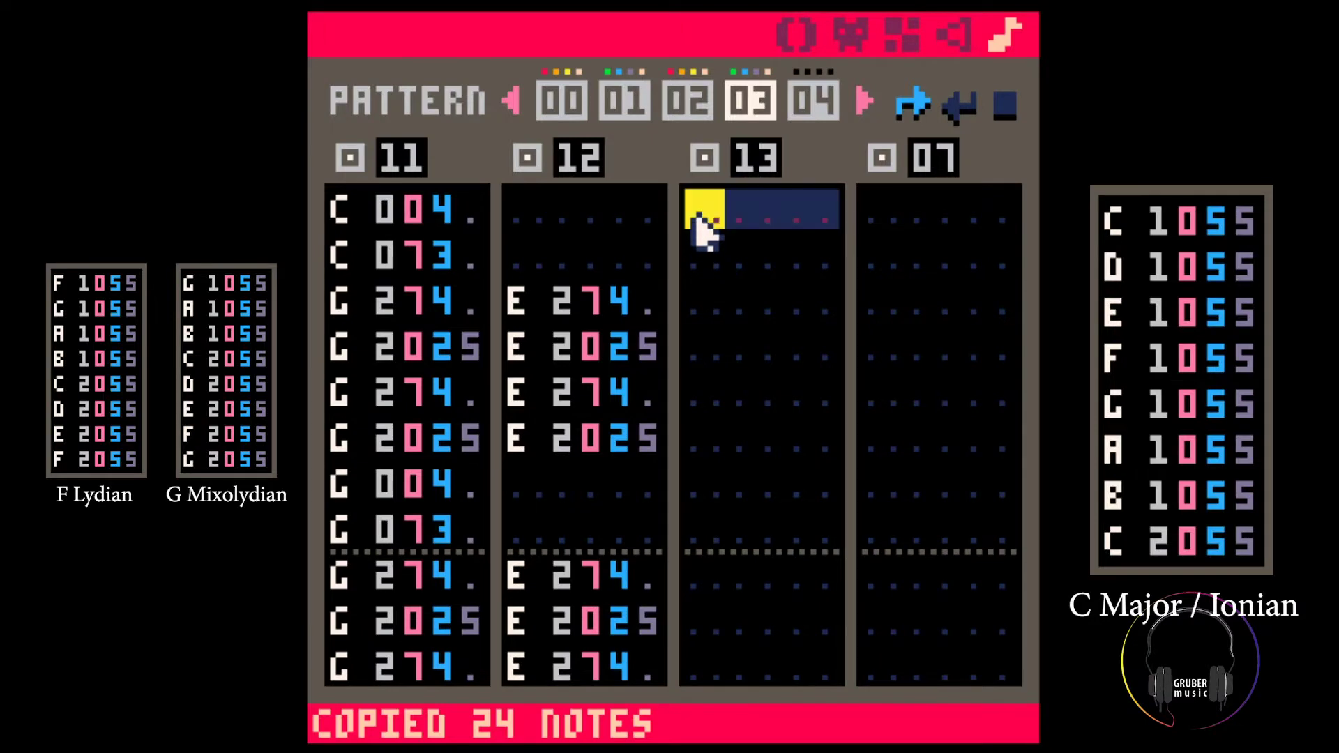
{"action": "key", "text": "ctrl+v"}
{"action": "key", "text": "space"}
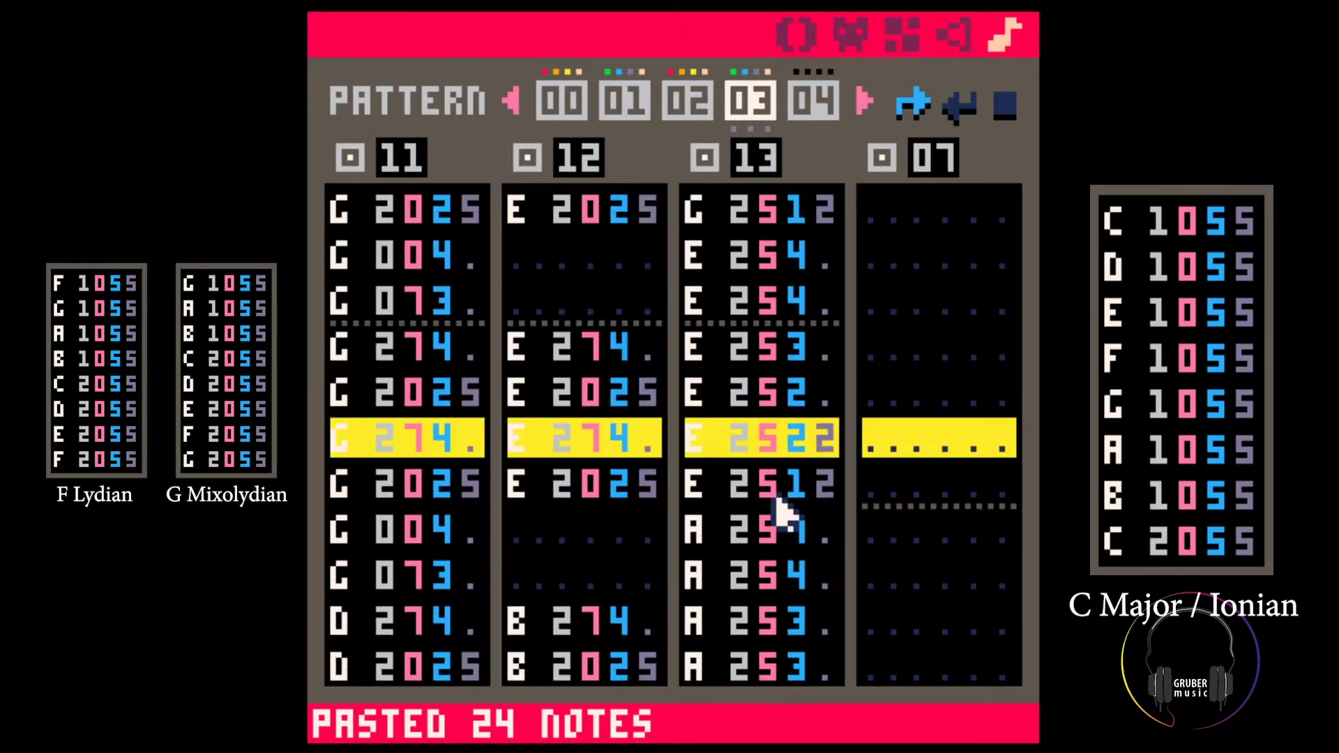
{"action": "key", "text": "space"}
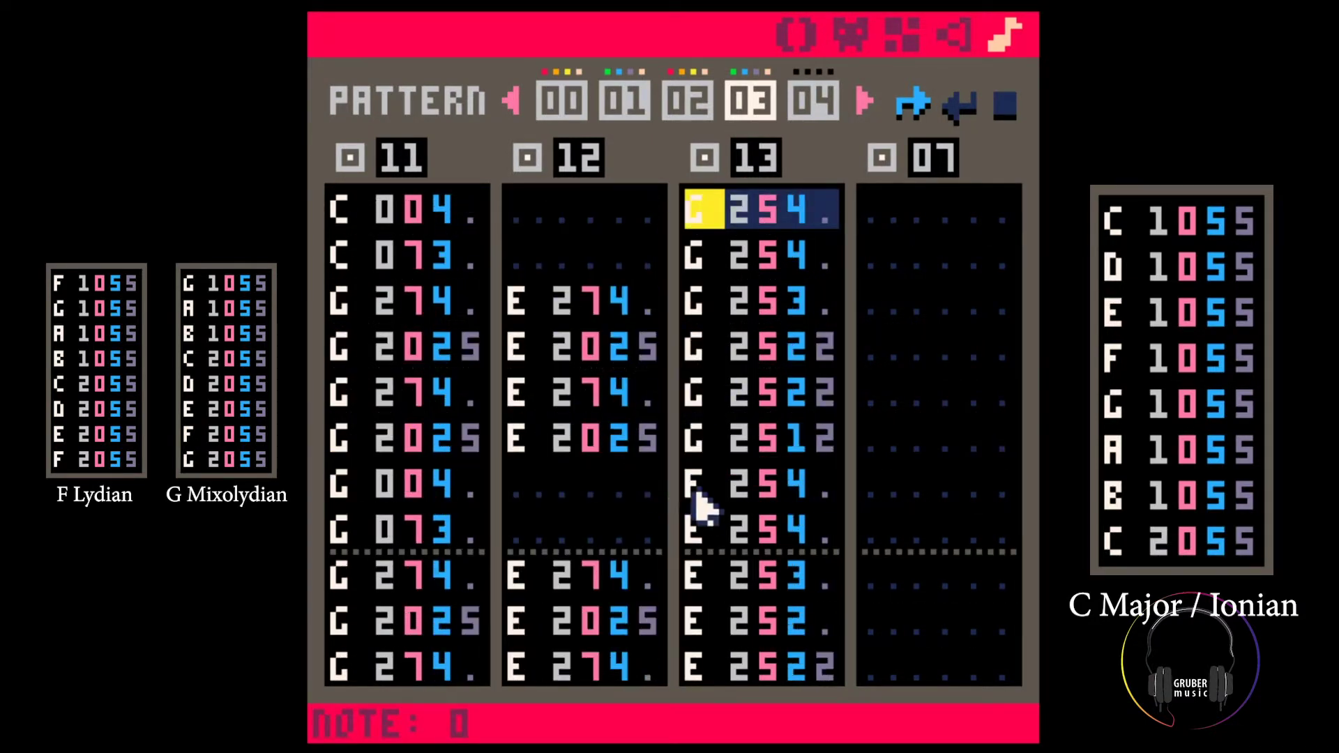
Compare the A melody notes on rows 12 to 15 of SFX 13 with the G notes on rows 12 and 13 of SFX 11
{"action": "key", "text": "Down"}
{"action": "key", "text": "Down"}
{"action": "key", "text": "Down"}
{"action": "key", "text": "Down"}
{"action": "key", "text": "Down"}
{"action": "key", "text": "Down"}
{"action": "key", "text": "Down"}
{"action": "key", "text": "Down"}
{"action": "key", "text": "Down"}
{"action": "key", "text": "Down"}
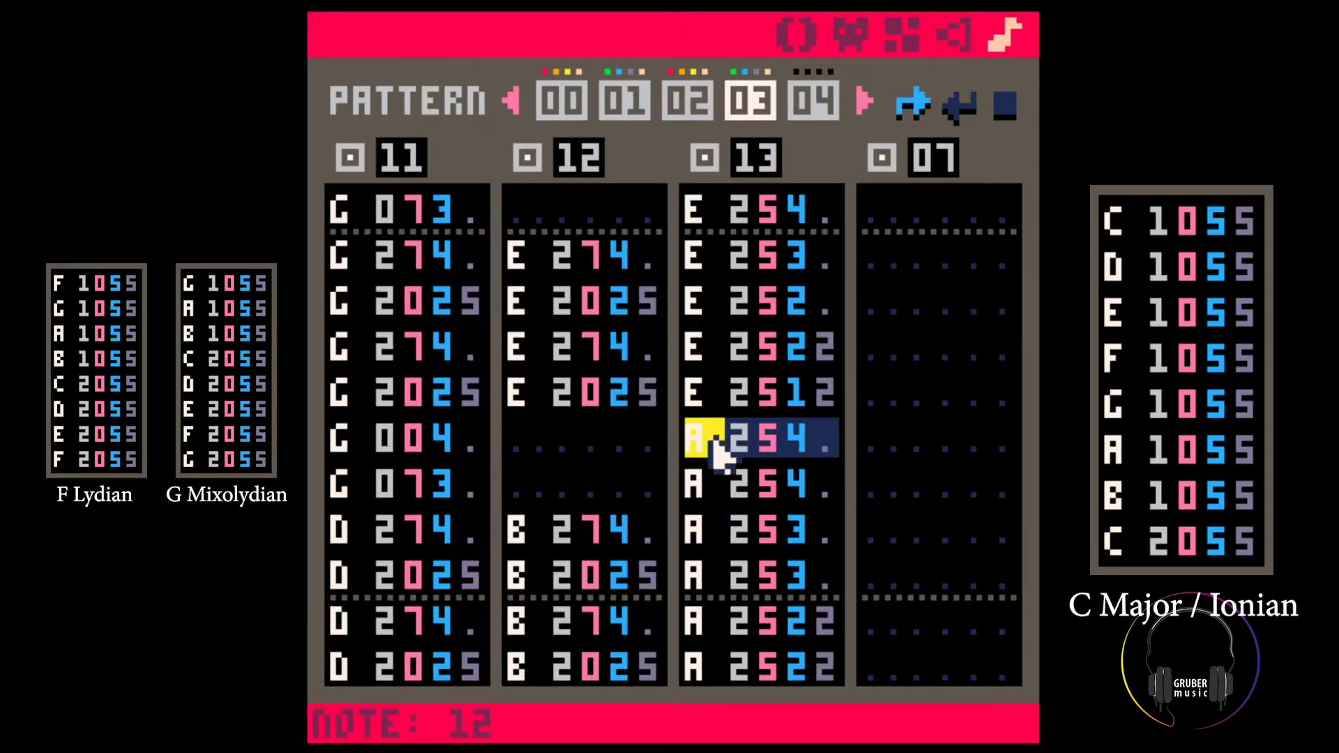
{"action": "left_click_drag", "start_coordinate": [716, 453], "coordinate": [807, 568]}
{"action": "left_click", "coordinate": [822, 569]}
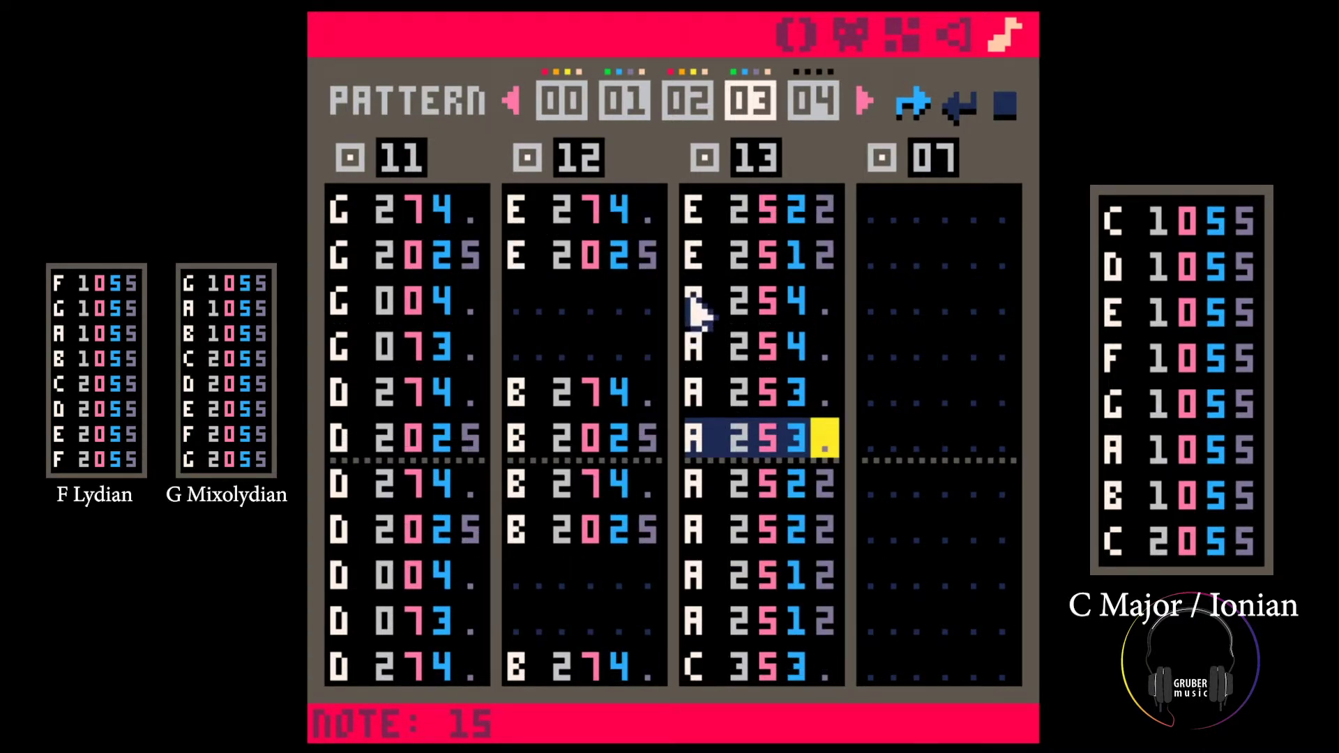
{"action": "left_click_drag", "start_coordinate": [692, 301], "coordinate": [823, 438]}
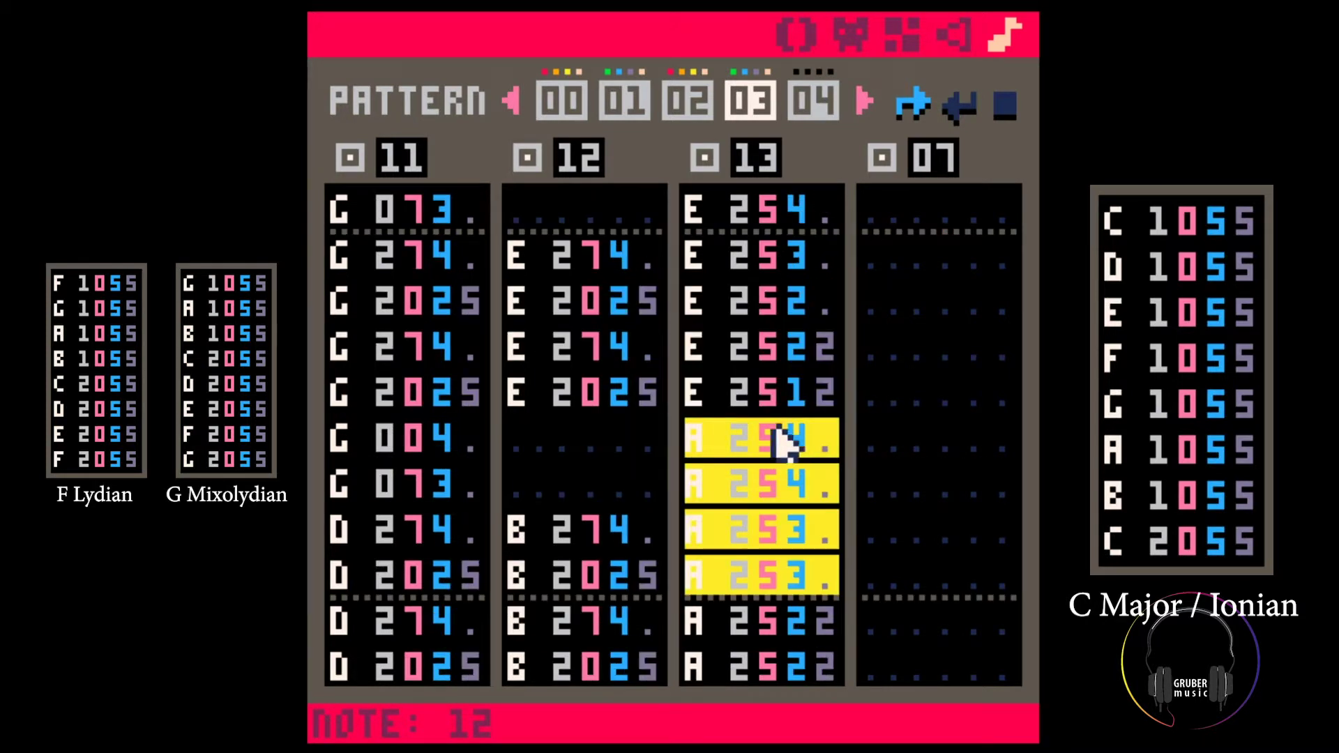
{"action": "left_click", "coordinate": [340, 439]}
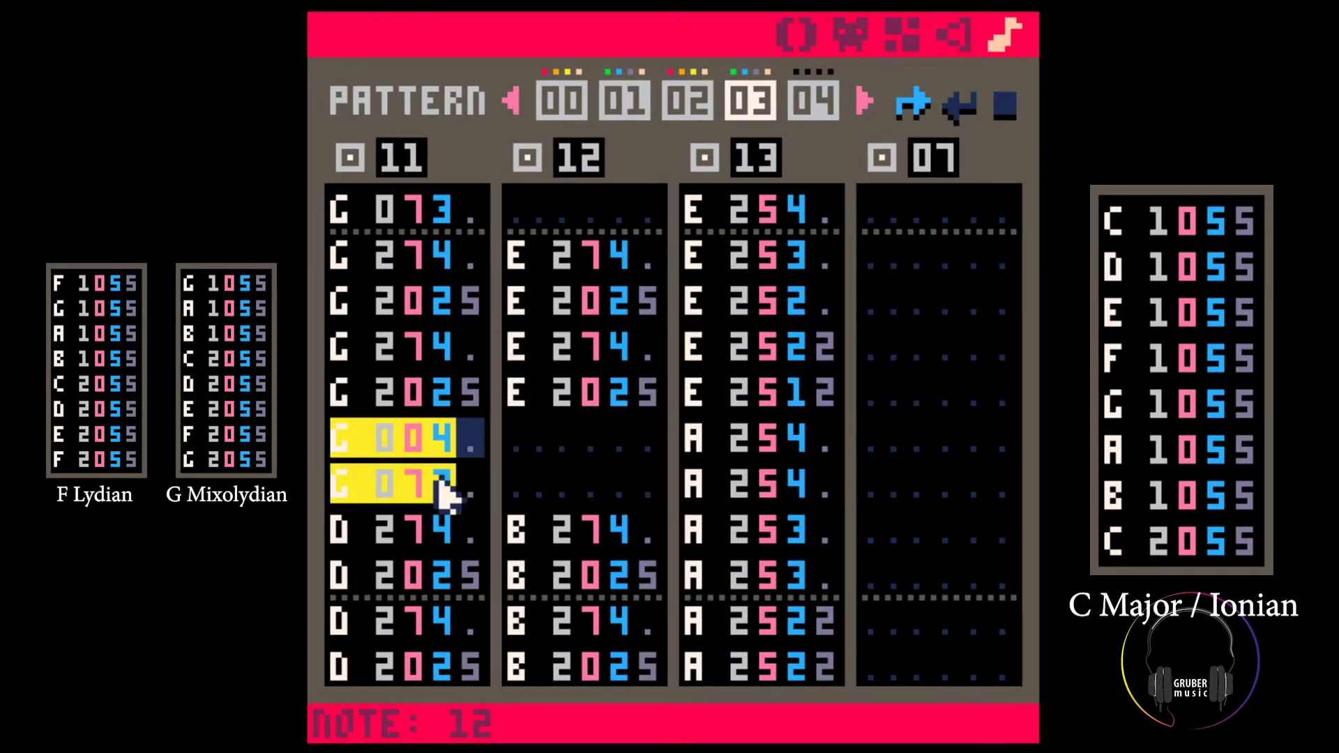
{"action": "left_click", "coordinate": [714, 440]}
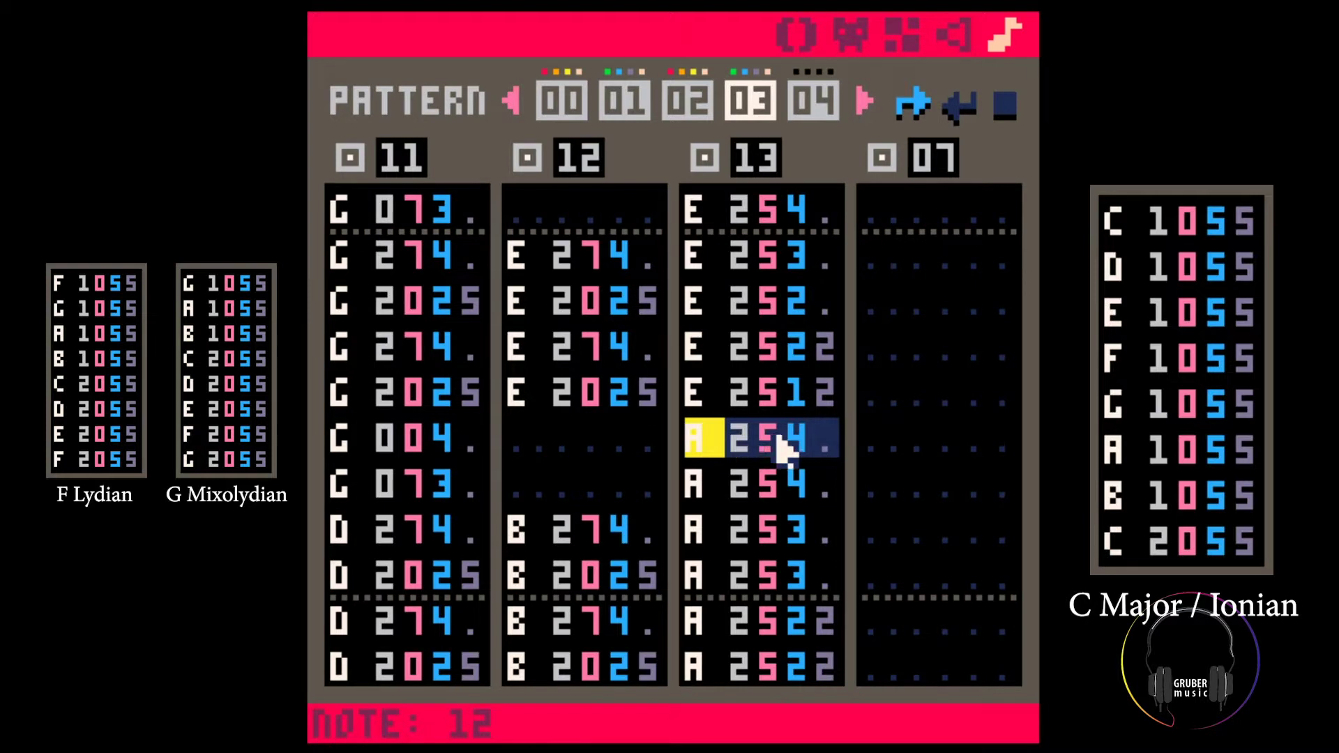
{"action": "left_click_drag", "start_coordinate": [739, 456], "coordinate": [888, 502]}
Change the A notes on rows 12 to 19 of SFX 13 to D in octave 2
{"action": "left_click", "coordinate": [702, 448]}
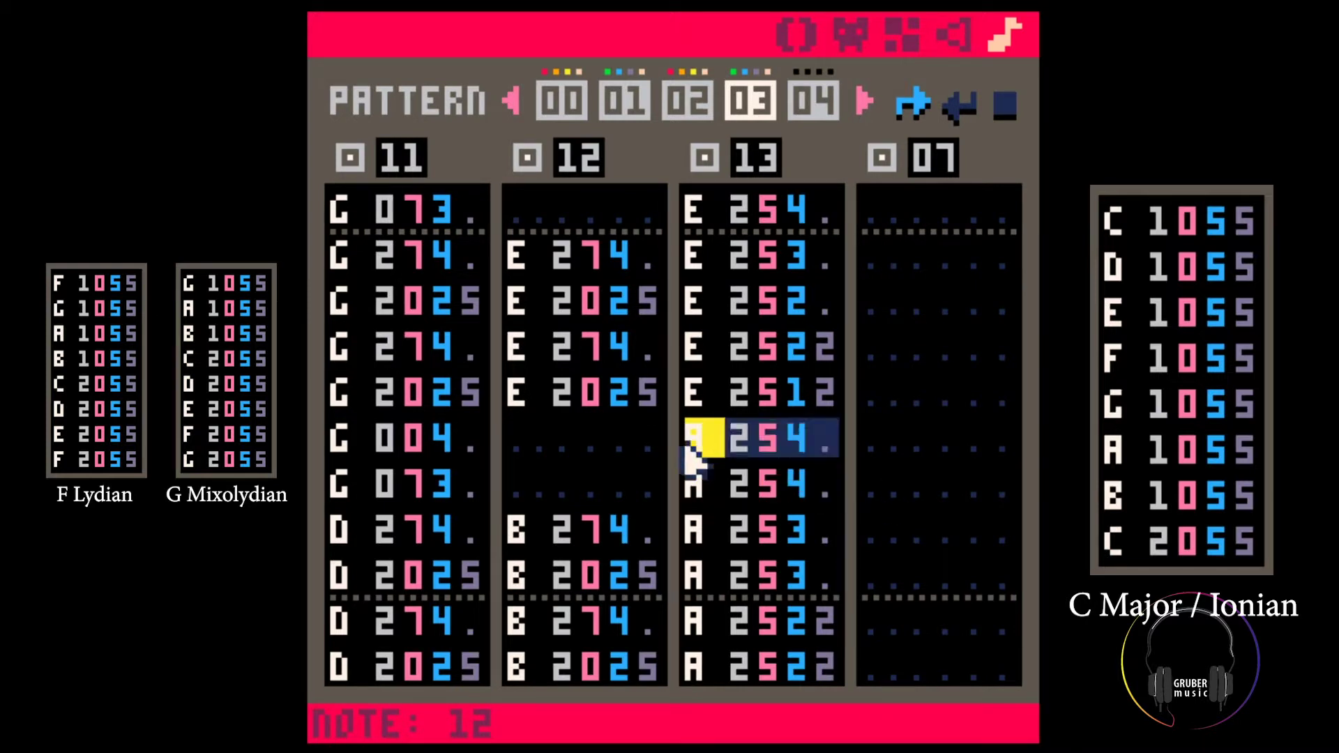
{"action": "key", "text": "x"}
{"action": "key", "text": "Down"}
{"action": "key", "text": "Down"}
{"action": "key", "text": "Down"}
{"action": "key", "text": "Down"}
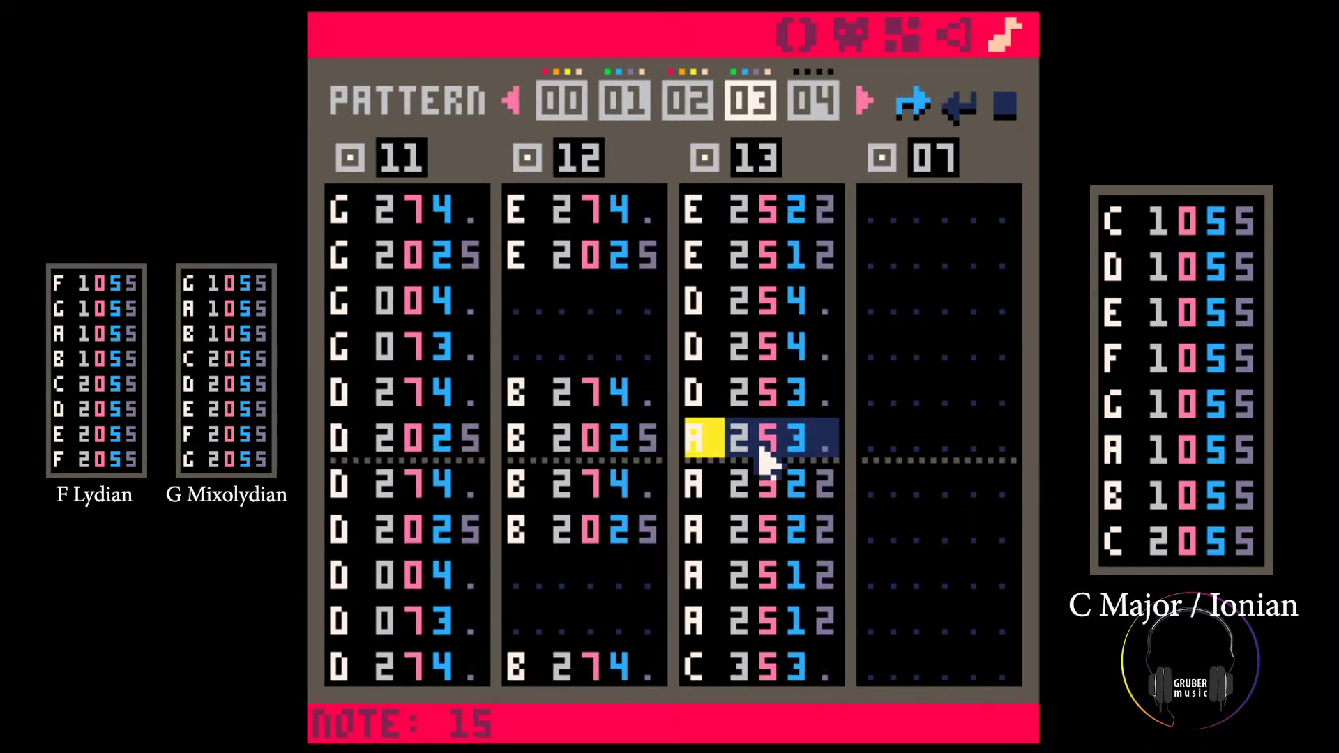
{"action": "key", "text": "w"}
{"action": "key", "text": "w"}
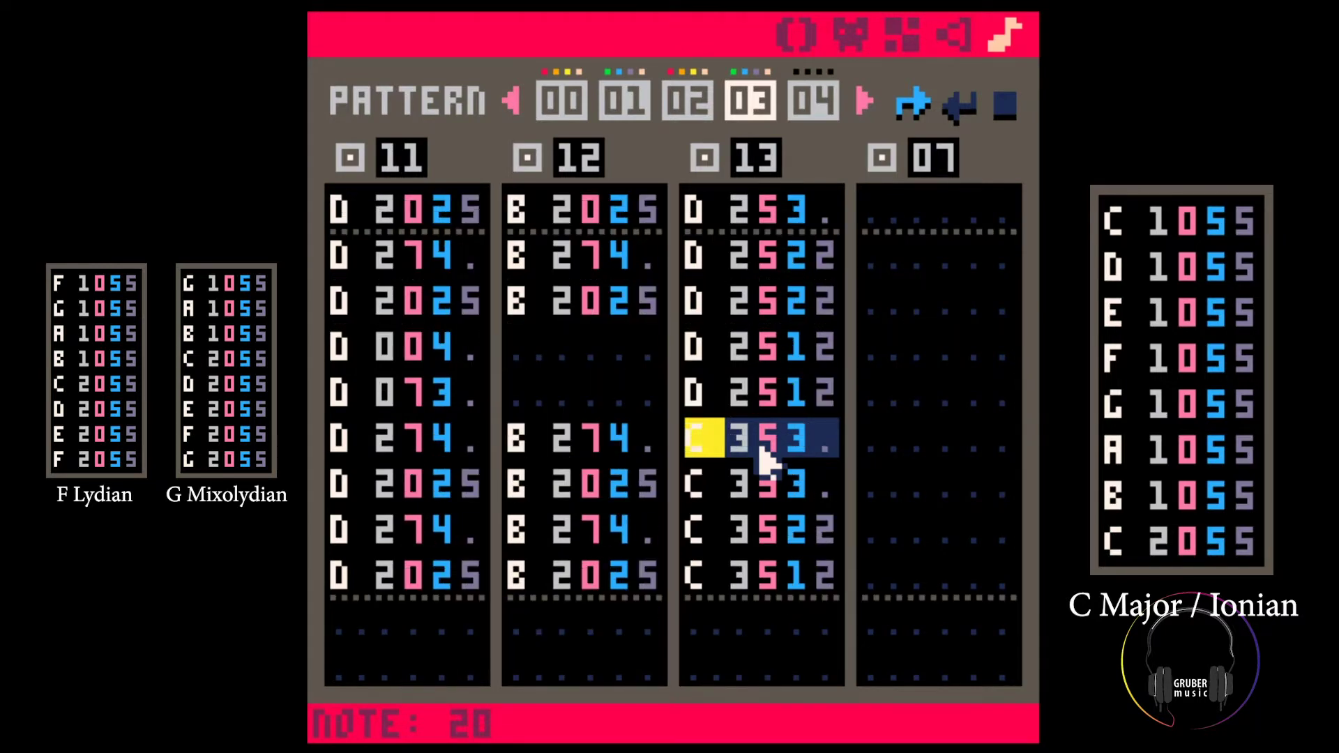
Try B in octave 1 in place of the C notes on rows 20 to 23 of SFX 13, playing from pattern 02
{"action": "key", "text": "m"}
{"action": "key", "text": "m"}
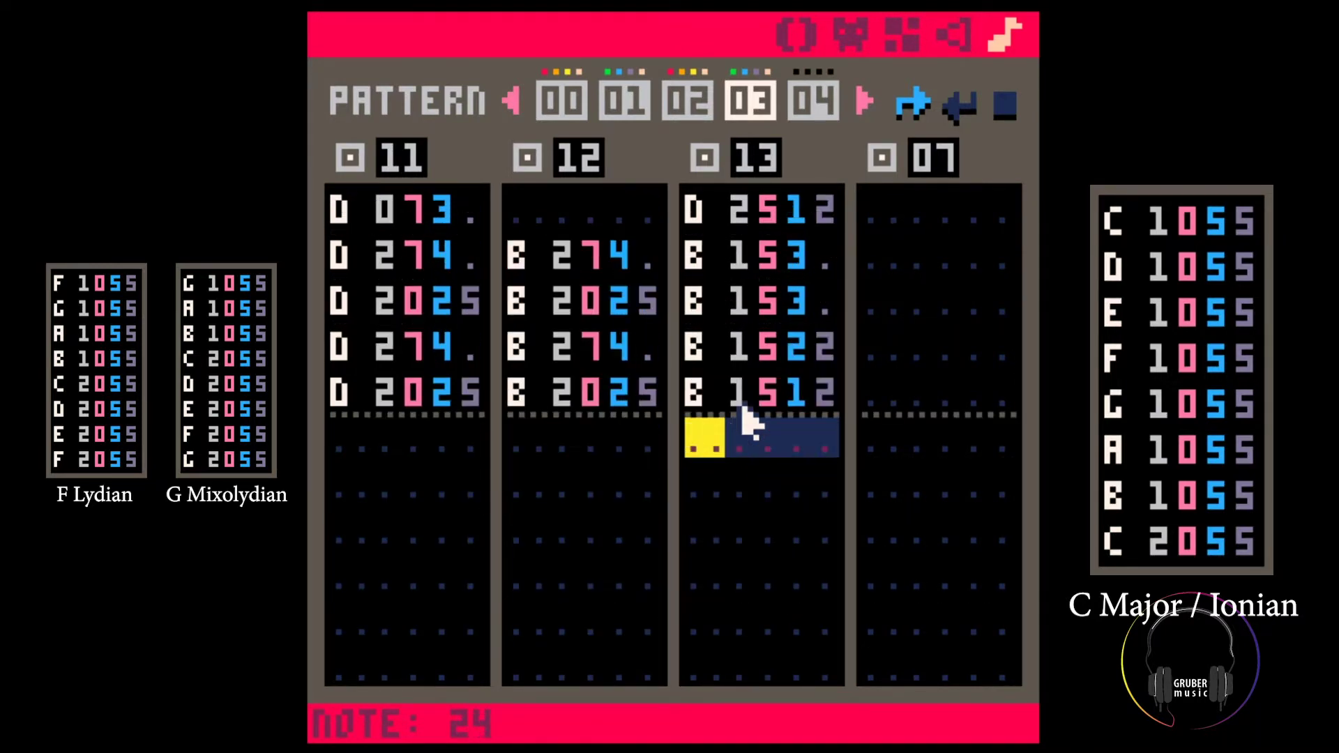
{"action": "scroll", "coordinate": [753, 370], "scroll_direction": "up", "scroll_amount": 9}
{"action": "left_click", "coordinate": [696, 102]}
{"action": "key", "text": "space"}
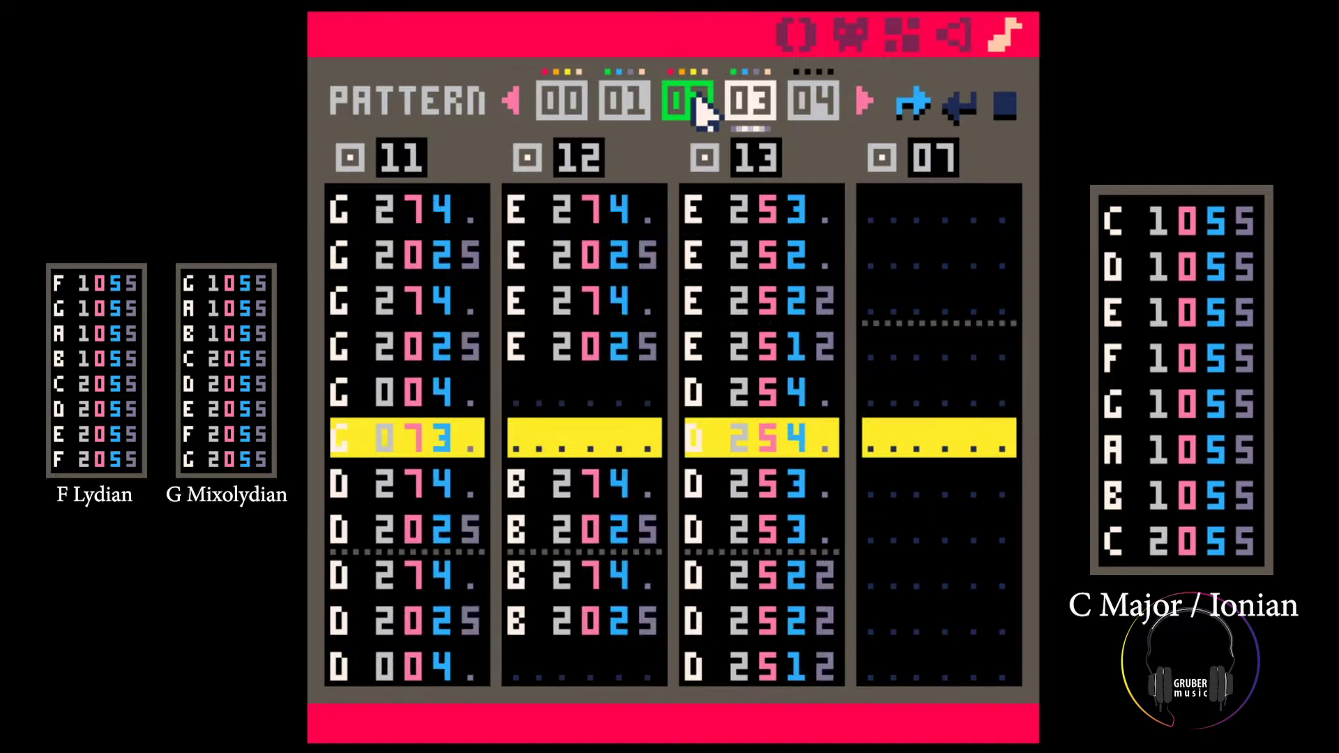
{"action": "left_click", "coordinate": [703, 108]}
Clear the B notes on rows 20 to 23 of SFX 13, set effect 5 on row 19's D, and play from pattern 02
{"action": "left_click", "coordinate": [706, 436]}
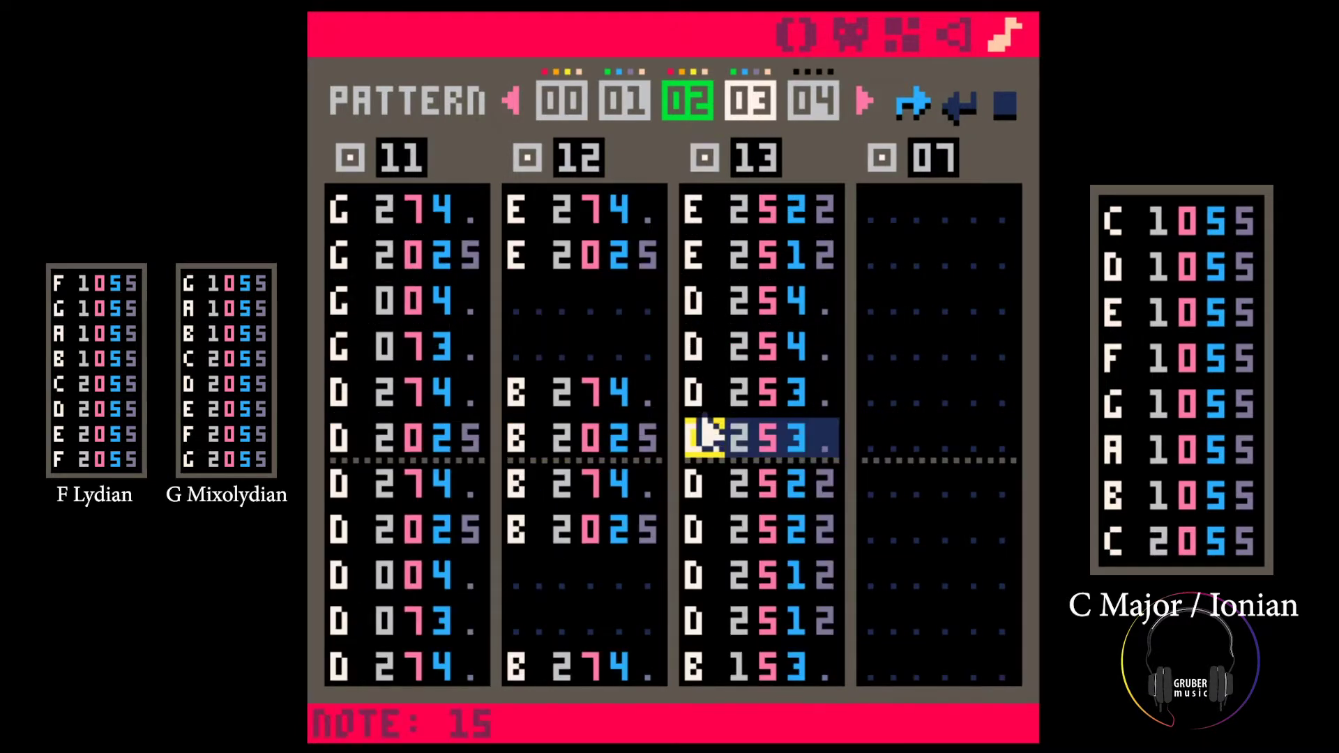
{"action": "scroll", "coordinate": [718, 481], "scroll_direction": "down", "scroll_amount": 5}
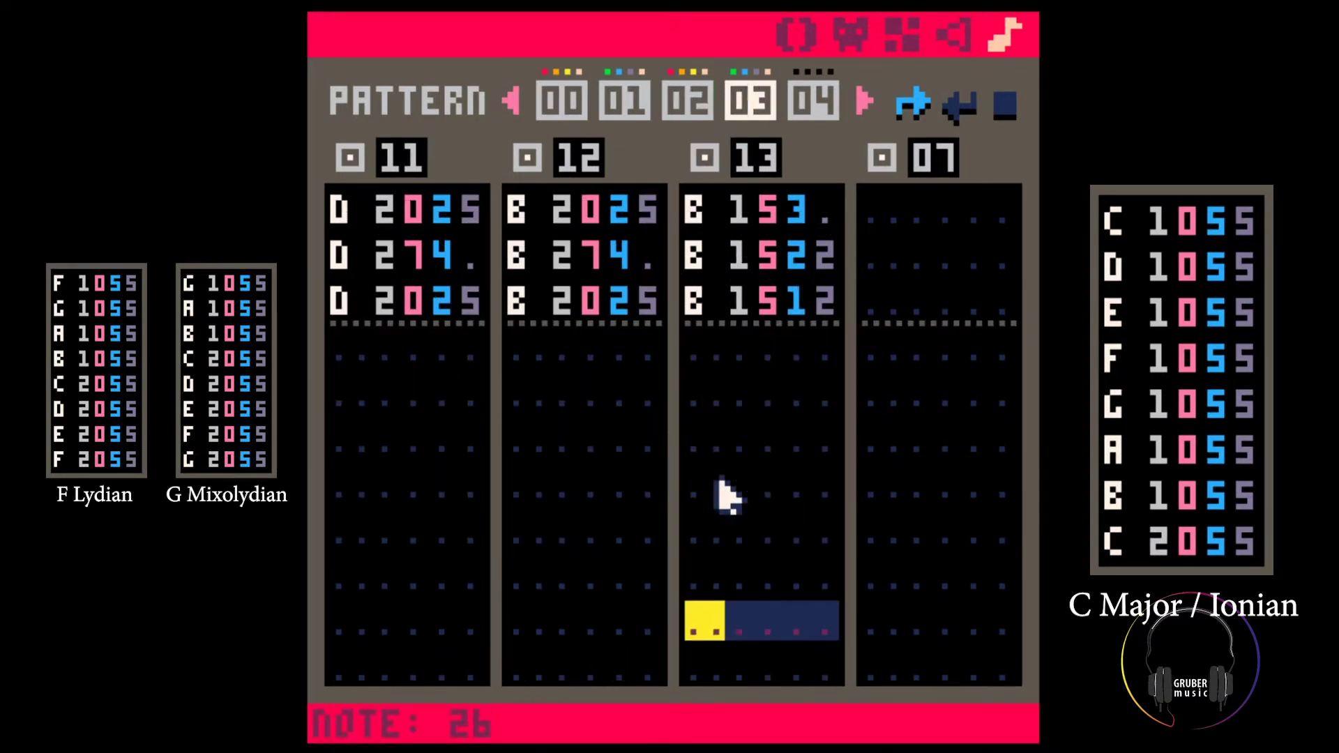
{"action": "scroll", "coordinate": [719, 479], "scroll_direction": "up", "scroll_amount": 2}
{"action": "scroll", "coordinate": [792, 353], "scroll_direction": "up", "scroll_amount": 2}
{"action": "scroll", "coordinate": [792, 363], "scroll_direction": "down", "scroll_amount": 3}
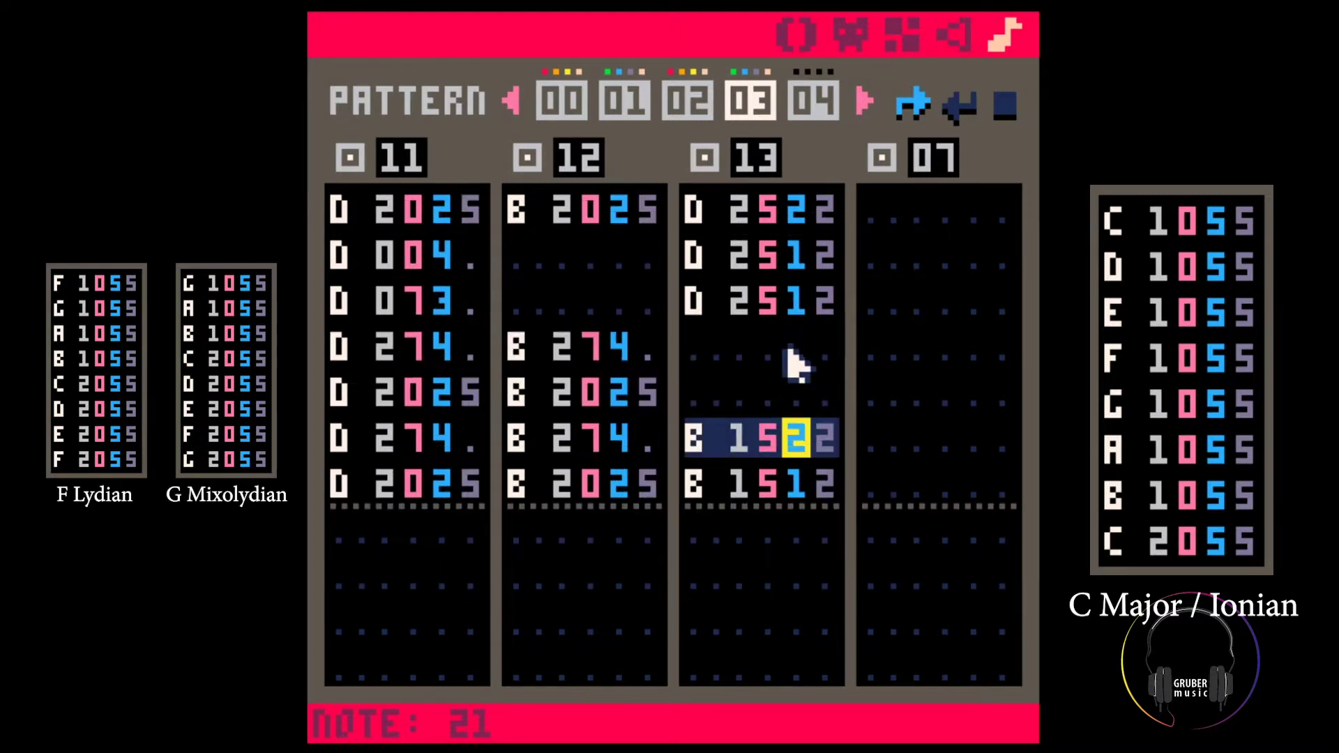
{"action": "scroll", "coordinate": [808, 225], "scroll_direction": "up", "scroll_amount": 5}
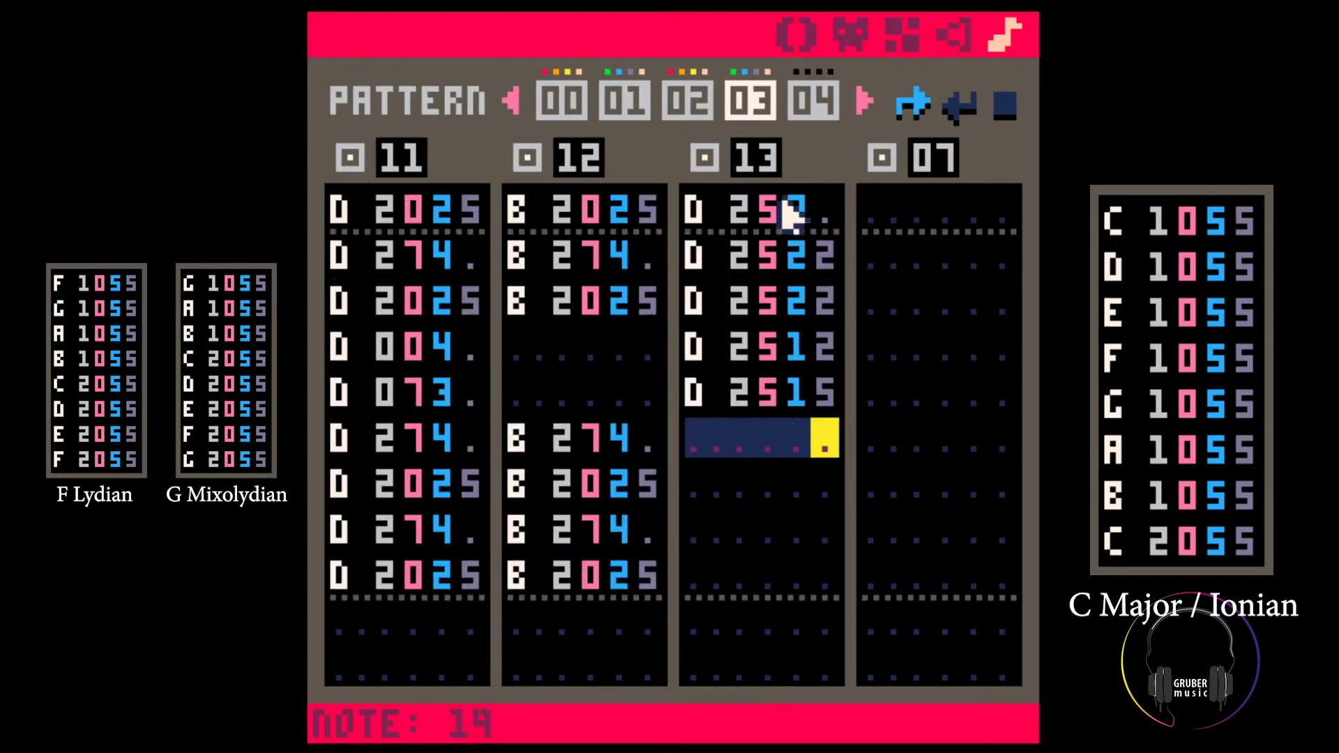
{"action": "left_click", "coordinate": [687, 102]}
{"action": "key", "text": "space"}
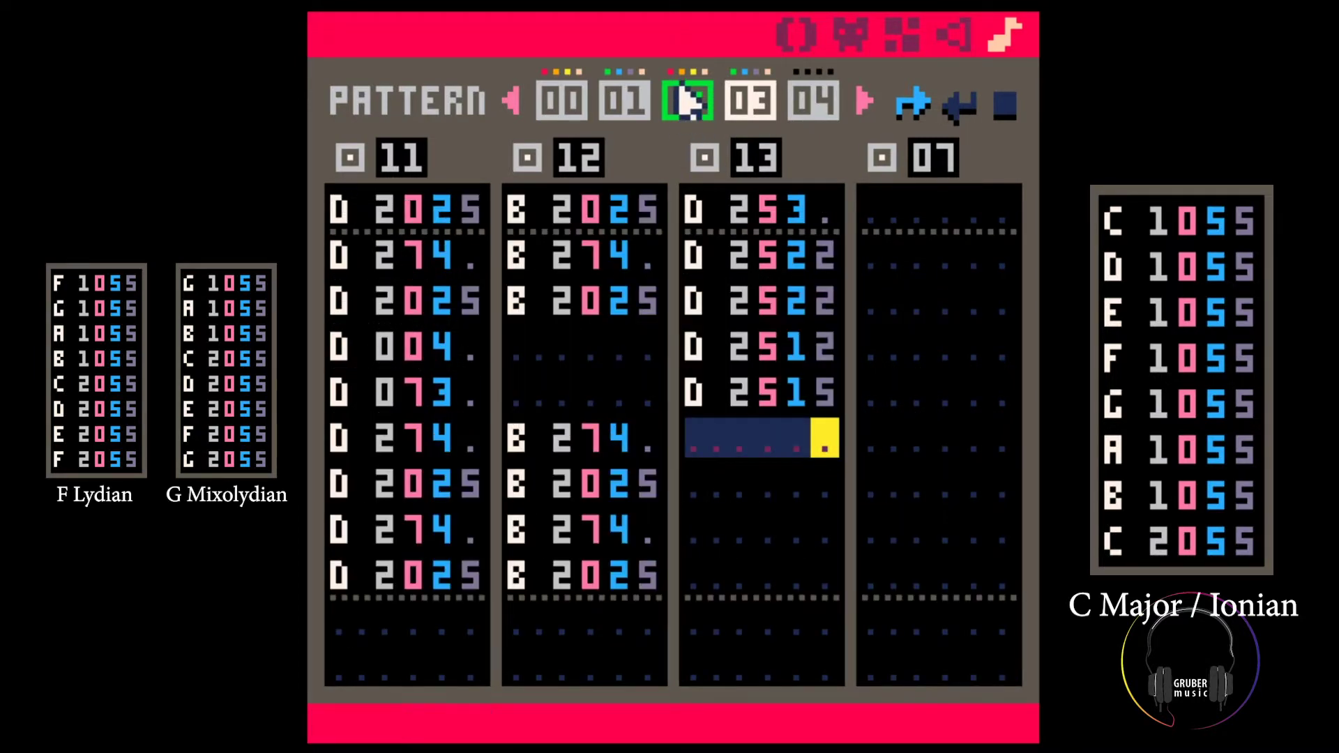
Duplicate patterns 02 and 03 into the slots starting at pattern 04 and over those starting at pattern 00
{"action": "left_click_drag", "start_coordinate": [686, 101], "coordinate": [753, 101]}
{"action": "key", "text": "ctrl+c"}
{"action": "left_click", "coordinate": [809, 101]}
{"action": "key", "text": "ctrl+v"}
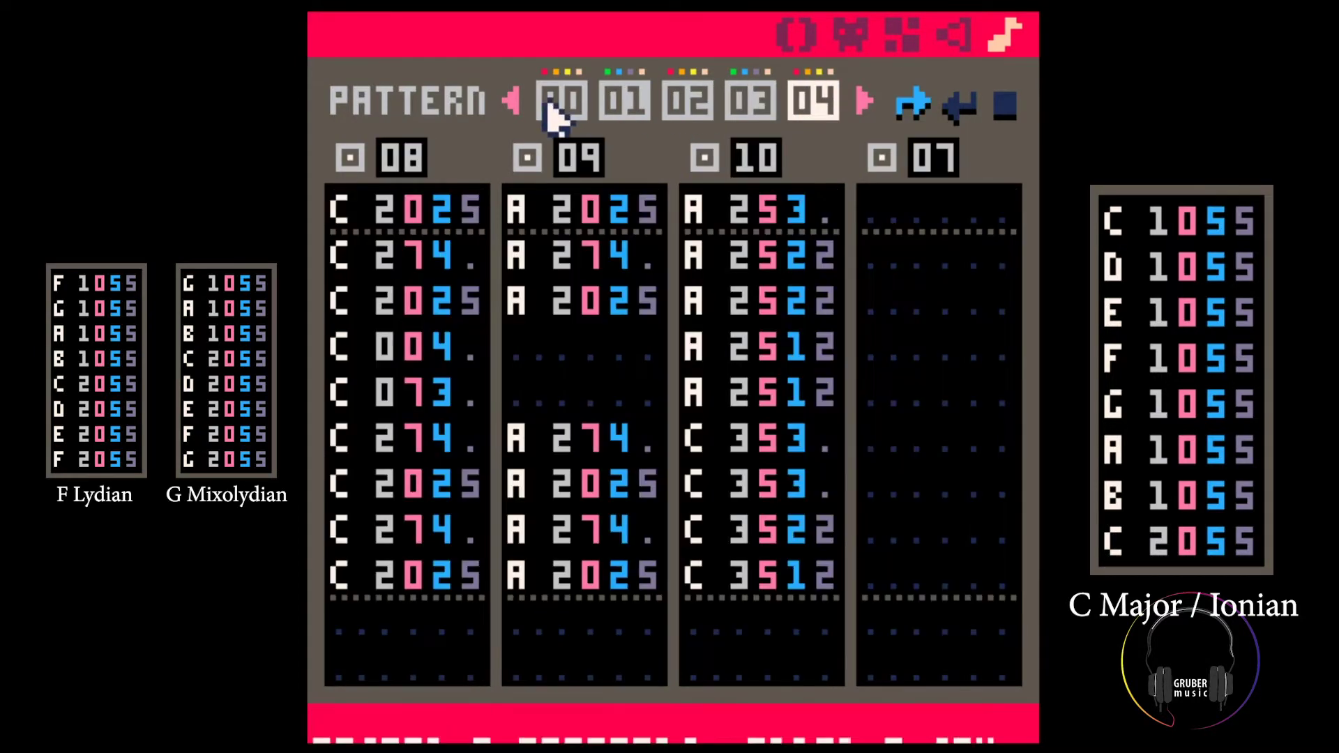
{"action": "left_click", "coordinate": [552, 112]}
{"action": "key", "text": "ctrl+v"}
Turn off the third, melody channel in patterns 00 and 01 and save the cartridge
{"action": "left_click", "coordinate": [627, 103]}
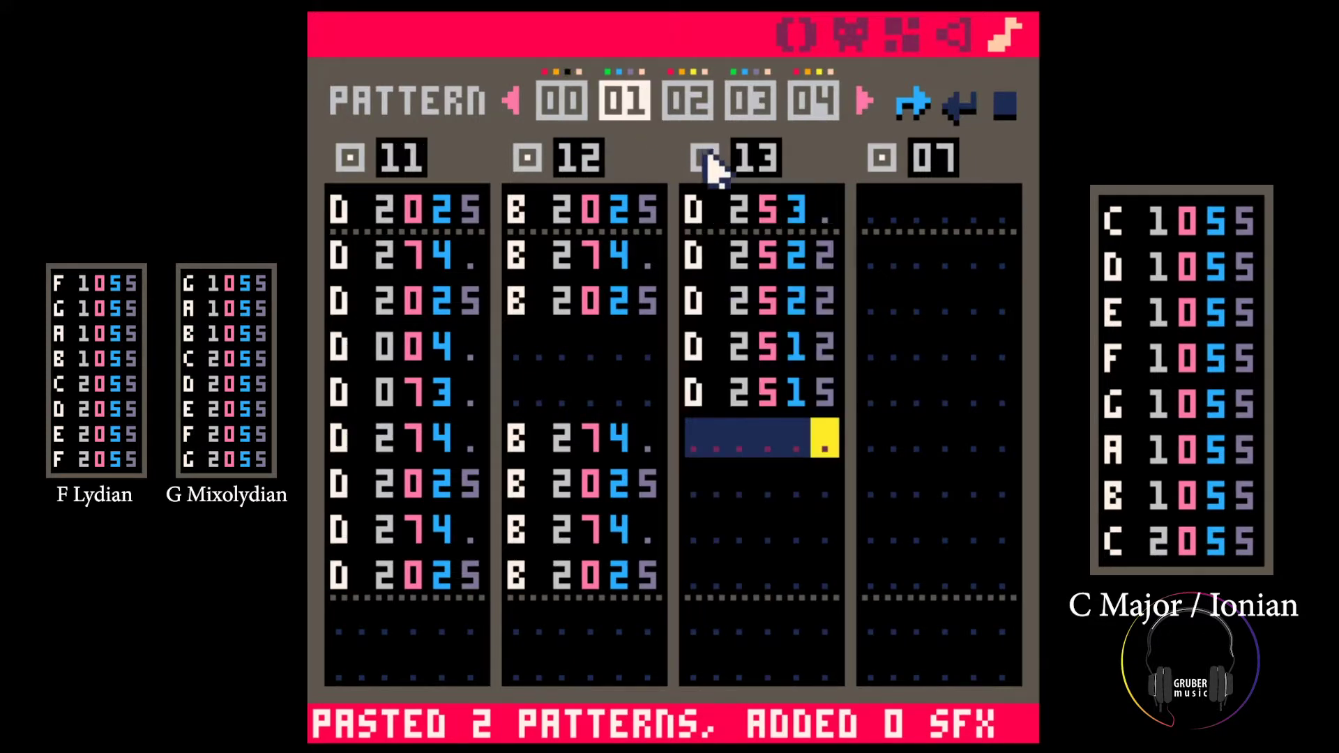
{"action": "left_click", "coordinate": [685, 103]}
{"action": "key", "text": "ctrl+s"}
Play the piece from pattern 00 into pattern 05 and go to the first melody note of SFX 13
{"action": "left_click", "coordinate": [582, 108]}
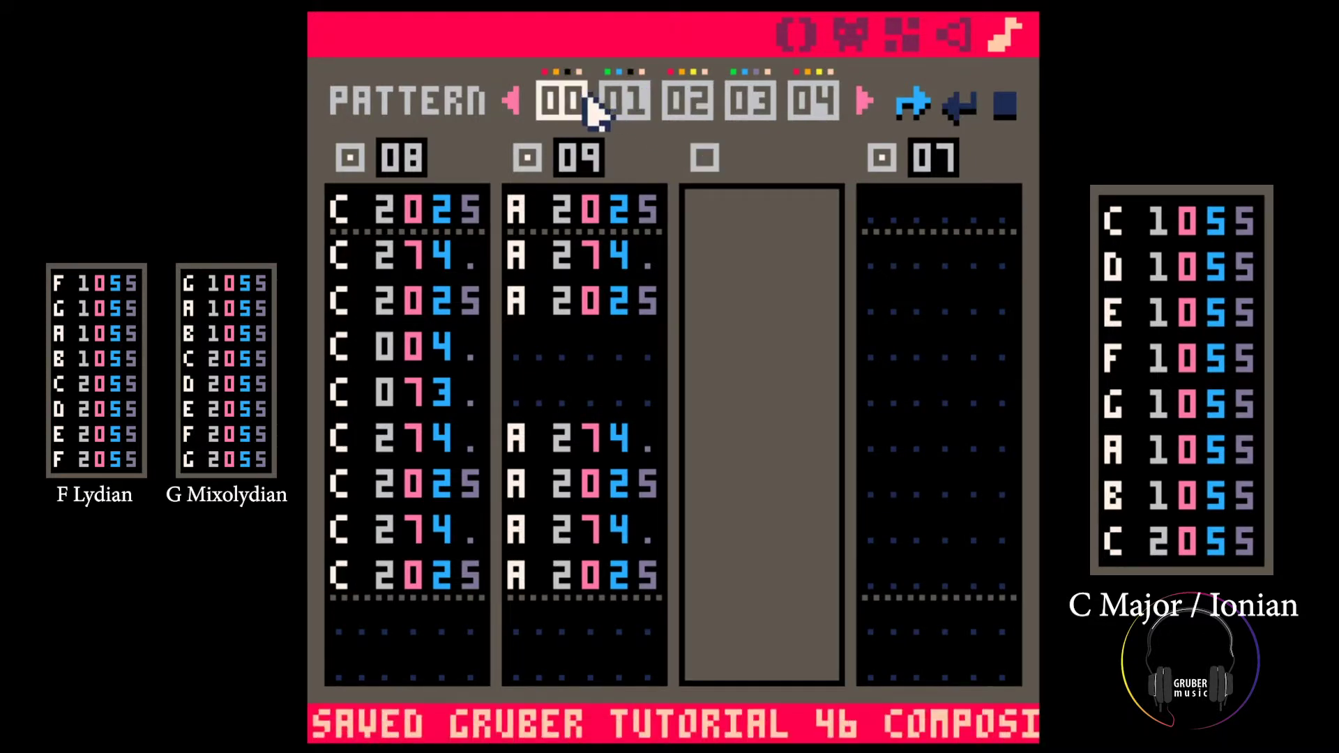
{"action": "key", "text": "space"}
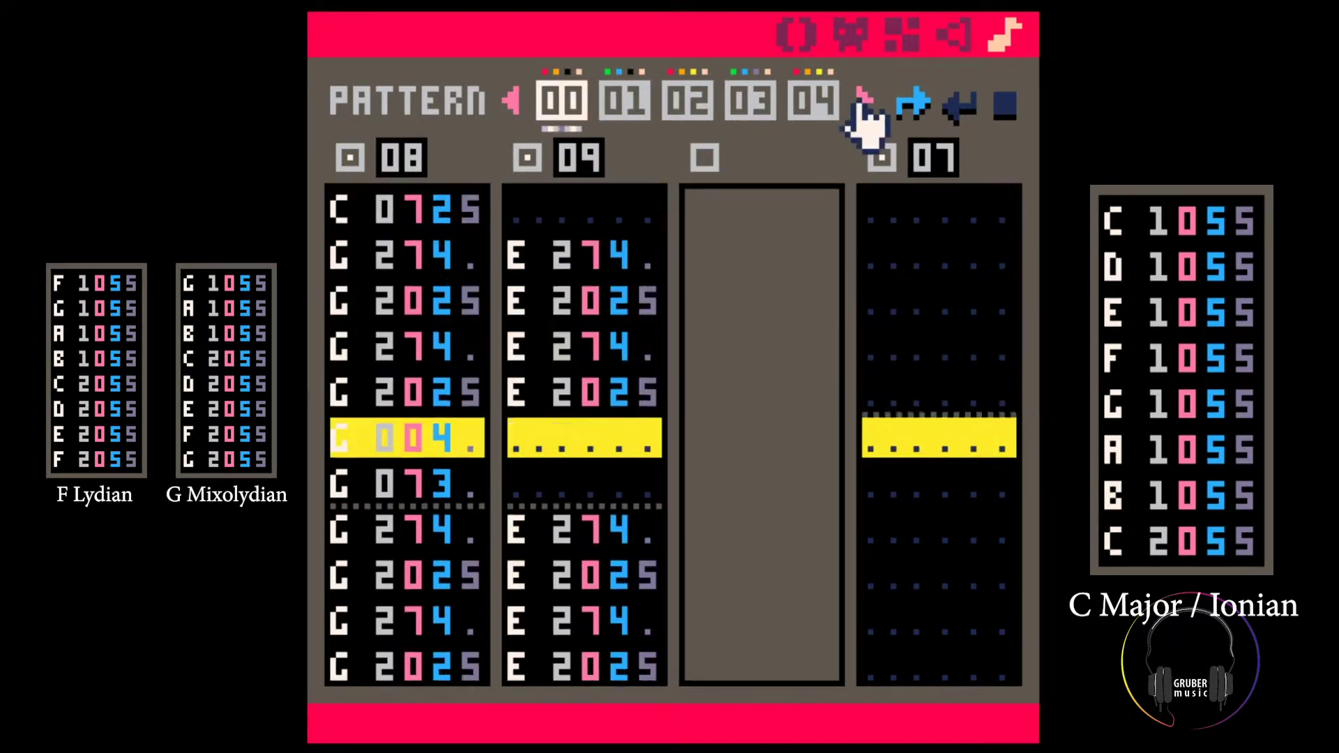
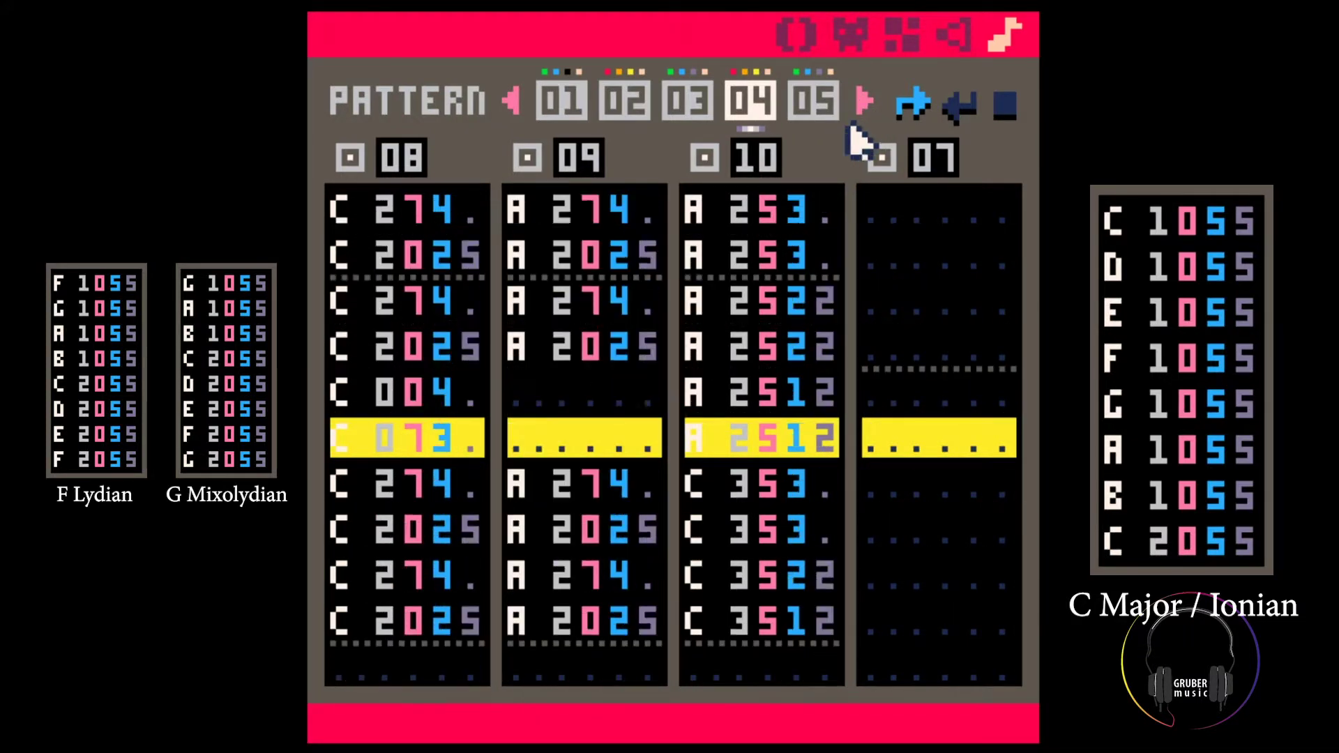
{"action": "left_click", "coordinate": [732, 258]}
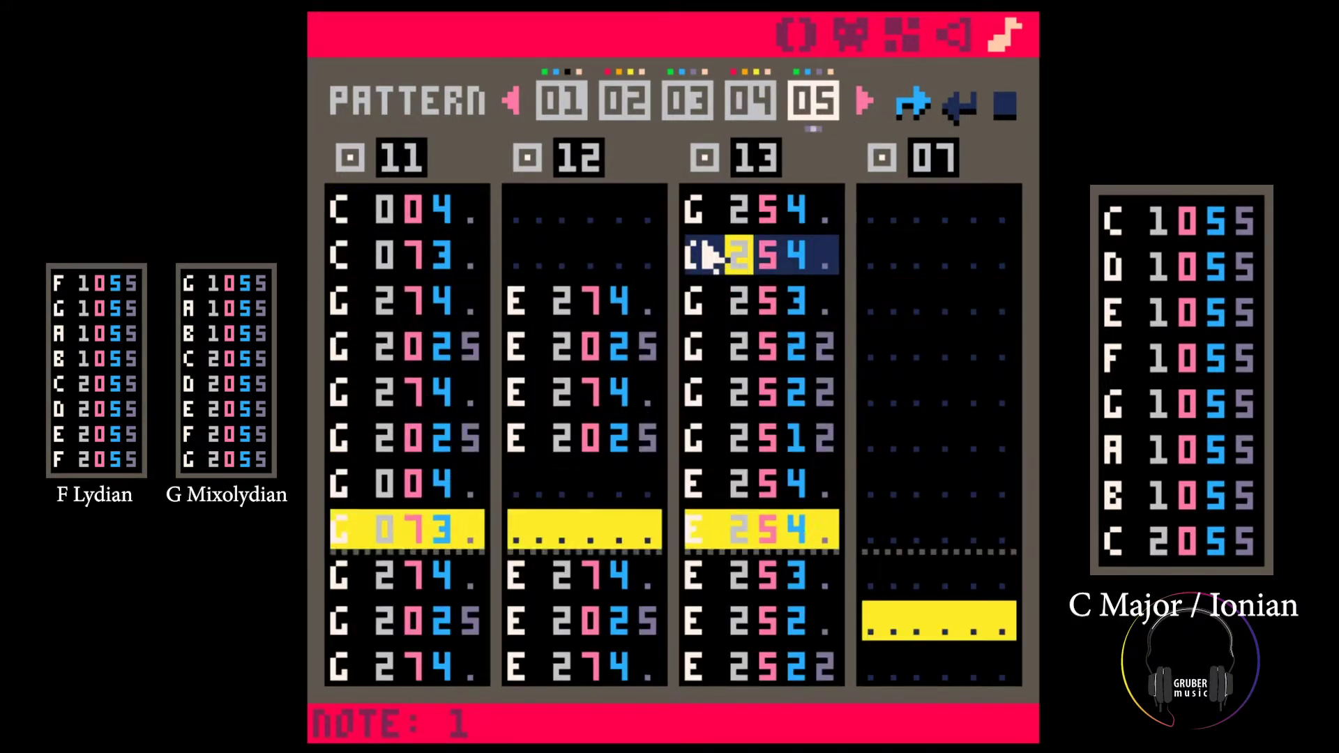
{"action": "key", "text": "Up"}
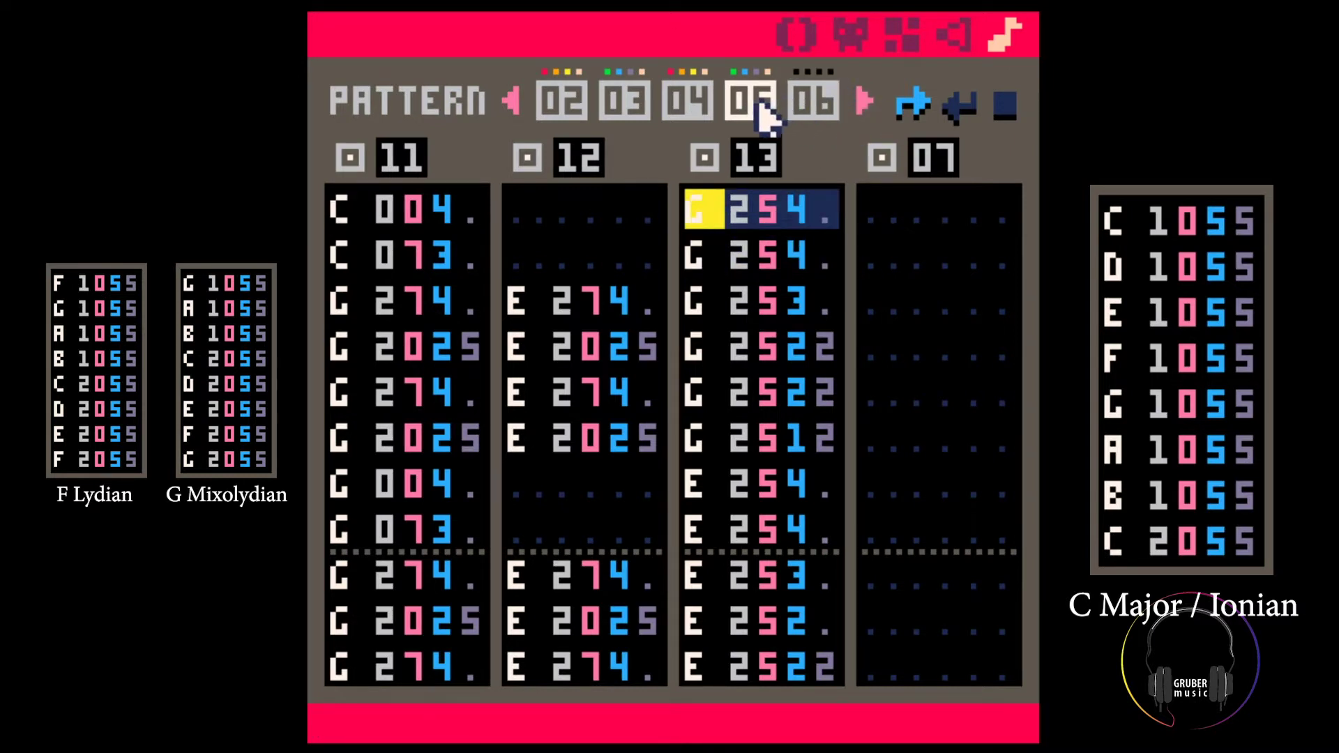
Compare the repeated pattern pairs by viewing patterns 02 and 04, and 03 and 05
{"action": "left_click", "coordinate": [573, 103]}
{"action": "left_click", "coordinate": [685, 105]}
{"action": "left_click", "coordinate": [575, 105]}
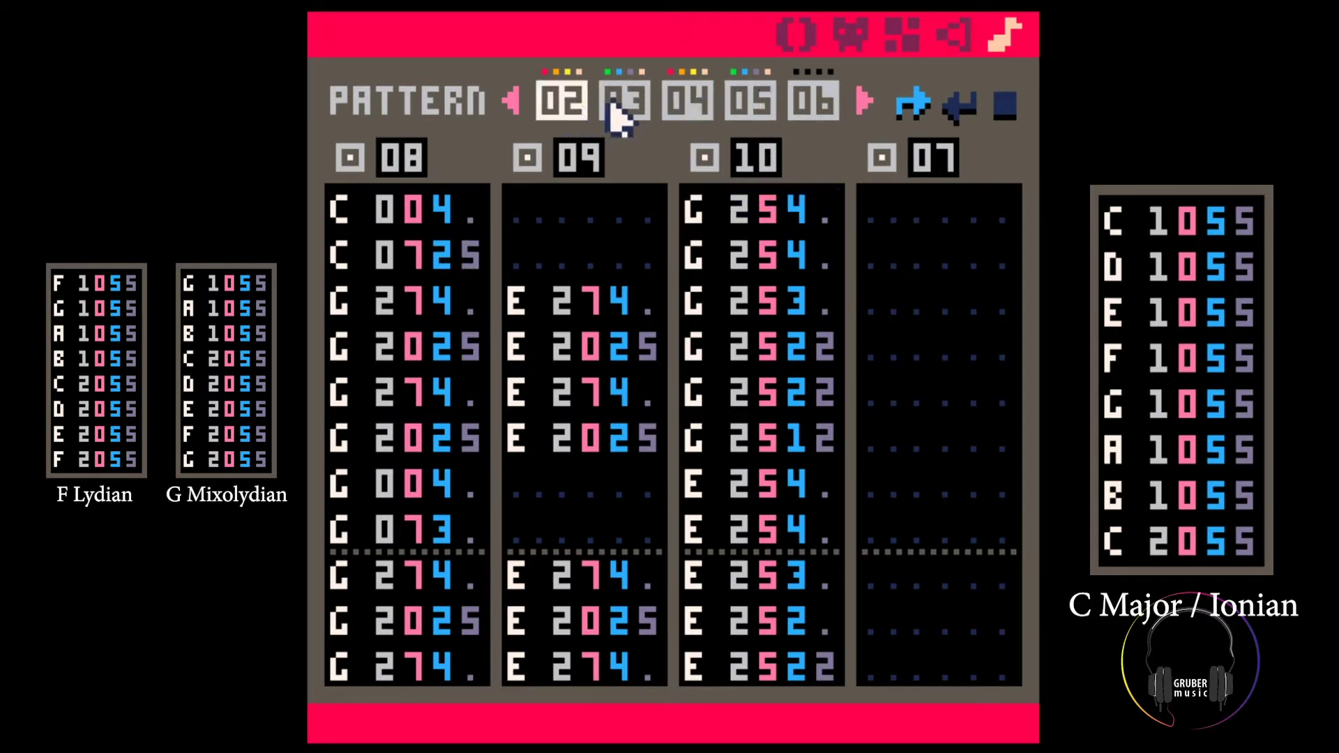
{"action": "left_click", "coordinate": [623, 106]}
{"action": "left_click", "coordinate": [744, 102]}
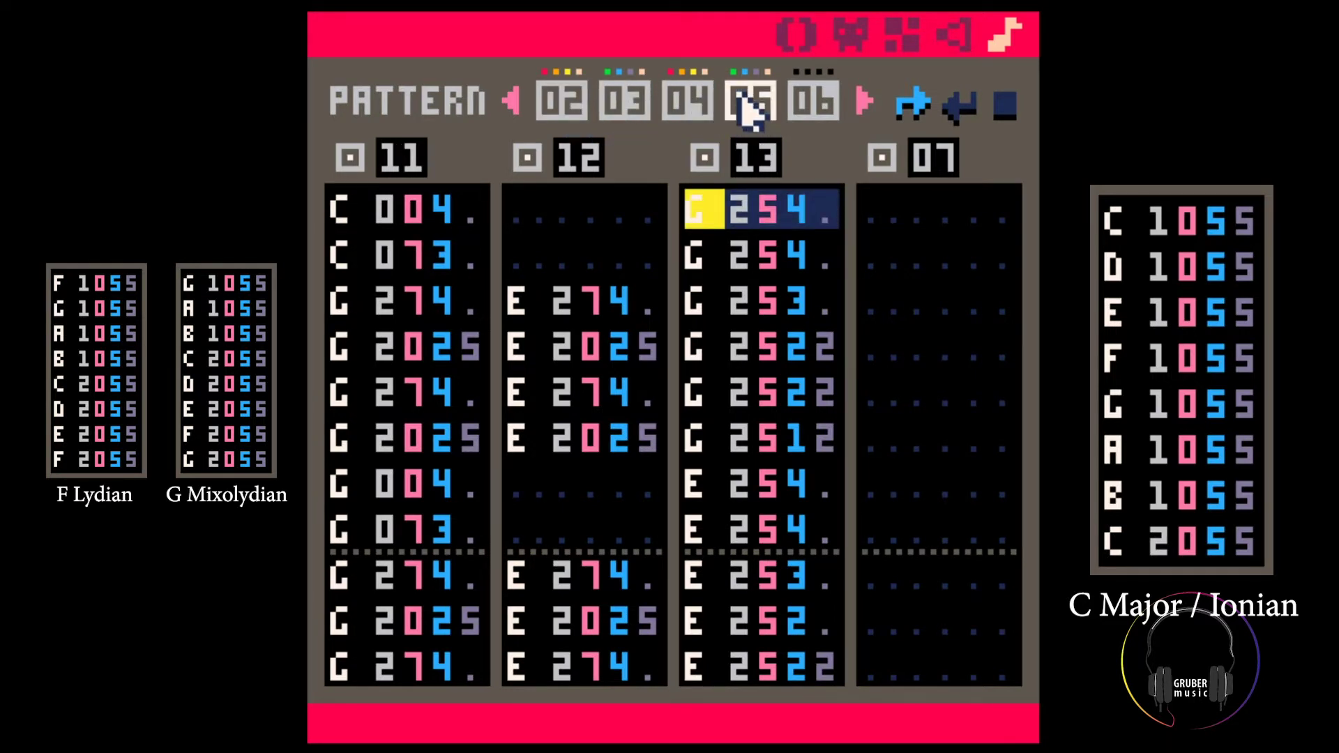
Play pattern 04 and stop the playback
{"action": "left_click", "coordinate": [687, 103]}
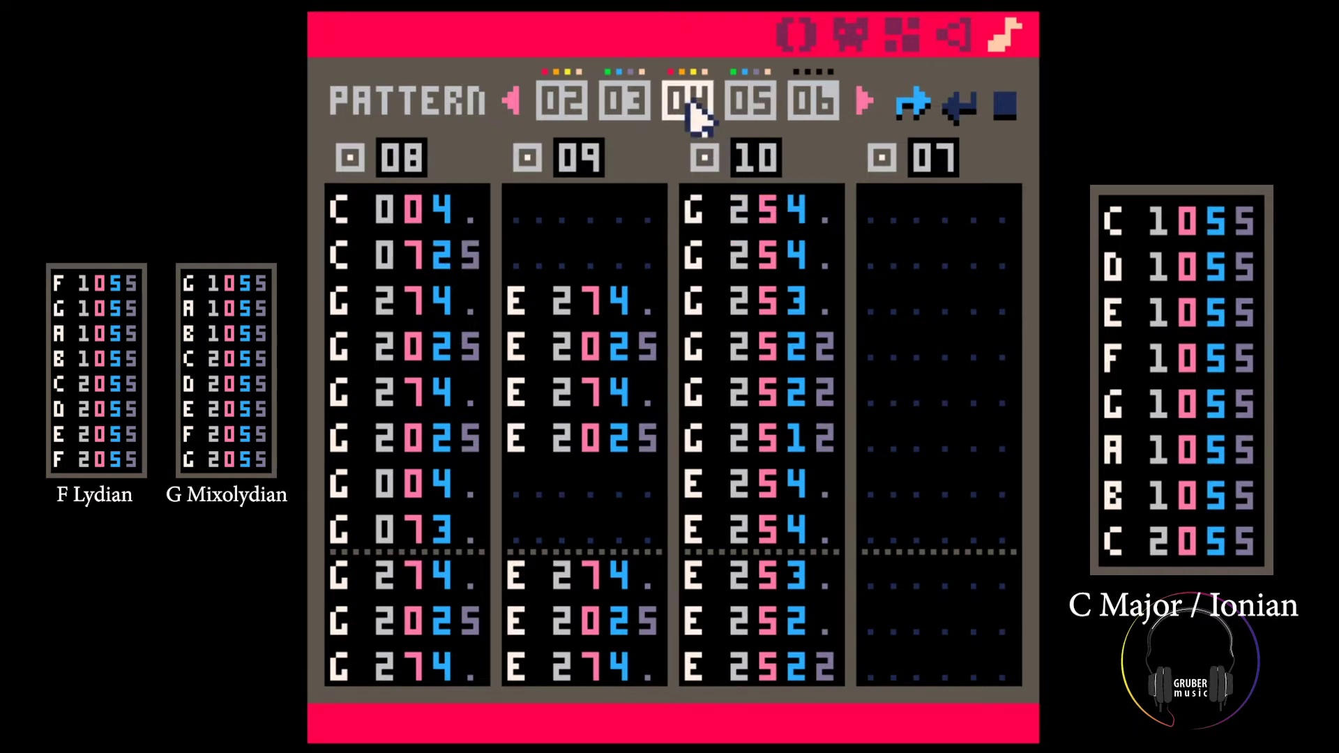
{"action": "key", "text": "space"}
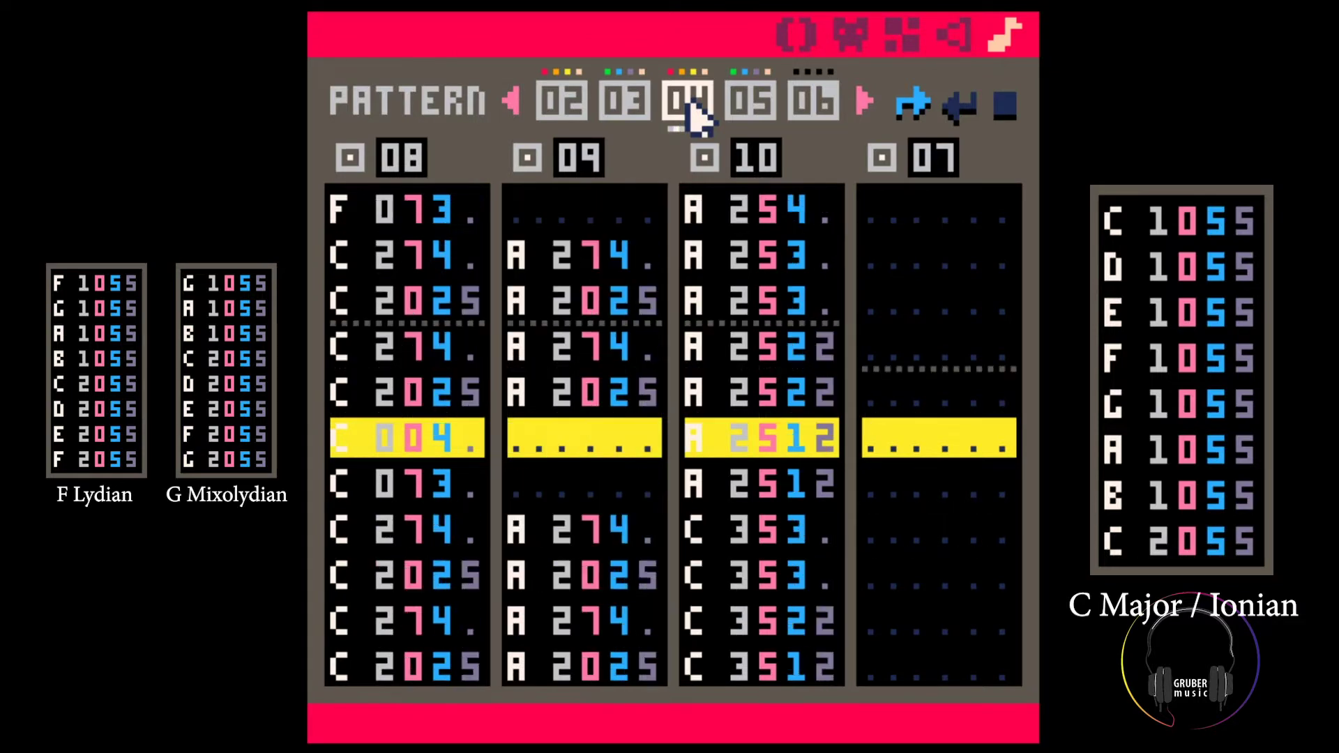
{"action": "key", "text": "space"}
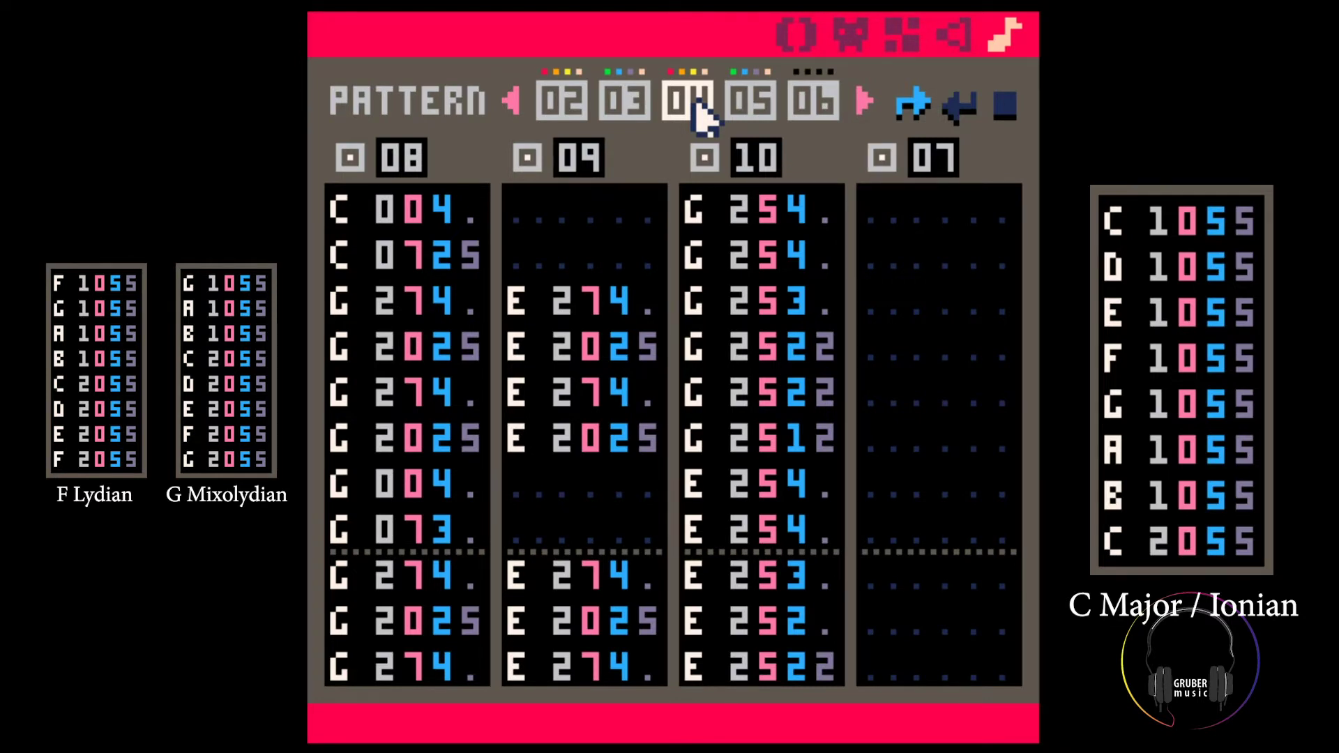
Review the accompaniment at the start of pattern 03 and compare patterns 04 and 05
{"action": "left_click", "coordinate": [624, 106]}
{"action": "left_click", "coordinate": [335, 206]}
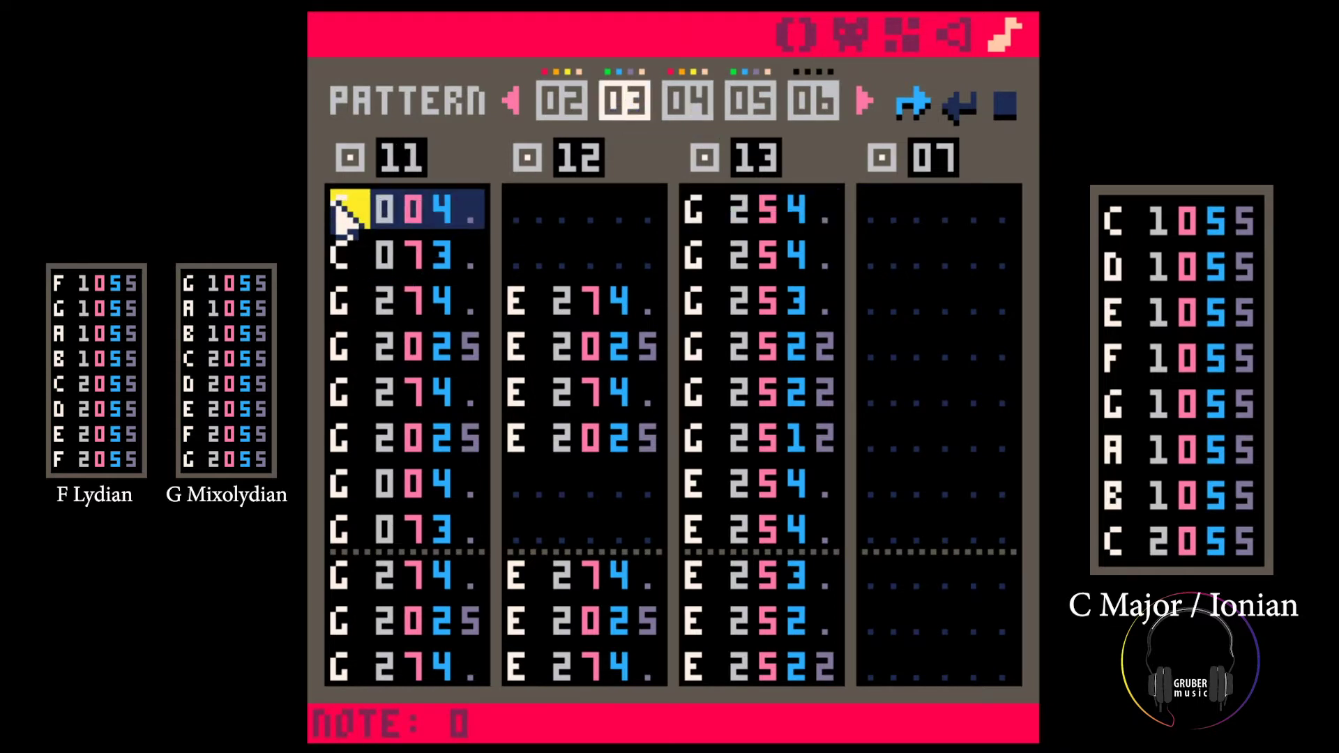
{"action": "left_click", "coordinate": [477, 531], "text": "shift"}
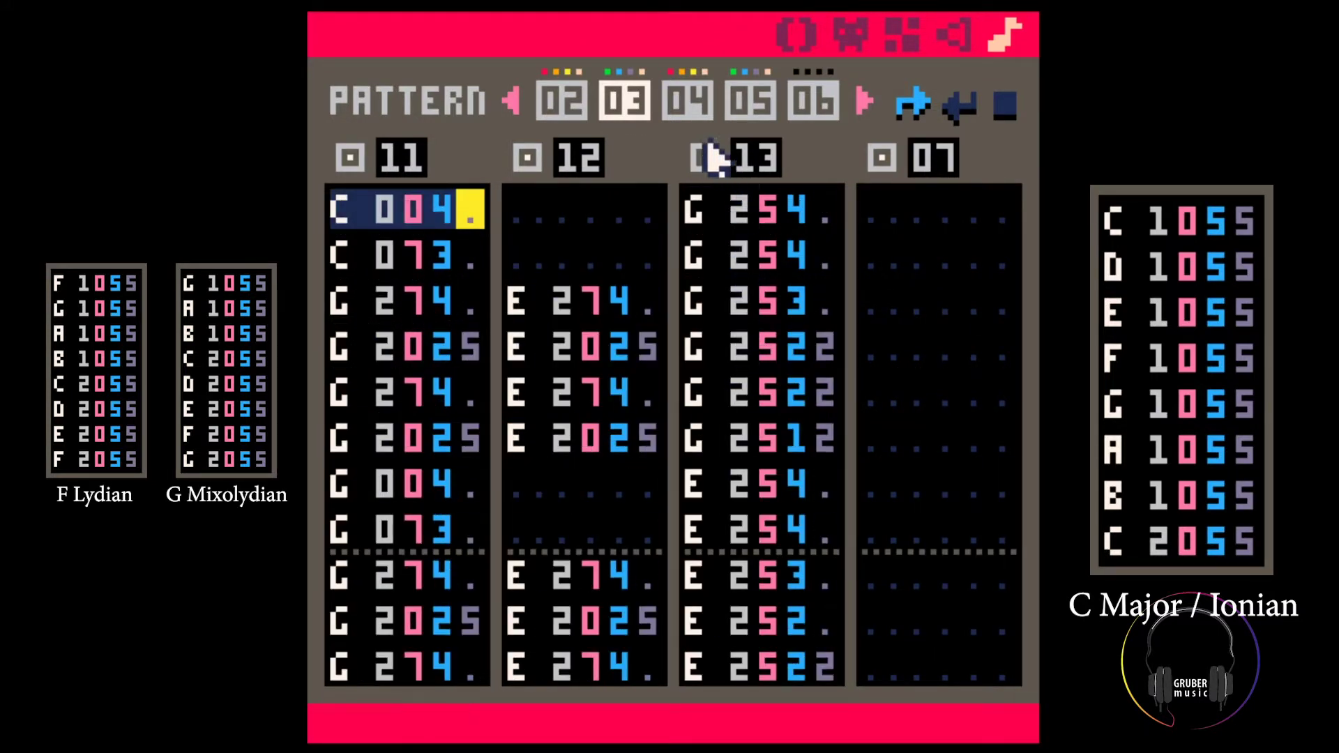
{"action": "left_click", "coordinate": [693, 115]}
{"action": "left_click", "coordinate": [742, 110]}
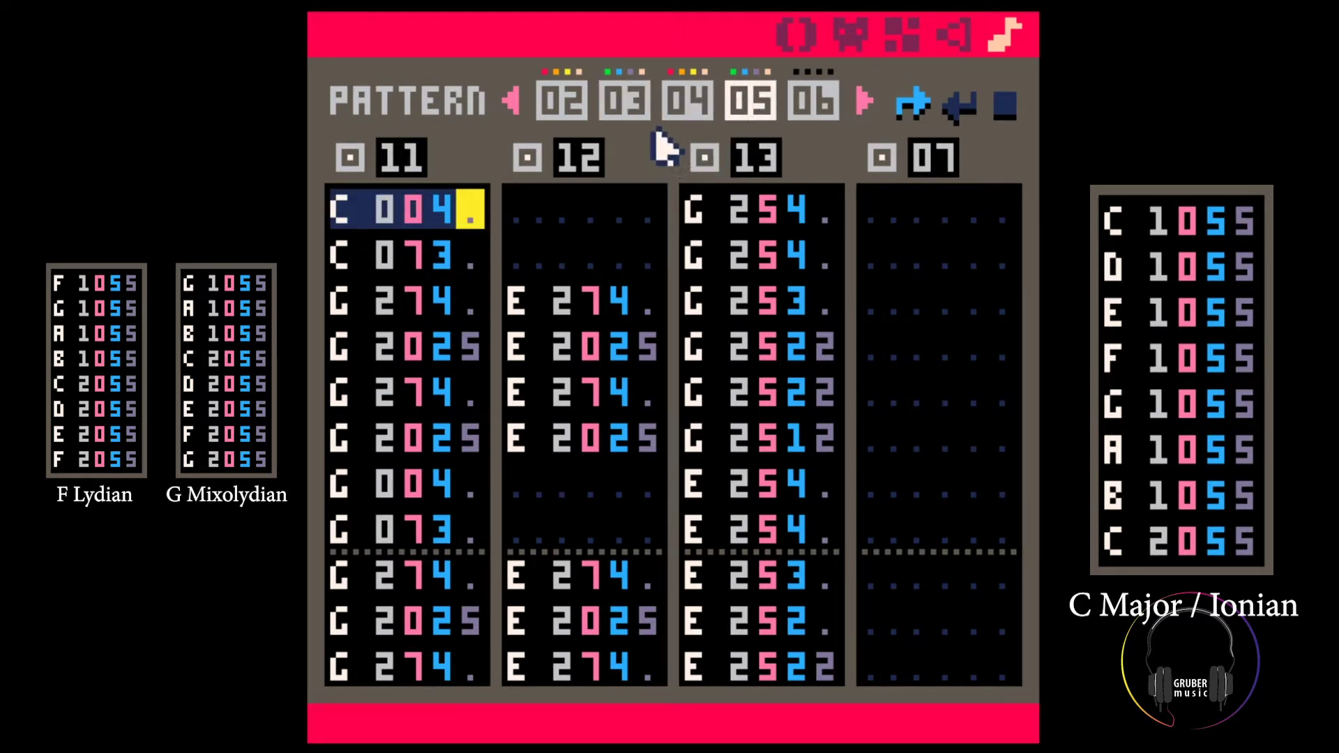
{"action": "left_click", "coordinate": [697, 104]}
Assign SFX 14, 15 and 16 to the first three channels of pattern 05
{"action": "left_click", "coordinate": [751, 103]}
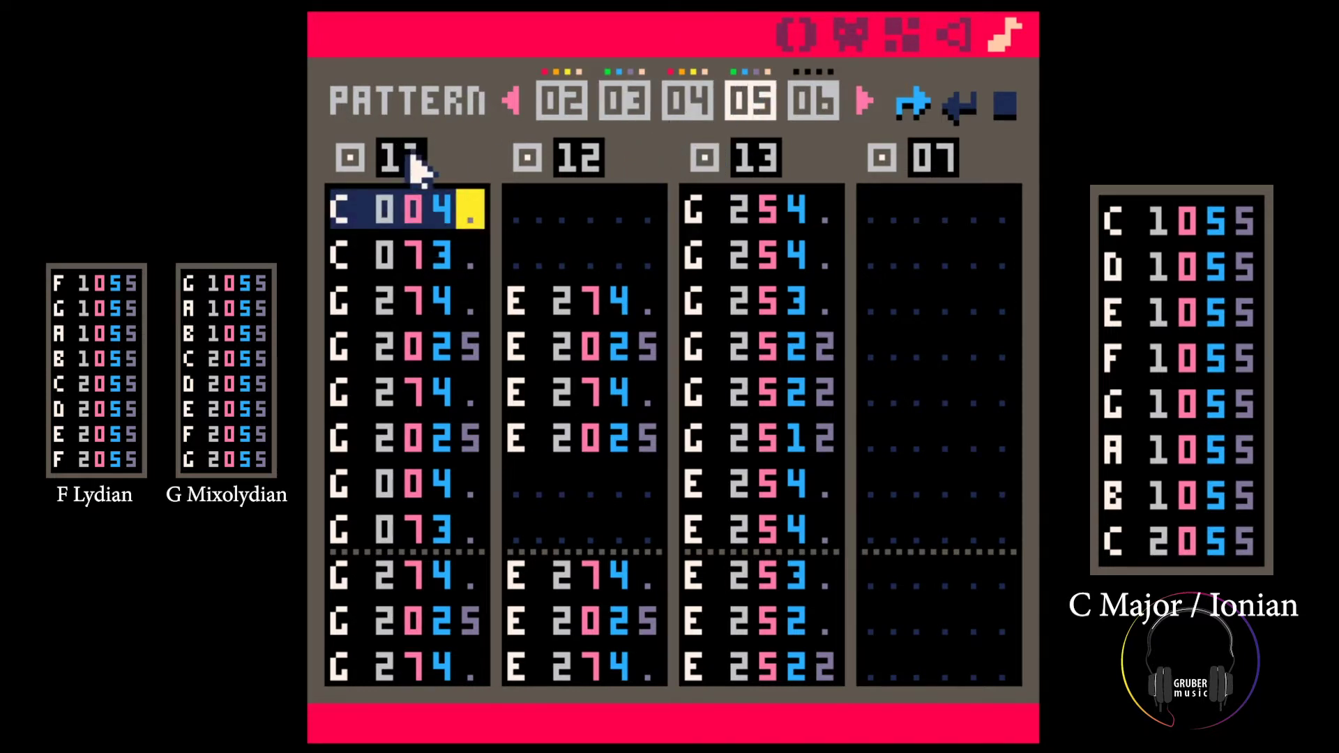
{"action": "left_click_drag", "start_coordinate": [410, 158], "coordinate": [403, 171]}
{"action": "left_click_drag", "start_coordinate": [564, 175], "coordinate": [583, 182]}
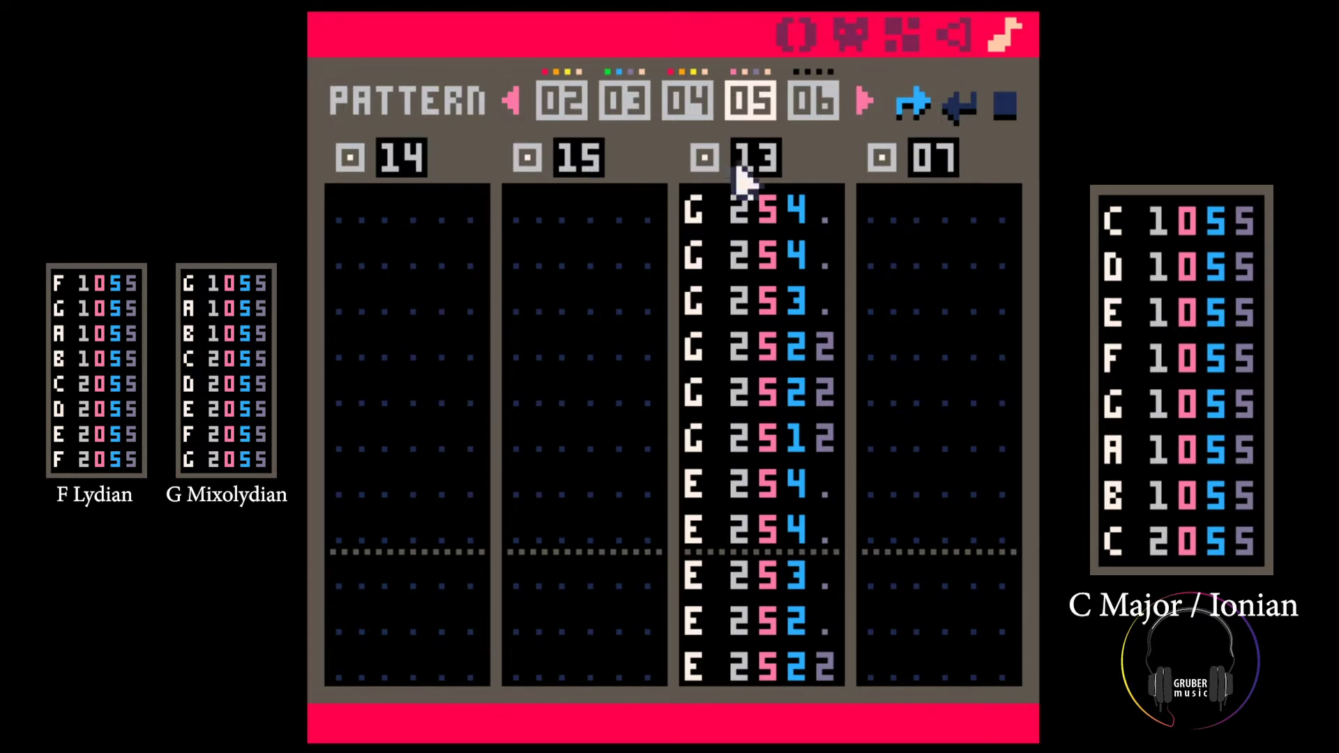
{"action": "left_click_drag", "start_coordinate": [737, 168], "coordinate": [766, 173]}
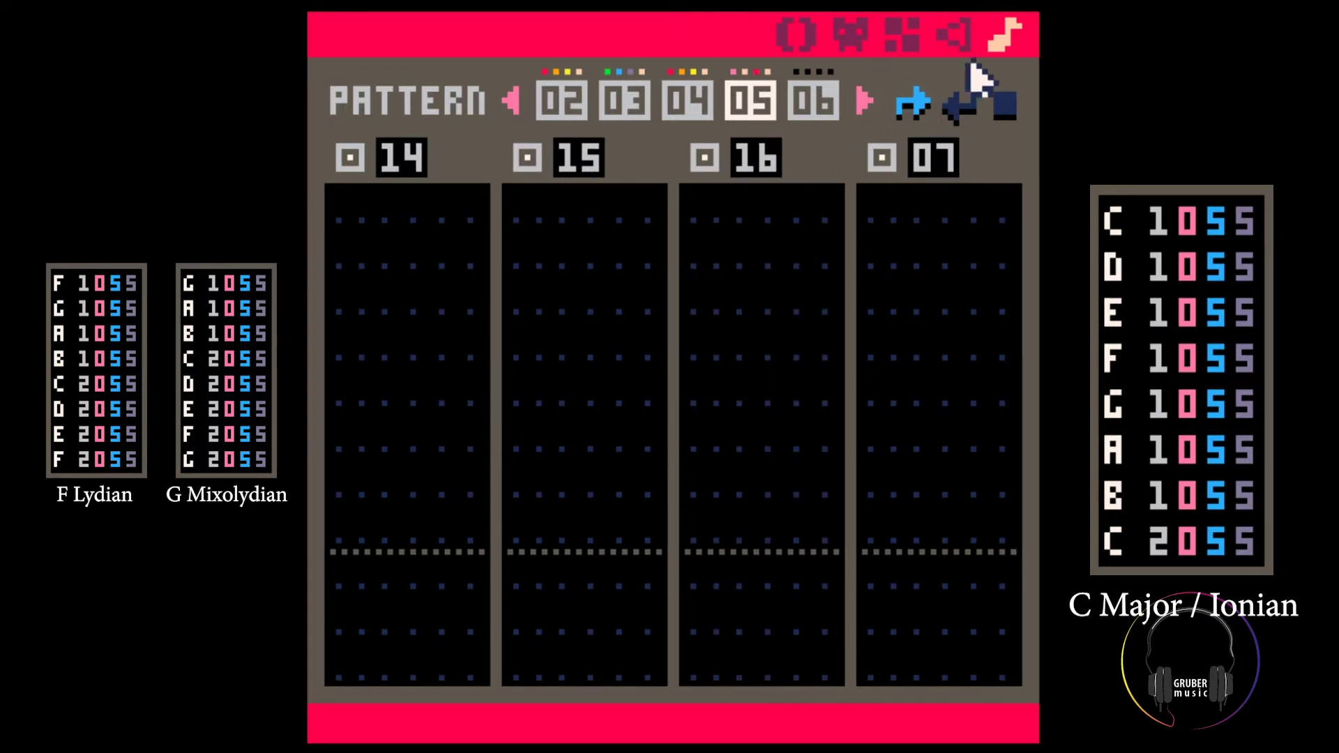
{"action": "left_click", "coordinate": [953, 34]}
{"action": "left_click", "coordinate": [1018, 39]}
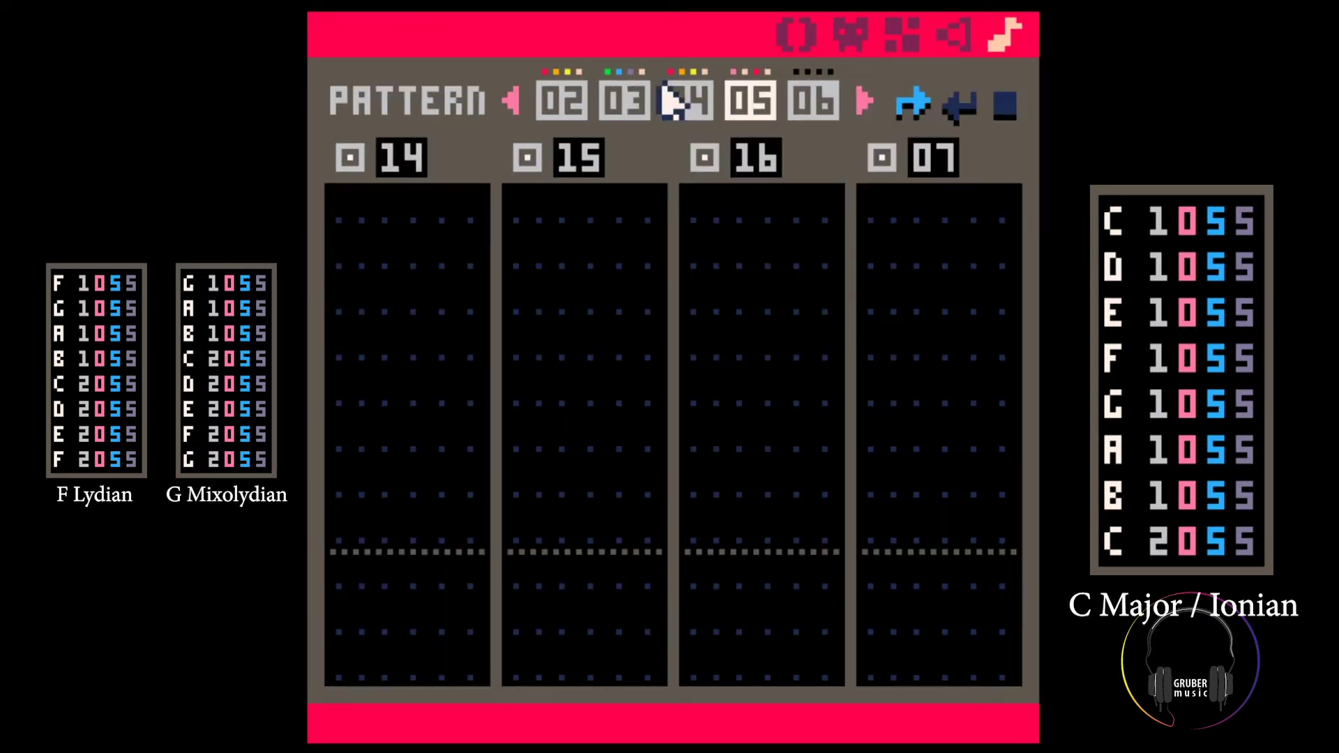
Copy all 32 notes of SFX 08 from pattern 04 into SFX 14 in pattern 05
{"action": "left_click", "coordinate": [686, 112]}
{"action": "left_click", "coordinate": [638, 117]}
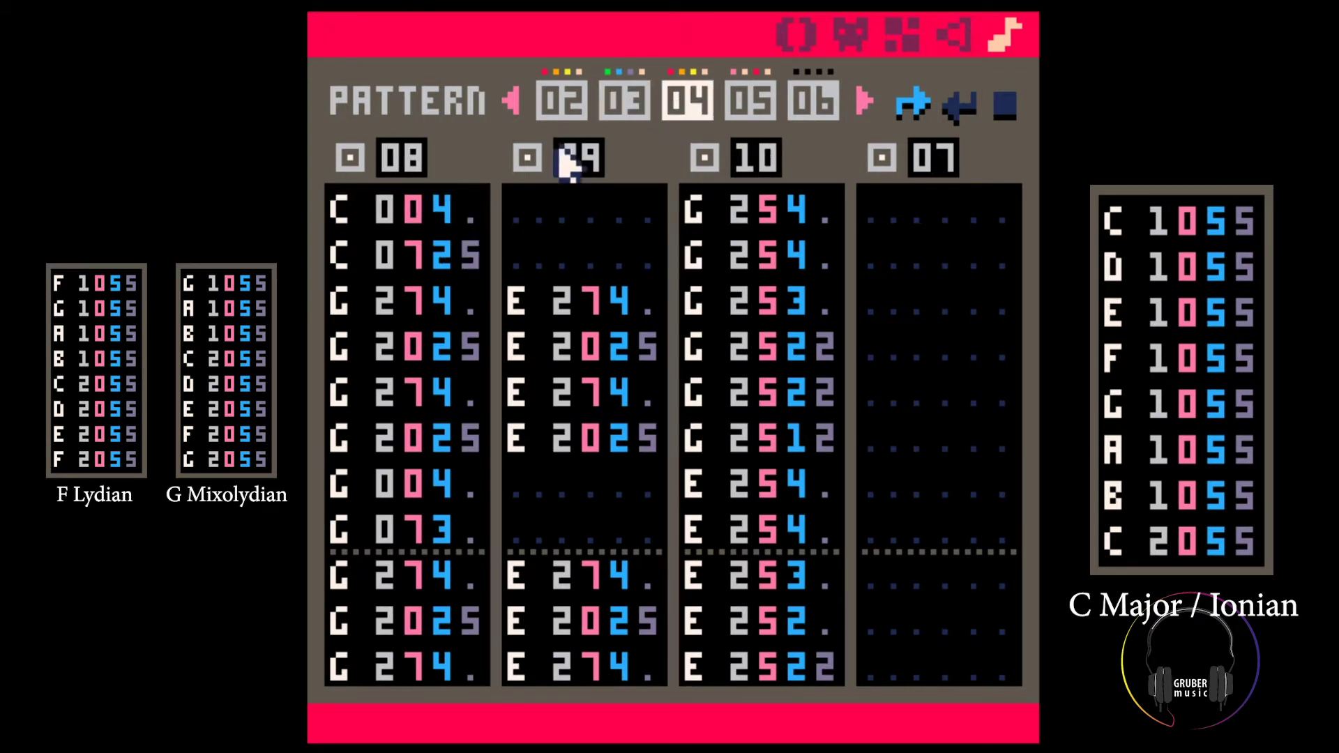
{"action": "left_click", "coordinate": [342, 208]}
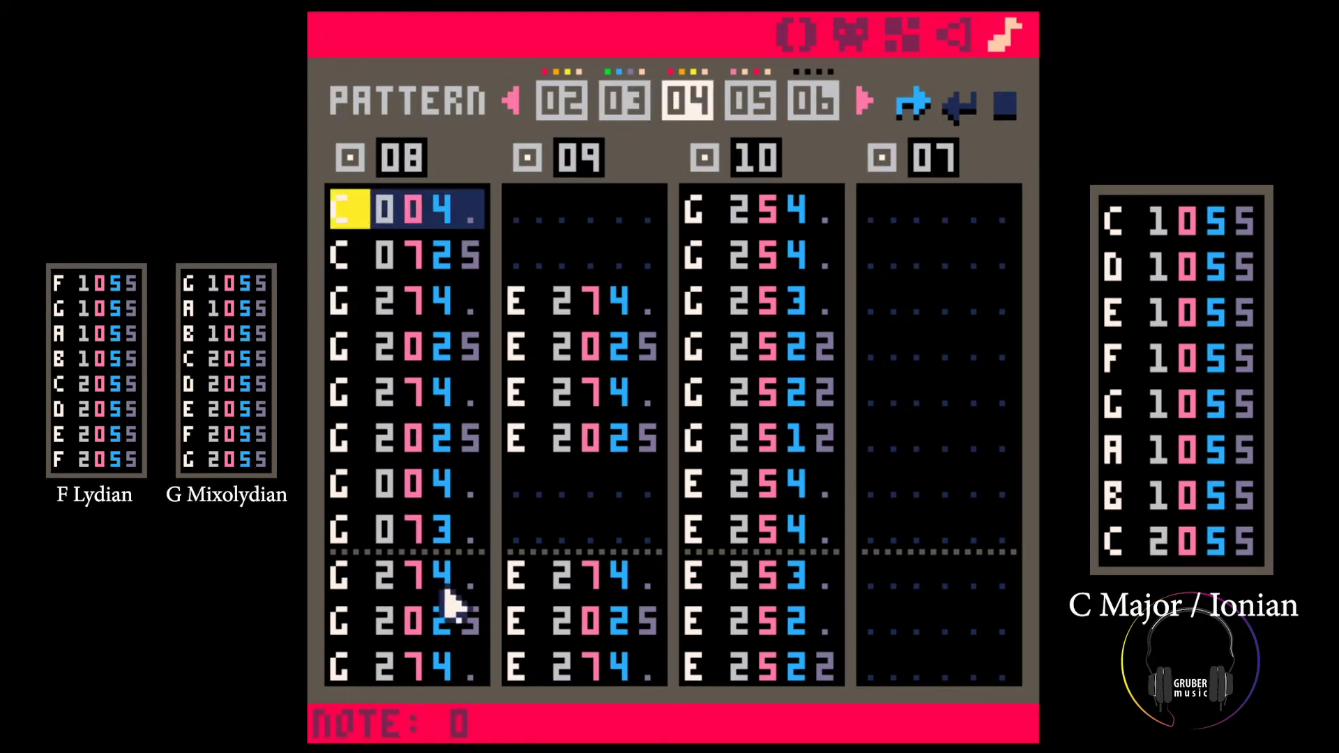
{"action": "left_click_drag", "start_coordinate": [444, 589], "coordinate": [465, 651]}
{"action": "key", "text": "ctrl+c"}
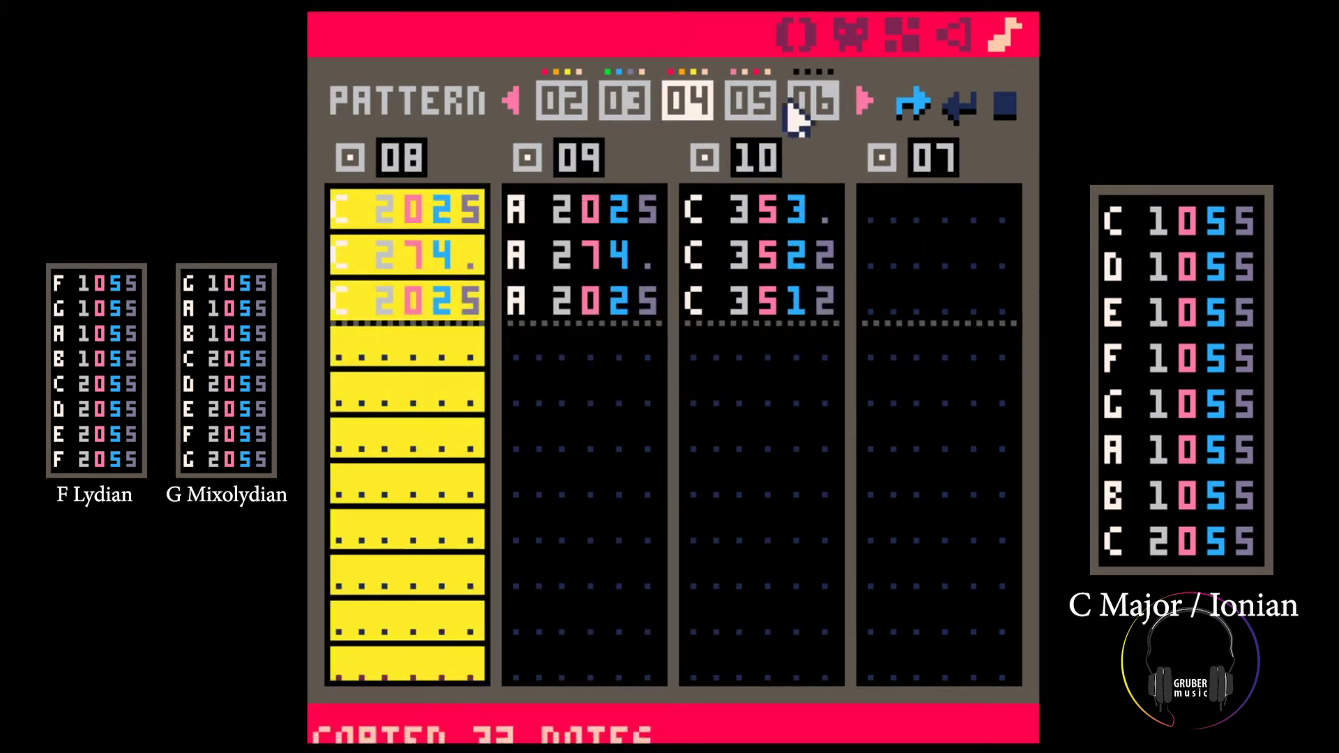
{"action": "left_click", "coordinate": [725, 104]}
{"action": "left_click", "coordinate": [349, 213]}
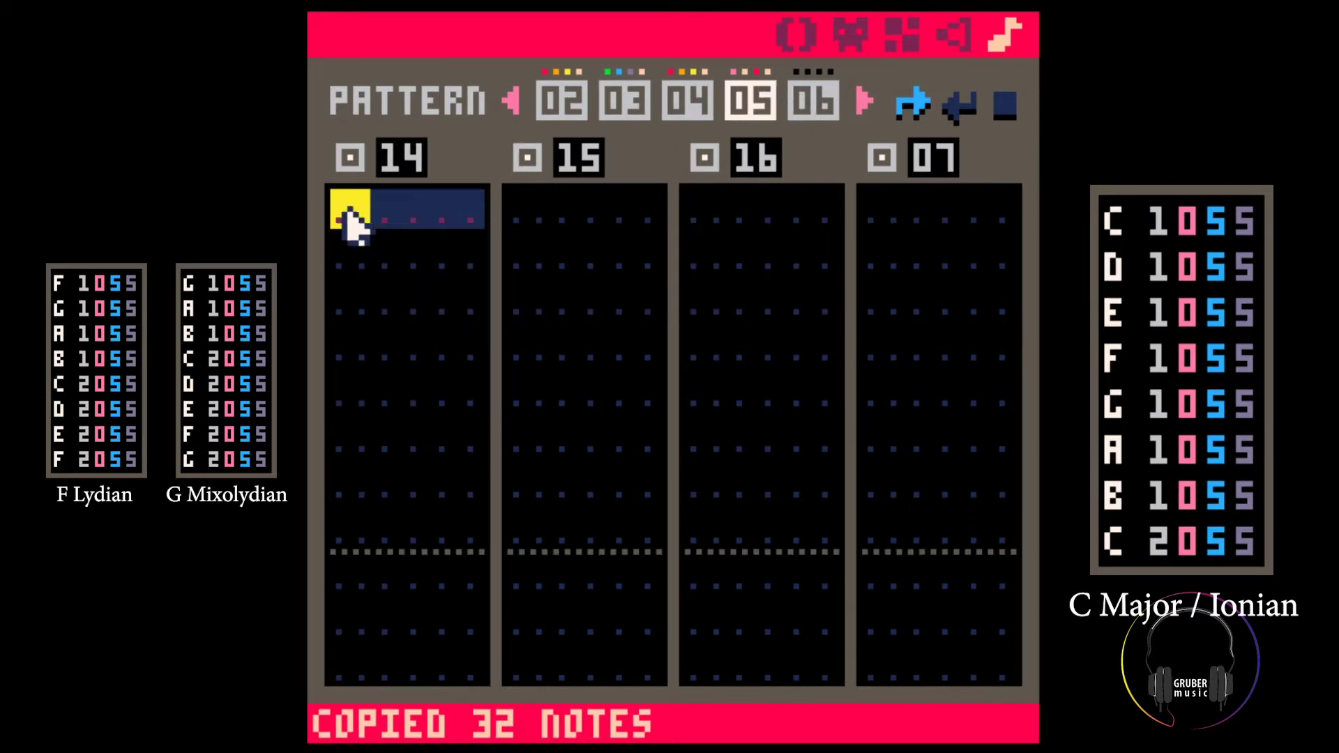
{"action": "key", "text": "ctrl+v"}
Copy the 24 notes of SFX 09 from pattern 04 into SFX 15 in pattern 05
{"action": "left_click", "coordinate": [687, 108]}
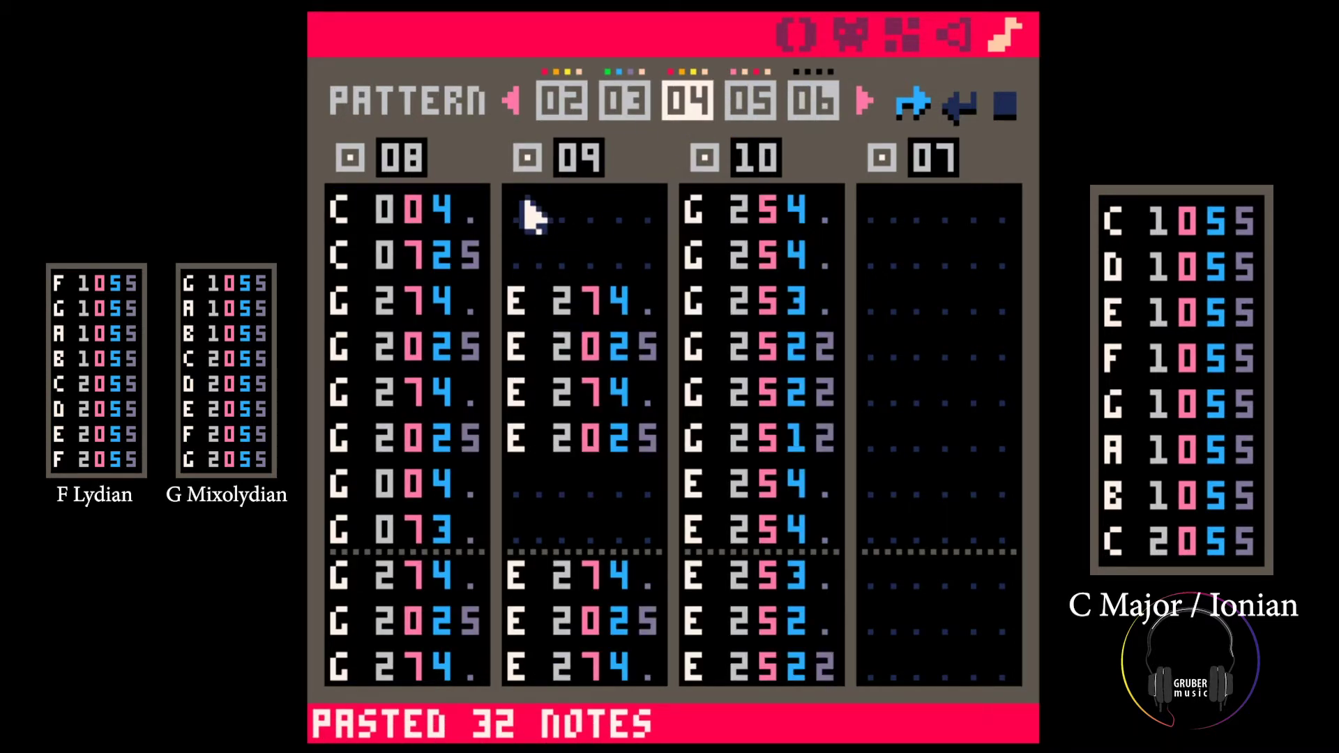
{"action": "left_click_drag", "start_coordinate": [532, 216], "coordinate": [663, 556]}
{"action": "key", "text": "ctrl+c"}
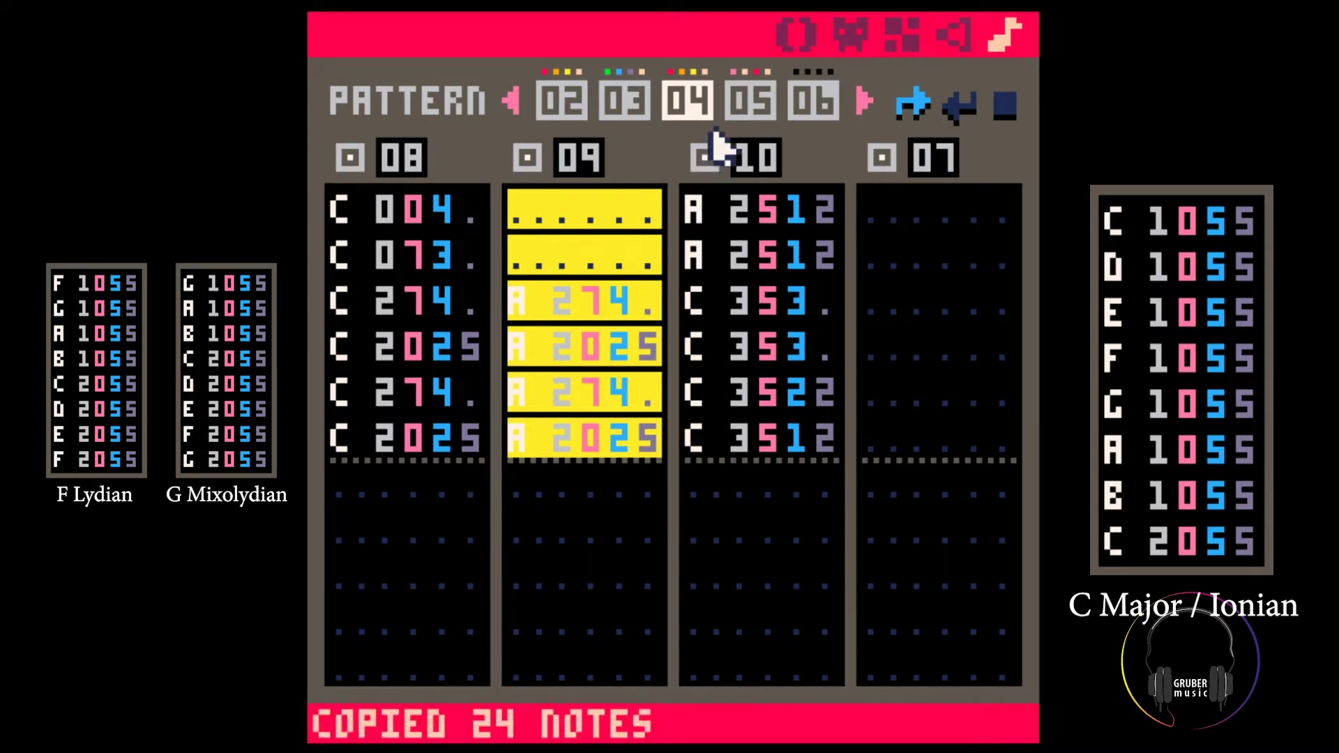
{"action": "left_click", "coordinate": [750, 103]}
{"action": "left_click", "coordinate": [531, 217]}
{"action": "key", "text": "ctrl+v"}
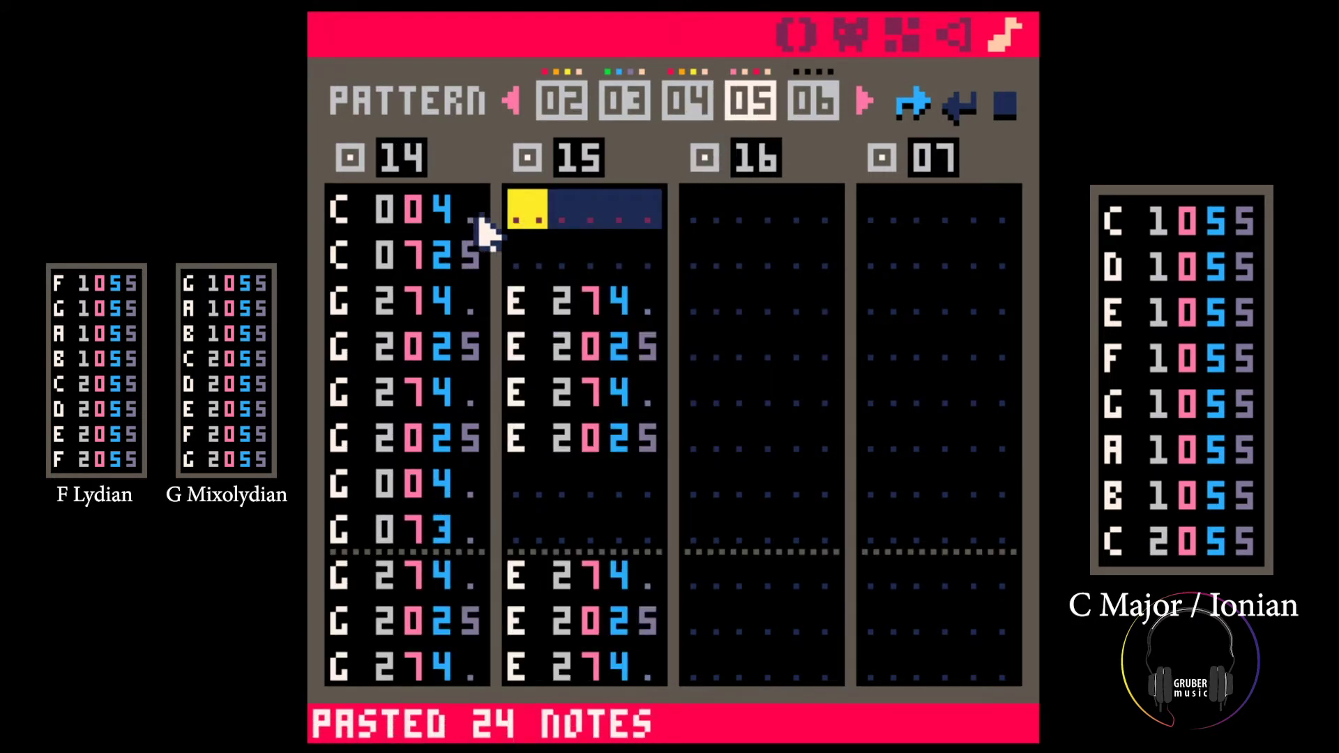
Change notes 0 and 1 of SFX 14 to G in octave 0
{"action": "left_click", "coordinate": [338, 209]}
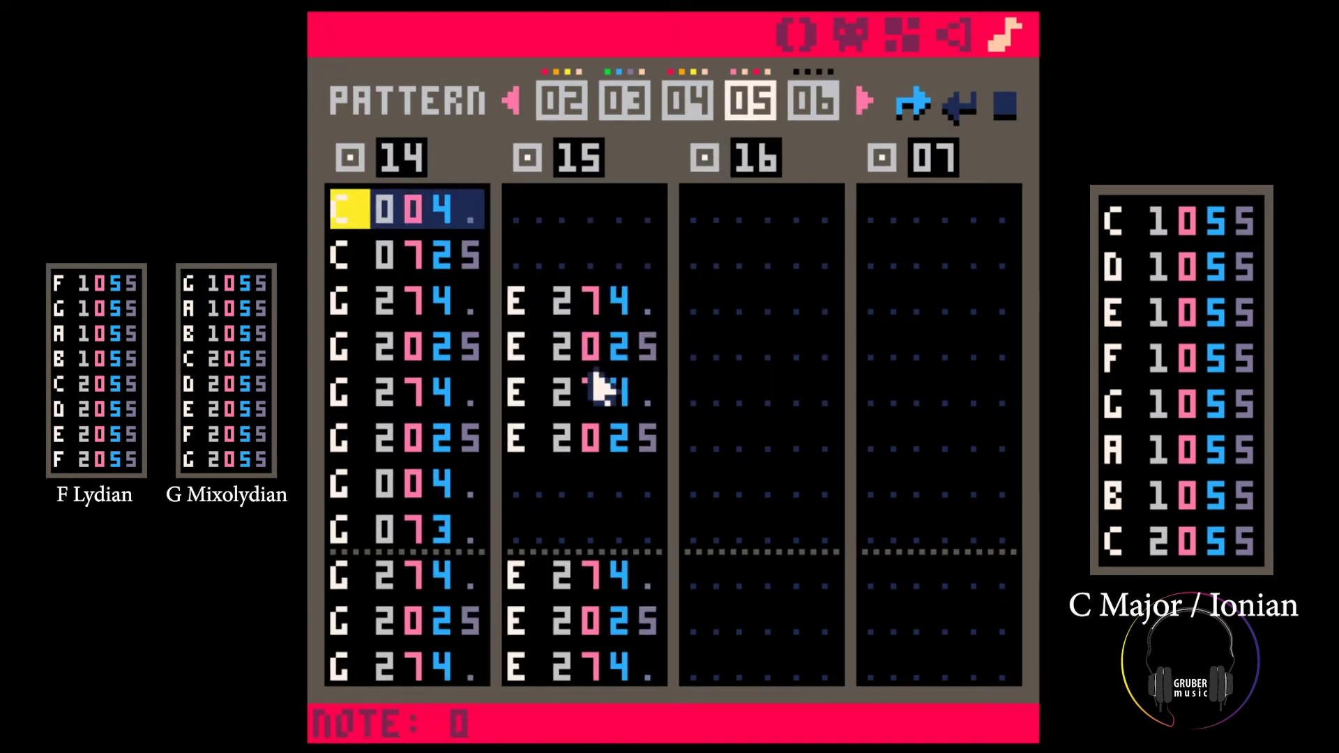
{"action": "left_click_drag", "start_coordinate": [343, 219], "coordinate": [524, 268]}
{"action": "left_click", "coordinate": [334, 211]}
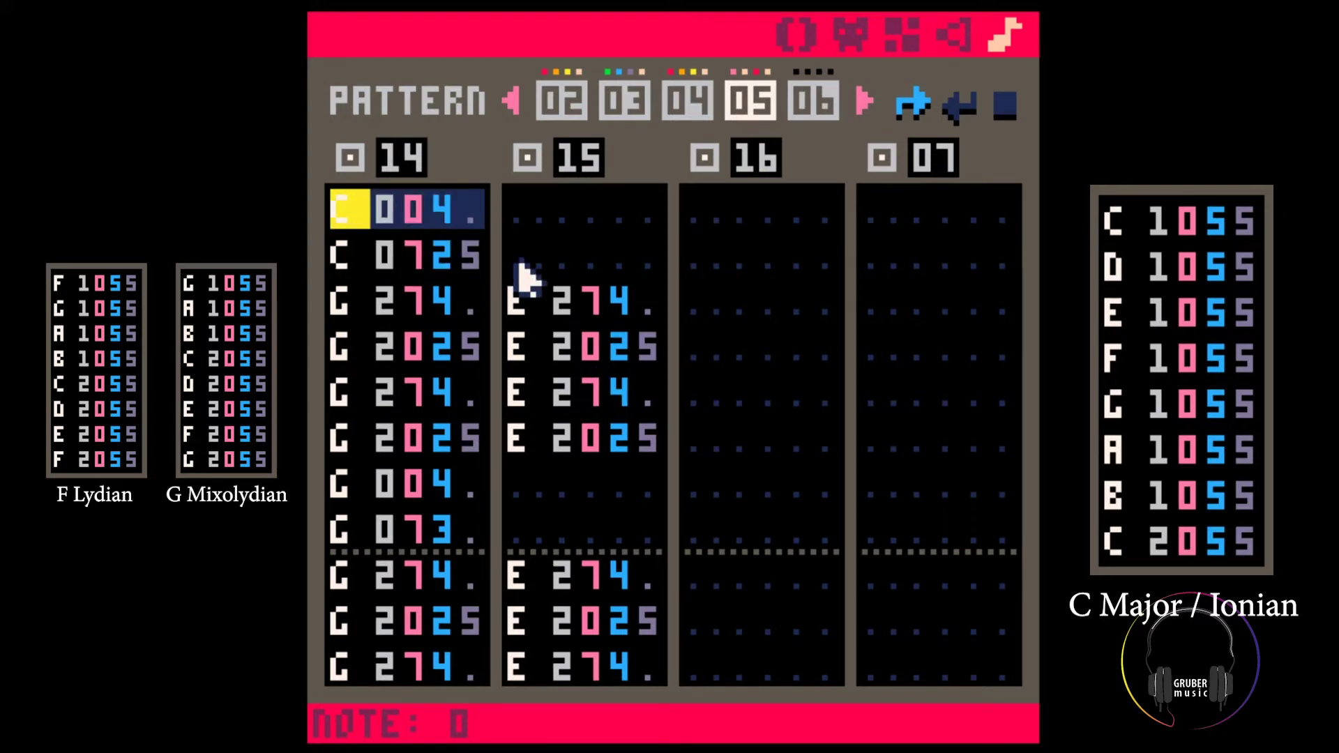
{"action": "key", "text": "b"}
{"action": "key", "text": "b"}
{"action": "key", "text": "Up"}
{"action": "key", "text": "Up"}
{"action": "key", "text": "Right"}
{"action": "key", "text": "Right"}
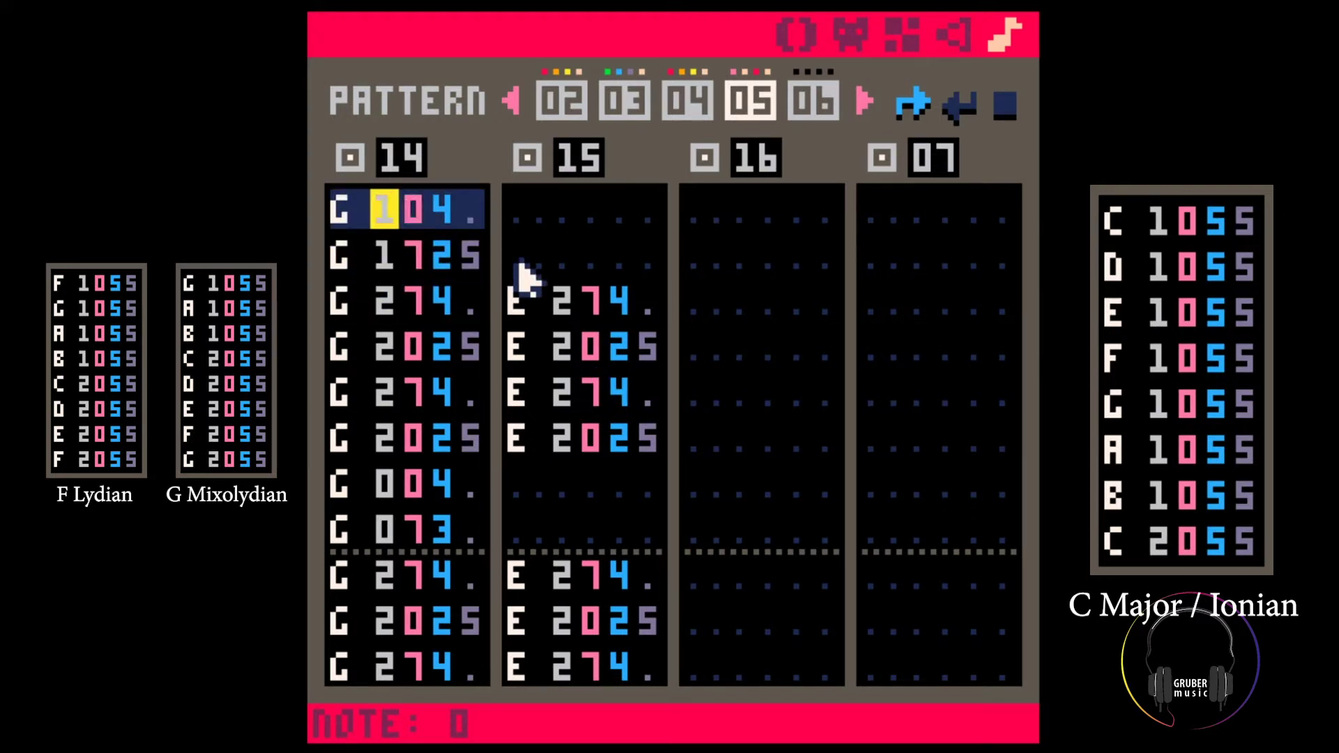
{"action": "type", "text": "00"}
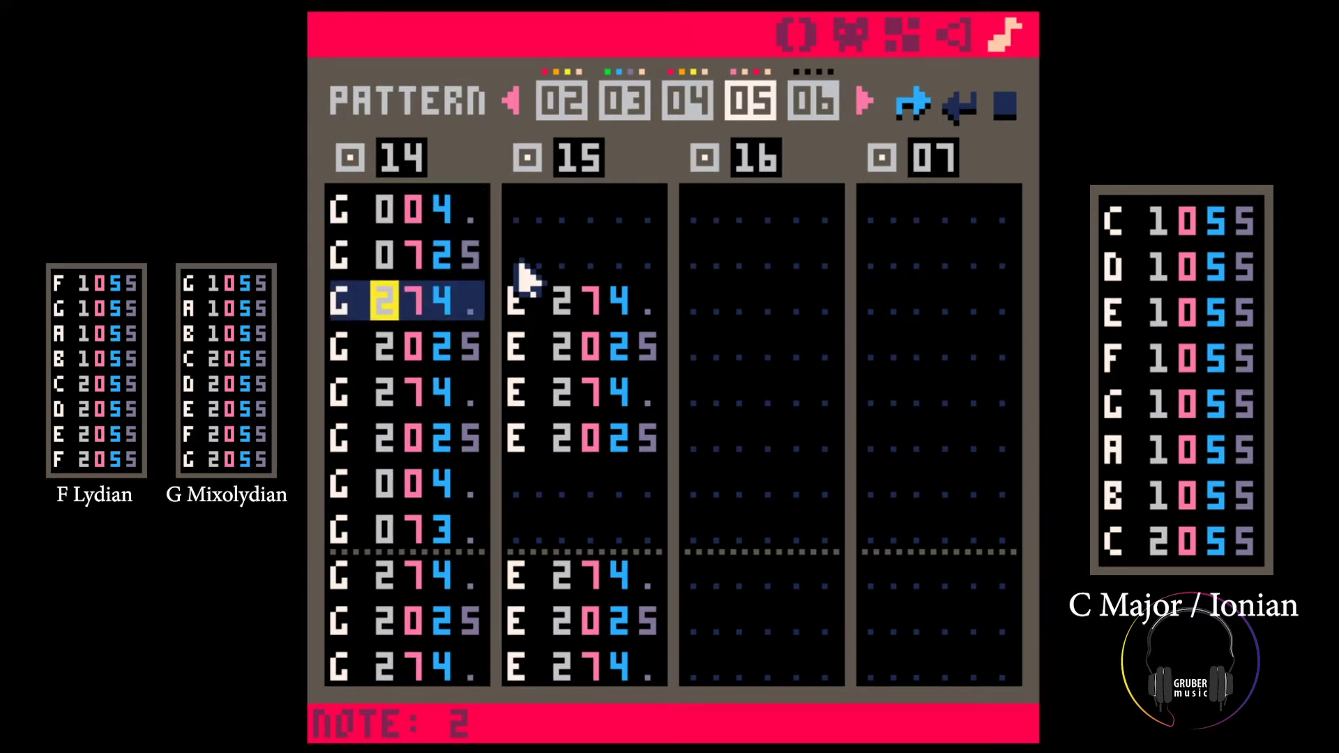
Change notes 2 to 5 of SFX 14 to B in octave 2
{"action": "key", "text": "Left"}
{"action": "key", "text": "q"}
{"action": "key", "text": "Up"}
{"action": "key", "text": "m"}
{"action": "key", "text": "m"}
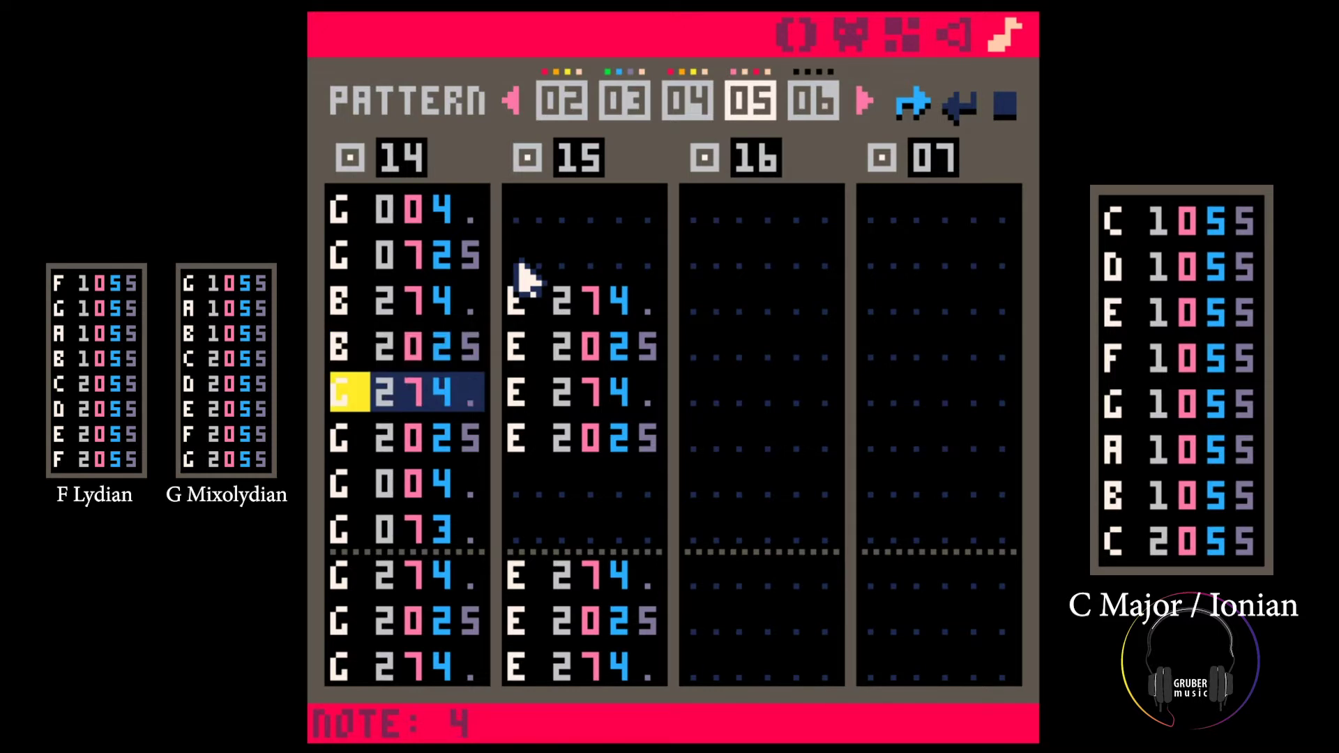
{"action": "key", "text": "m"}
{"action": "key", "text": "m"}
Change notes 2 to 5 of SFX 15 to D in octave 2
{"action": "key", "text": "Up"}
{"action": "key", "text": "Right"}
{"action": "key", "text": "Right"}
{"action": "key", "text": "Right"}
{"action": "key", "text": "Right"}
{"action": "key", "text": "Right"}
{"action": "key", "text": "Up"}
{"action": "key", "text": "Up"}
{"action": "key", "text": "Up"}
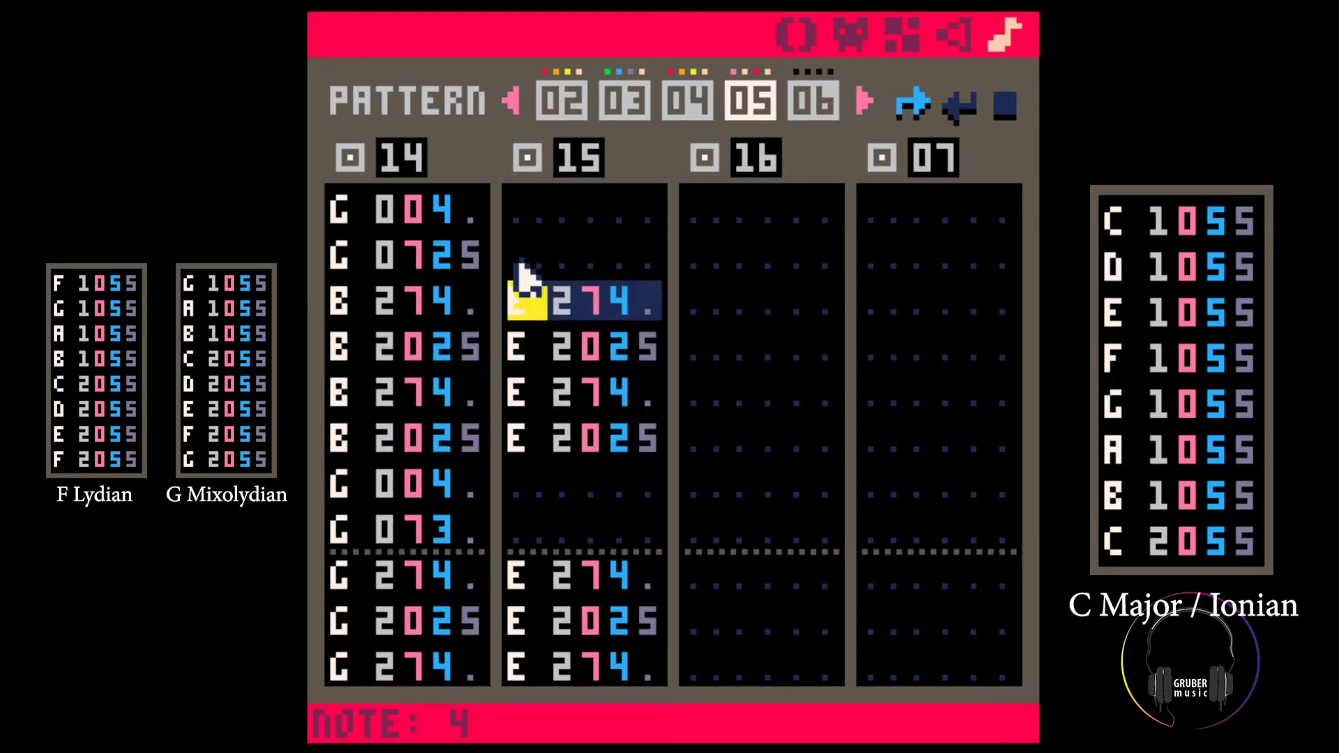
{"action": "key", "text": "x"}
{"action": "key", "text": "x"}
{"action": "key", "text": "x"}
{"action": "key", "text": "x"}
Change notes 8 to 11 of SFX 14 to B in octave 2
{"action": "key", "text": "Left"}
{"action": "key", "text": "Left"}
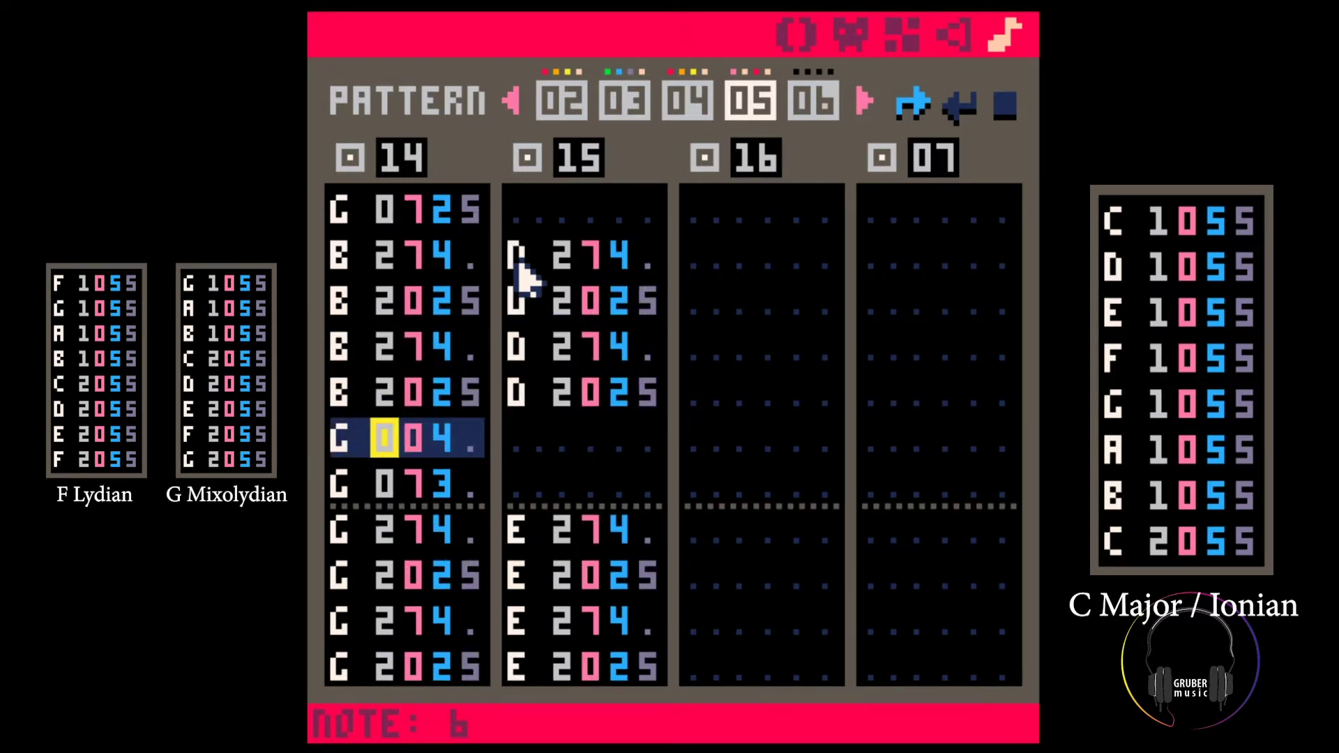
{"action": "key", "text": "Down"}
{"action": "key", "text": "Down"}
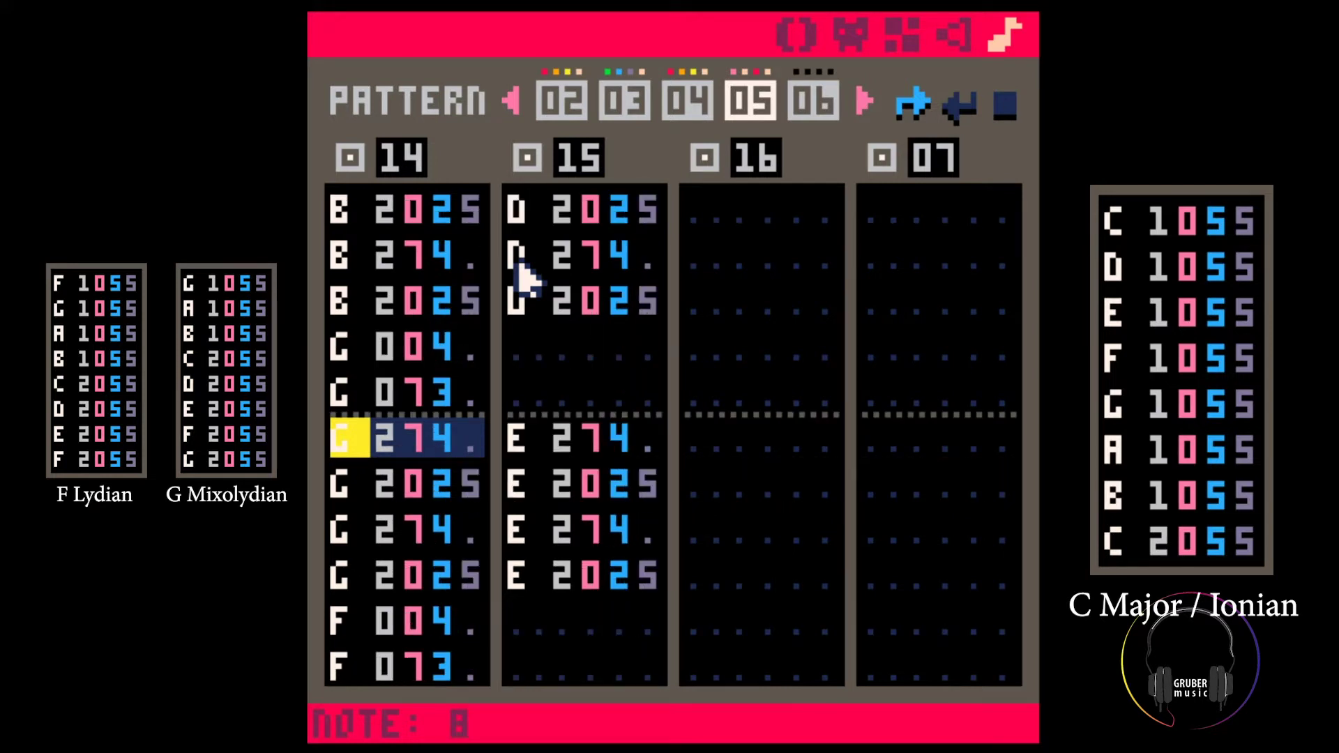
{"action": "key", "text": "m"}
{"action": "key", "text": "m"}
{"action": "key", "text": "m"}
{"action": "key", "text": "m"}
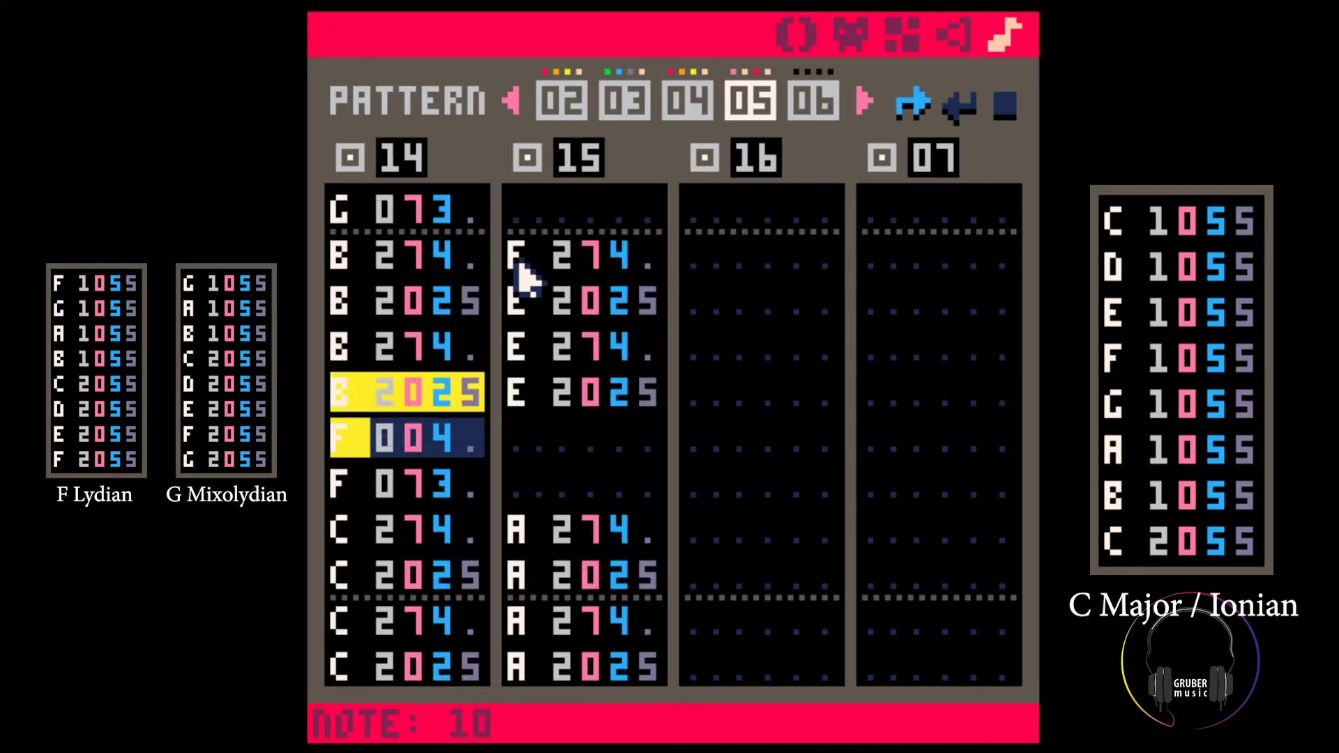
Change notes 8 to 11 of SFX 15 to D in octave 2
{"action": "key", "text": "Up"}
{"action": "key", "text": "Up"}
{"action": "key", "text": "Up"}
{"action": "key", "text": "Up"}
{"action": "key", "text": "Right"}
{"action": "key", "text": "Right"}
{"action": "key", "text": "Right"}
{"action": "key", "text": "Right"}
{"action": "key", "text": "Right"}
{"action": "key", "text": "x"}
{"action": "key", "text": "x"}
{"action": "key", "text": "x"}
{"action": "key", "text": "x"}
Change notes 12 and 13 of SFX 14 to C and notes 18 and 19 to G
{"action": "key", "text": "Left"}
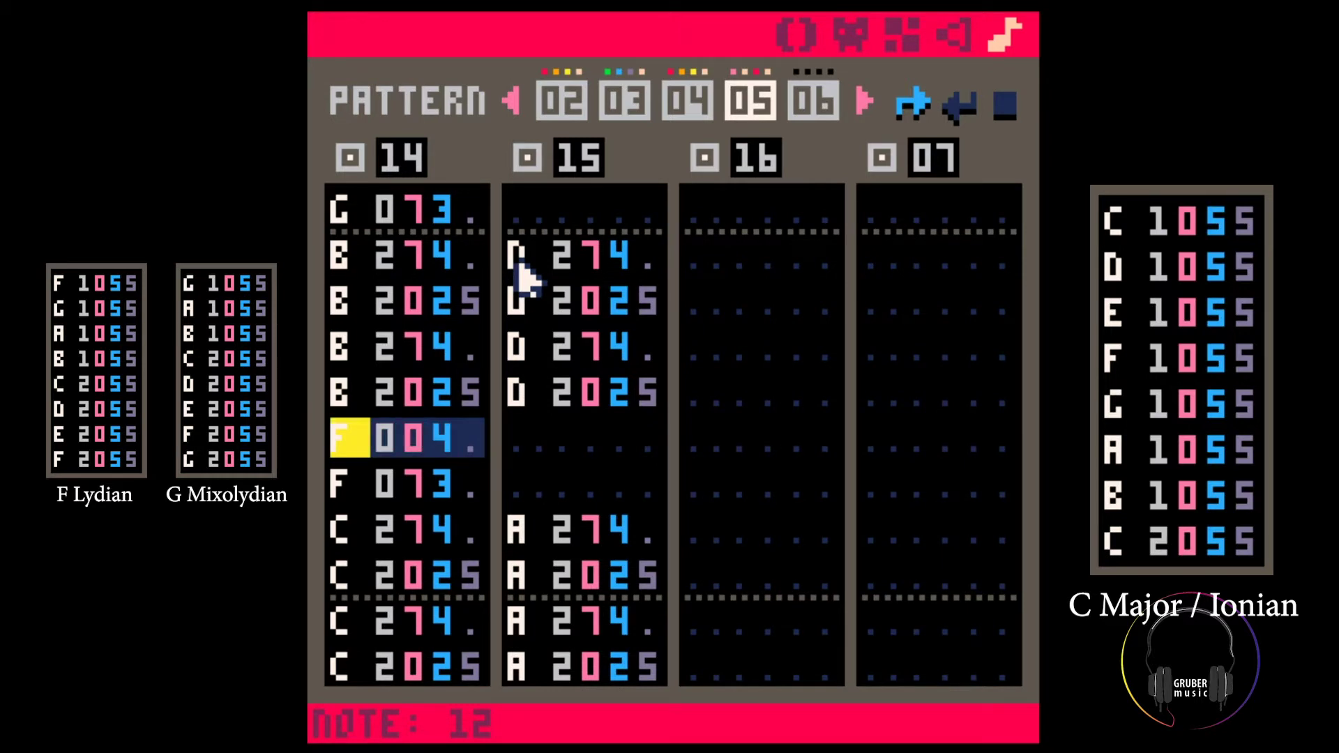
{"action": "key", "text": "z"}
{"action": "key", "text": "z"}
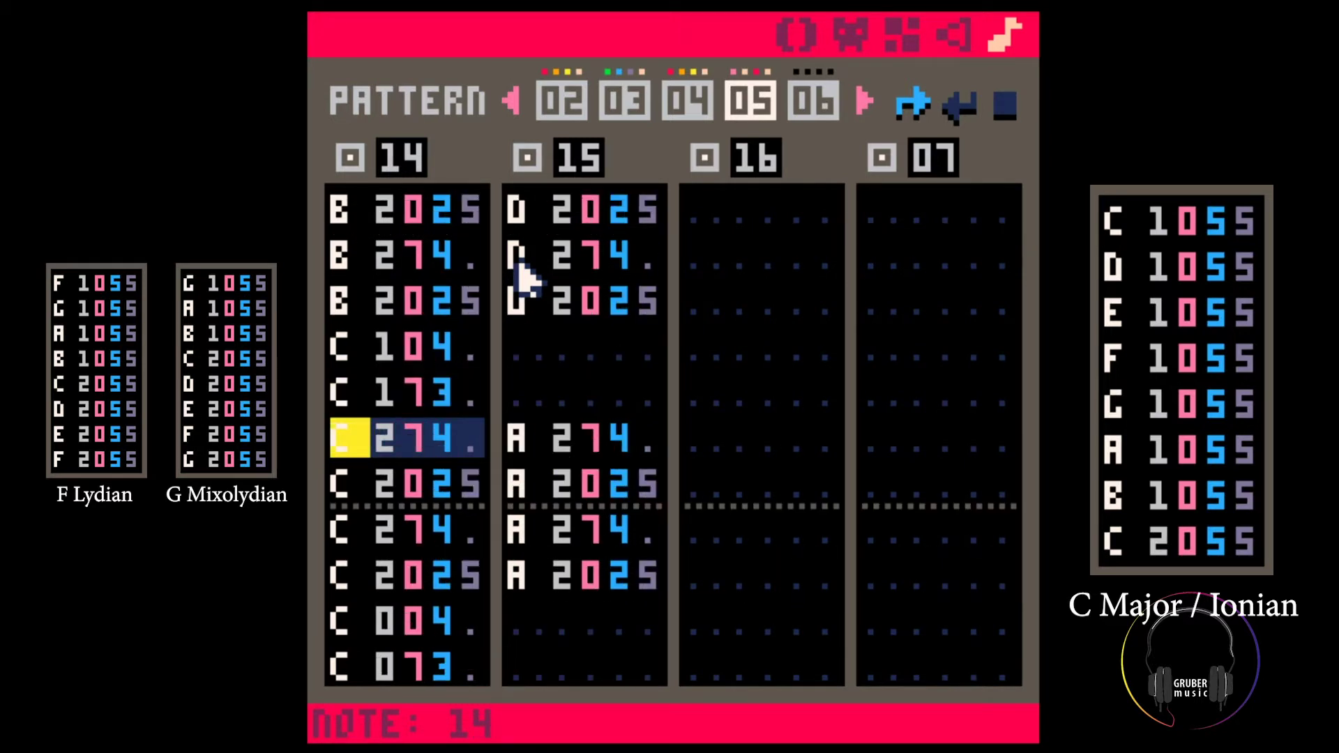
{"action": "key", "text": "Down"}
{"action": "key", "text": "Down"}
{"action": "key", "text": "b"}
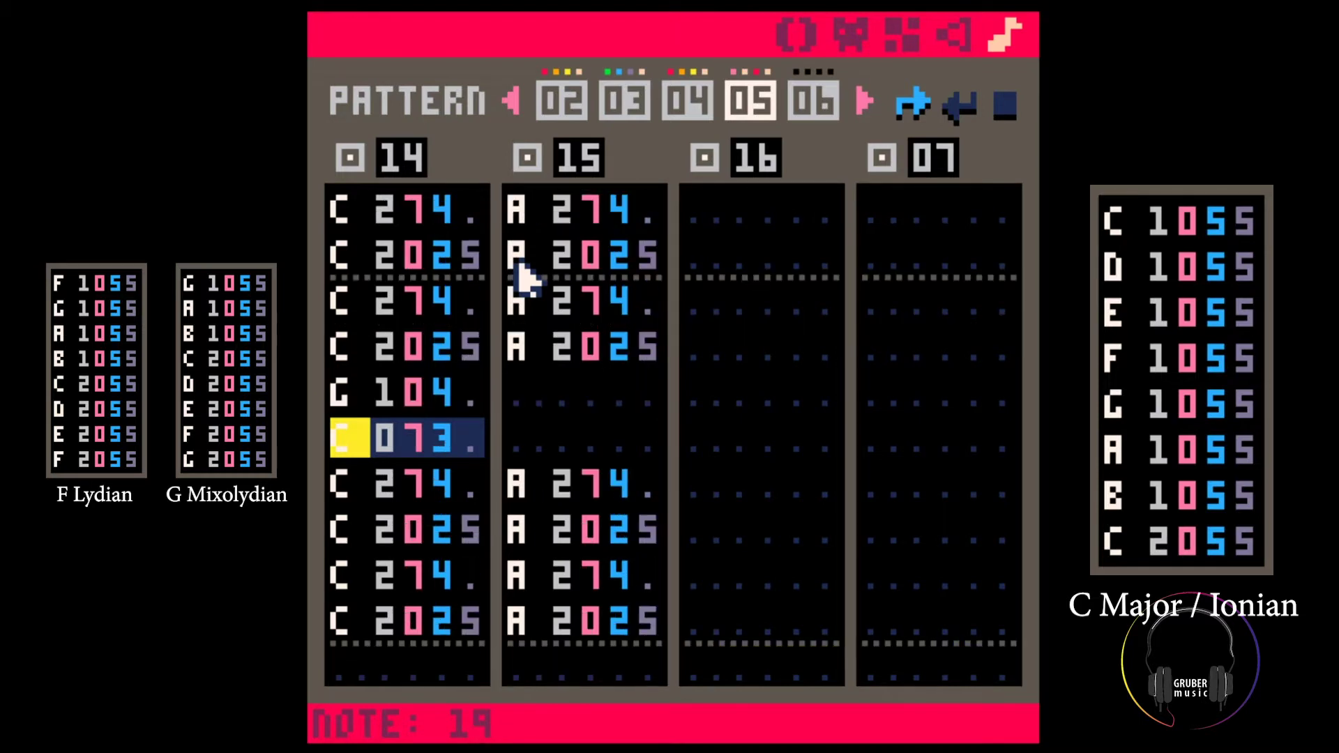
Lower notes 12 and 13 of SFX 14 to octave 0 and change notes 14 to 17 to E
{"action": "key", "text": "Up"}
{"action": "key", "text": "Up"}
{"action": "key", "text": "Up"}
{"action": "key", "text": "Up"}
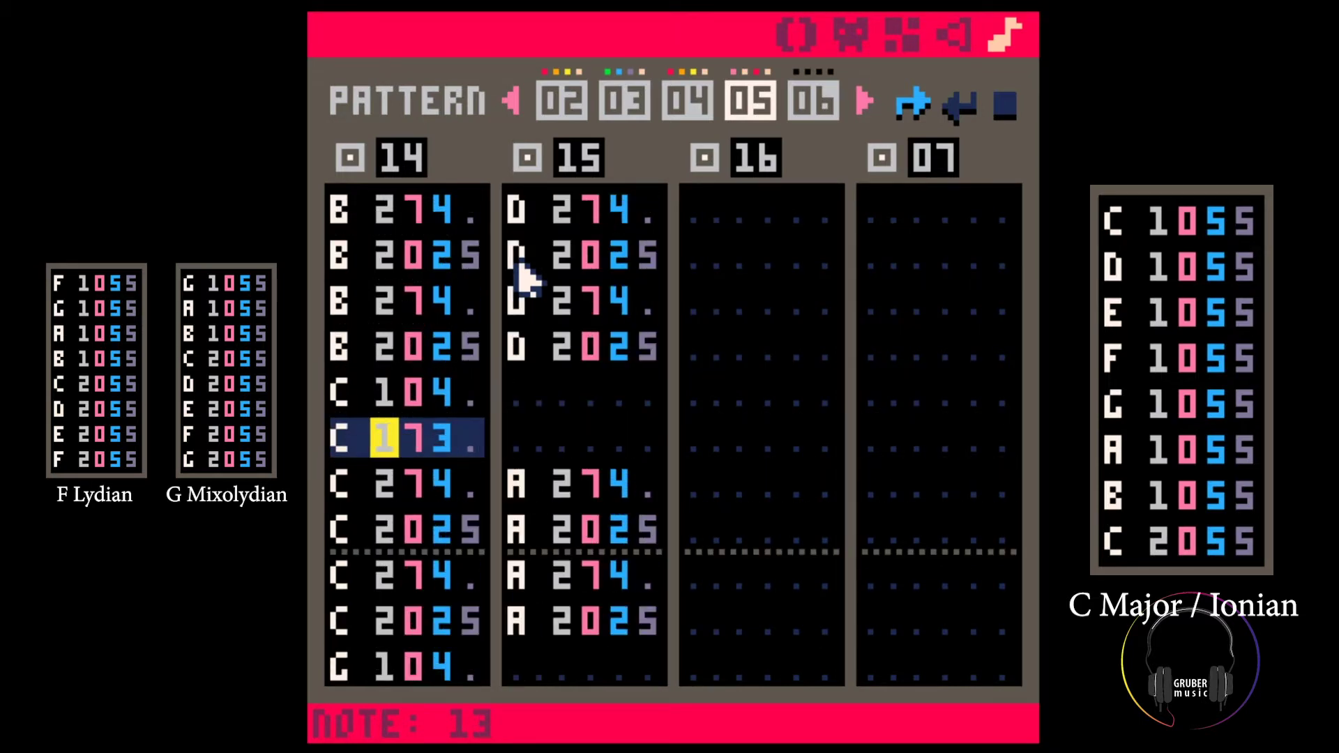
{"action": "key", "text": "Up"}
{"action": "type", "text": "00eeee"}
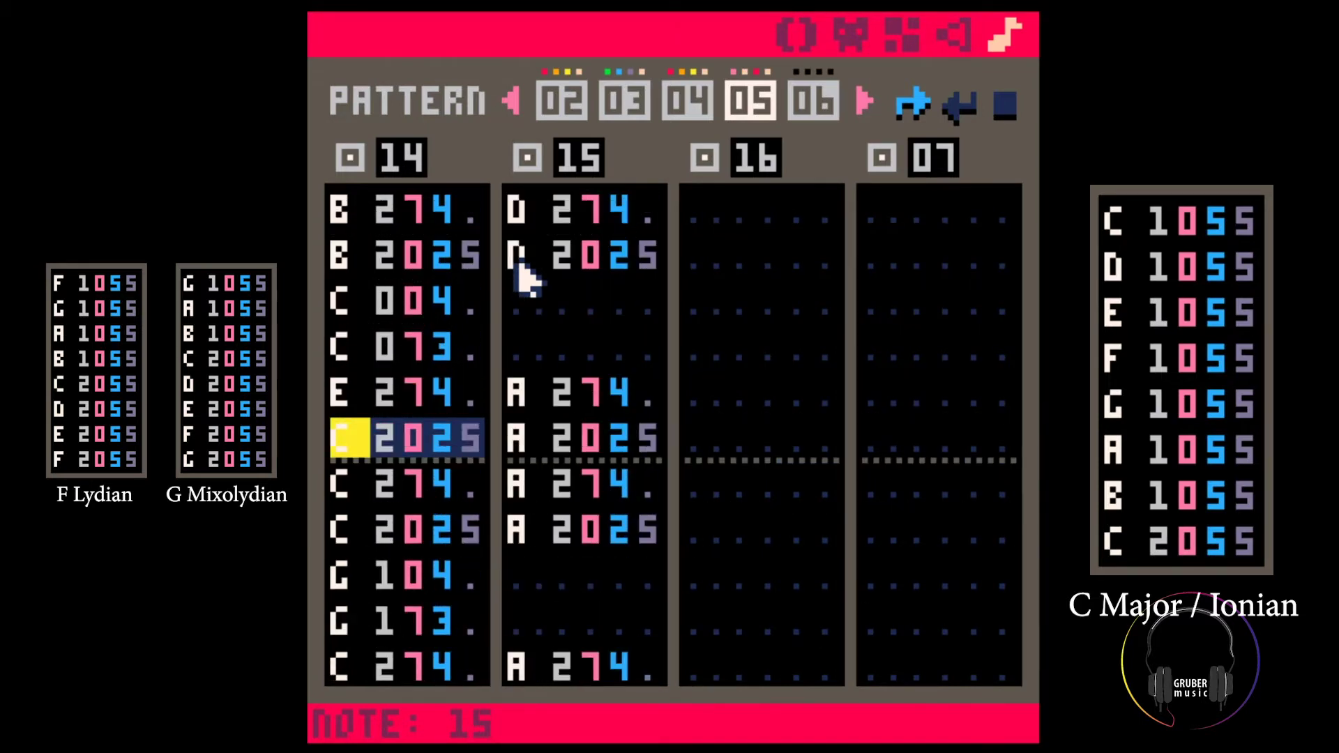
Change notes 14 to 17 of SFX 15 to G in octave 2
{"action": "key", "text": "Up"}
{"action": "key", "text": "Up"}
{"action": "key", "text": "Up"}
{"action": "key", "text": "Right"}
{"action": "type", "text": "gggg"}
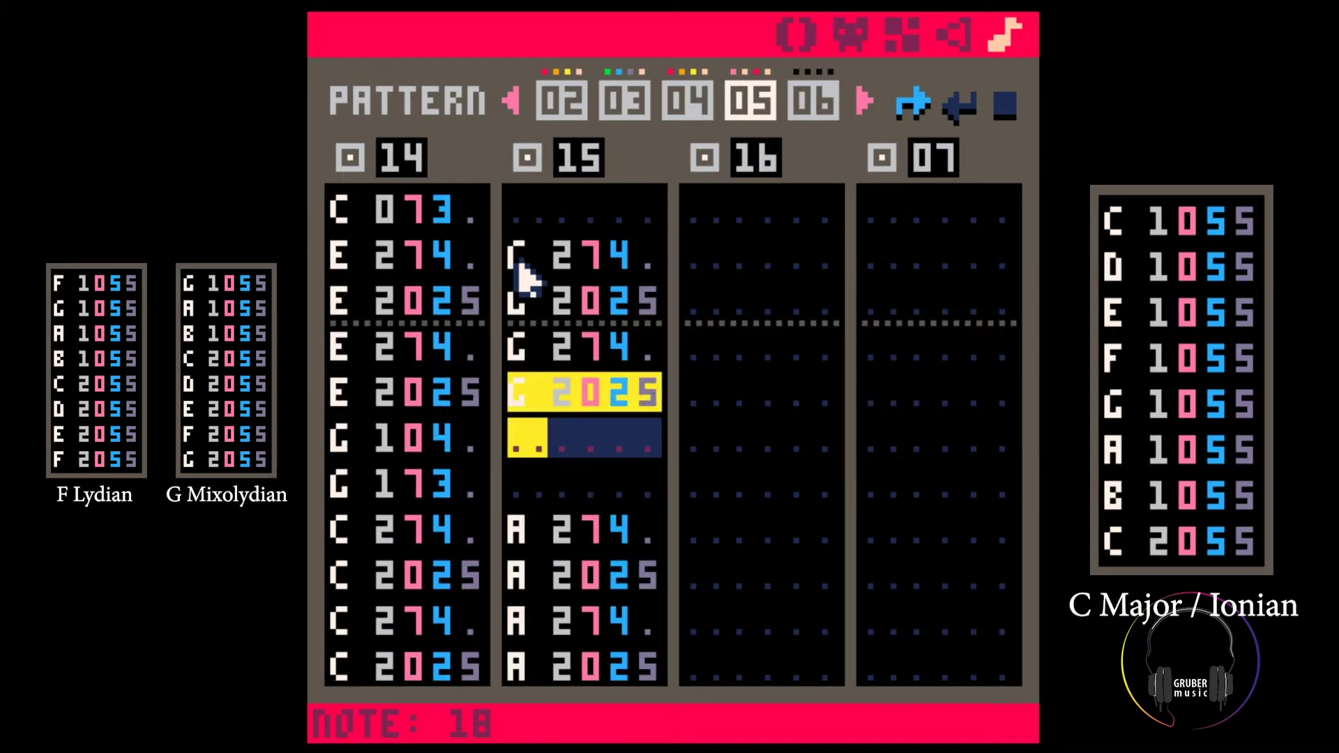
Lower notes 18 and 19 of SFX 14 to octave 0 and change notes 20 to 23 to E
{"action": "key", "text": "Left"}
{"action": "key", "text": "Left"}
{"action": "key", "text": "Left"}
{"action": "key", "text": "Left"}
{"action": "type", "text": "00"}
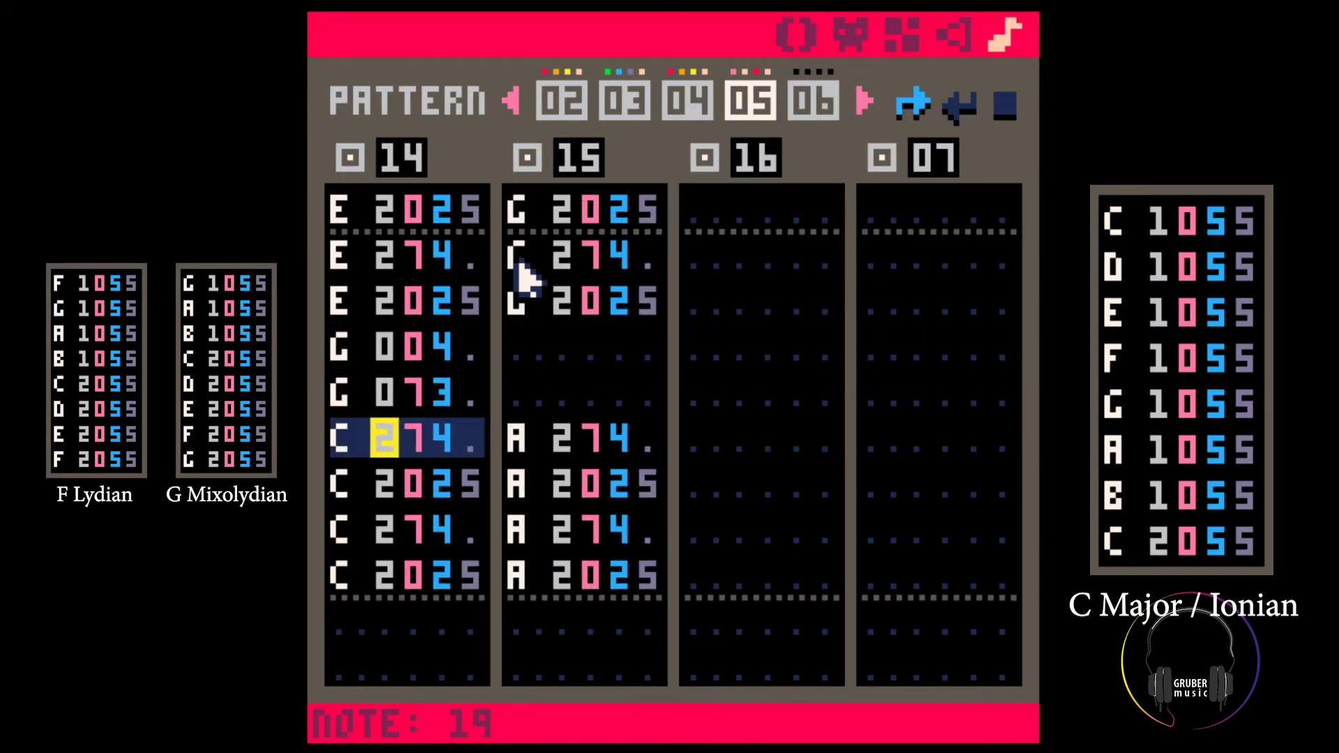
{"action": "type", "text": "eeee"}
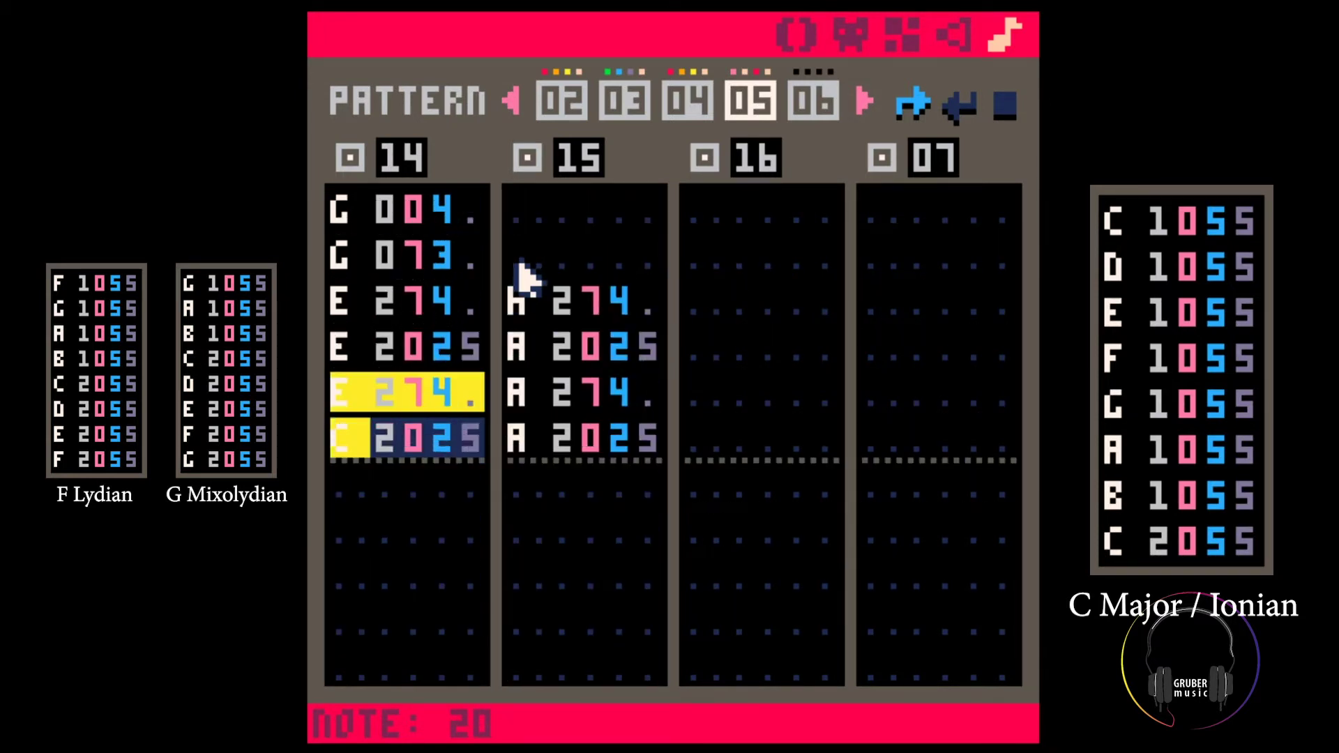
Change notes 20 to 23 of SFX 15 to G in octave 2
{"action": "key", "text": "Right"}
{"action": "key", "text": "Right"}
{"action": "key", "text": "Right"}
{"action": "key", "text": "Right"}
{"action": "key", "text": "Right"}
{"action": "key", "text": "Up"}
{"action": "key", "text": "Up"}
{"action": "key", "text": "Up"}
{"action": "type", "text": "gggg"}
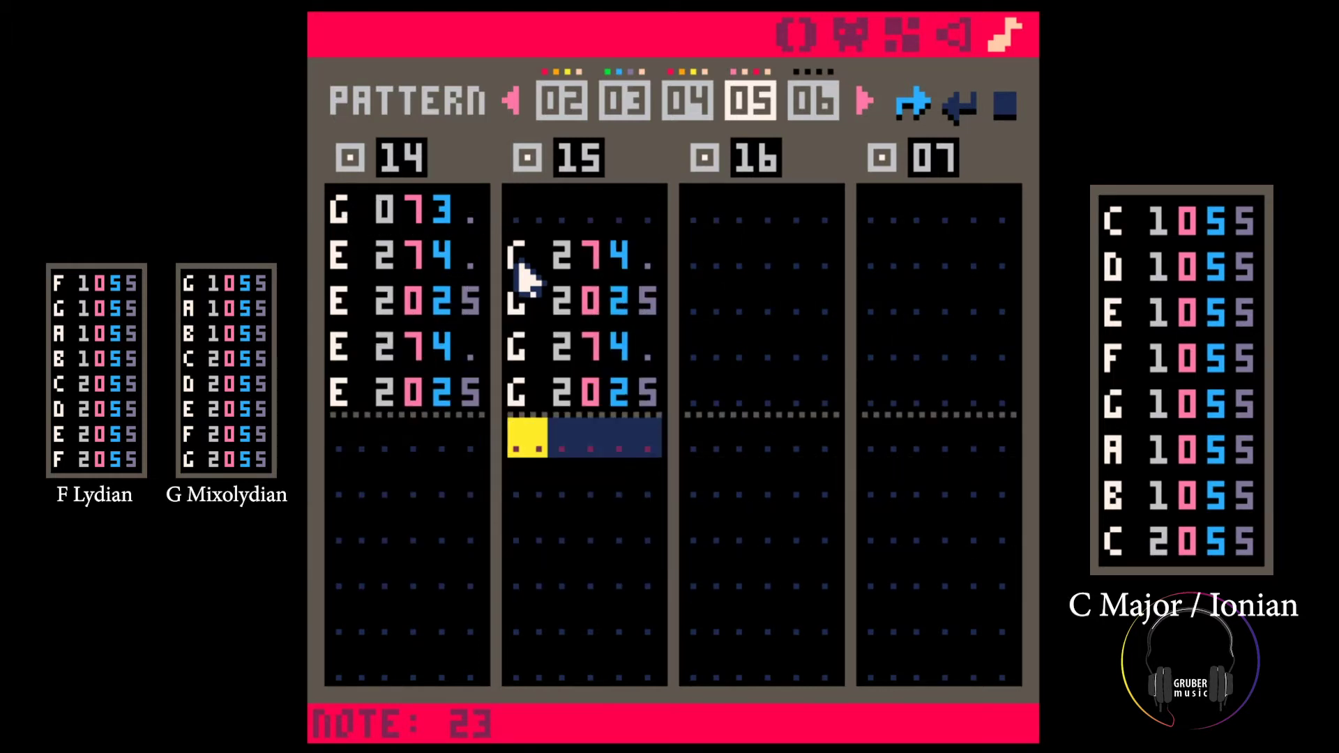
Examine the speed and notes of SFX 14 through 16 in the sound editor and return to pattern 05
{"action": "key", "text": "space"}
{"action": "key", "text": "space"}
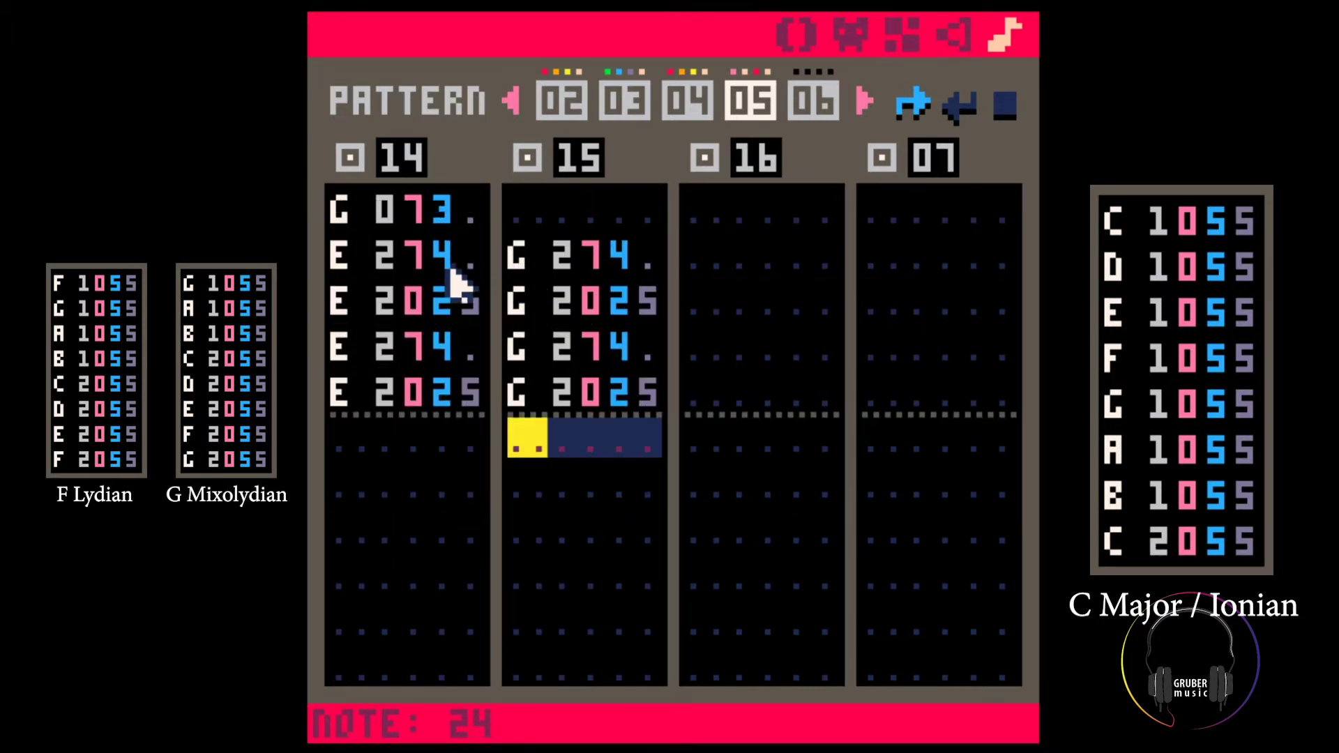
{"action": "left_click", "coordinate": [448, 284]}
{"action": "left_click", "coordinate": [954, 33]}
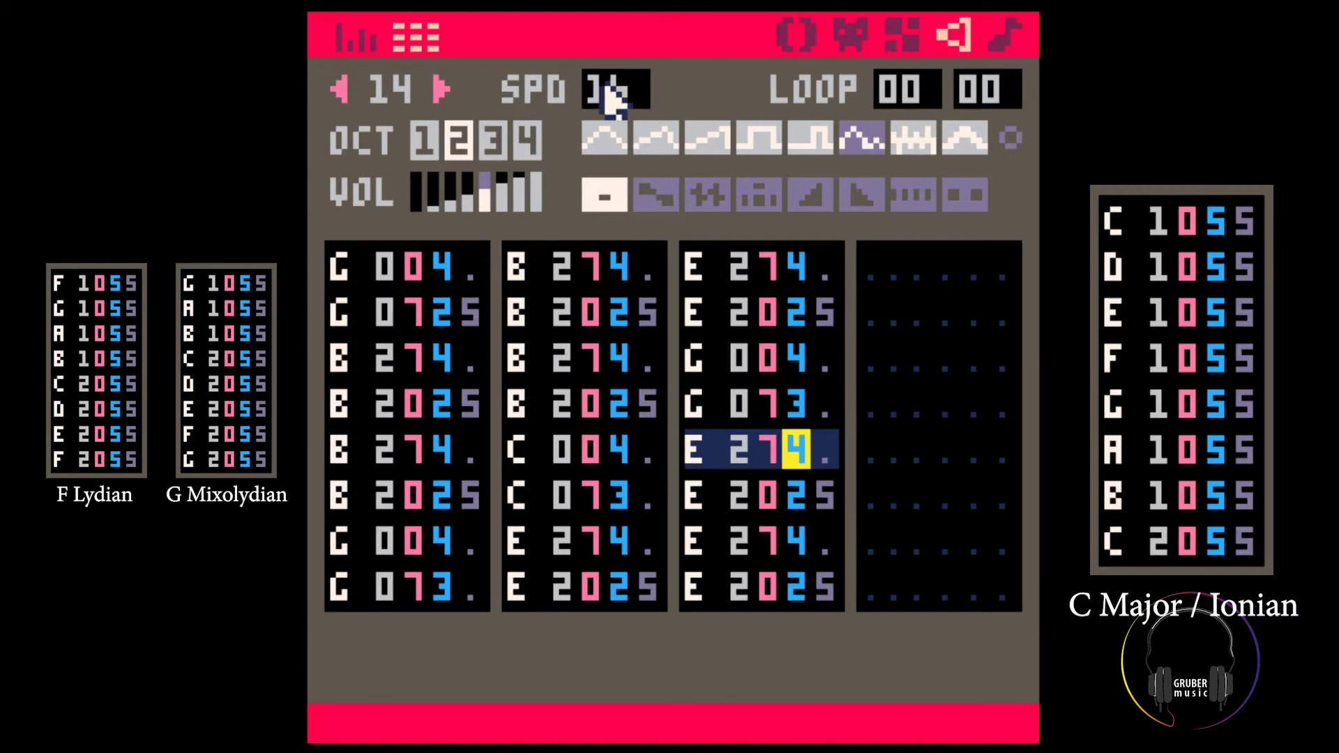
{"action": "key", "text": "Tab"}
{"action": "key", "text": "equal"}
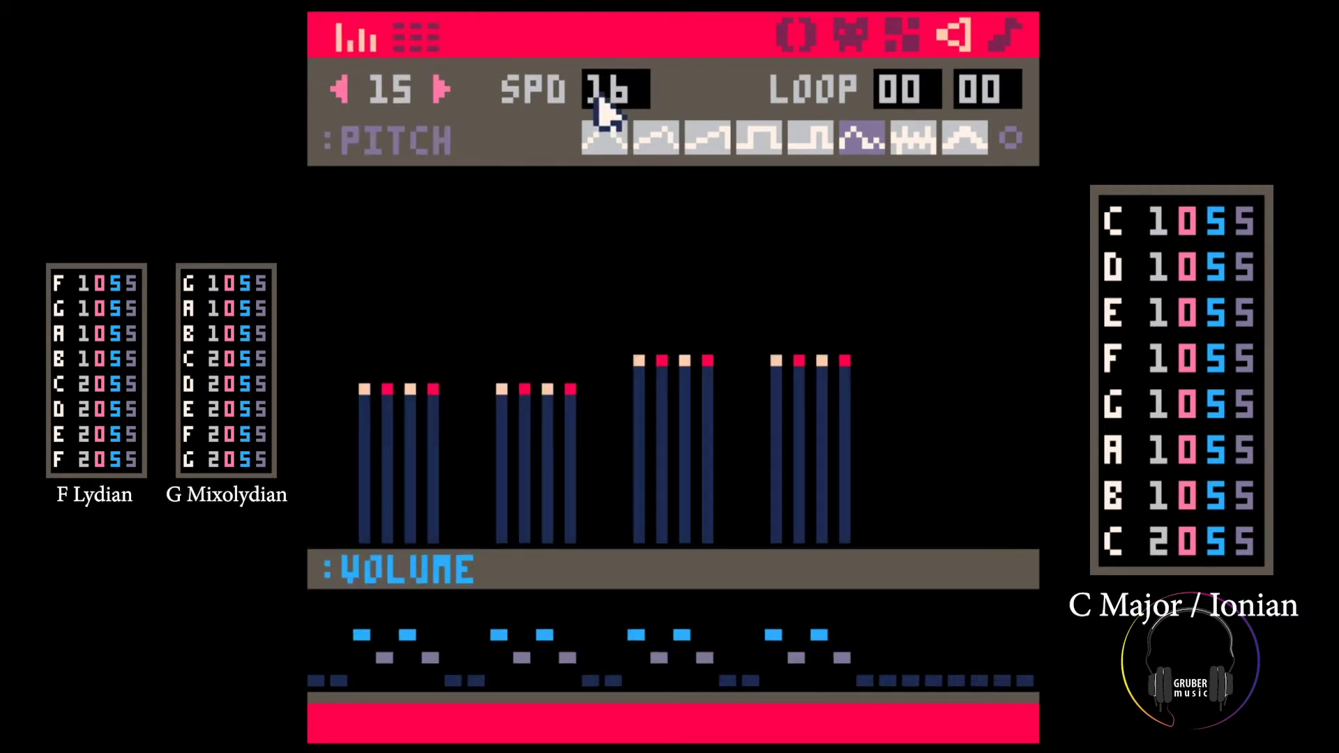
{"action": "key", "text": "equal"}
{"action": "left_click", "coordinate": [1008, 38]}
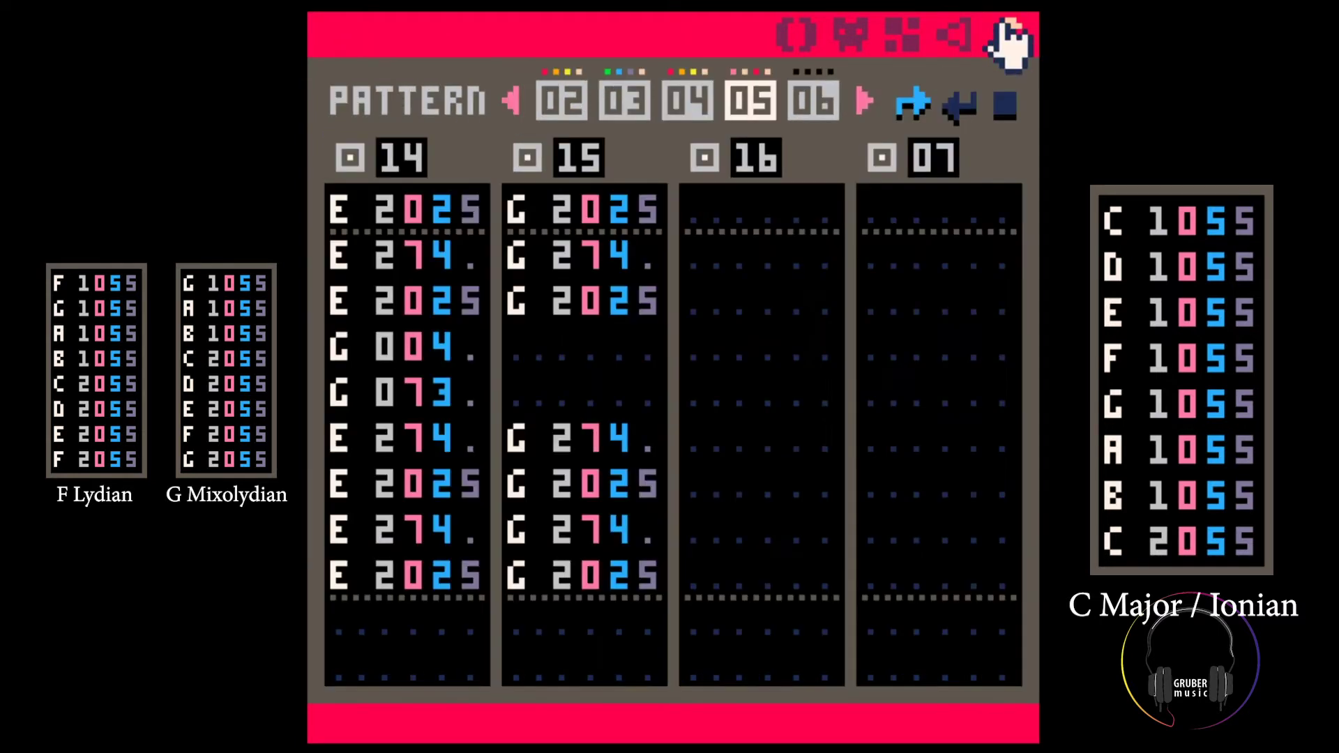
Play back the music from pattern 04 into the ending in pattern 05
{"action": "key", "text": "space"}
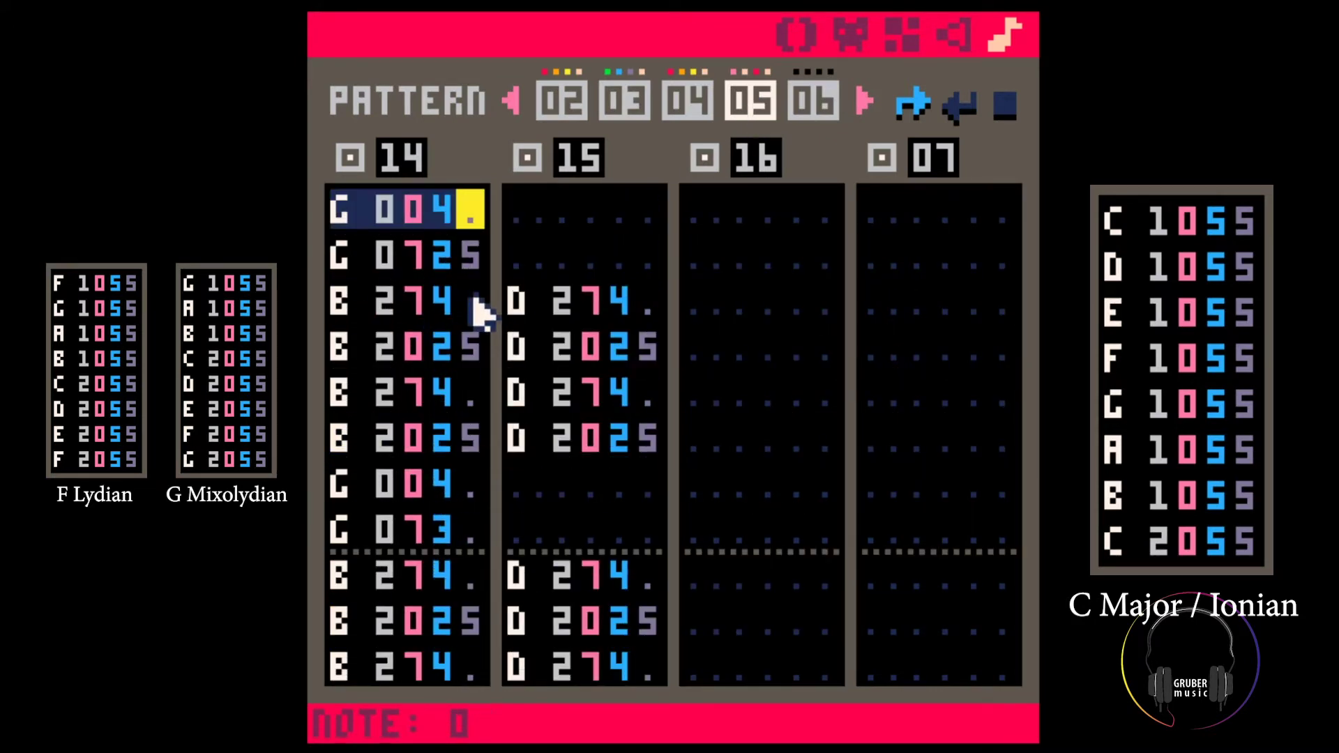
{"action": "left_click", "coordinate": [680, 104]}
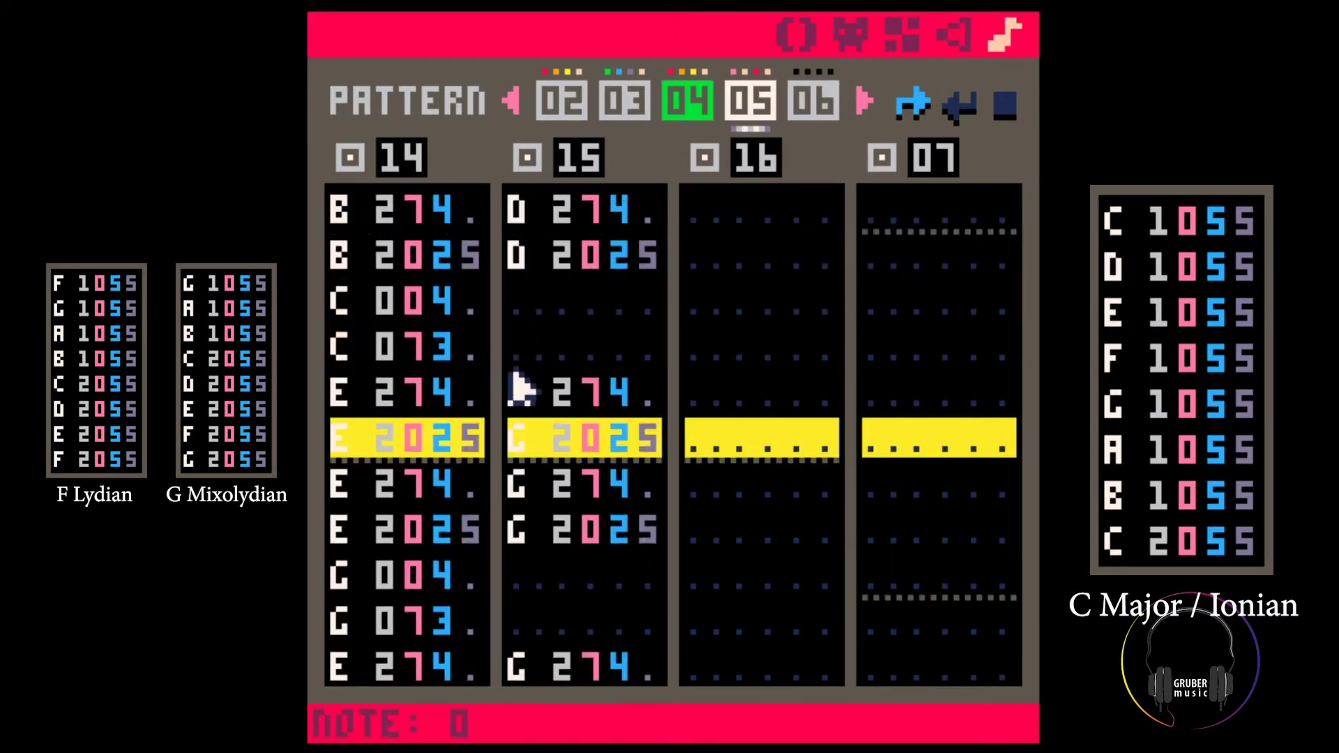
{"action": "left_click", "coordinate": [385, 434]}
{"action": "key", "text": "space"}
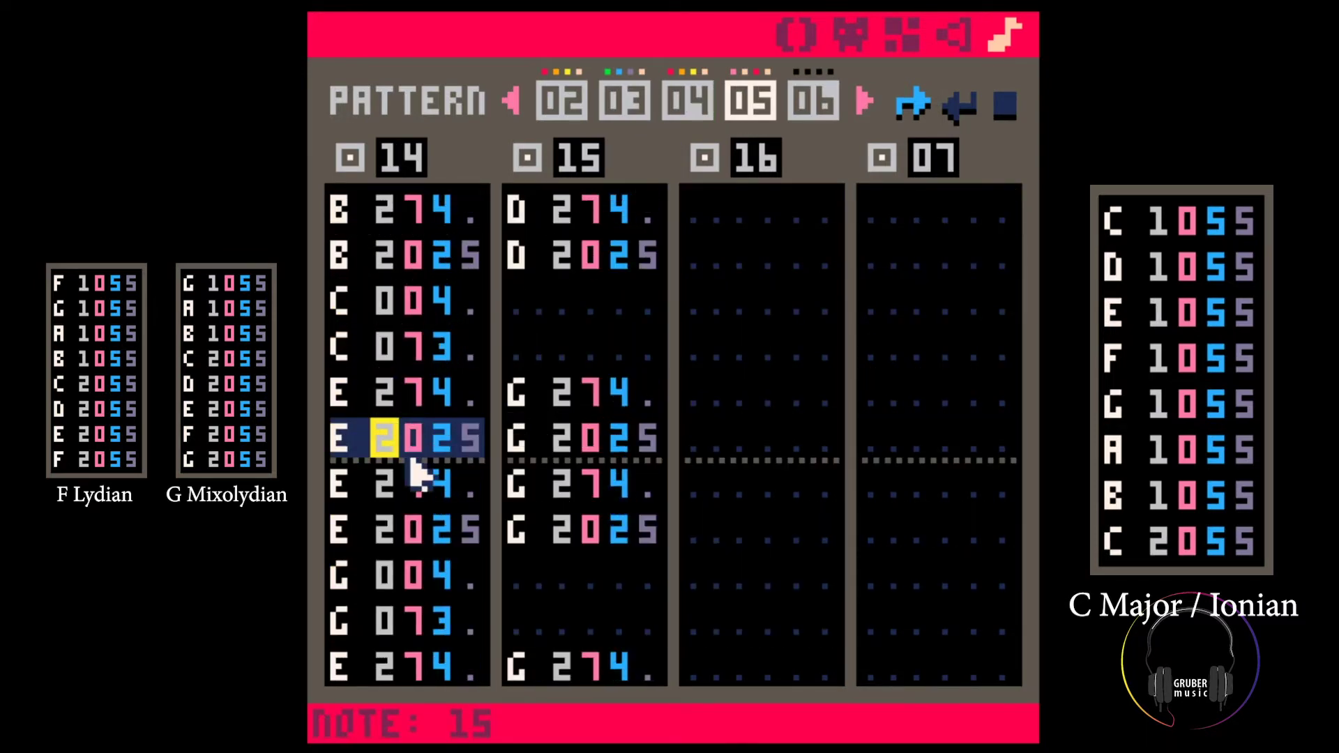
Change notes 14 to 17 of SFX 15 to C in octave 3
{"action": "left_click", "coordinate": [360, 398]}
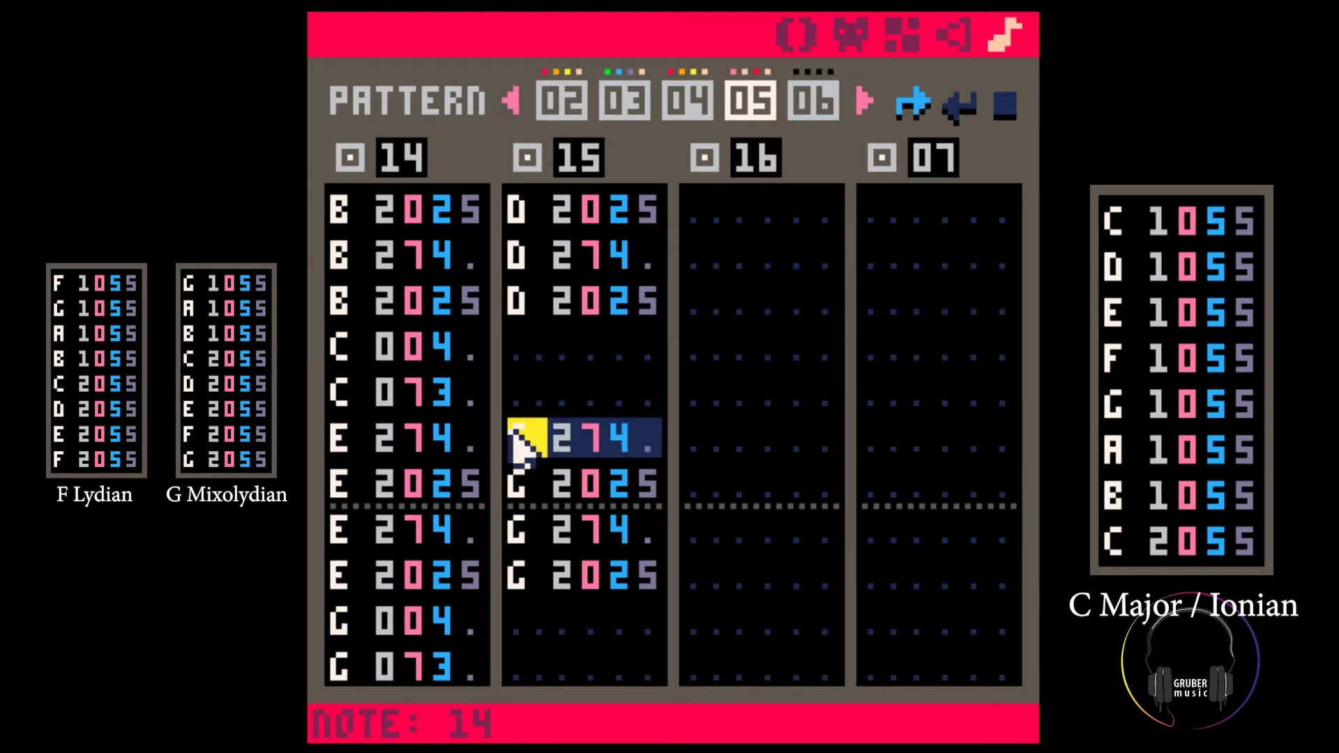
{"action": "key", "text": "i"}
{"action": "key", "text": "i"}
{"action": "key", "text": "i"}
{"action": "key", "text": "i"}
{"action": "key", "text": "Up"}
{"action": "key", "text": "Up"}
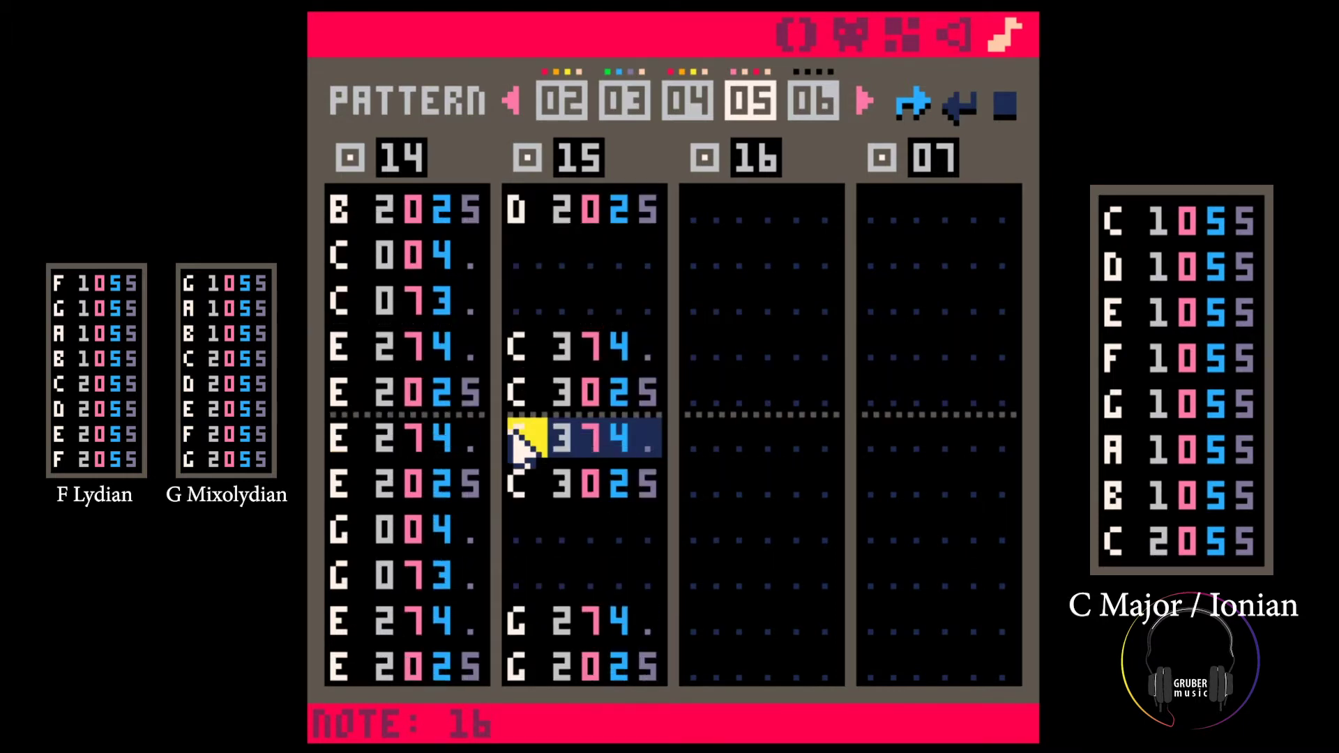
Return to note 12 of SFX 14 and listen to the G-to-C chord change in pattern 05
{"action": "key", "text": "Up"}
{"action": "key", "text": "Up"}
{"action": "key", "text": "Up"}
{"action": "key", "text": "Up"}
{"action": "key", "text": "Up"}
{"action": "key", "text": "Down"}
{"action": "key", "text": "Left"}
{"action": "key", "text": "Left"}
{"action": "key", "text": "Down"}
{"action": "key", "text": "Down"}
{"action": "key", "text": "Left"}
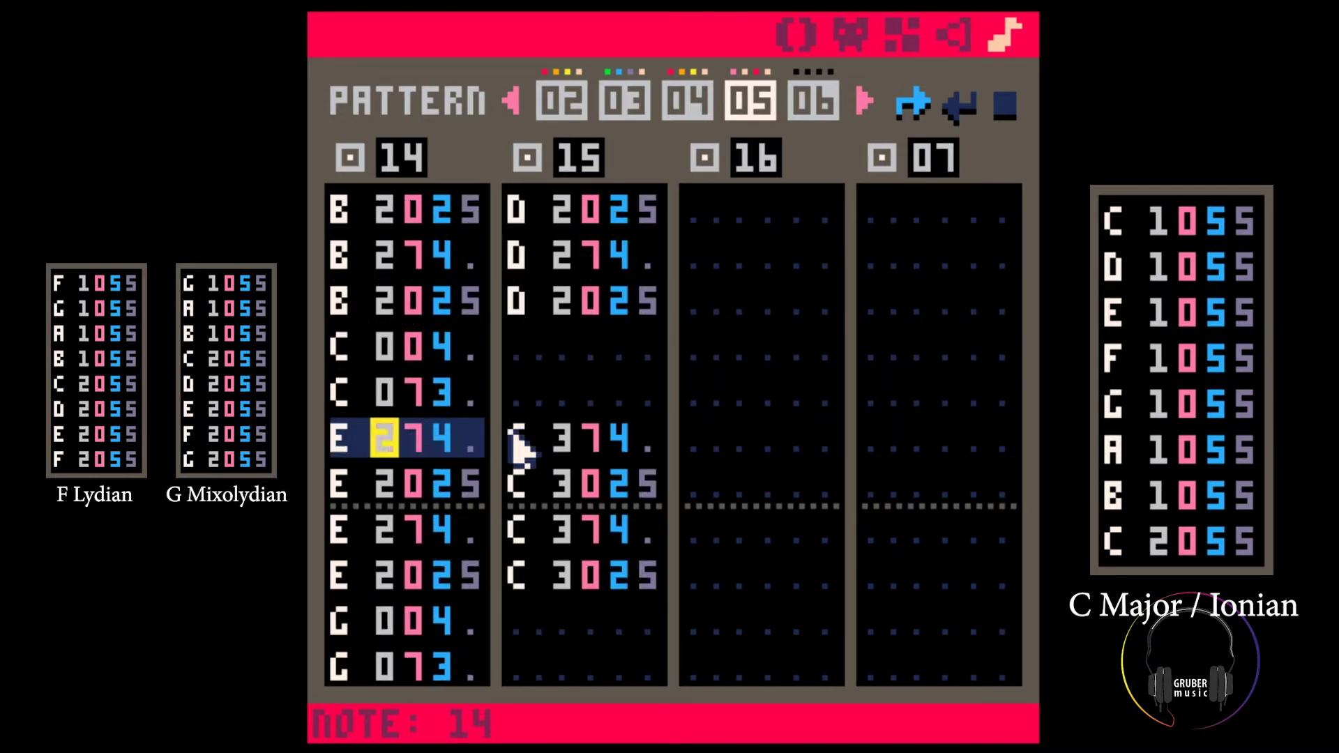
{"action": "key", "text": "Left"}
{"action": "key", "text": "Up"}
{"action": "key", "text": "Up"}
{"action": "key", "text": "shift+Down"}
{"action": "key", "text": "space"}
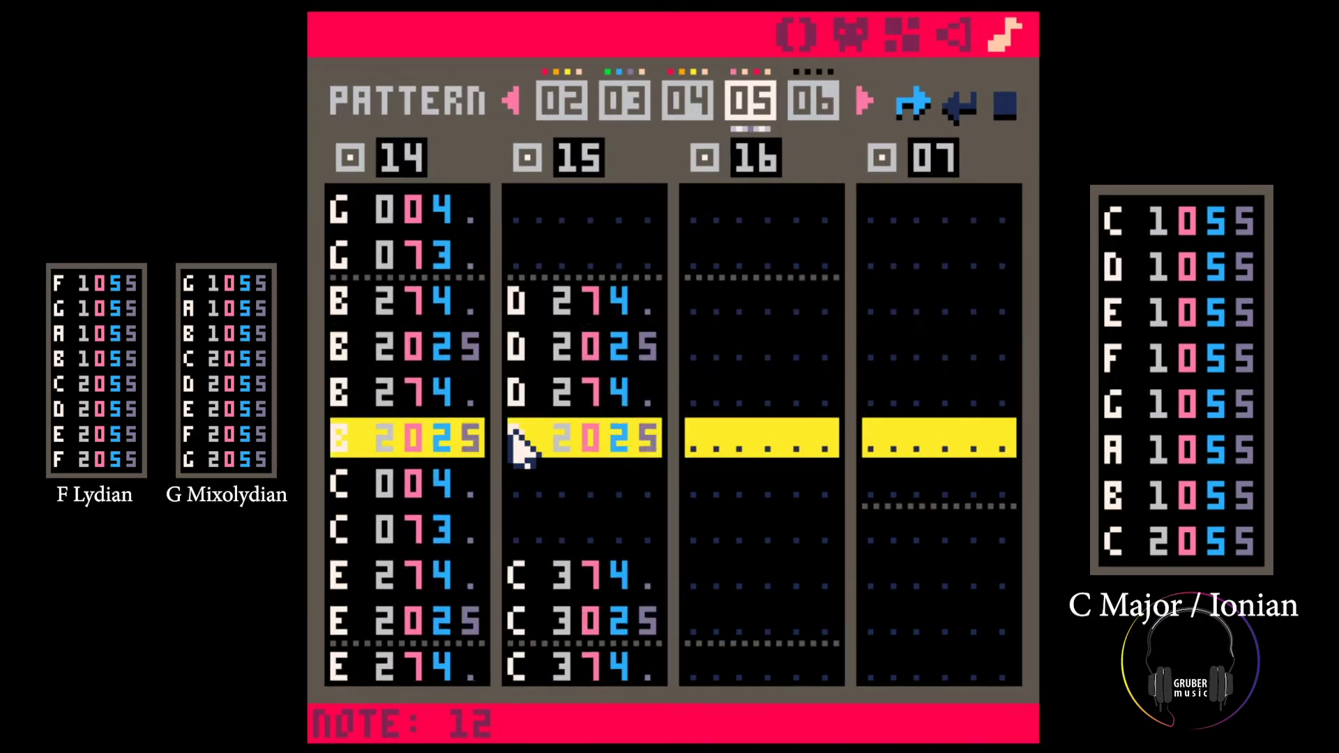
{"action": "key", "text": "space"}
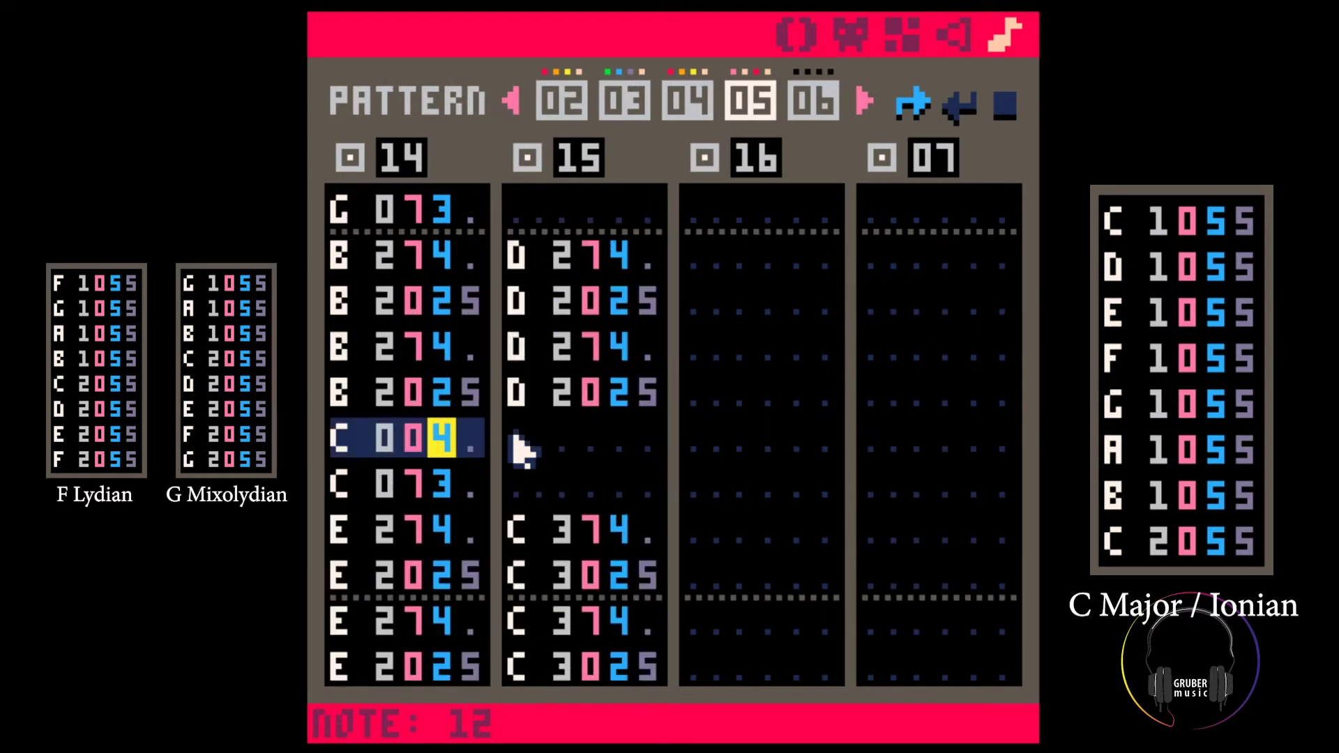
Copy notes 14 to 17 of SFX 15 onto notes 20 to 23 and play the result
{"action": "scroll", "coordinate": [514, 432], "scroll_direction": "up", "scroll_amount": 3}
{"action": "left_click", "coordinate": [513, 432]}
{"action": "scroll", "coordinate": [514, 431], "scroll_direction": "up", "scroll_amount": 1}
{"action": "scroll", "coordinate": [513, 429], "scroll_direction": "down", "scroll_amount": 6}
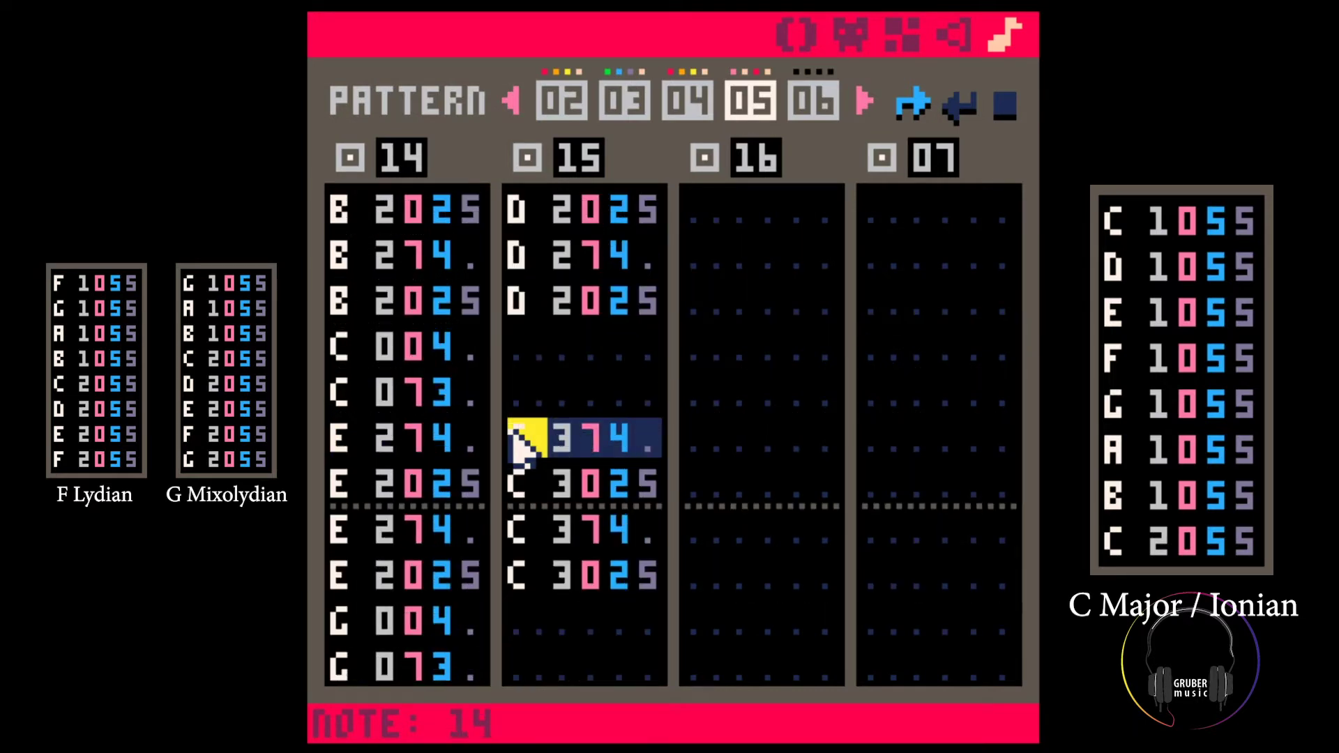
{"action": "key", "text": "shift+Down"}
{"action": "key", "text": "shift+Down"}
{"action": "key", "text": "shift+Down"}
{"action": "key", "text": "shift+Right"}
{"action": "key", "text": "shift+Right"}
{"action": "key", "text": "ctrl+c"}
{"action": "key", "text": "Down"}
{"action": "key", "text": "Down"}
{"action": "key", "text": "Down"}
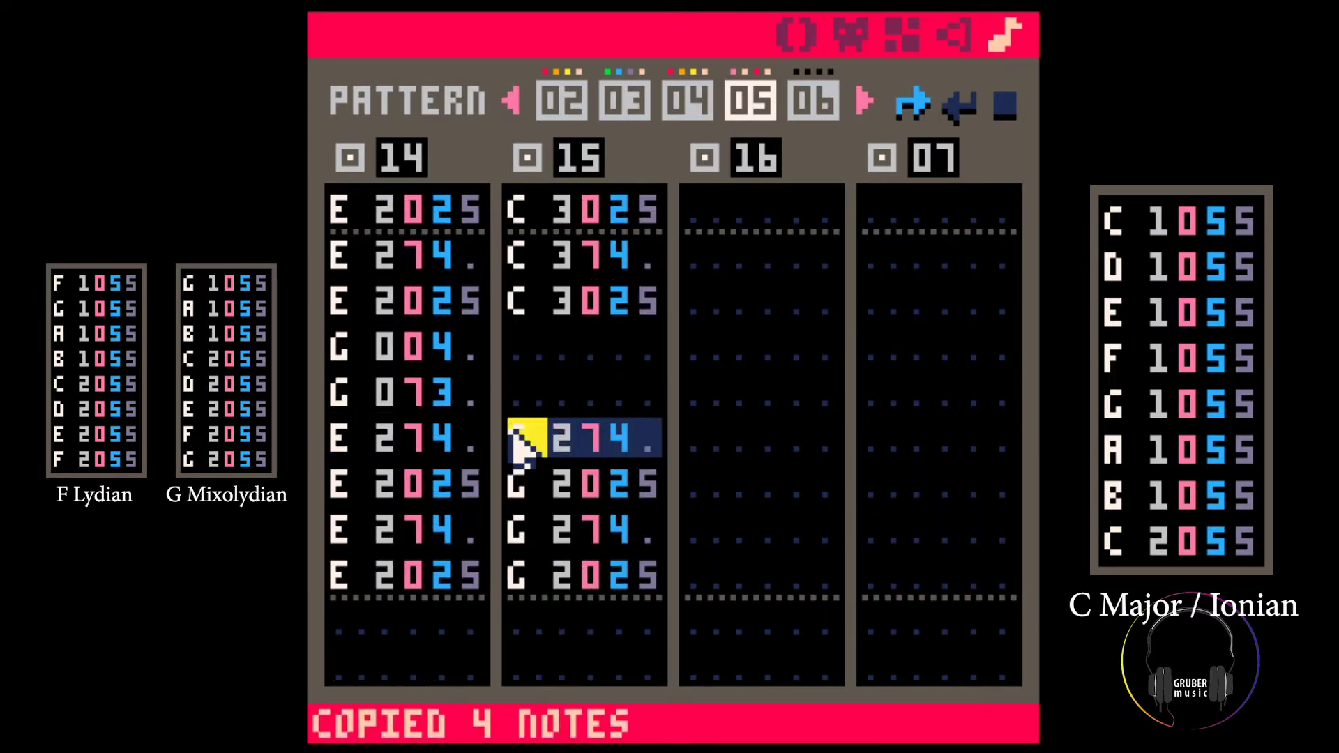
{"action": "key", "text": "ctrl+v"}
{"action": "key", "text": "space"}
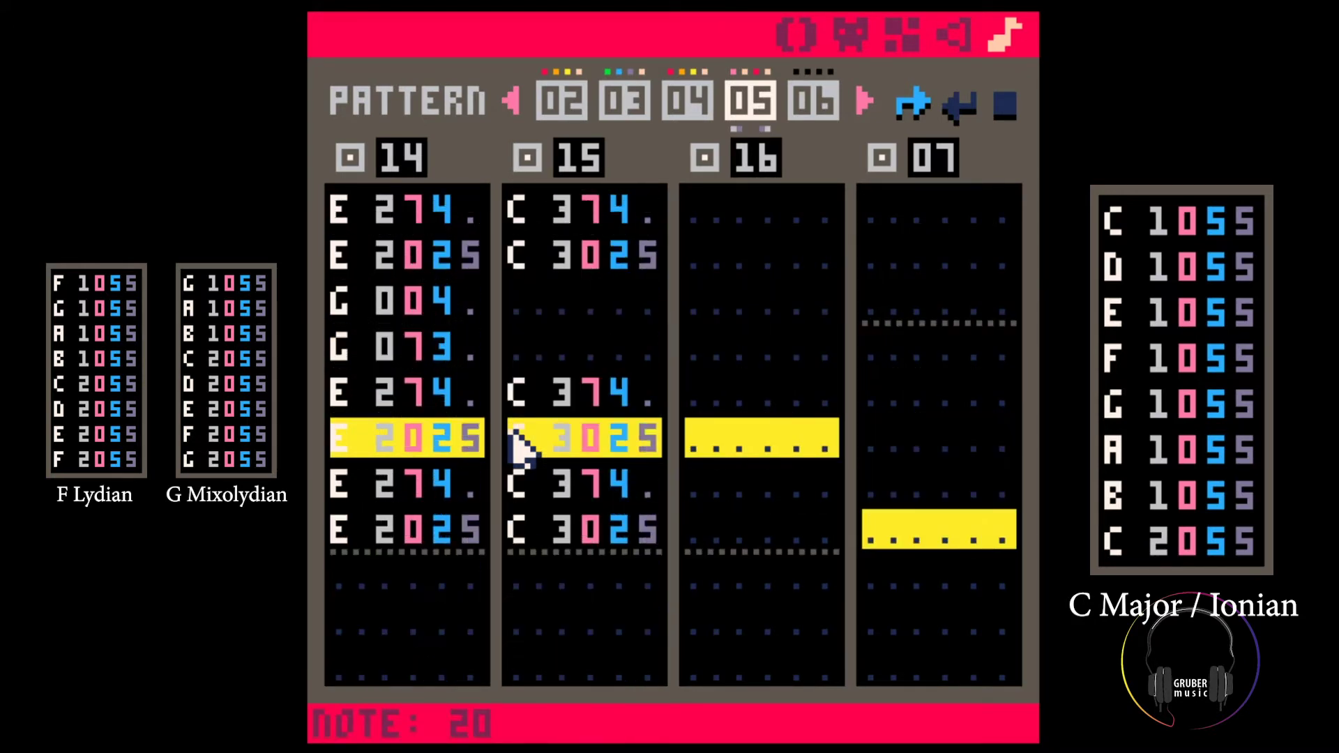
{"action": "key", "text": "space"}
Copy the melody from SFX 13 in pattern 03 and paste it into SFX 16 in pattern 05
{"action": "key", "text": "Up"}
{"action": "key", "text": "Up"}
{"action": "key", "text": "Up"}
{"action": "key", "text": "Up"}
{"action": "key", "text": "Right"}
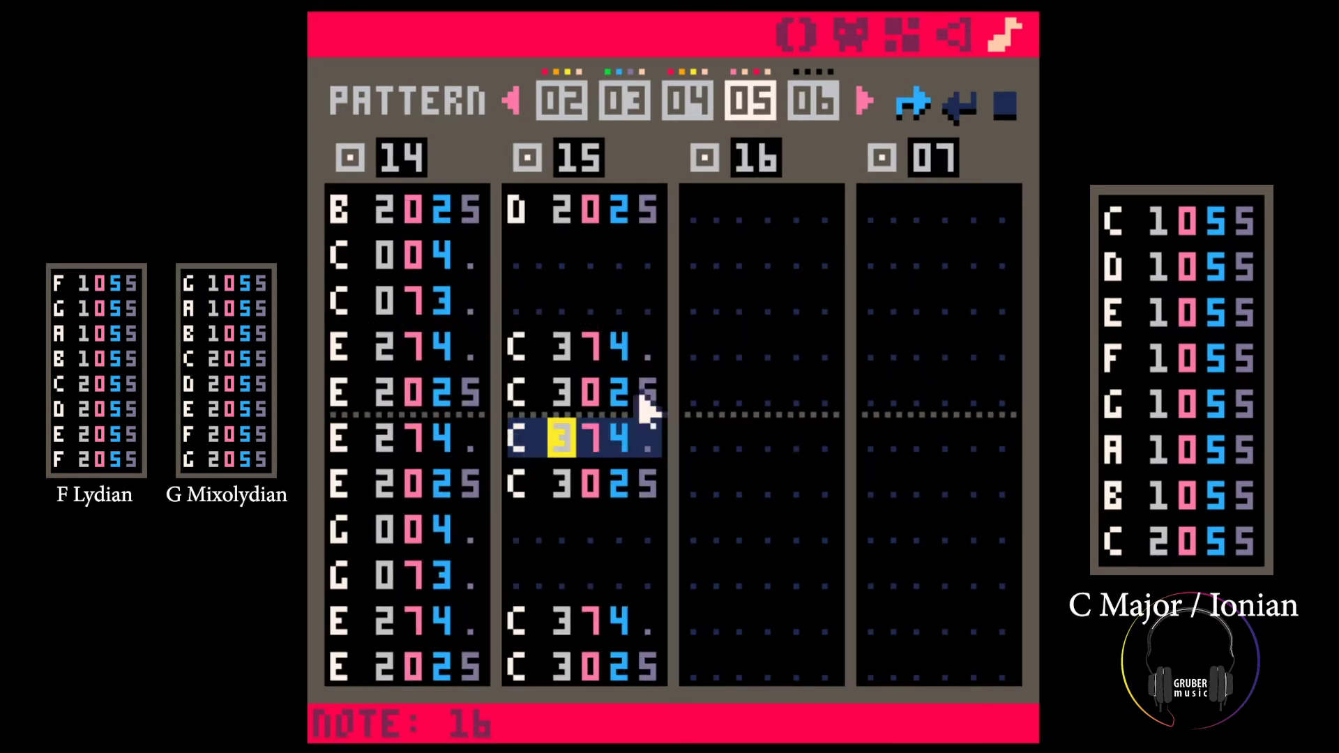
{"action": "left_click", "coordinate": [664, 111]}
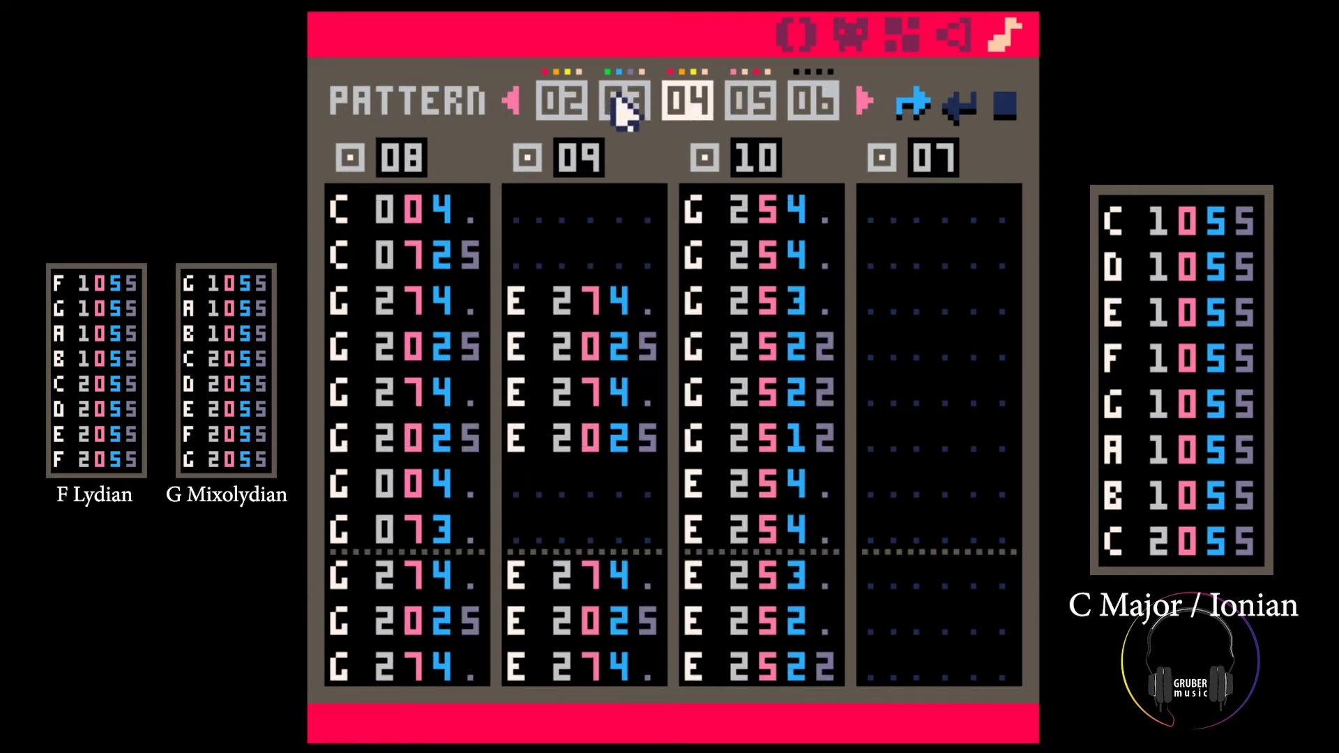
{"action": "key", "text": "space"}
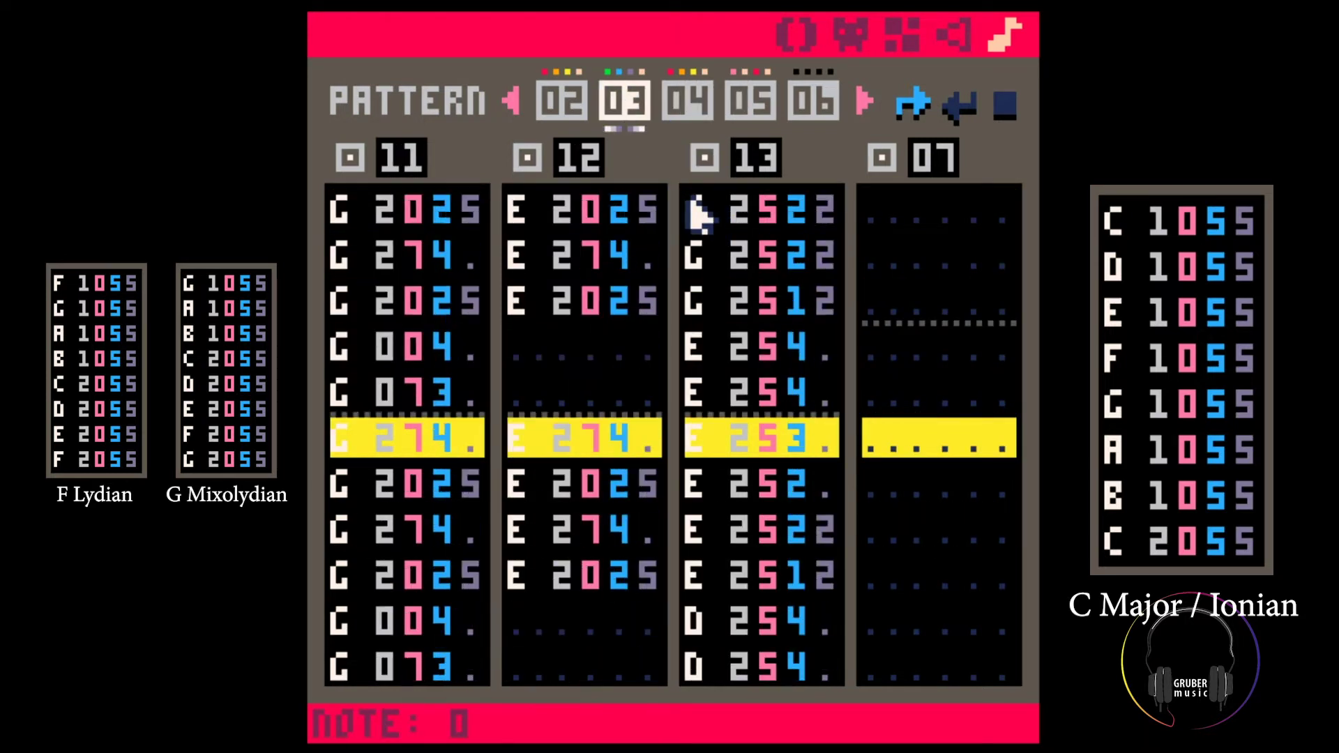
{"action": "key", "text": "space"}
{"action": "left_click", "coordinate": [697, 209]}
{"action": "left_click_drag", "start_coordinate": [749, 380], "coordinate": [837, 681]}
{"action": "key", "text": "Delete"}
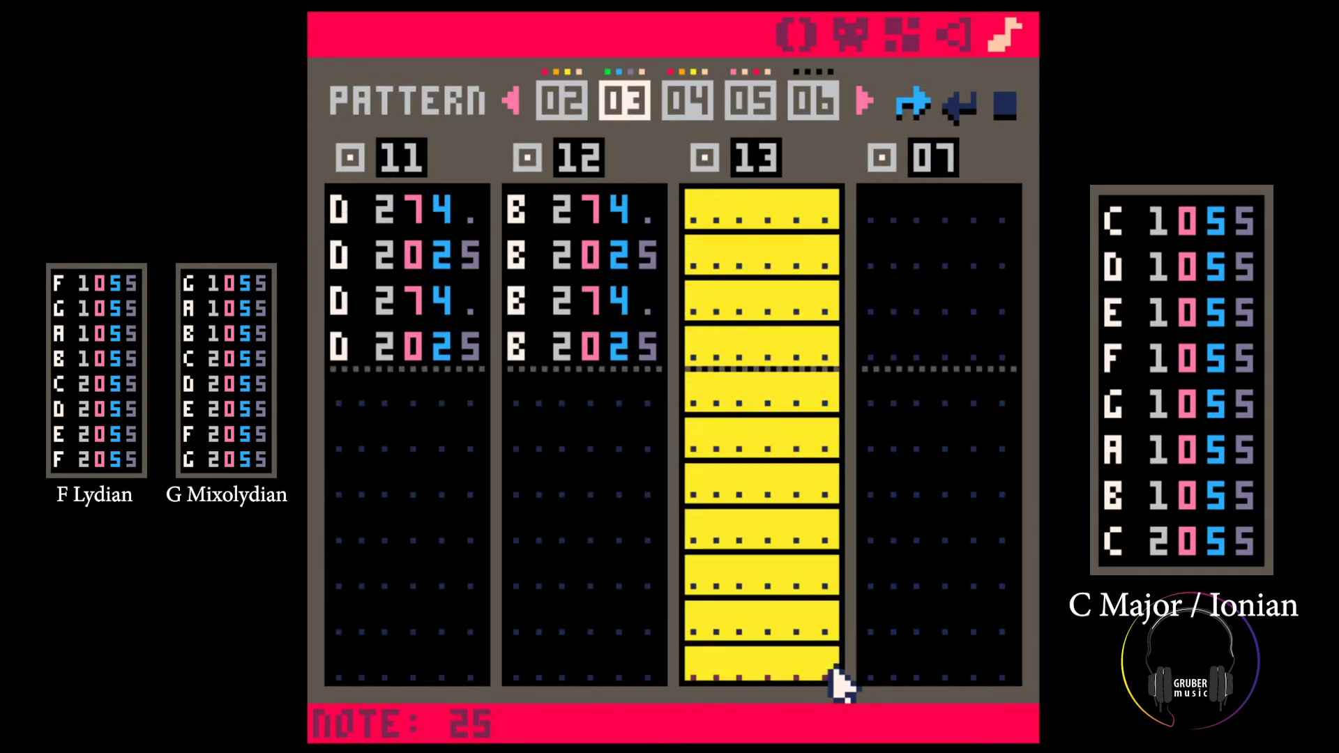
{"action": "left_click", "coordinate": [739, 108]}
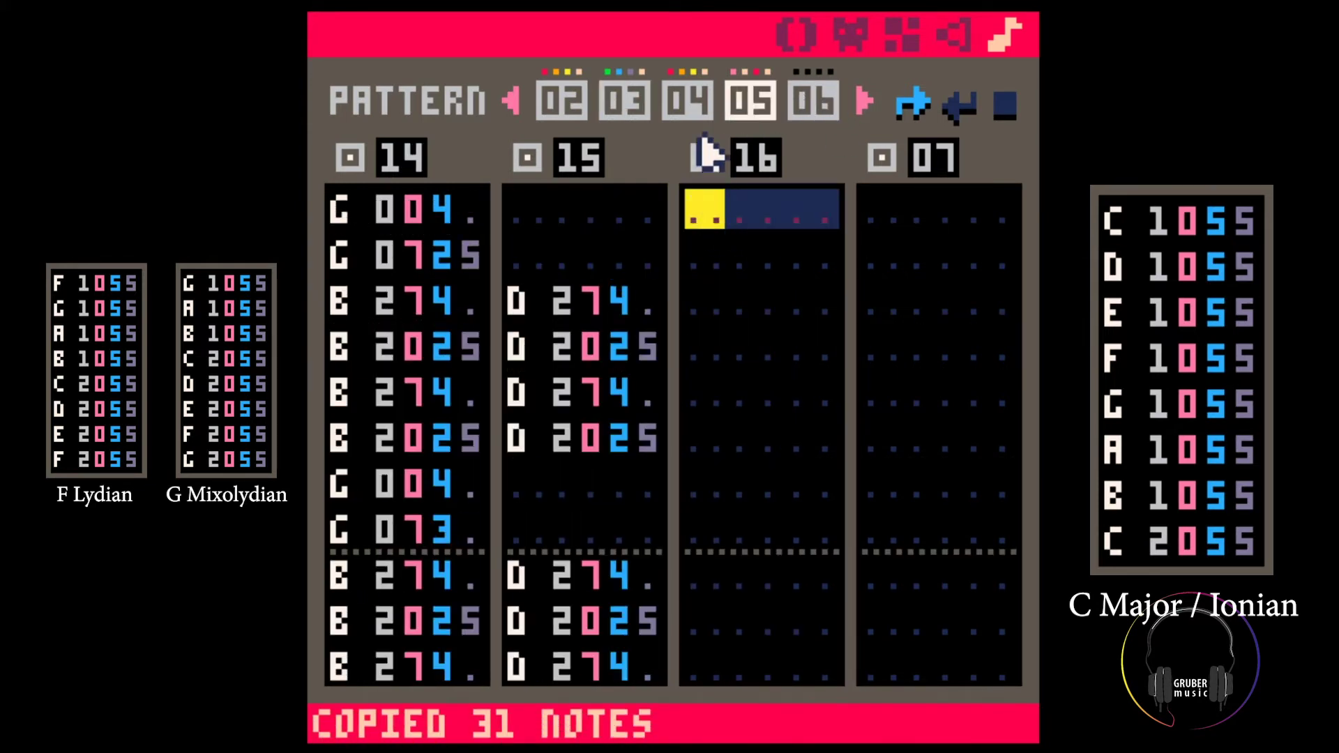
{"action": "left_click", "coordinate": [700, 105]}
{"action": "key", "text": "ctrl+v"}
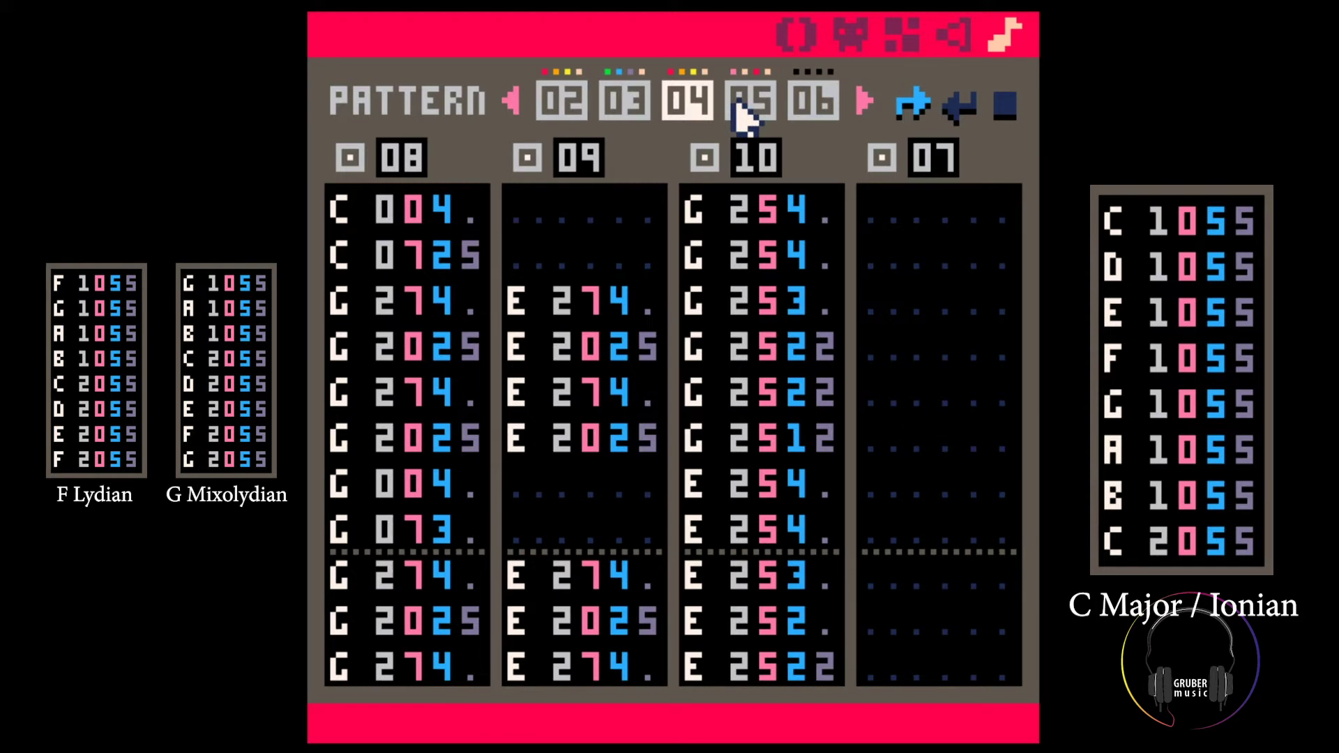
Play pattern 04 through into pattern 05 to hear the copied melody over the new ending
{"action": "key", "text": "space"}
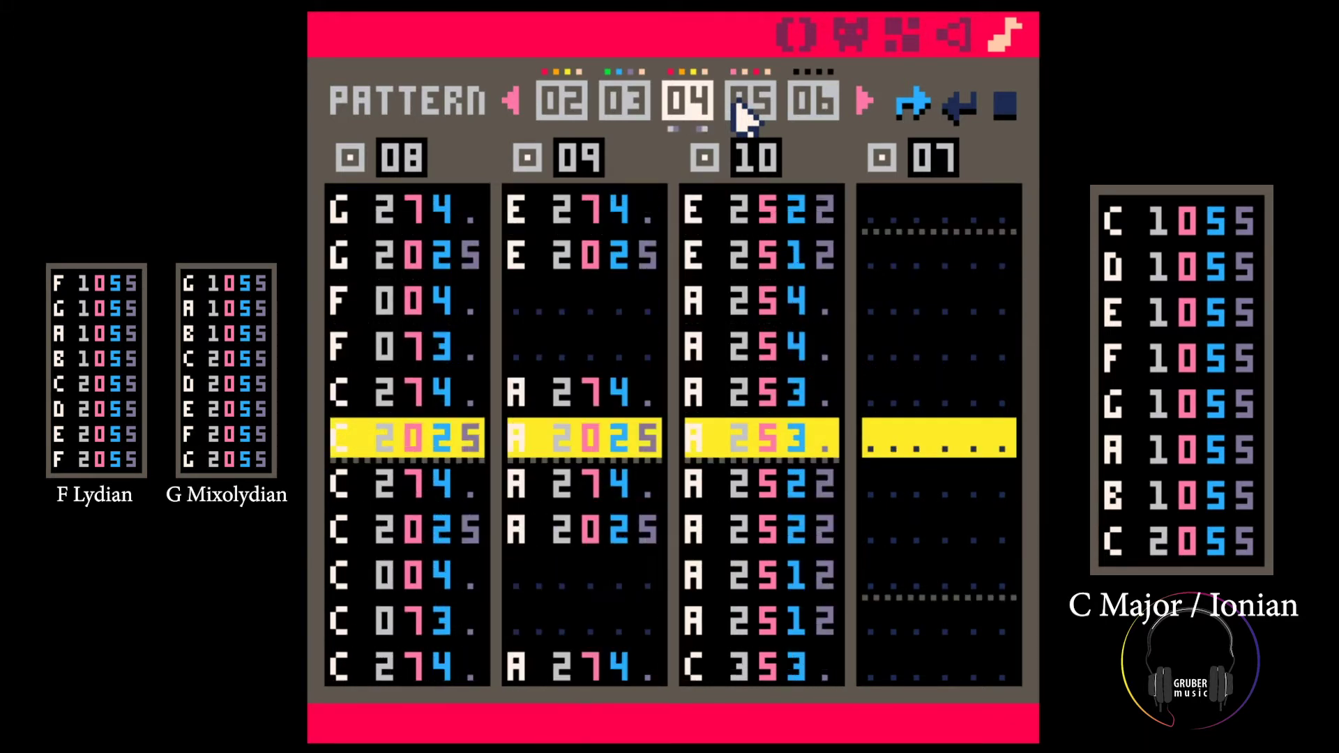
{"action": "left_click", "coordinate": [706, 213]}
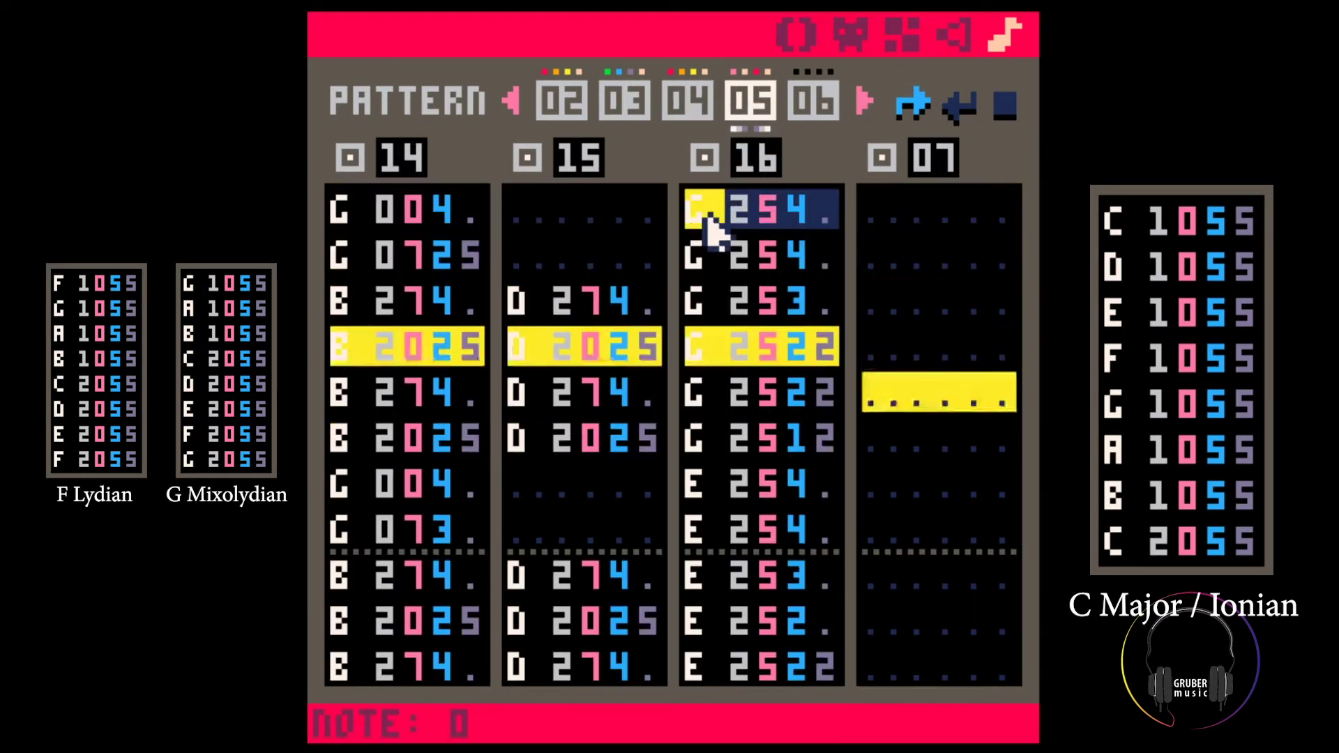
{"action": "key", "text": "space"}
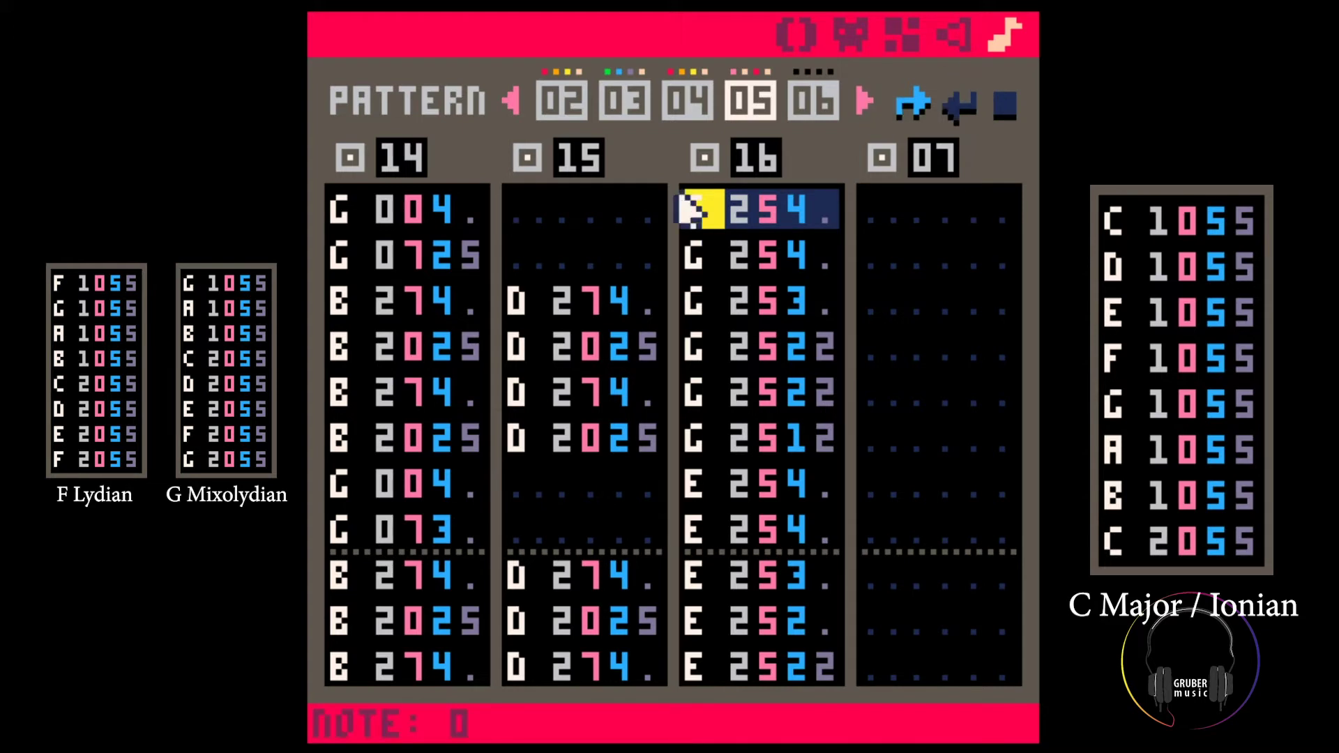
Change notes 0 to 5 of SFX 16 to D in octave 3 and play them back
{"action": "left_click_drag", "start_coordinate": [525, 301], "coordinate": [657, 447]}
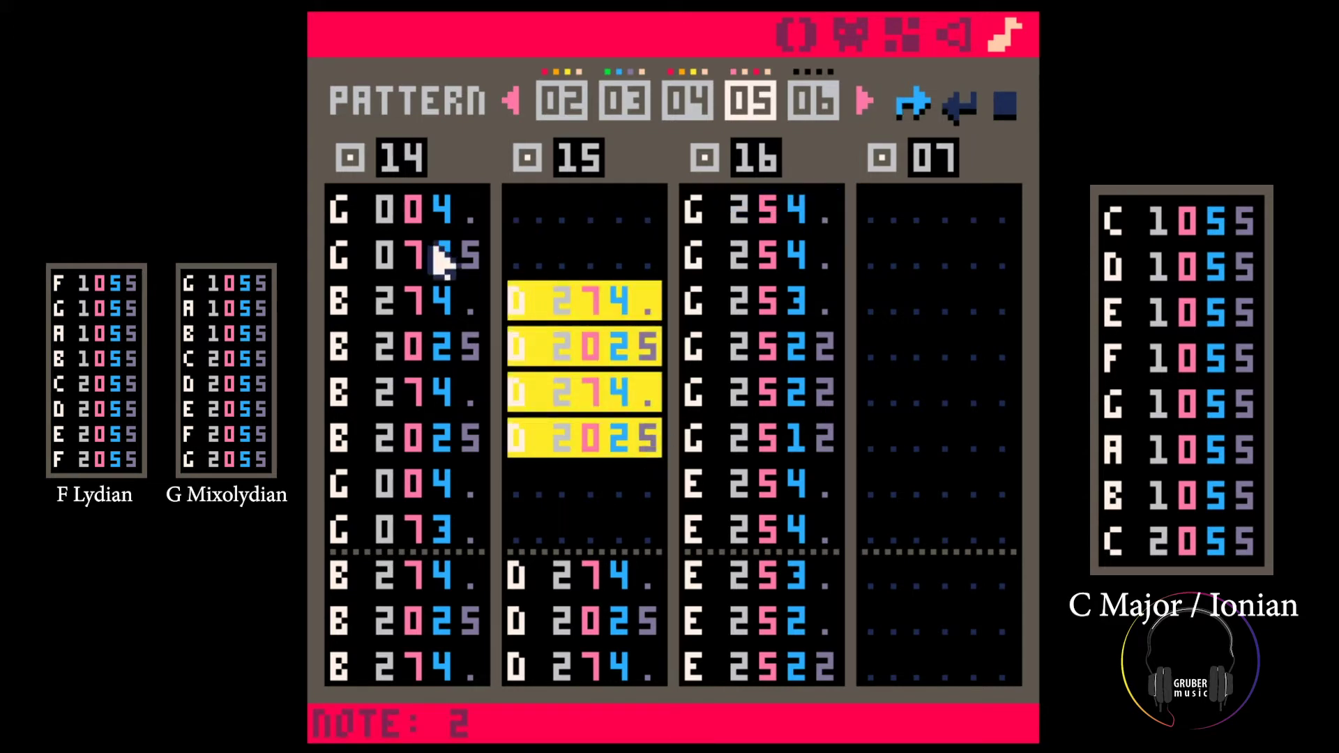
{"action": "left_click", "coordinate": [700, 222]}
{"action": "key", "text": "x"}
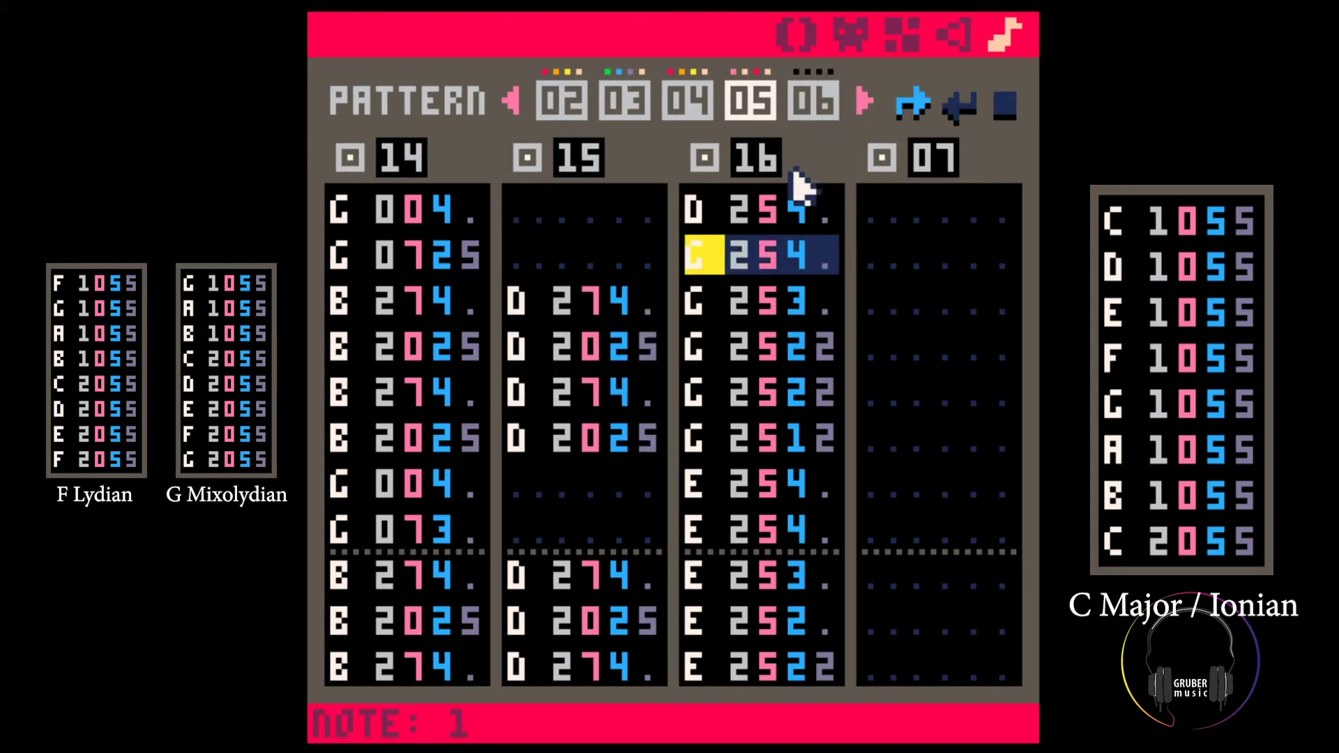
{"action": "key", "text": "x"}
{"action": "key", "text": "x"}
{"action": "key", "text": "x"}
{"action": "key", "text": "x"}
{"action": "key", "text": "x"}
{"action": "key", "text": "Up"}
{"action": "key", "text": "Up"}
{"action": "key", "text": "Right"}
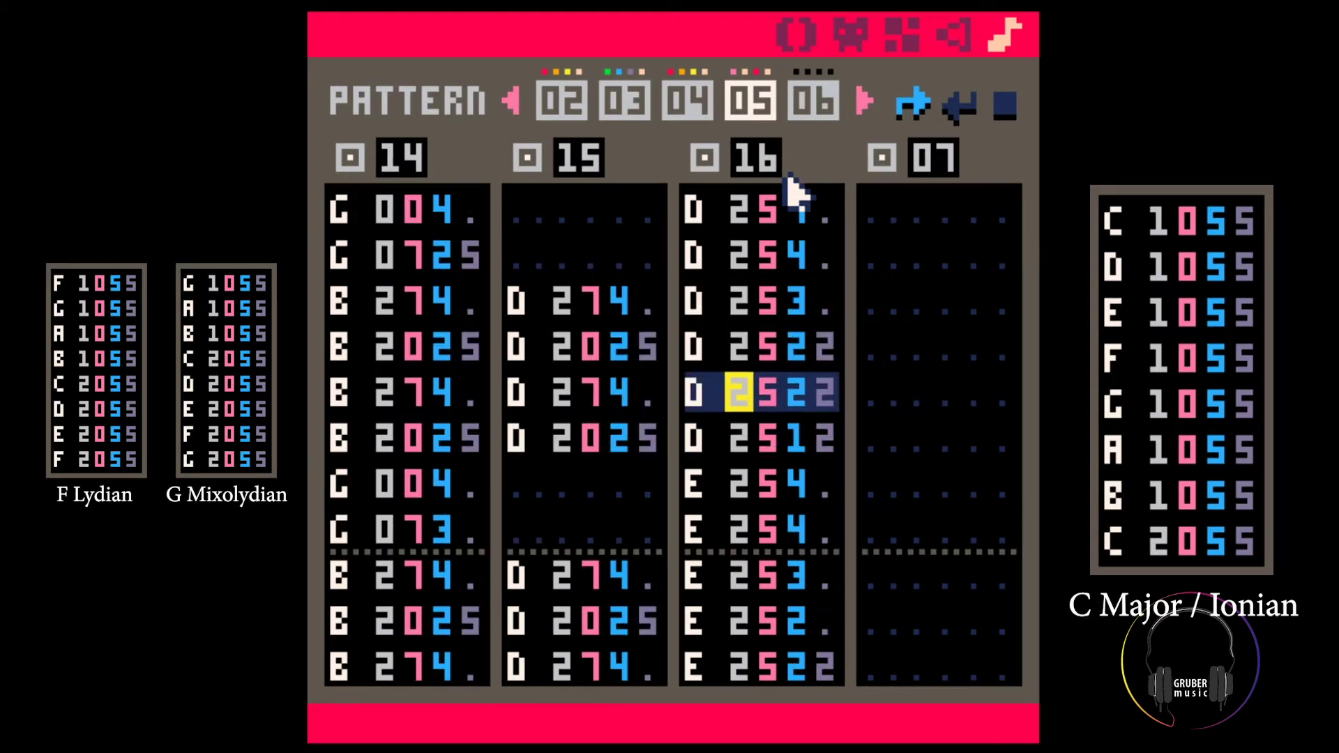
{"action": "key", "text": "space"}
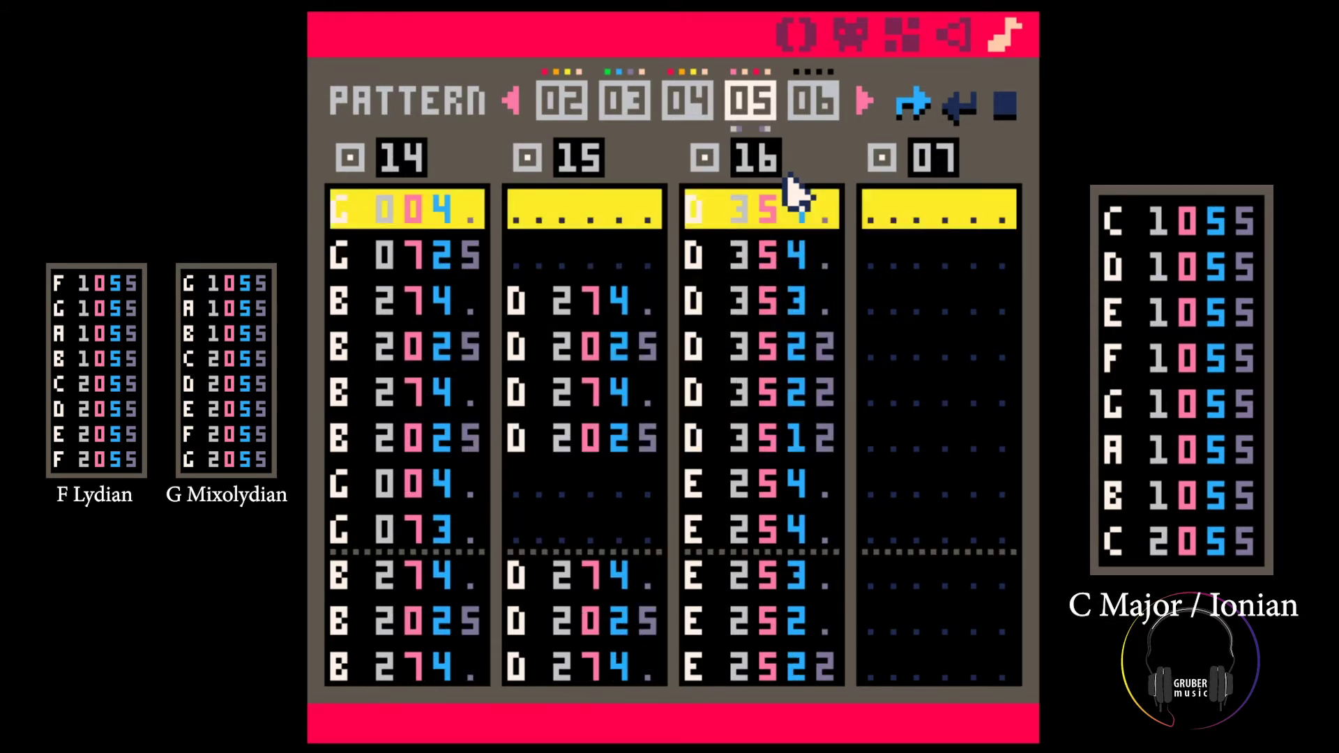
{"action": "key", "text": "space"}
Change notes 6 to 11 of SFX 16 to B in octave 2
{"action": "key", "text": "Down"}
{"action": "key", "text": "Left"}
{"action": "key", "text": "m"}
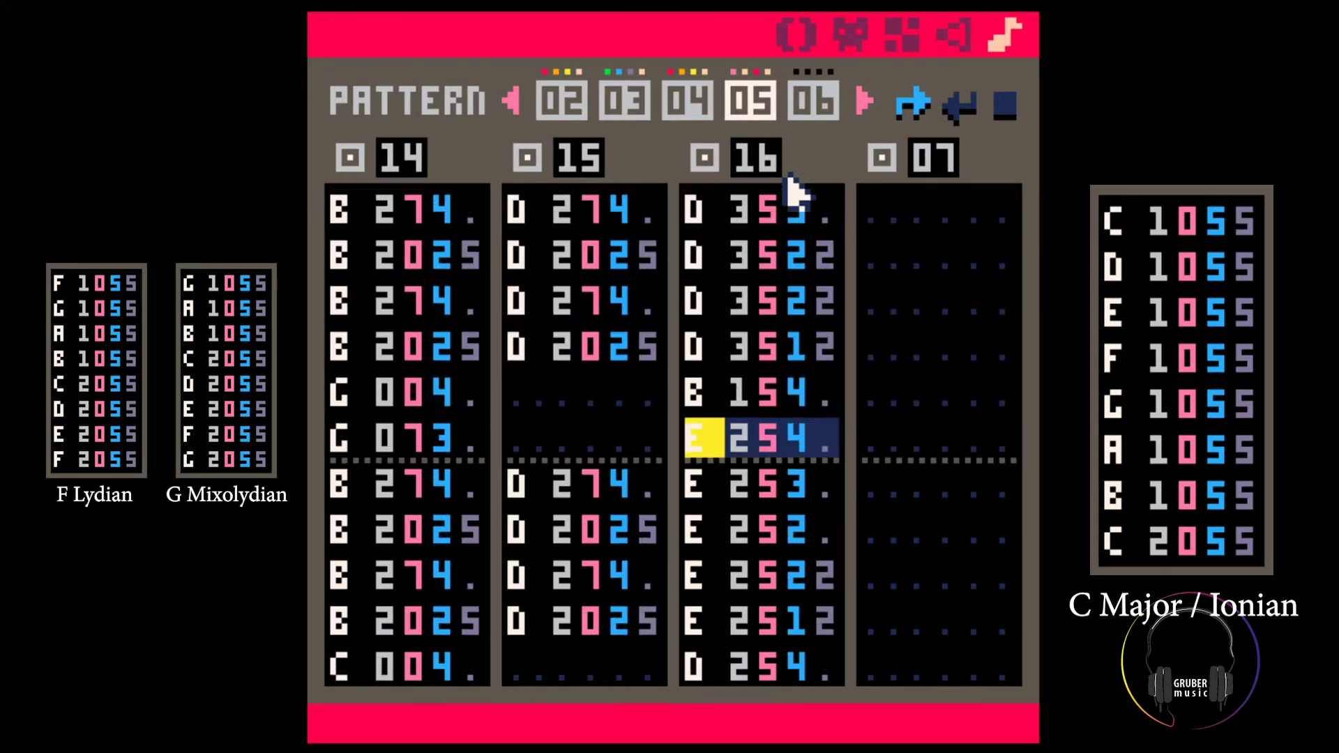
{"action": "key", "text": "m"}
{"action": "key", "text": "m"}
{"action": "key", "text": "m"}
{"action": "key", "text": "m"}
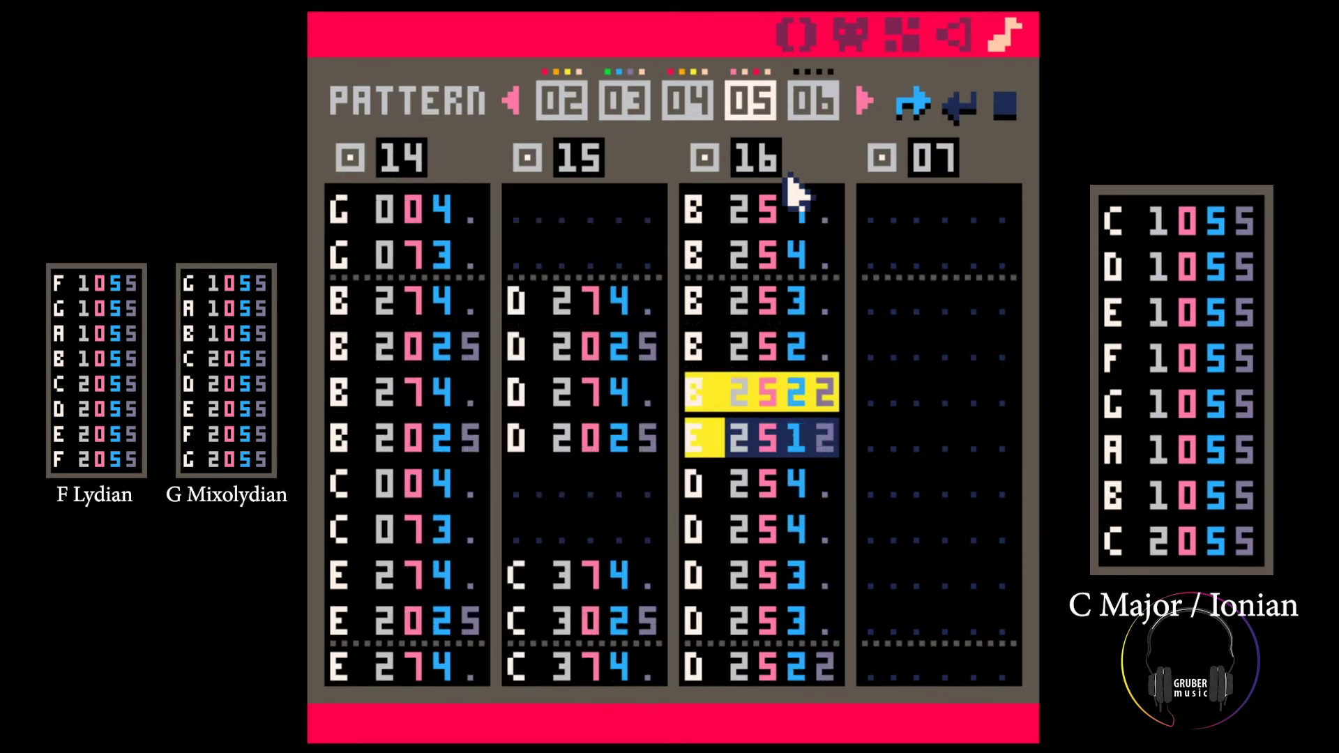
{"action": "key", "text": "m"}
Change notes 12 to 19 of SFX 16 to C
{"action": "key", "text": "z"}
{"action": "key", "text": "z"}
{"action": "key", "text": "z"}
{"action": "key", "text": "z"}
{"action": "key", "text": "z"}
{"action": "key", "text": "z"}
{"action": "key", "text": "z"}
{"action": "key", "text": "z"}
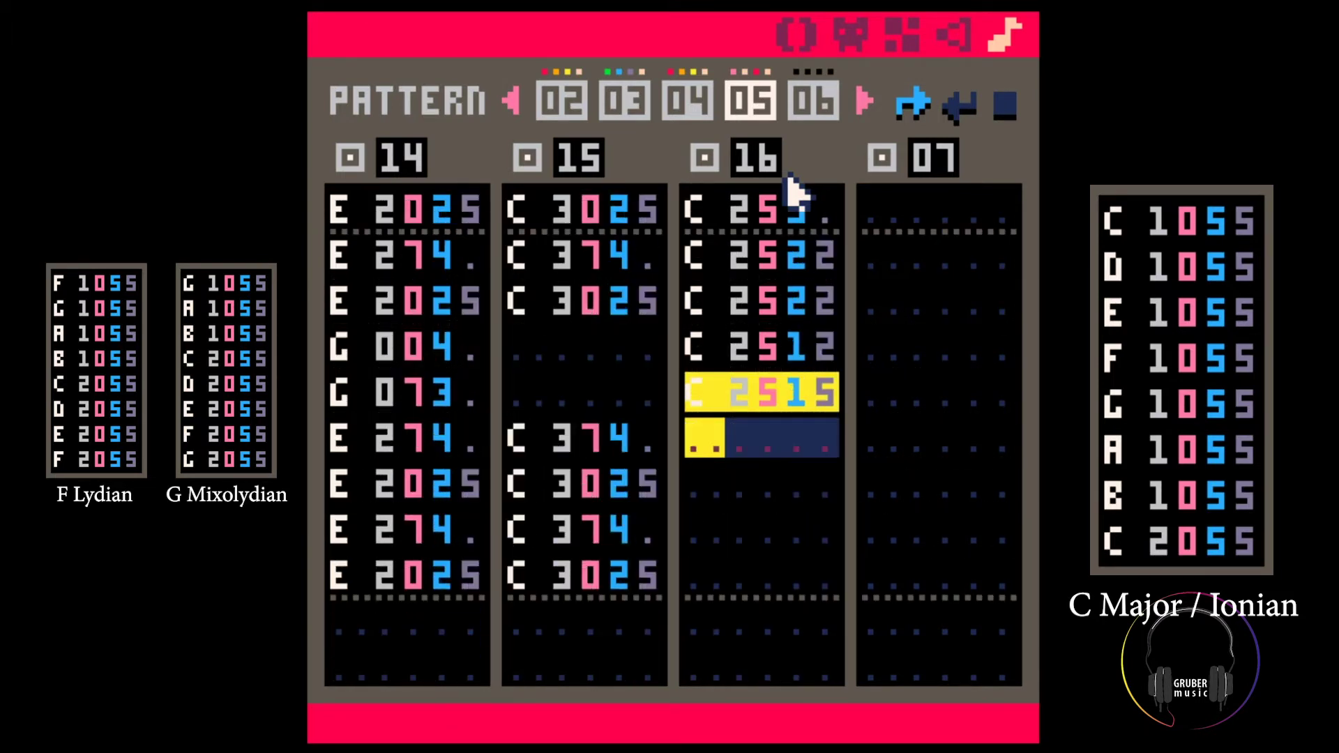
Set notes 12 to 19 of SFX 16 to octave 3 and listen to the ending melody
{"action": "key", "text": "Up"}
{"action": "key", "text": "Up"}
{"action": "key", "text": "Up"}
{"action": "key", "text": "Up"}
{"action": "key", "text": "Up"}
{"action": "key", "text": "Right"}
{"action": "key", "text": "Up"}
{"action": "key", "text": "Up"}
{"action": "key", "text": "Up"}
{"action": "key", "text": "Up"}
{"action": "key", "text": "Down"}
{"action": "key", "text": "3"}
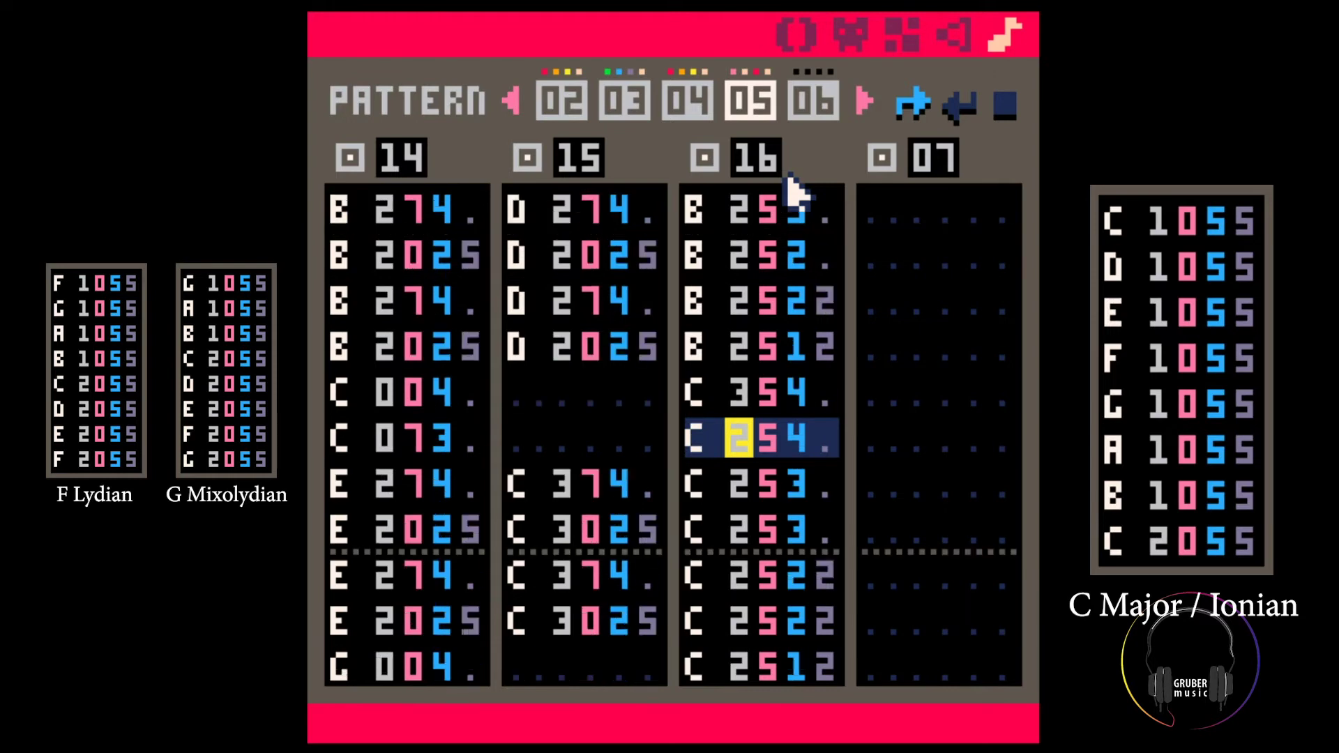
{"action": "key", "text": "3"}
{"action": "key", "text": "3"}
{"action": "key", "text": "3"}
{"action": "key", "text": "3"}
{"action": "key", "text": "3"}
{"action": "key", "text": "3"}
{"action": "key", "text": "3"}
{"action": "key", "text": "space"}
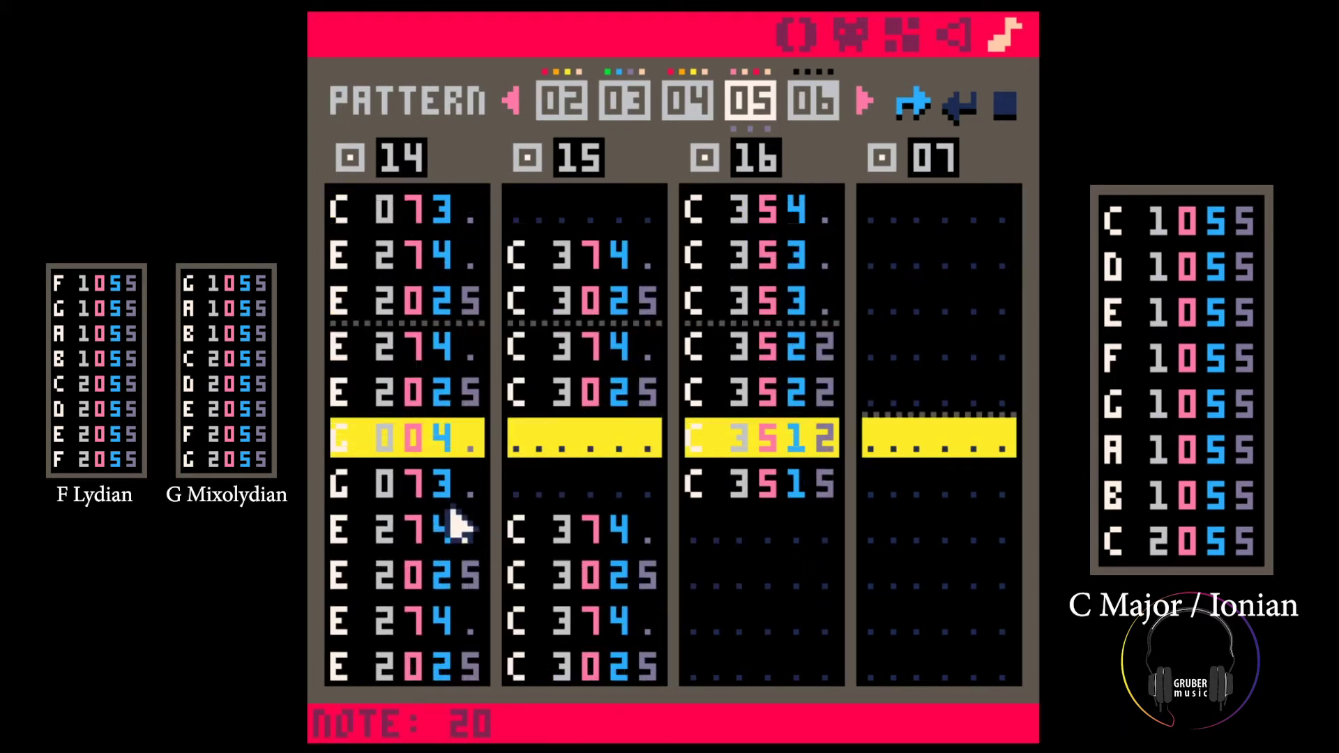
{"action": "key", "text": "space"}
Remove the empty notes 18 and 19 of SFX 15 so the following C notes shift up to start at note 18
{"action": "left_click", "coordinate": [564, 446]}
{"action": "scroll", "coordinate": [562, 443], "scroll_direction": "up", "scroll_amount": 8}
{"action": "scroll", "coordinate": [560, 454], "scroll_direction": "down", "scroll_amount": 3}
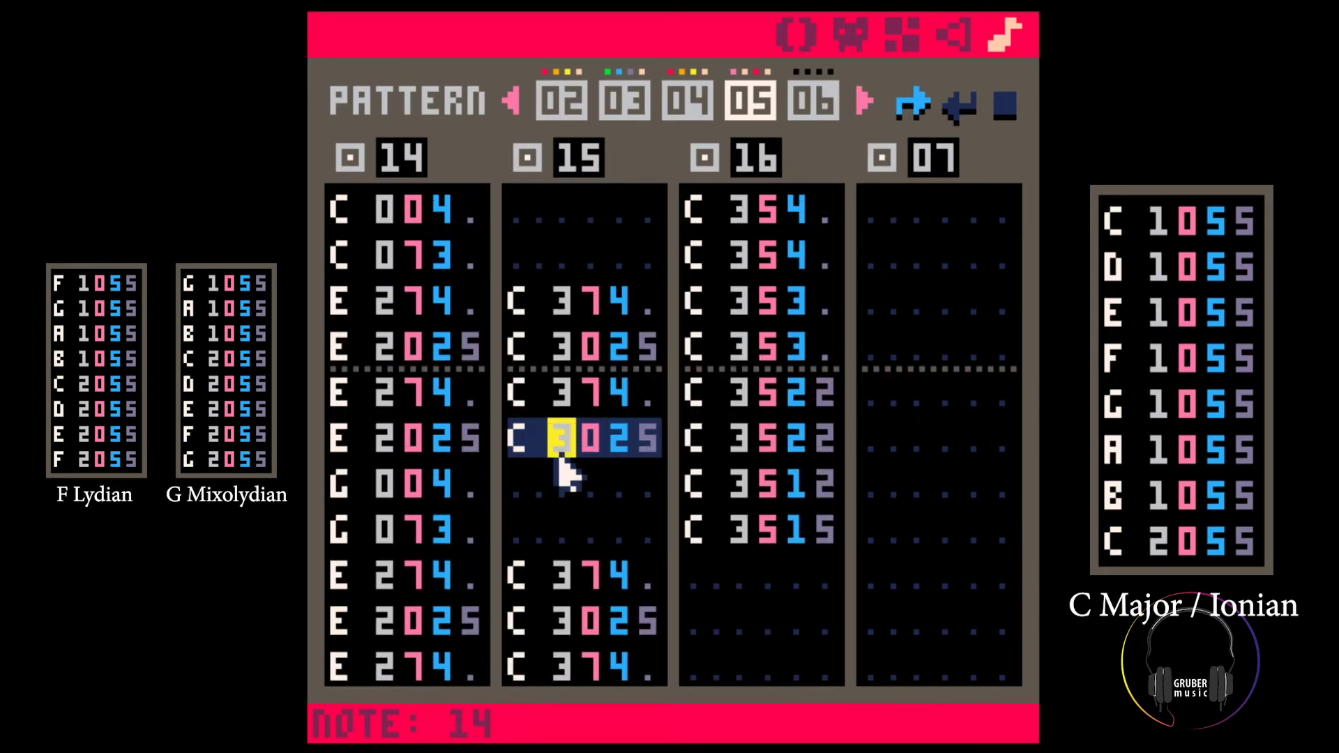
{"action": "left_click", "coordinate": [519, 575]}
{"action": "key", "text": "BackSpace"}
{"action": "key", "text": "BackSpace"}
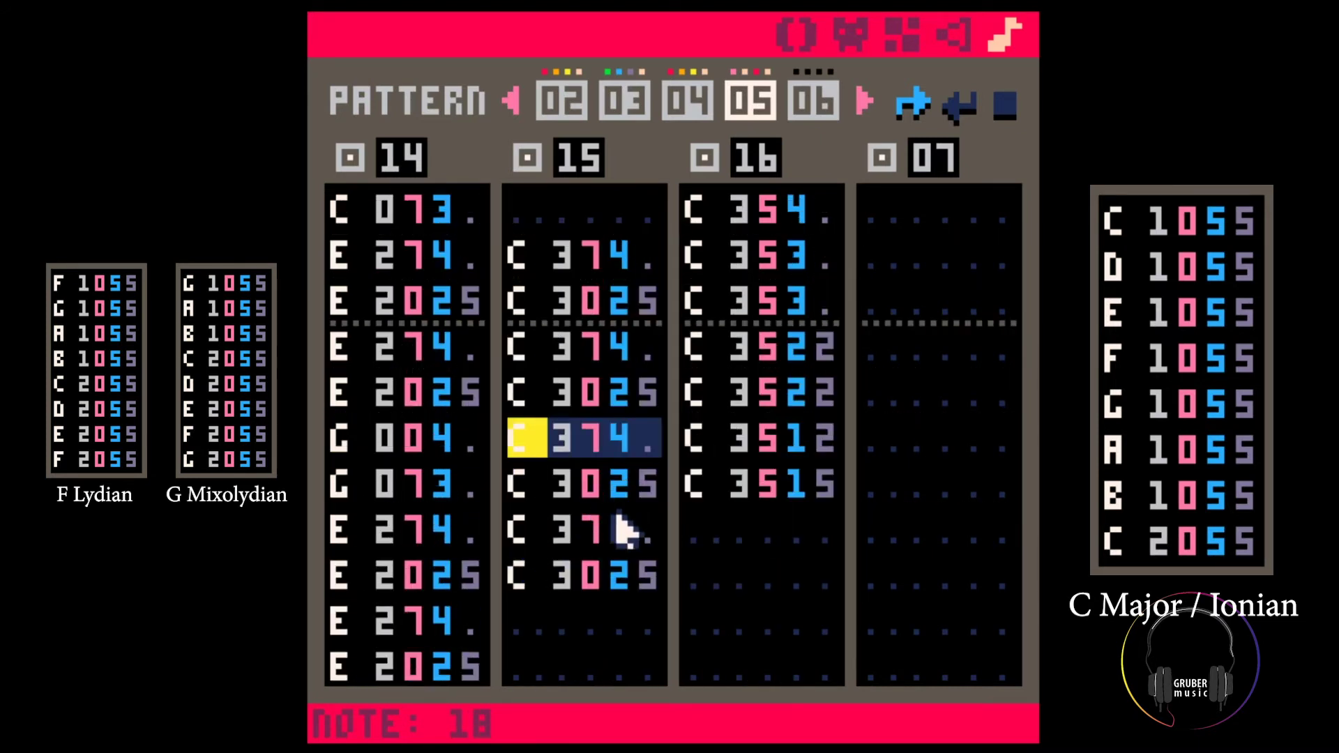
Clear the surplus C notes 20 and 21 at the end of SFX 15
{"action": "left_click", "coordinate": [624, 531]}
{"action": "key", "text": "0"}
{"action": "key", "text": "0"}
{"action": "key", "text": "Up"}
{"action": "key", "text": "Up"}
{"action": "key", "text": "Up"}
{"action": "key", "text": "Up"}
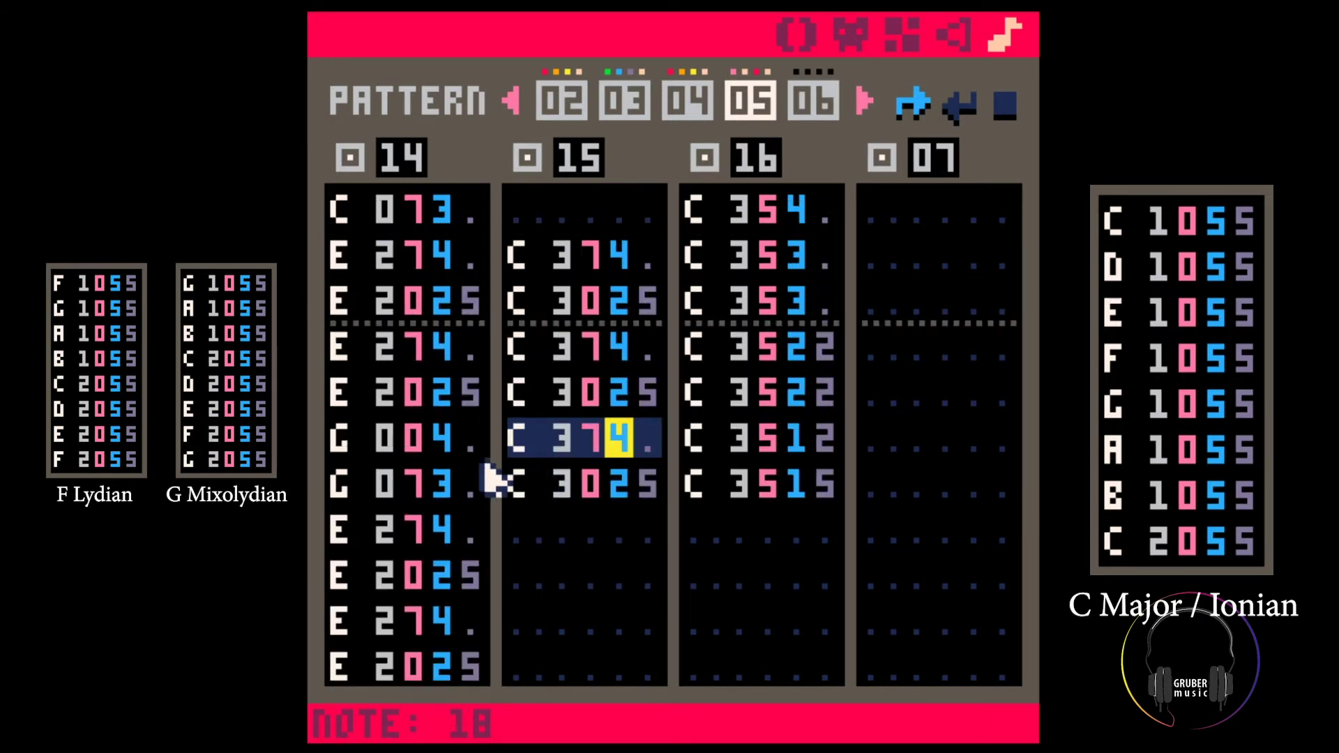
Remove the G notes 18 and 19 of SFX 14 so the E notes shift up, and clear the surplus E notes 20 and 21
{"action": "key", "text": "0"}
{"action": "key", "text": "0"}
{"action": "key", "text": "BackSpace"}
{"action": "key", "text": "BackSpace"}
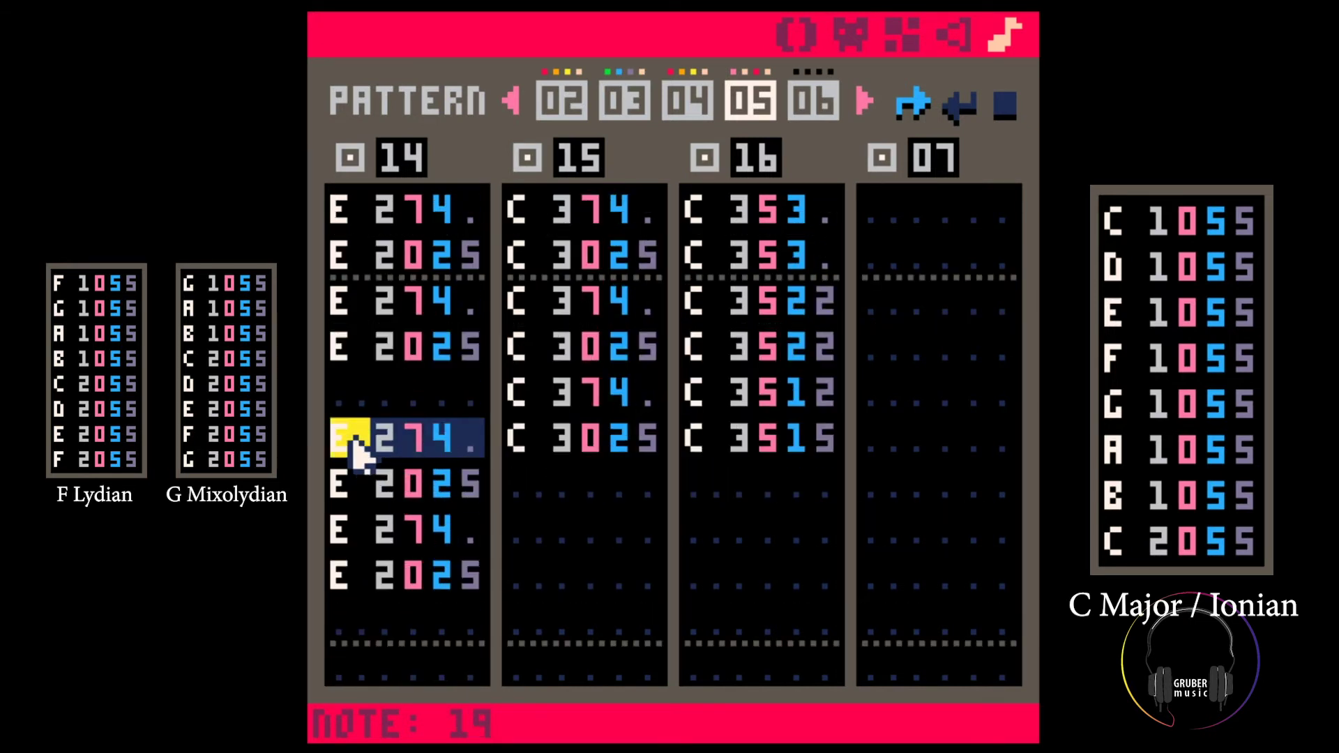
{"action": "key", "text": "Down"}
{"action": "key", "text": "Down"}
{"action": "key", "text": "0"}
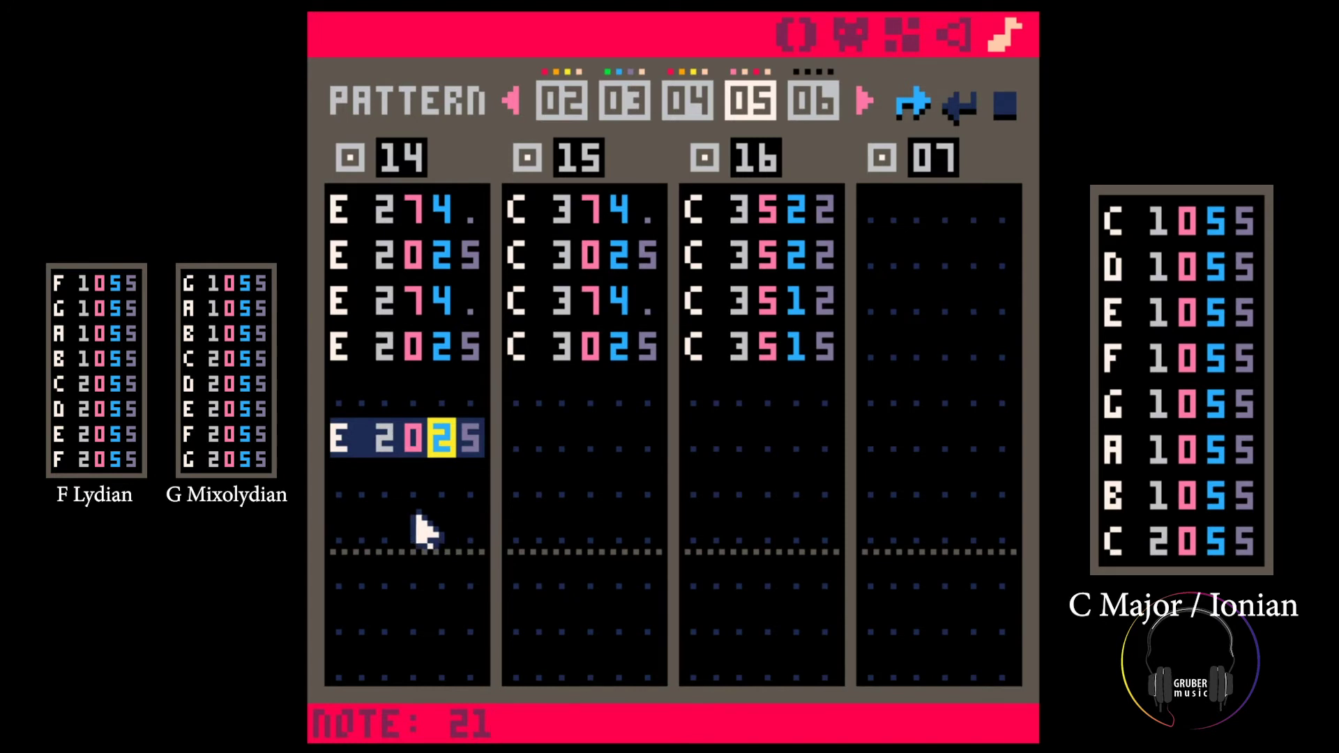
{"action": "key", "text": "0"}
Enter A and B as notes 22 and 23 of SFX 14 and set both to instrument 0
{"action": "key", "text": "n"}
{"action": "key", "text": "m"}
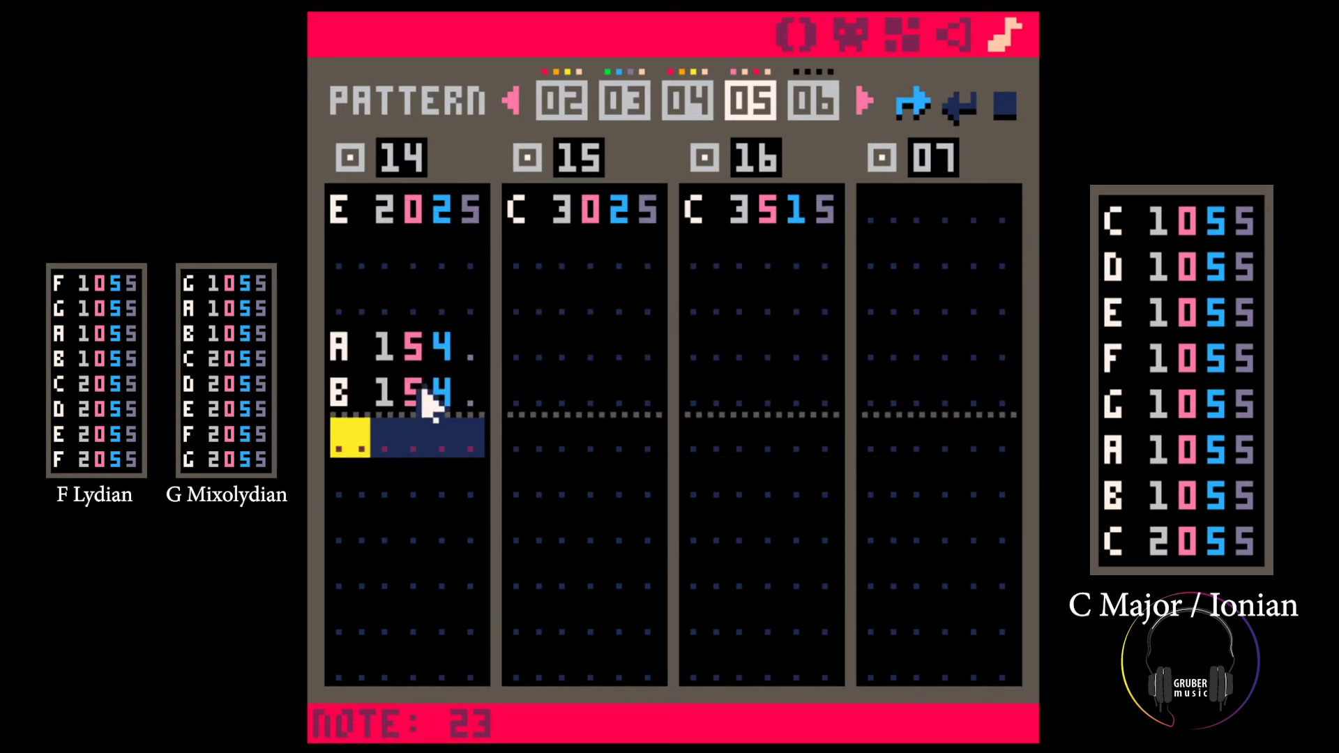
{"action": "key", "text": "Up"}
{"action": "key", "text": "Up"}
{"action": "key", "text": "Right"}
{"action": "key", "text": "Right"}
{"action": "key", "text": "0"}
{"action": "key", "text": "0"}
Set the A and B notes 22 and 23 of SFX 14 to octave 0 with effect 5, and save the cartridge
{"action": "key", "text": "Up"}
{"action": "key", "text": "Left"}
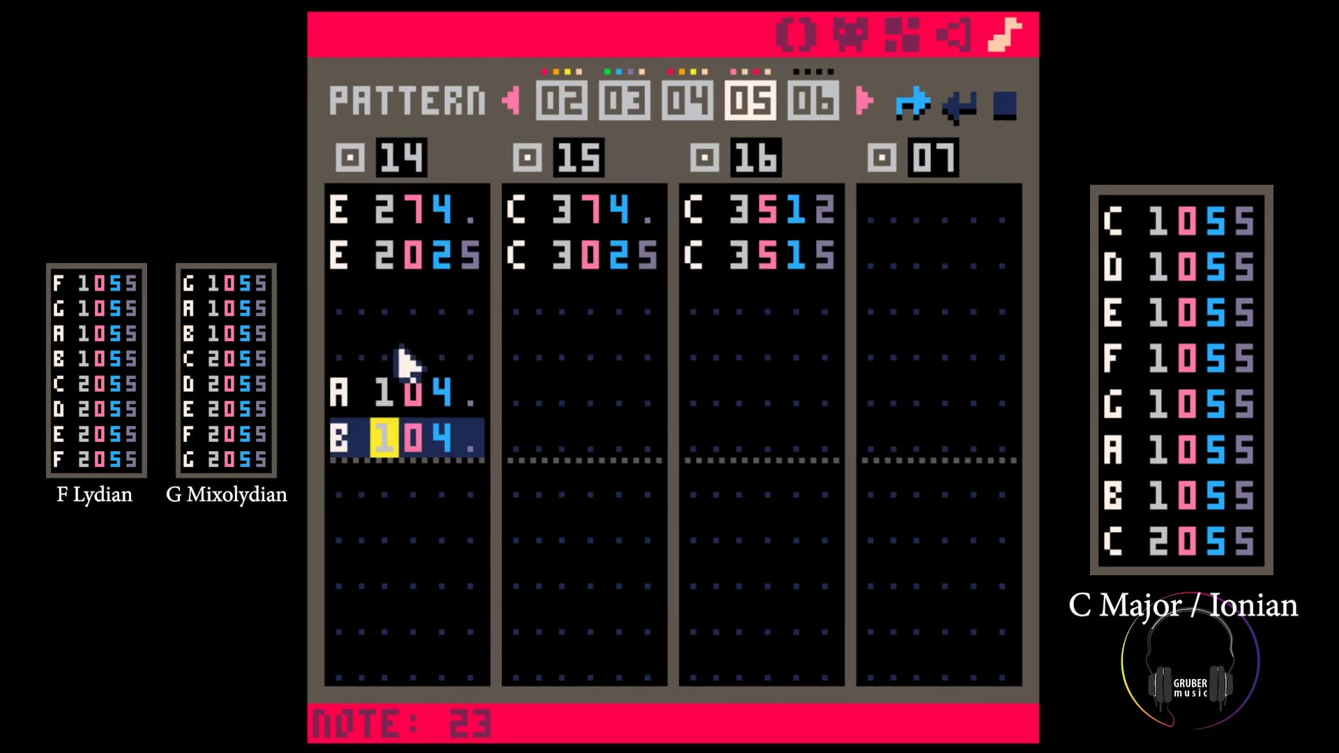
{"action": "key", "text": "Up"}
{"action": "key", "text": "0"}
{"action": "key", "text": "Up"}
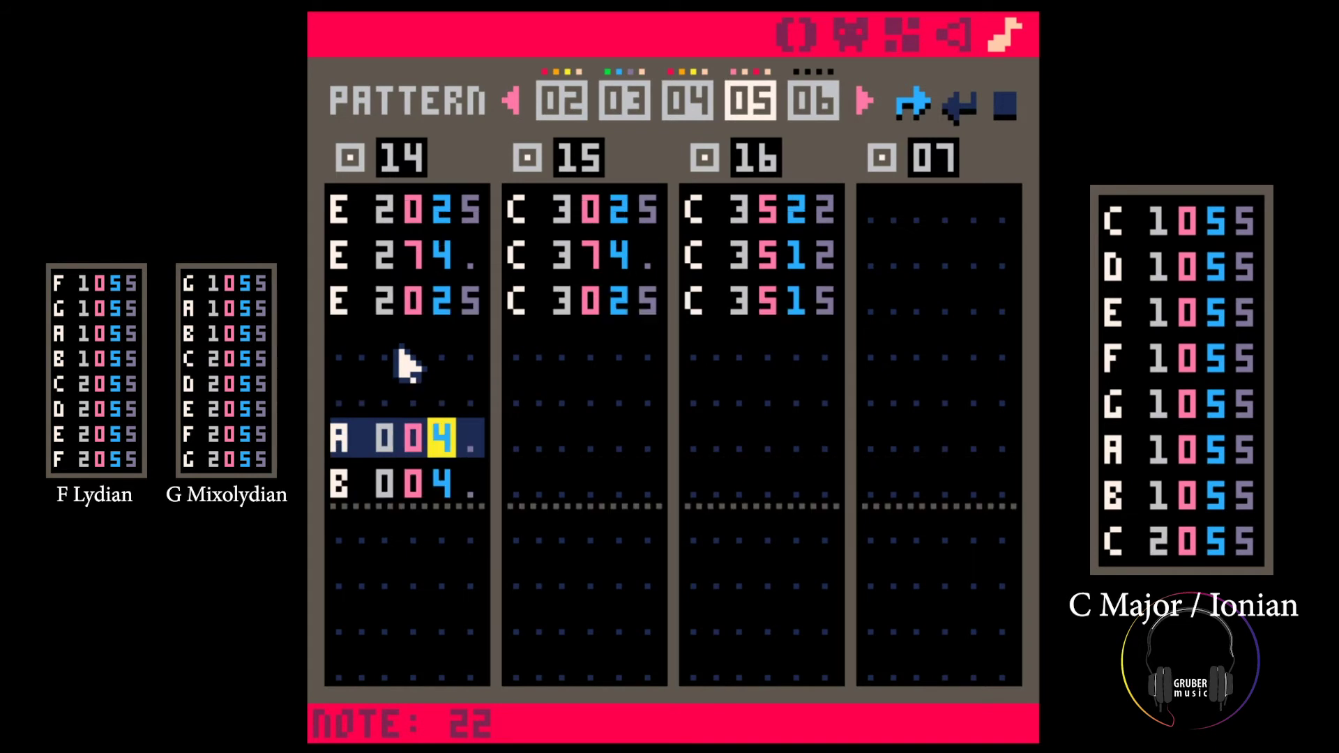
{"action": "key", "text": "5"}
{"action": "key", "text": "5"}
{"action": "key", "text": "ctrl+s"}
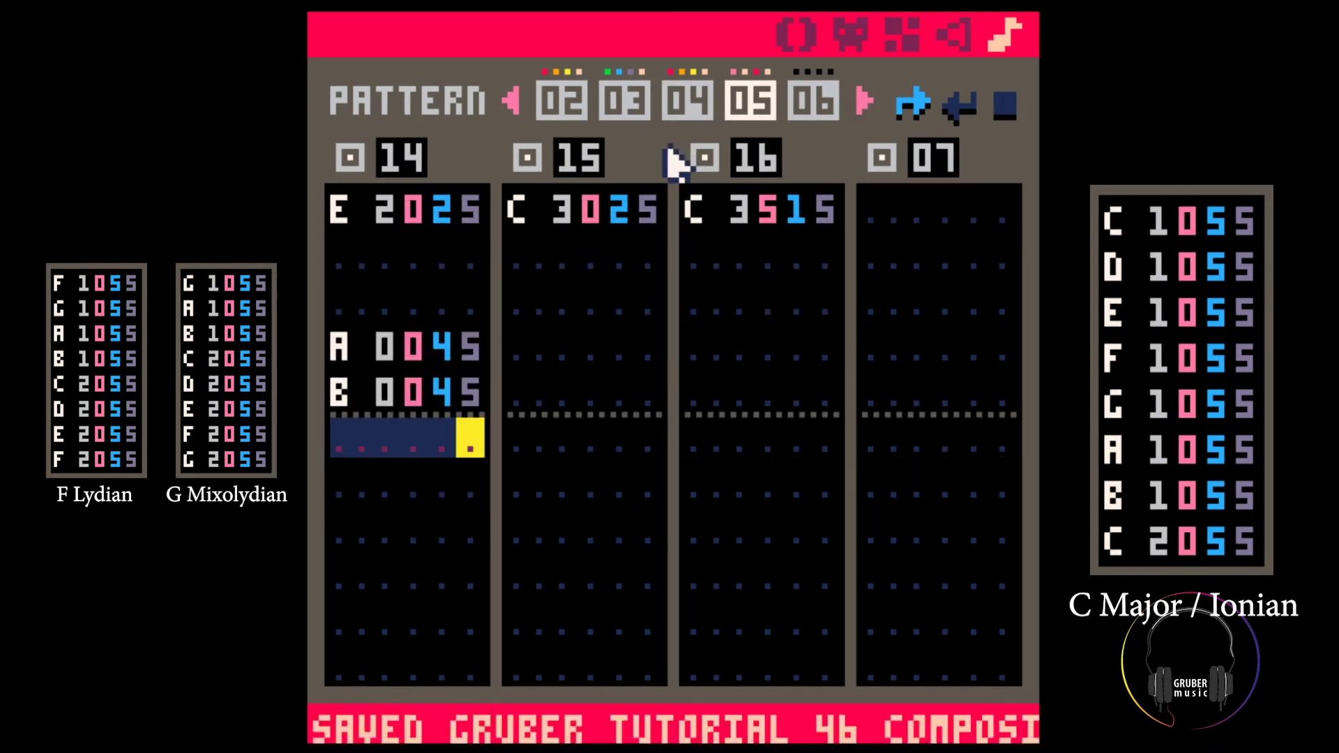
Play the piece from pattern 01 to listen to the arrangement with its new ending
{"action": "scroll", "coordinate": [547, 310], "scroll_direction": "up", "scroll_amount": 10}
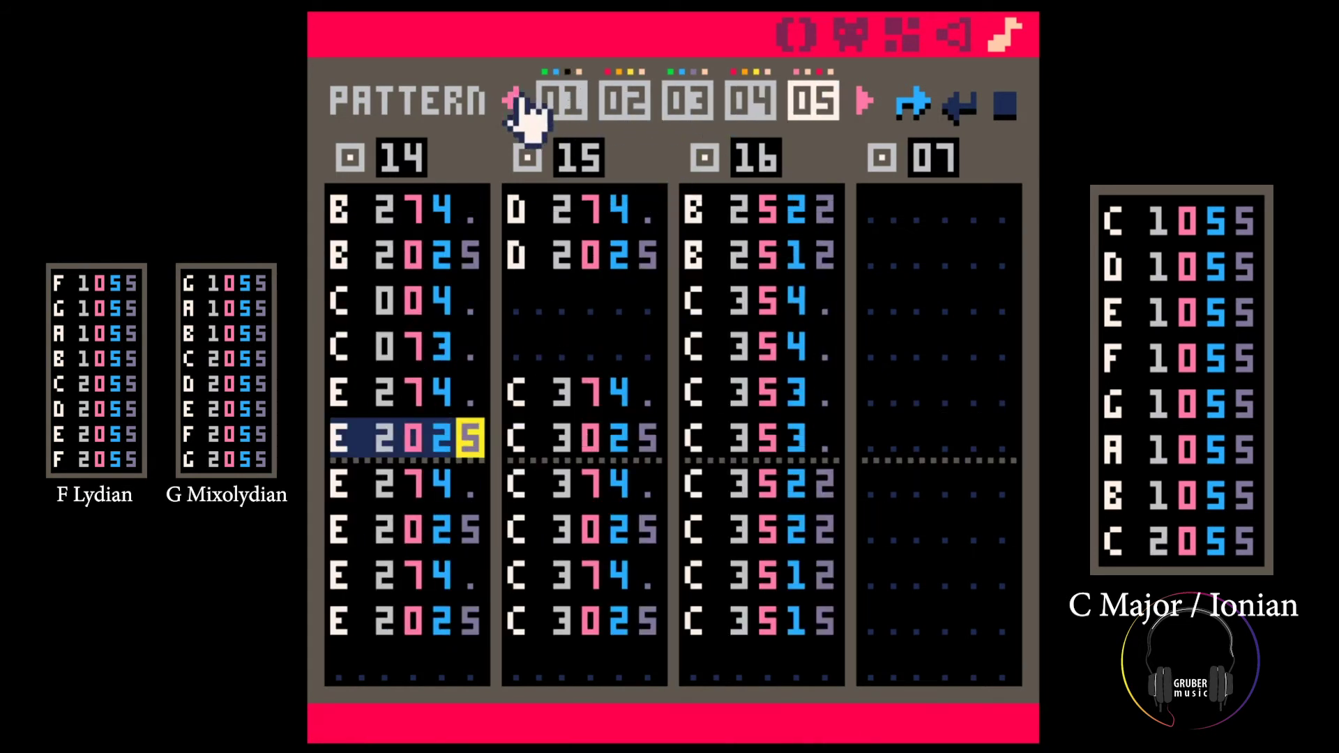
{"action": "left_click", "coordinate": [552, 117]}
{"action": "key", "text": "space"}
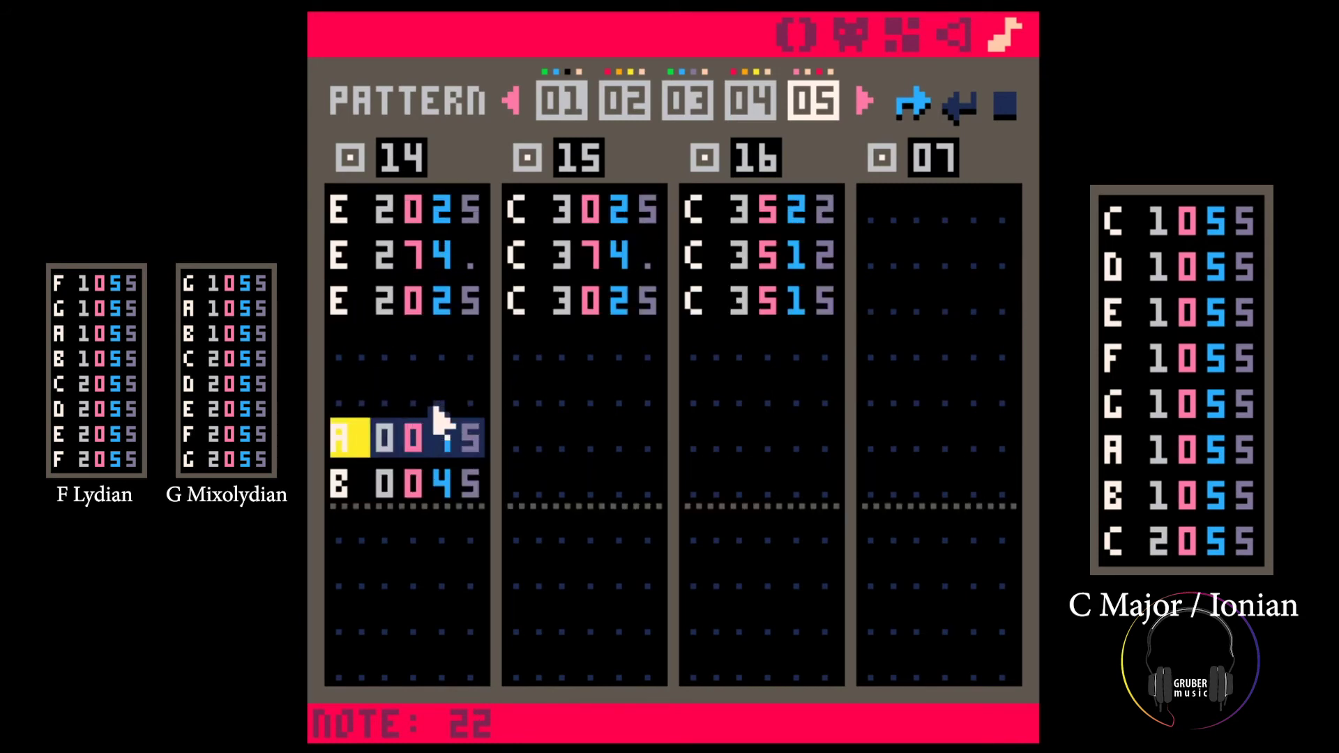
Copy the low A into notes 20 and 21 of SFX 14 and the low B into note 22
{"action": "key", "text": "ctrl+v"}
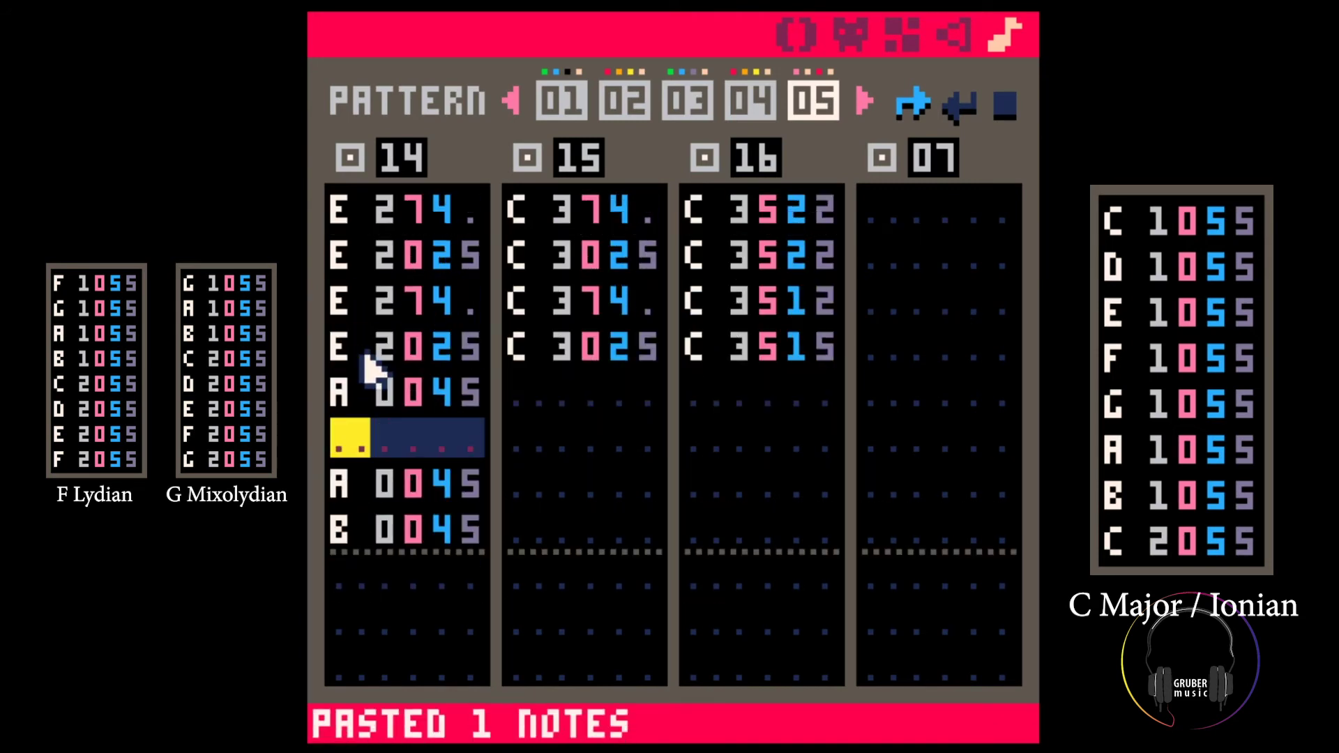
{"action": "key", "text": "ctrl+v"}
{"action": "key", "text": "ctrl+c"}
{"action": "key", "text": "Up"}
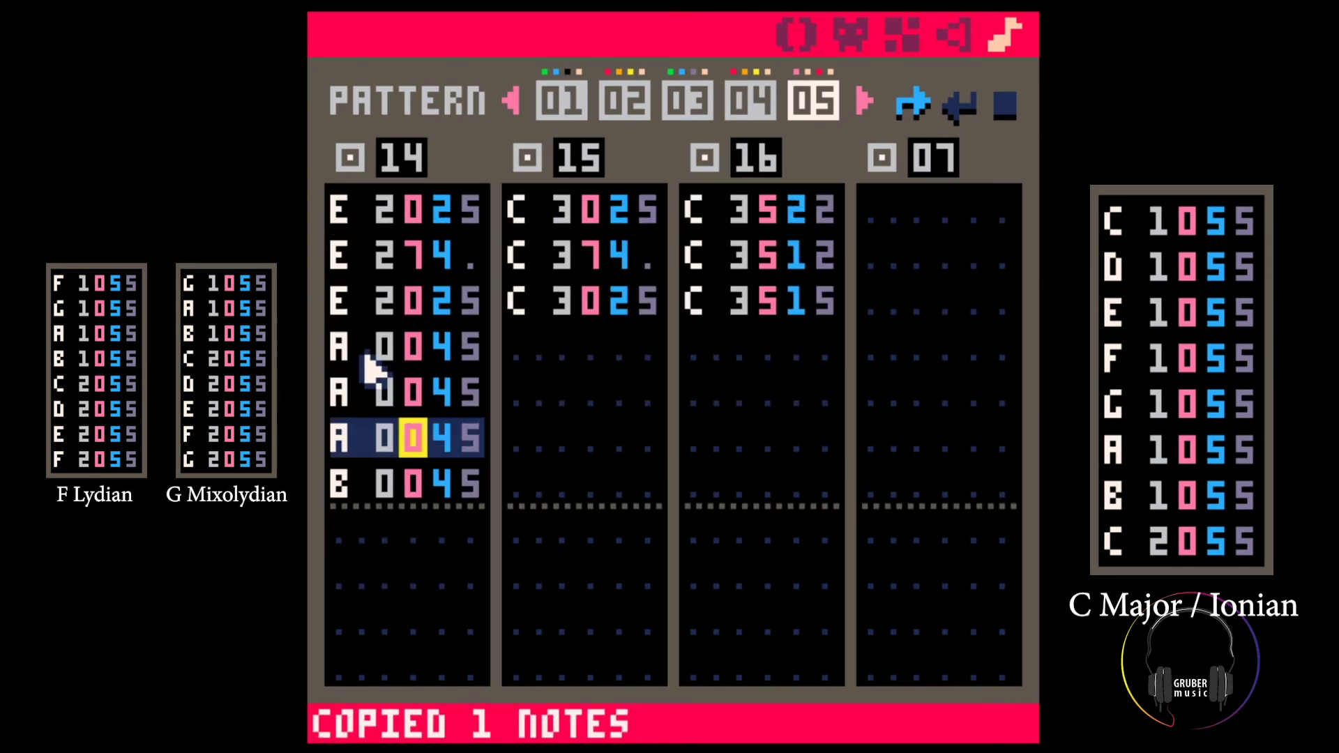
{"action": "key", "text": "ctrl+v"}
Reuse the two-note bass pattern of C notes 12 and 13 for the A and B pairs at notes 20 to 23 of SFX 14
{"action": "key", "text": "Up"}
{"action": "key", "text": "Up"}
{"action": "key", "text": "Up"}
{"action": "key", "text": "Up"}
{"action": "key", "text": "Up"}
{"action": "key", "text": "Up"}
{"action": "key", "text": "Up"}
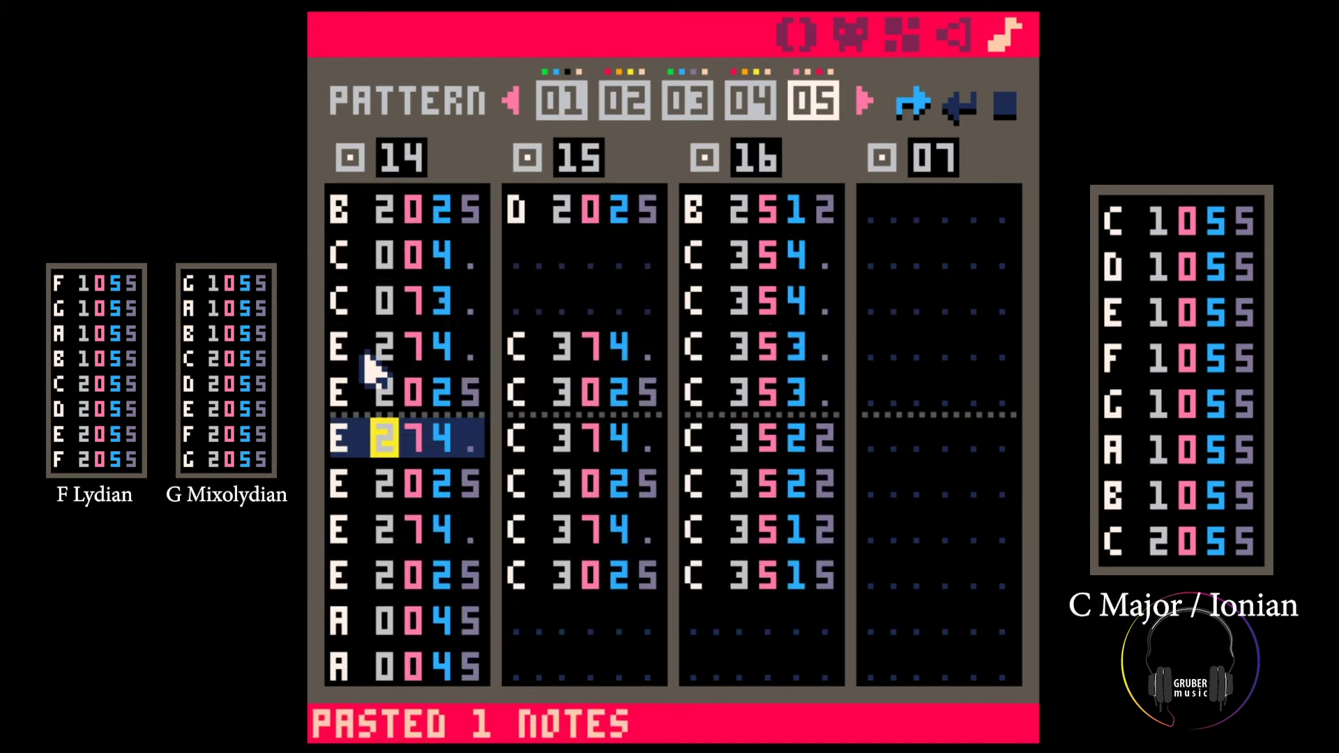
{"action": "key", "text": "Up"}
{"action": "key", "text": "Up"}
{"action": "key", "text": "Right"}
{"action": "key", "text": "Up"}
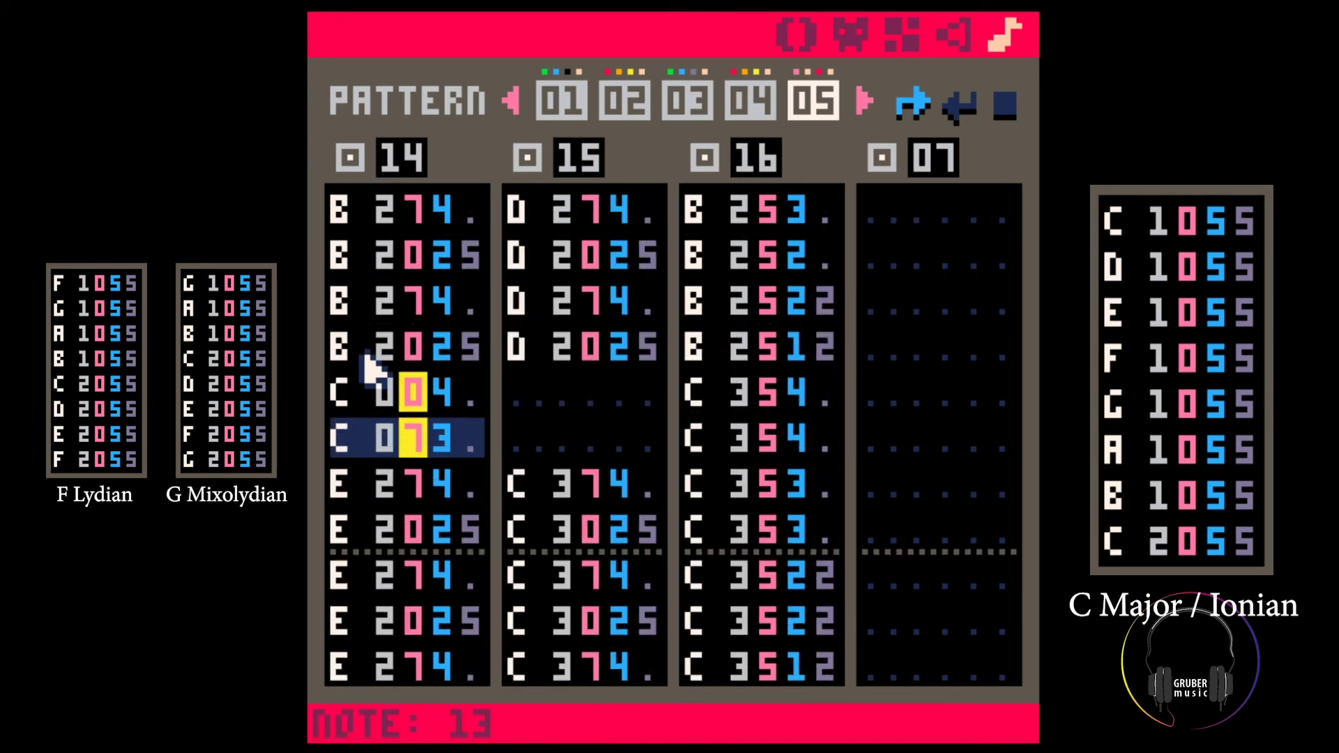
{"action": "key", "text": "ctrl+c"}
{"action": "key", "text": "Down"}
{"action": "key", "text": "Down"}
{"action": "key", "text": "Down"}
{"action": "key", "text": "Down"}
{"action": "key", "text": "Down"}
{"action": "key", "text": "Down"}
{"action": "key", "text": "Down"}
{"action": "key", "text": "Left"}
{"action": "key", "text": "Left"}
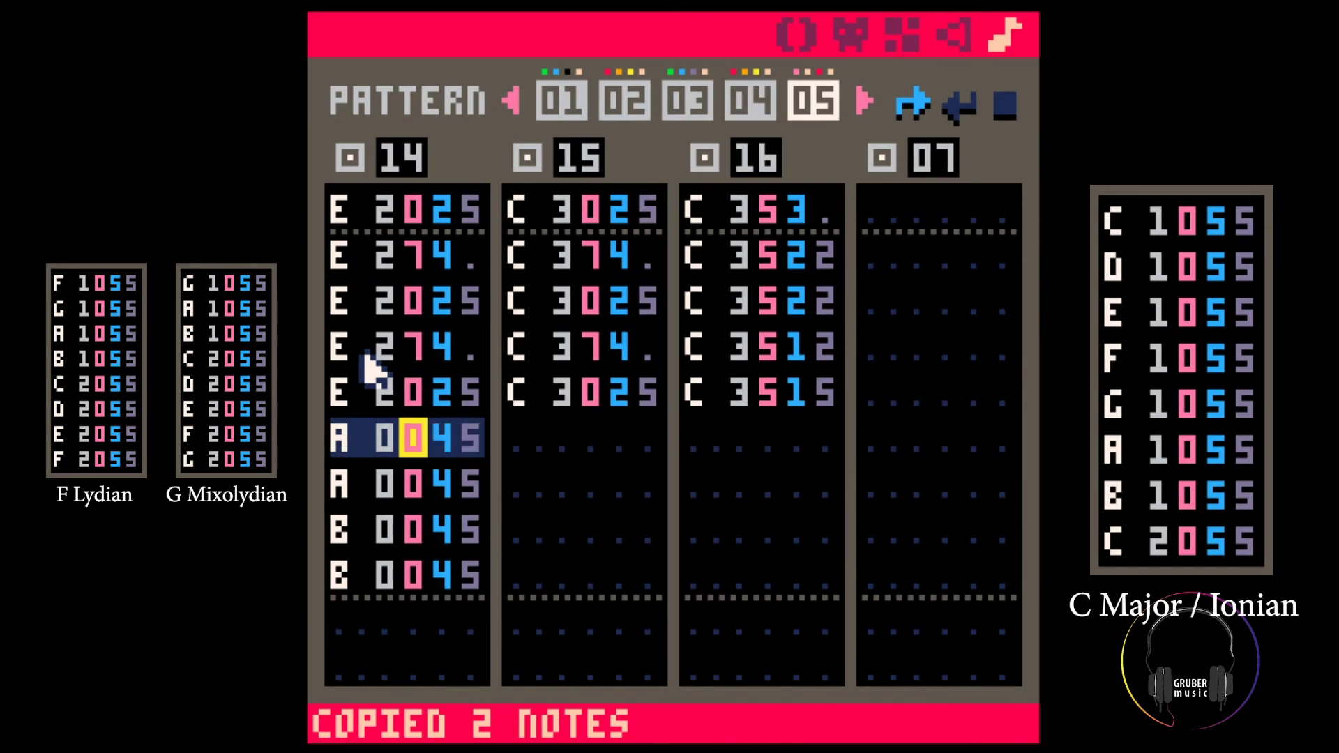
{"action": "key", "text": "ctrl+v"}
{"action": "key", "text": "Down"}
Switch pattern 05 from loop start to loop end and listen to its A and B bass ending
{"action": "key", "text": "space"}
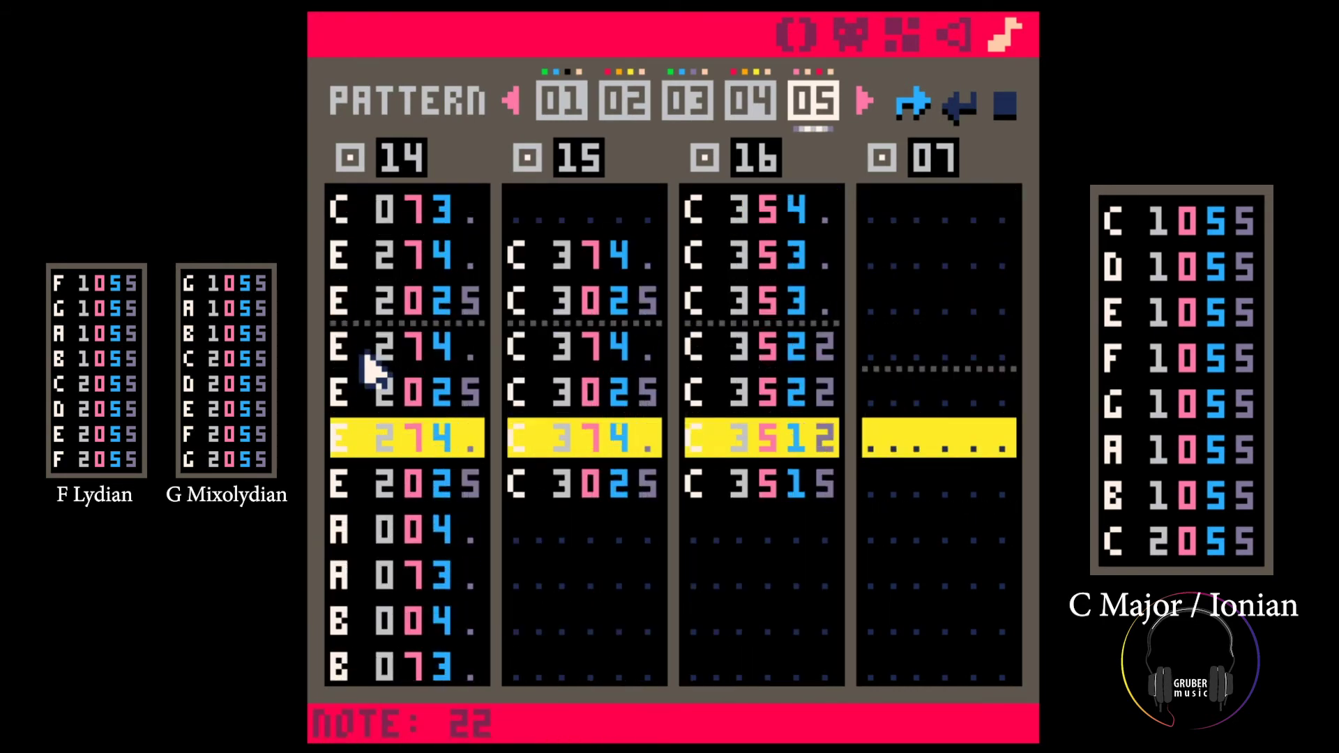
{"action": "left_click", "coordinate": [1005, 104]}
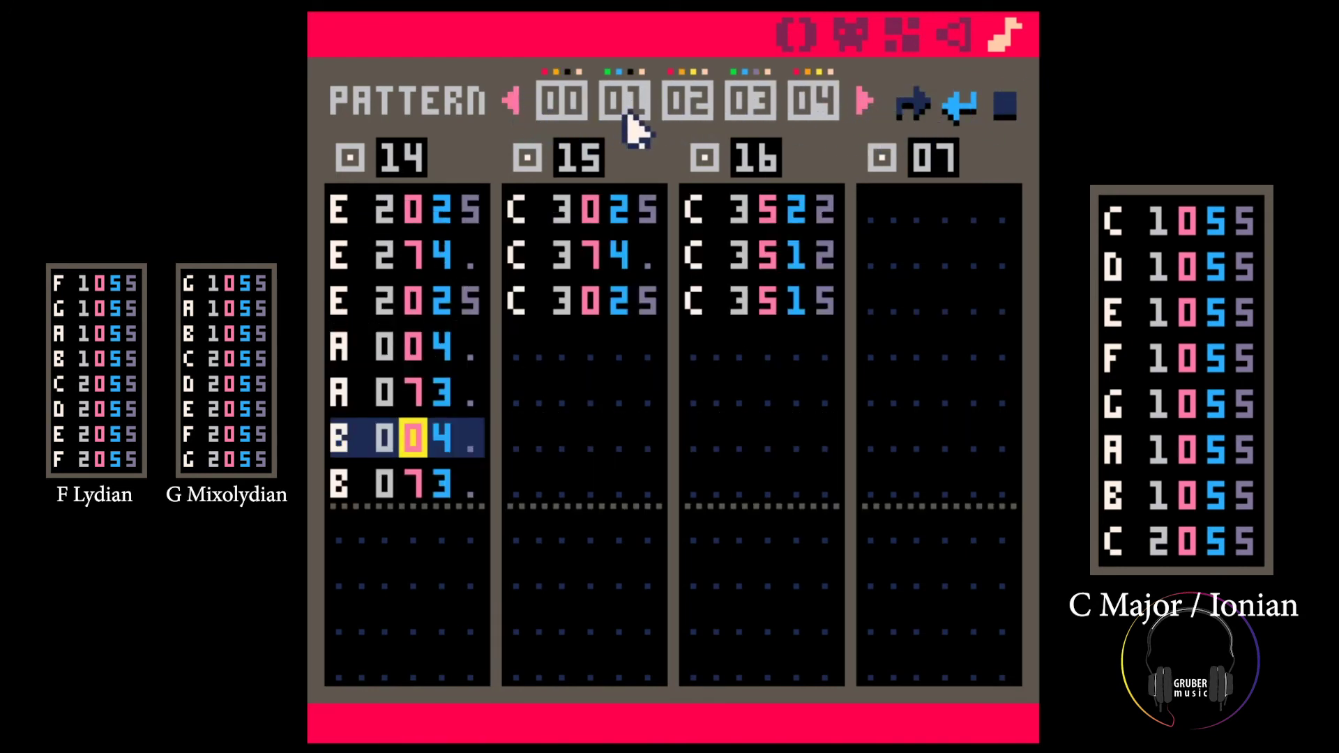
{"action": "left_click", "coordinate": [687, 112]}
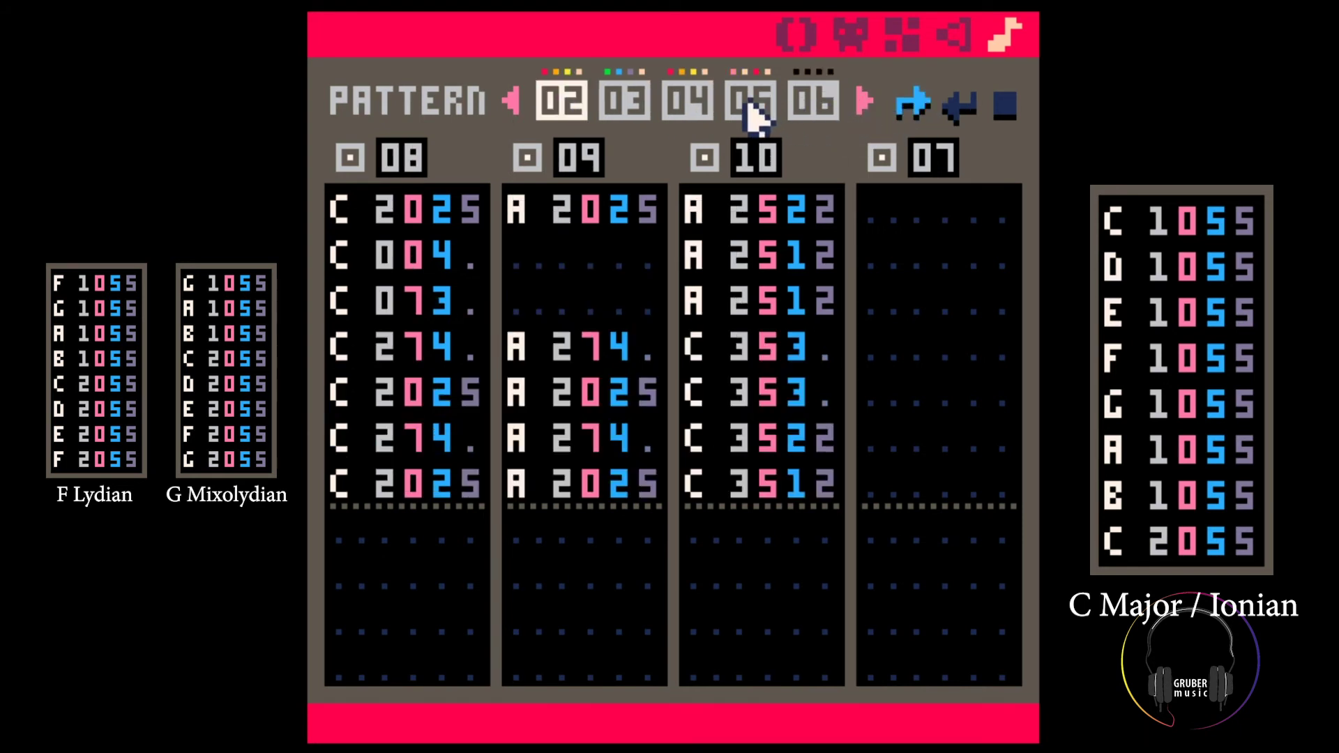
{"action": "left_click", "coordinate": [752, 104]}
{"action": "key", "text": "space"}
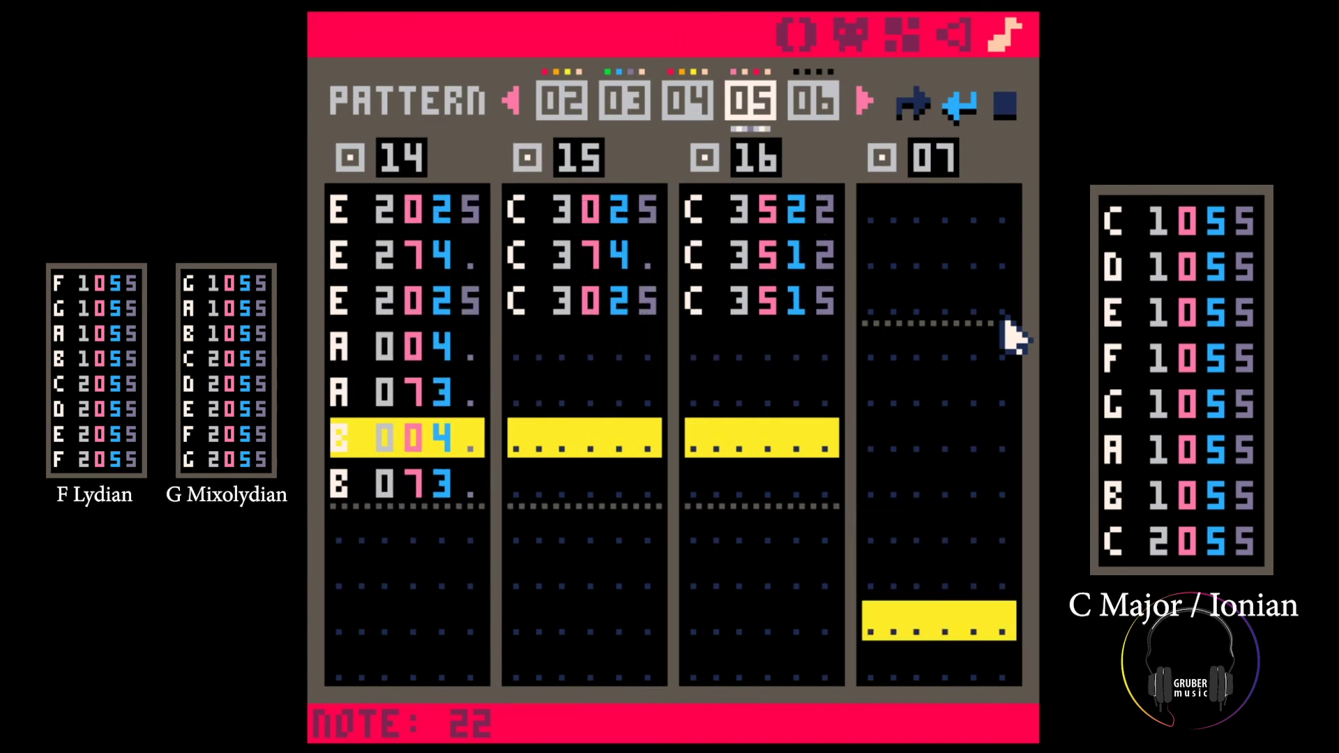
{"action": "key", "text": "space"}
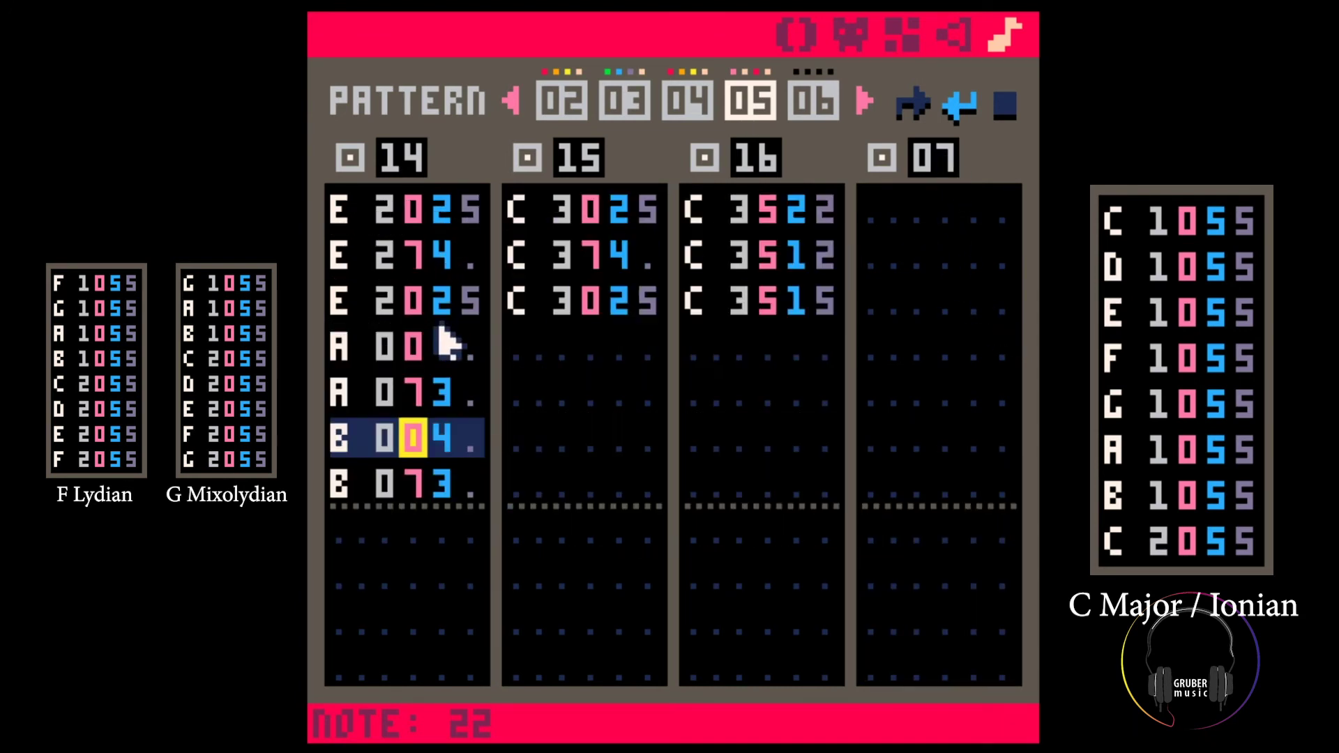
Raise the loop end values of SFX 14, 15 and 16 in the SFX editor
{"action": "key", "text": "Up"}
{"action": "key", "text": "Up"}
{"action": "key", "text": "Right"}
{"action": "left_click", "coordinate": [944, 28]}
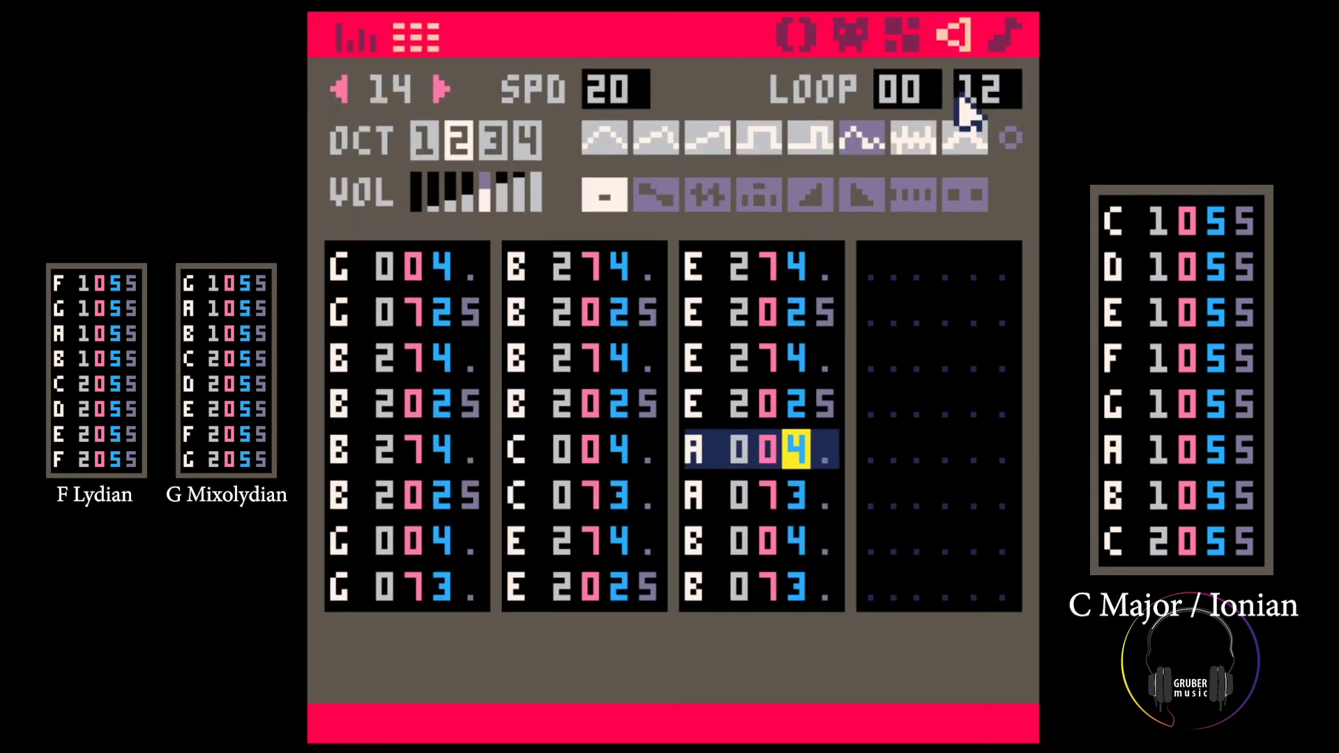
{"action": "key", "text": "plus"}
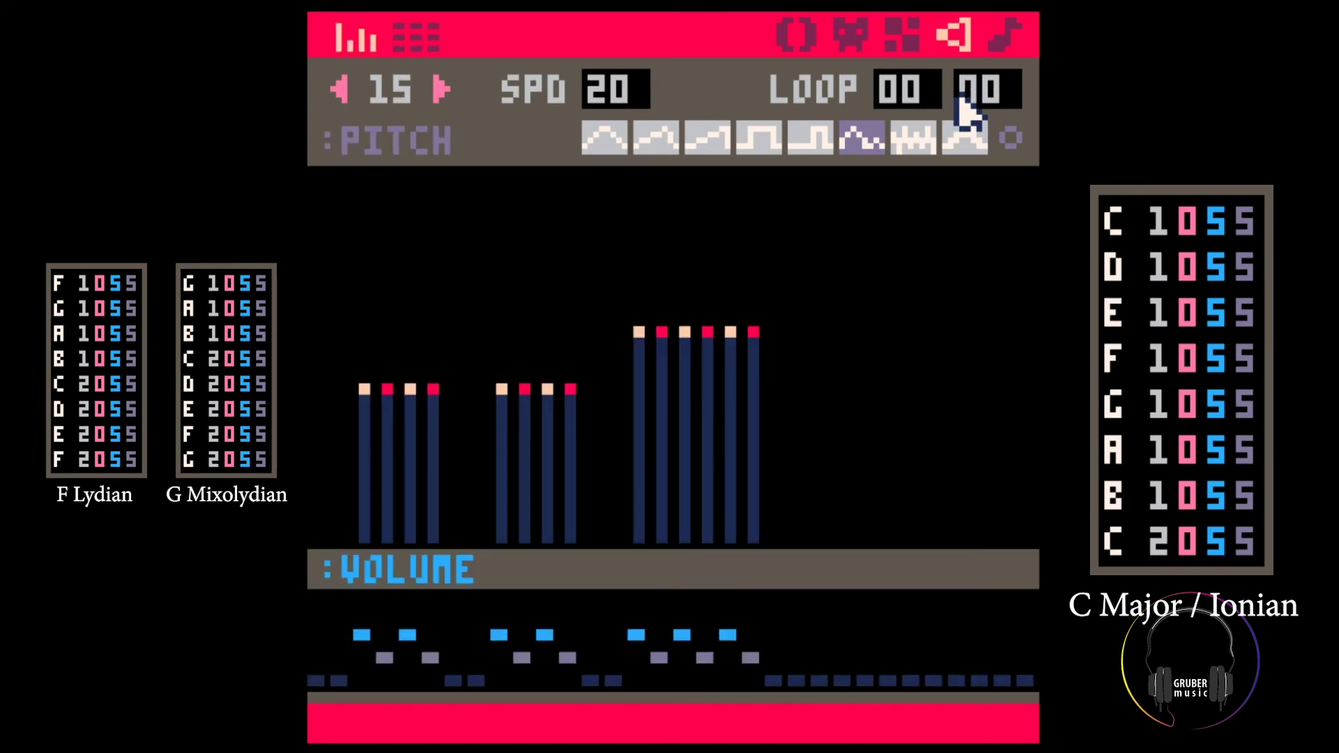
{"action": "scroll", "coordinate": [963, 97], "scroll_direction": "up", "scroll_amount": 16}
{"action": "scroll", "coordinate": [969, 106], "scroll_direction": "up", "scroll_amount": 4}
{"action": "key", "text": "plus"}
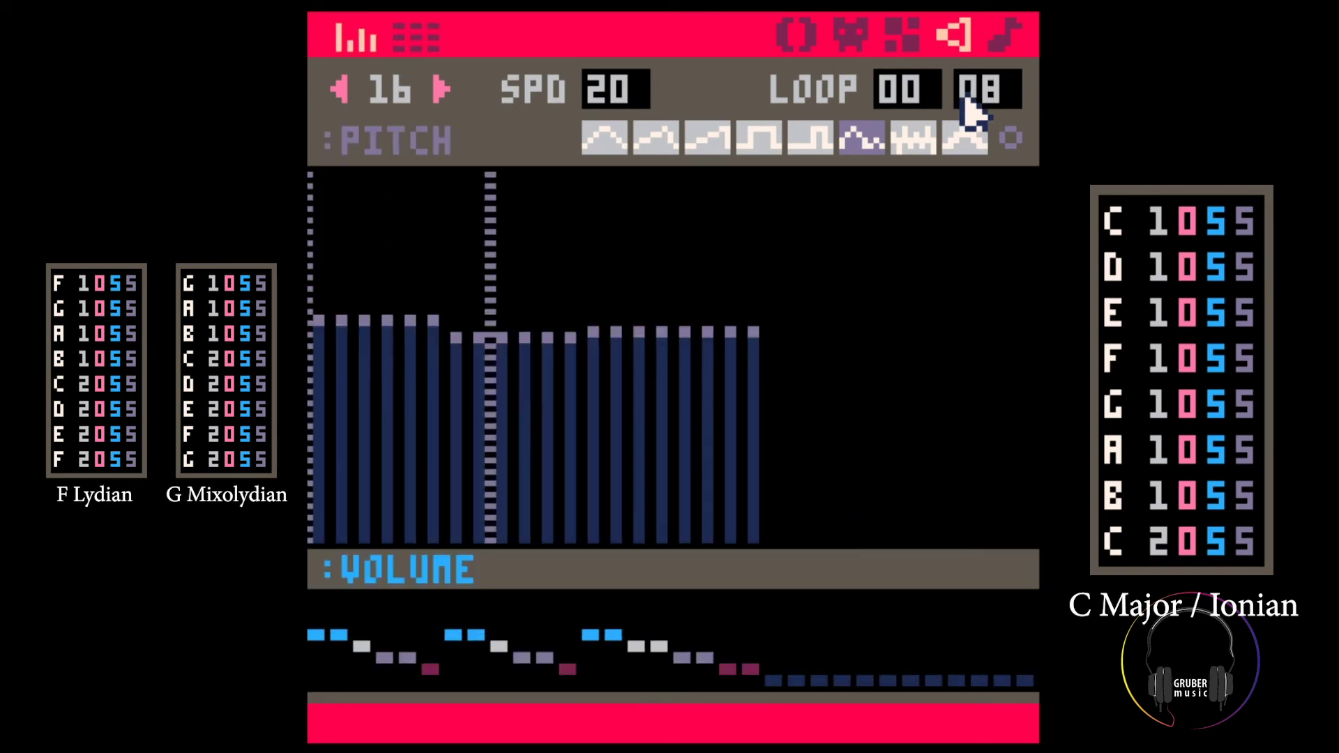
Return to the music editor and play patterns 04 and 05 to listen to the transition into the ending
{"action": "left_click", "coordinate": [1007, 32]}
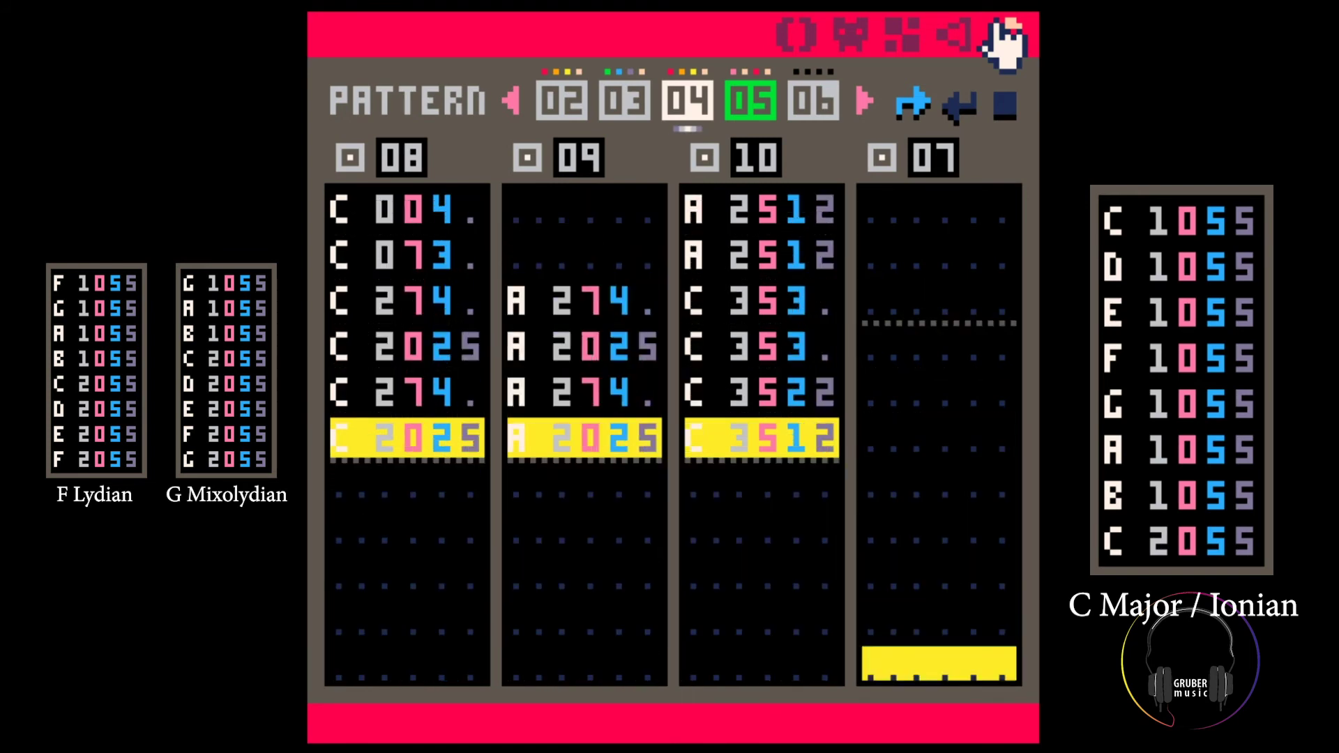
{"action": "left_click", "coordinate": [697, 103]}
{"action": "left_click", "coordinate": [756, 108]}
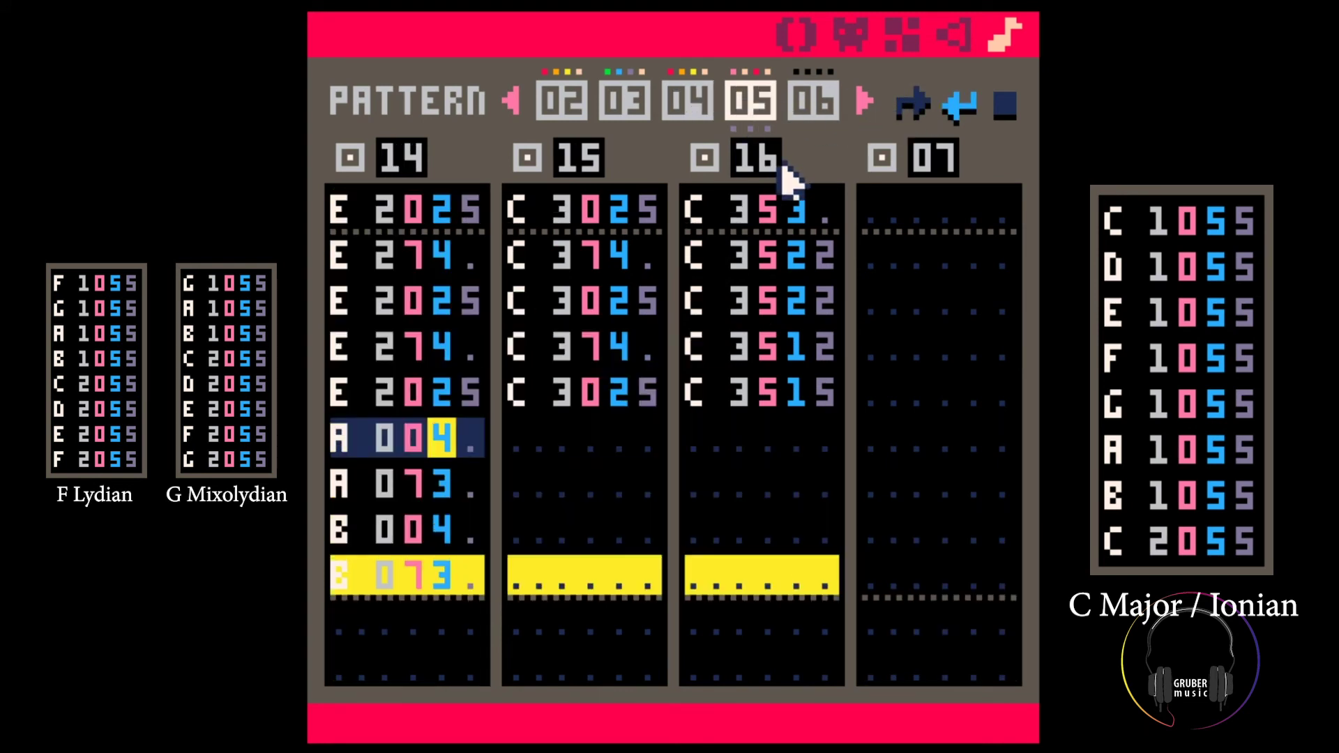